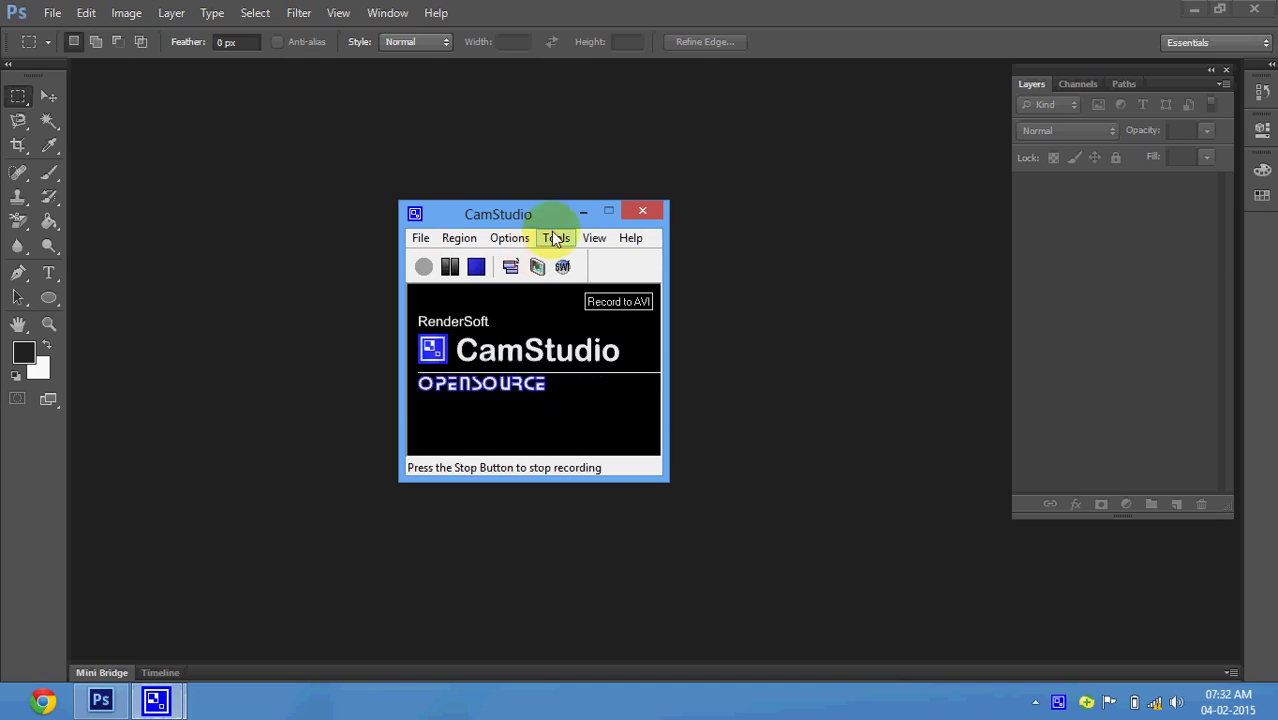
# - Create a new blank white 1000 × 800 pixel document
pyautogui.click(582, 214)
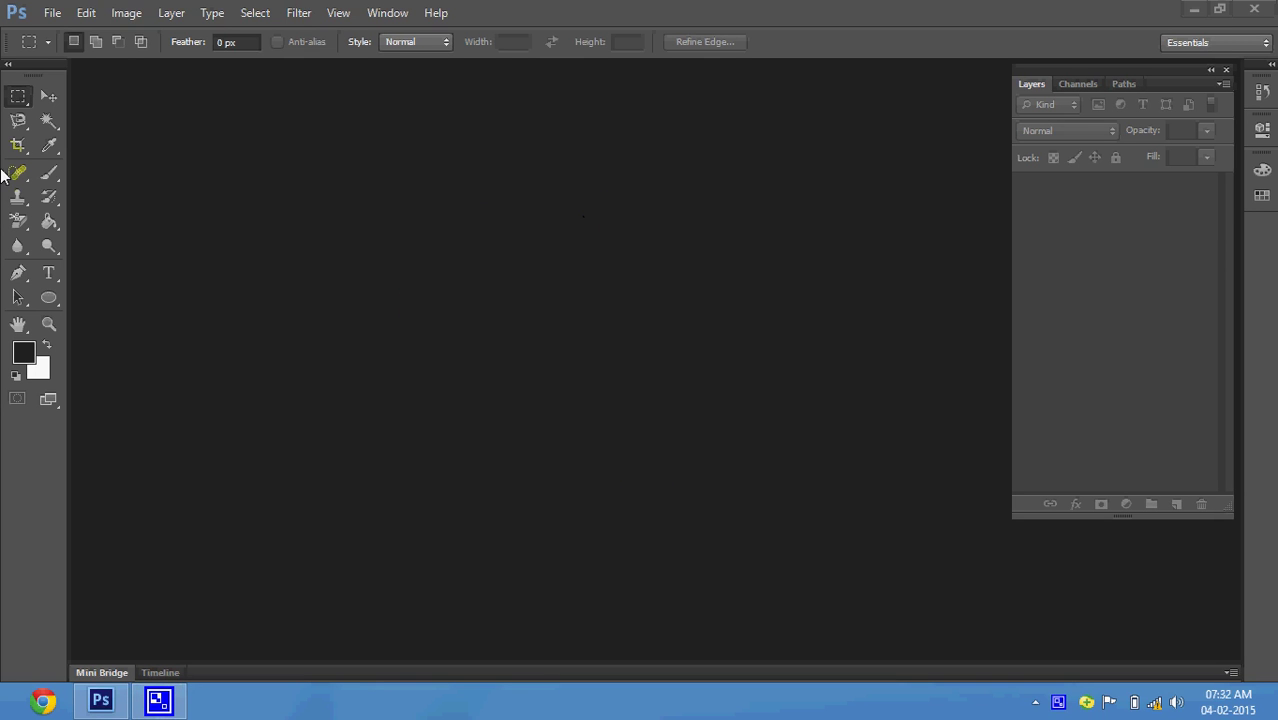
pyautogui.click(53, 20)
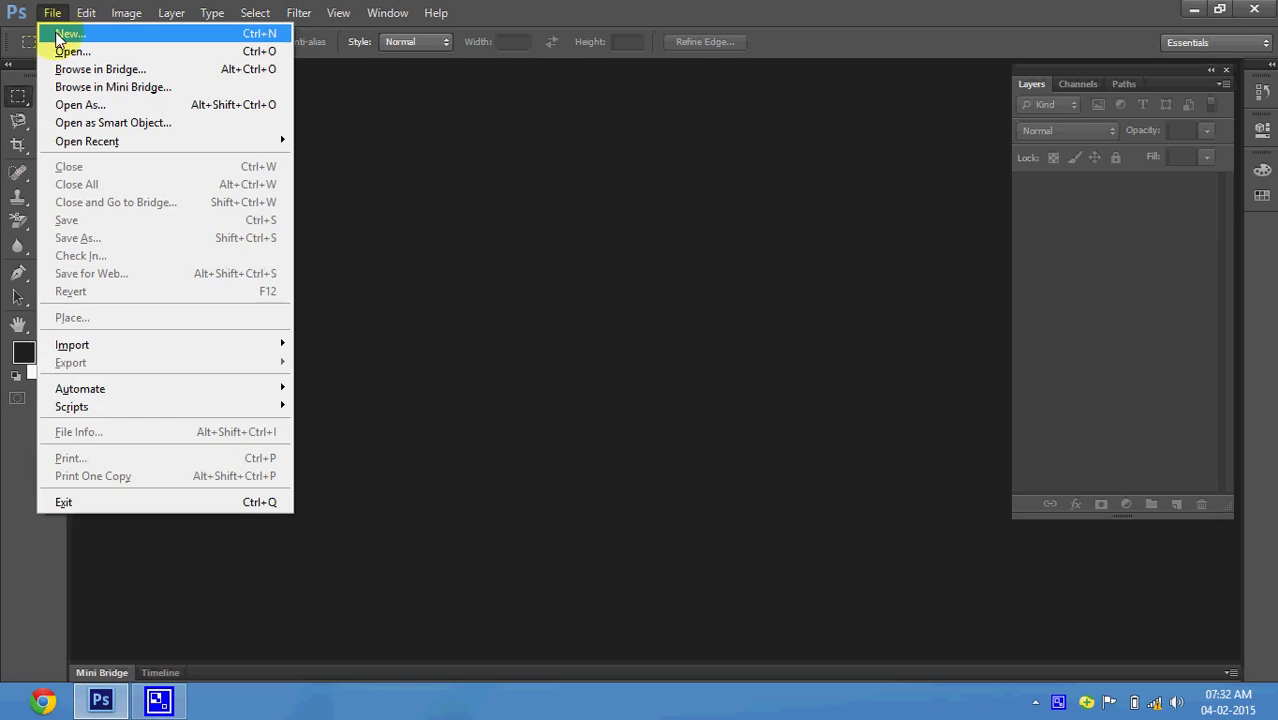
pyautogui.click(55, 30)
pyautogui.press('Tab')
pyautogui.press('Tab')
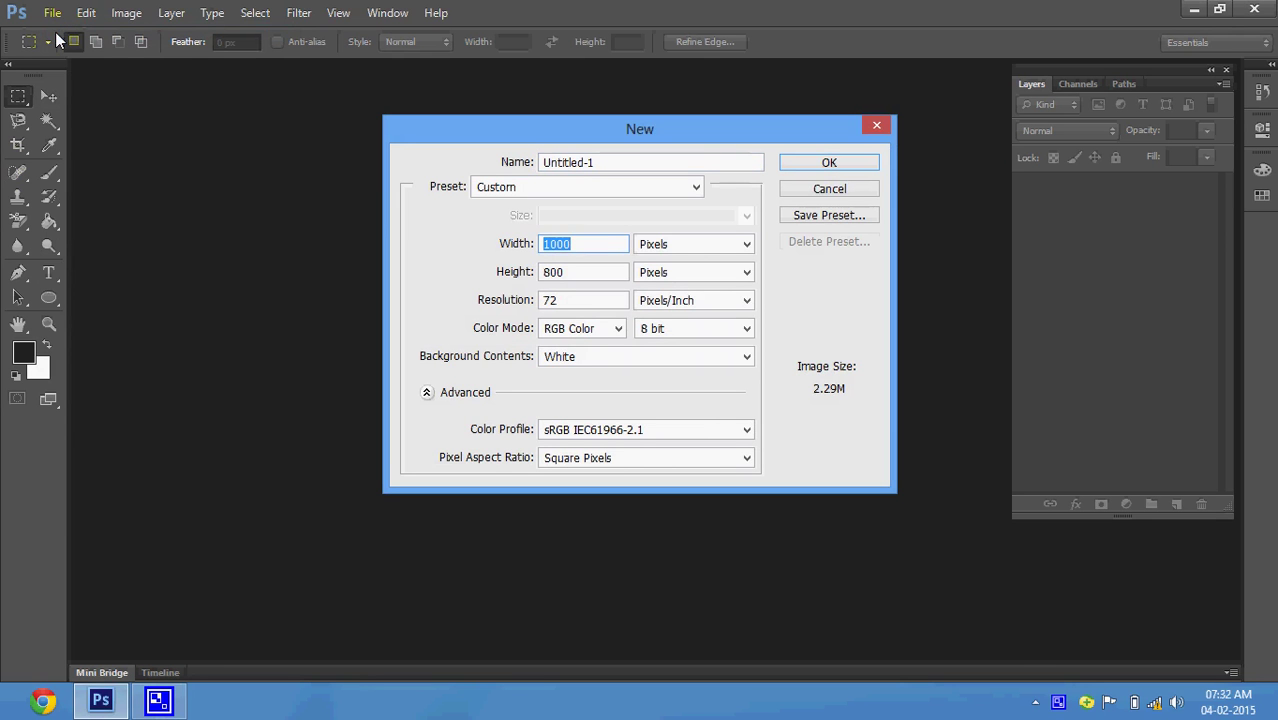
pyautogui.press('Tab')
pyautogui.press('Tab')
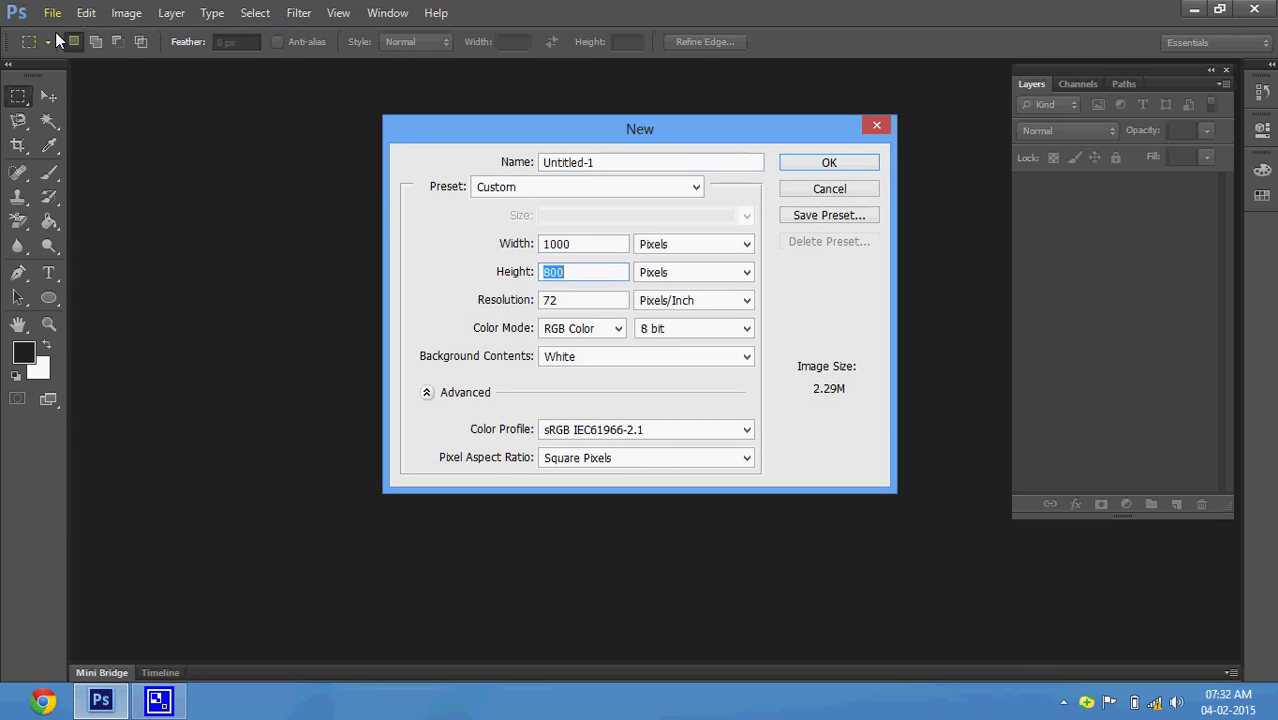
pyautogui.press('Return')
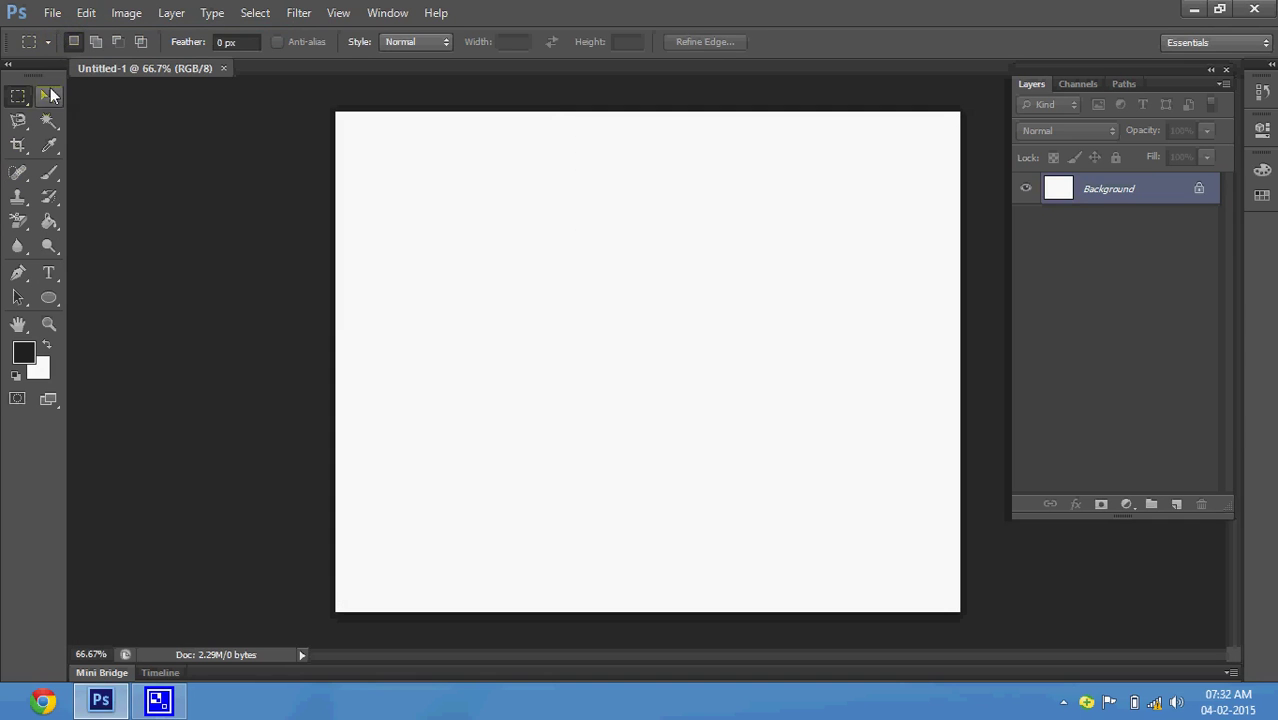
pyautogui.click(50, 93)
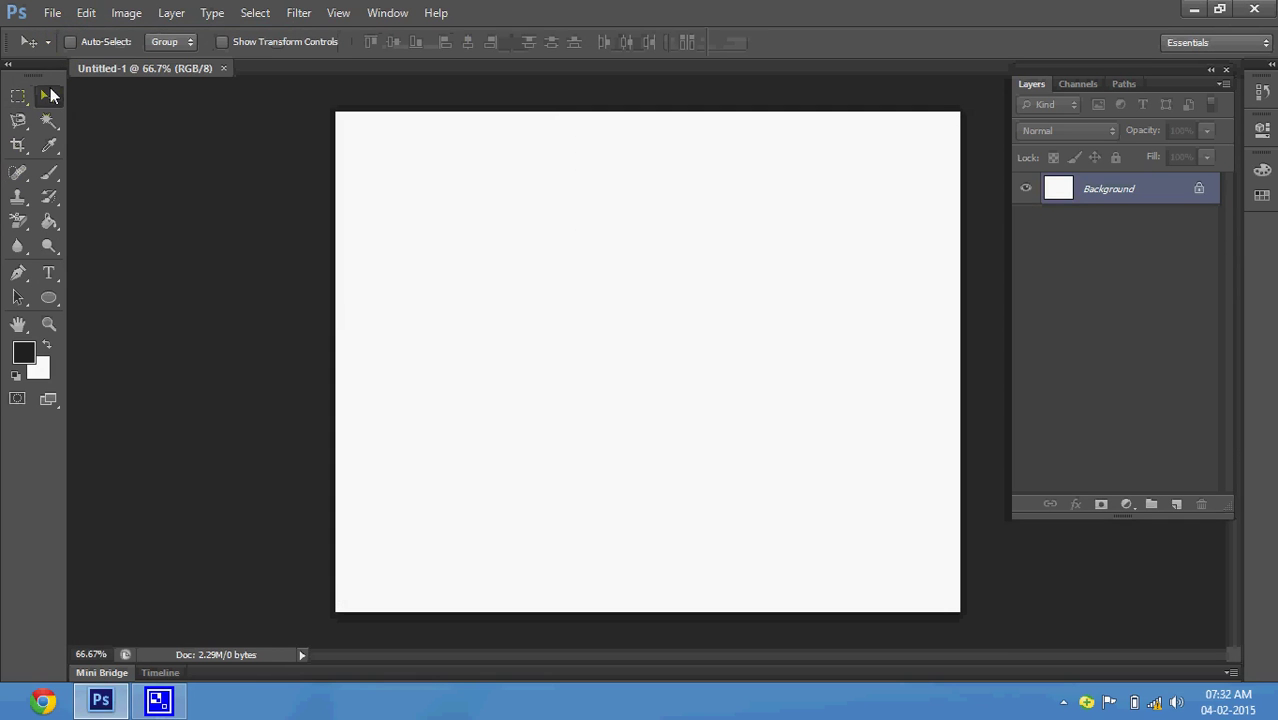
# - Zoom to 100% and float the Layers panel as a shorter panel over the canvas
pyautogui.hotkey('ctrl', '+')
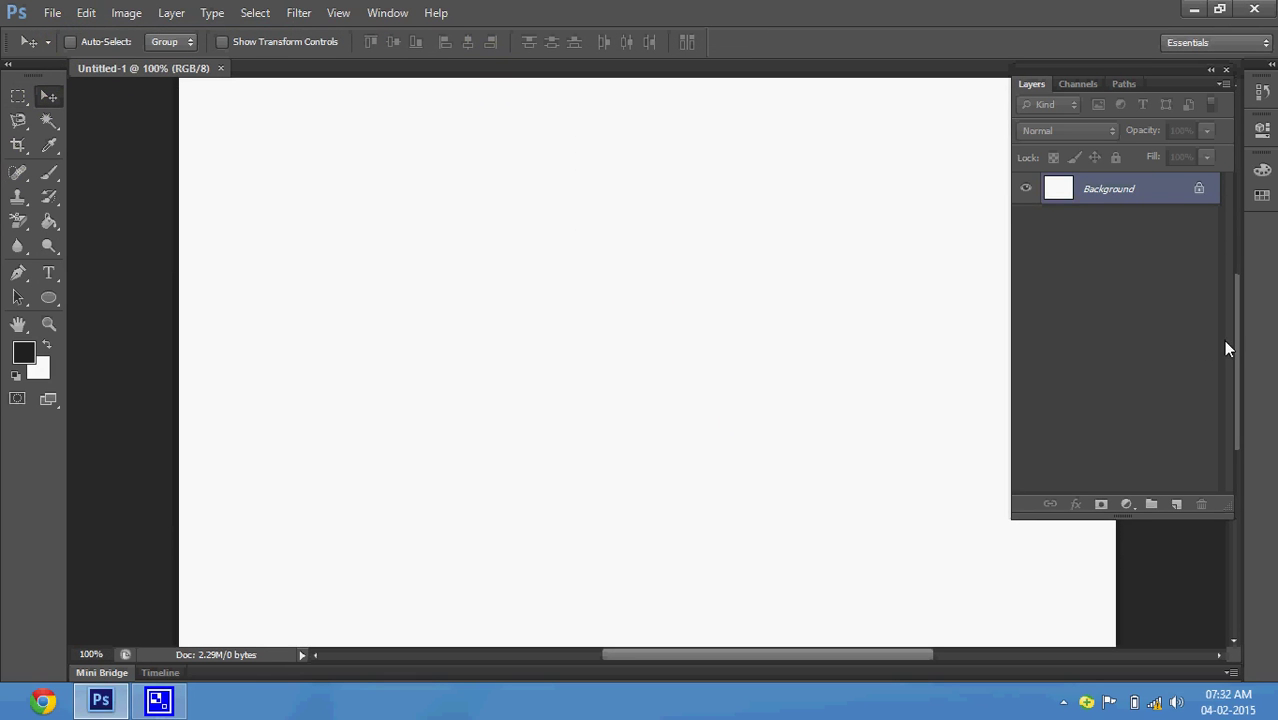
pyautogui.moveTo(1152, 70); pyautogui.dragTo(1145, 165)
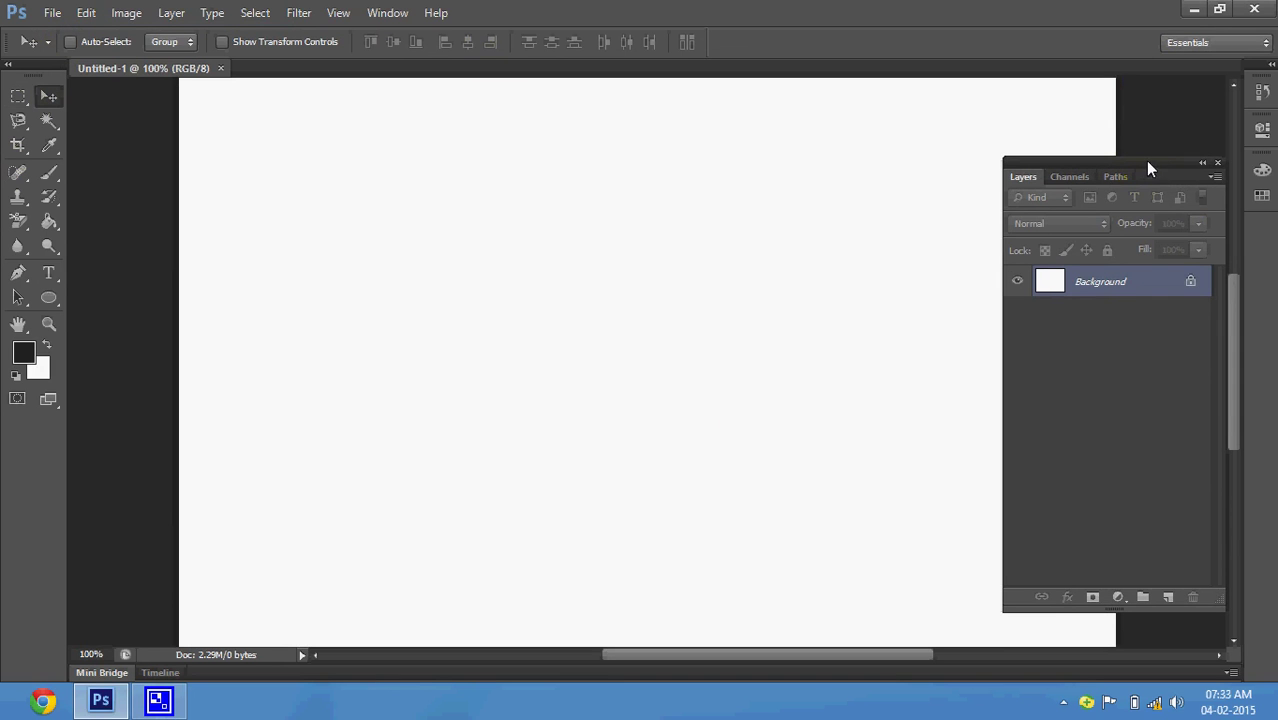
pyautogui.moveTo(1213, 567); pyautogui.dragTo(1231, 369)
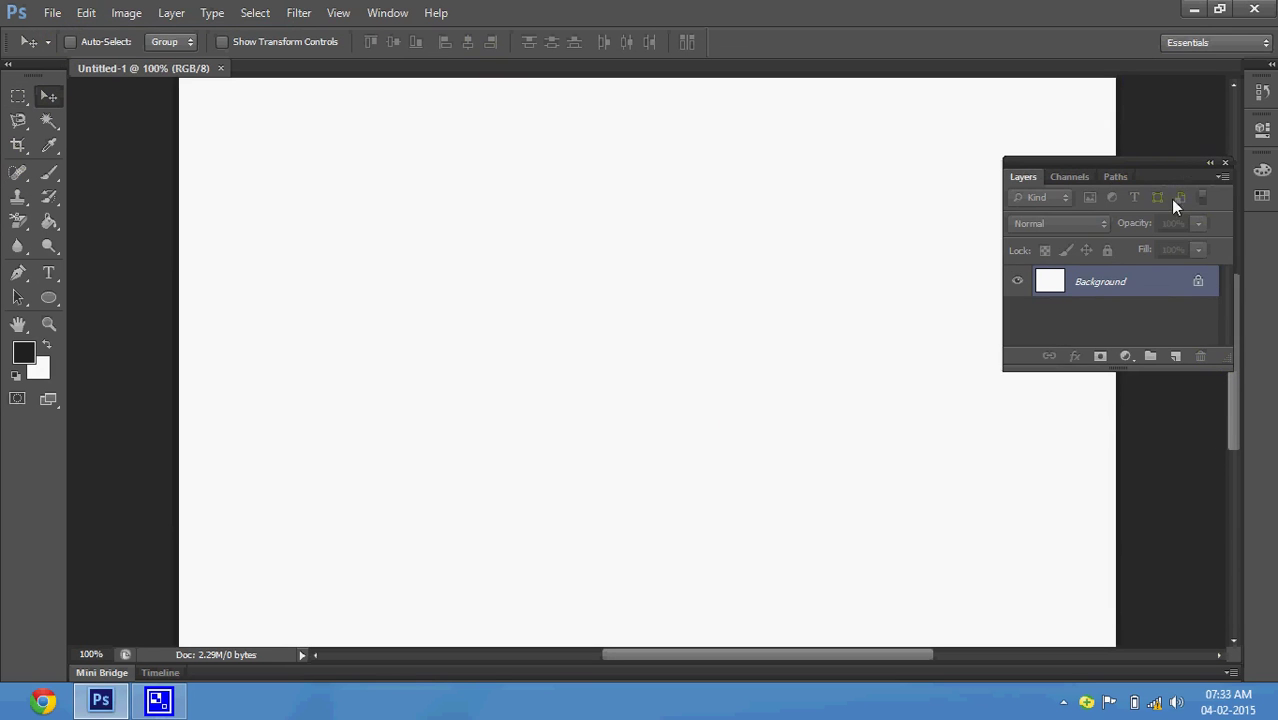
pyautogui.moveTo(1174, 203); pyautogui.dragTo(1166, 210)
pyautogui.moveTo(1233, 305)
pyautogui.mouseDown()
pyautogui.moveTo(1221, 230)
pyautogui.moveTo(1220, 264)
pyautogui.mouseUp()
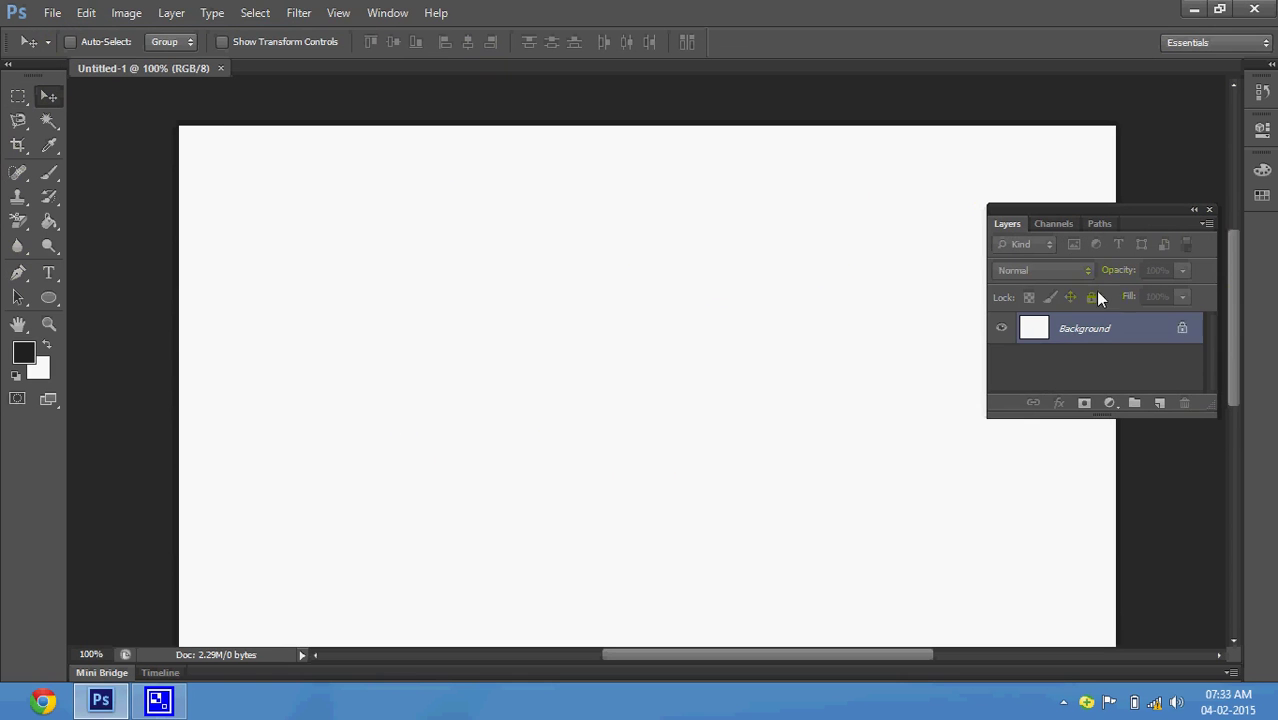
pyautogui.moveTo(1233, 329); pyautogui.dragTo(1231, 373)
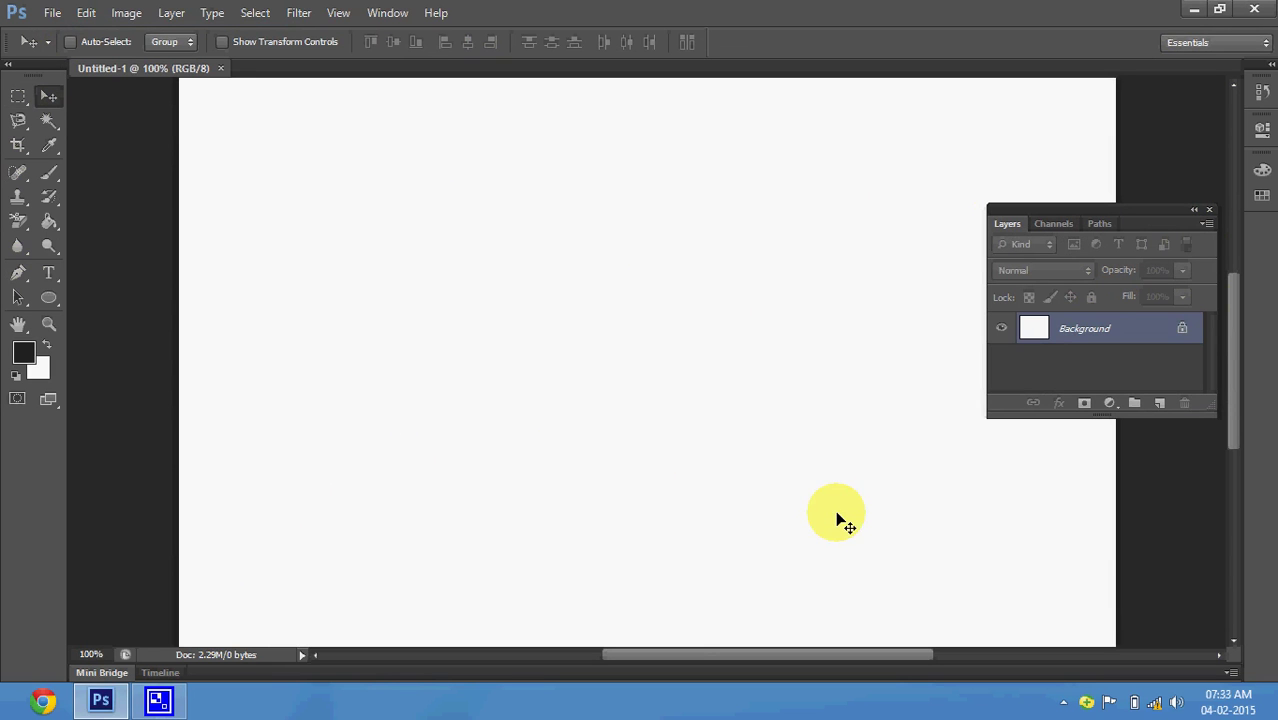
pyautogui.moveTo(1240, 370)
pyautogui.mouseDown()
pyautogui.moveTo(1221, 508)
pyautogui.moveTo(1227, 314)
pyautogui.moveTo(1227, 345)
pyautogui.mouseUp()
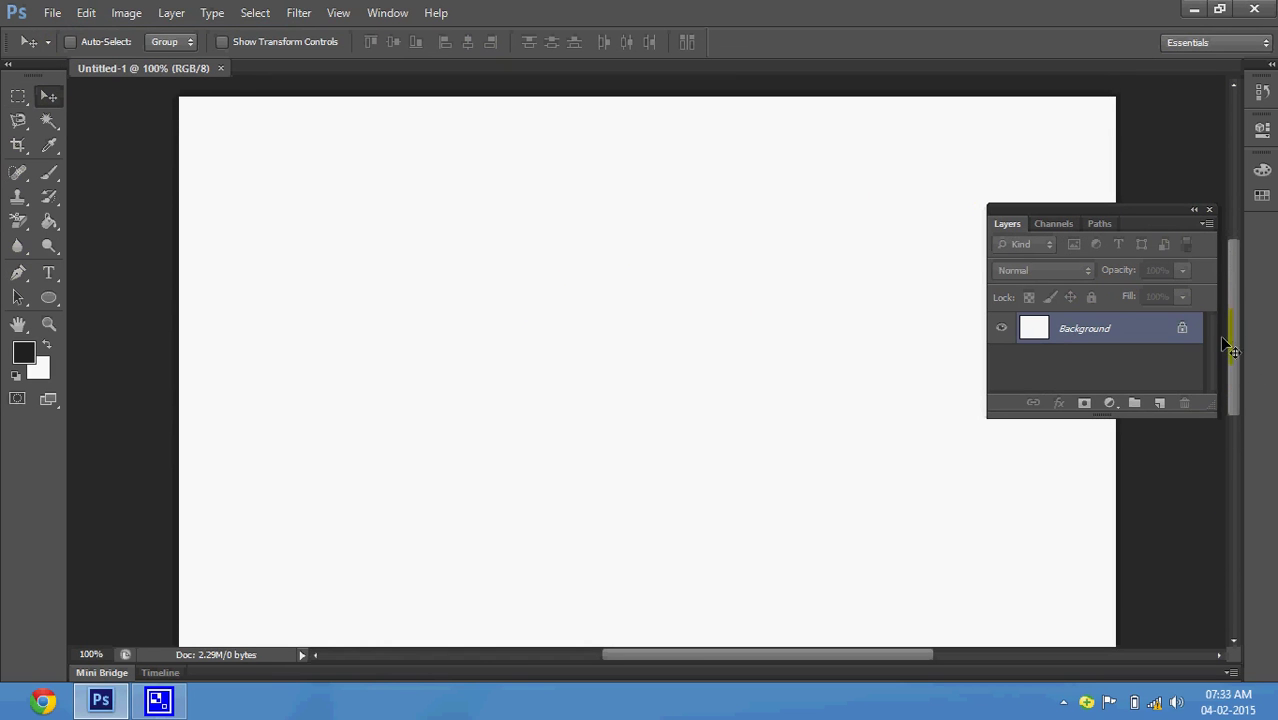
pyautogui.click(53, 300)
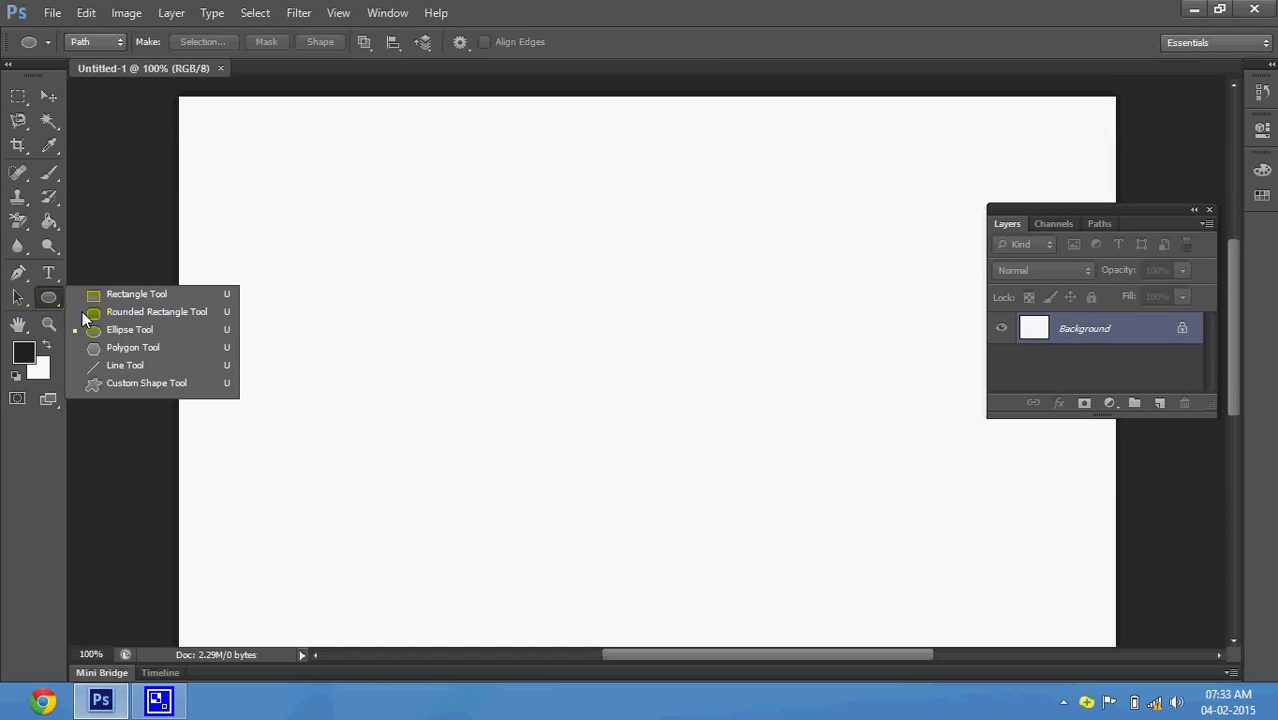
# - Draw a Path-mode rectangle across the canvas top, add Layer 1, and load it as a selection
pyautogui.click(87, 300)
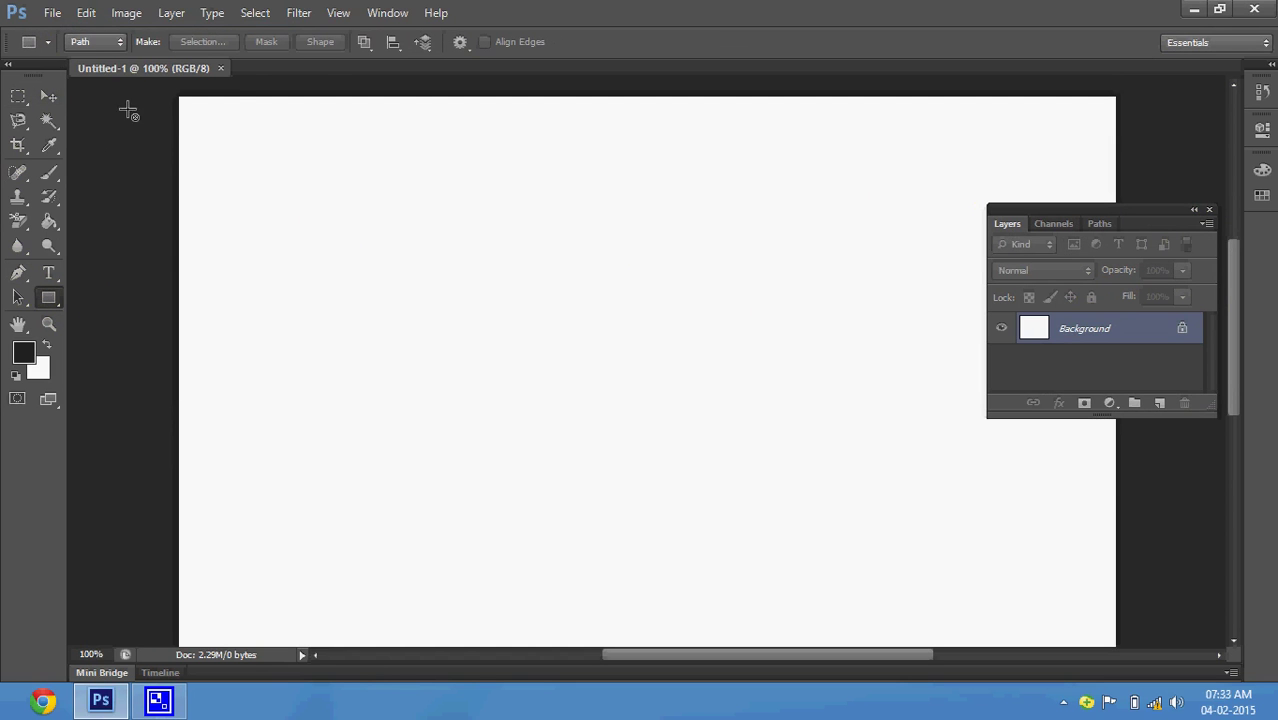
pyautogui.click(100, 42)
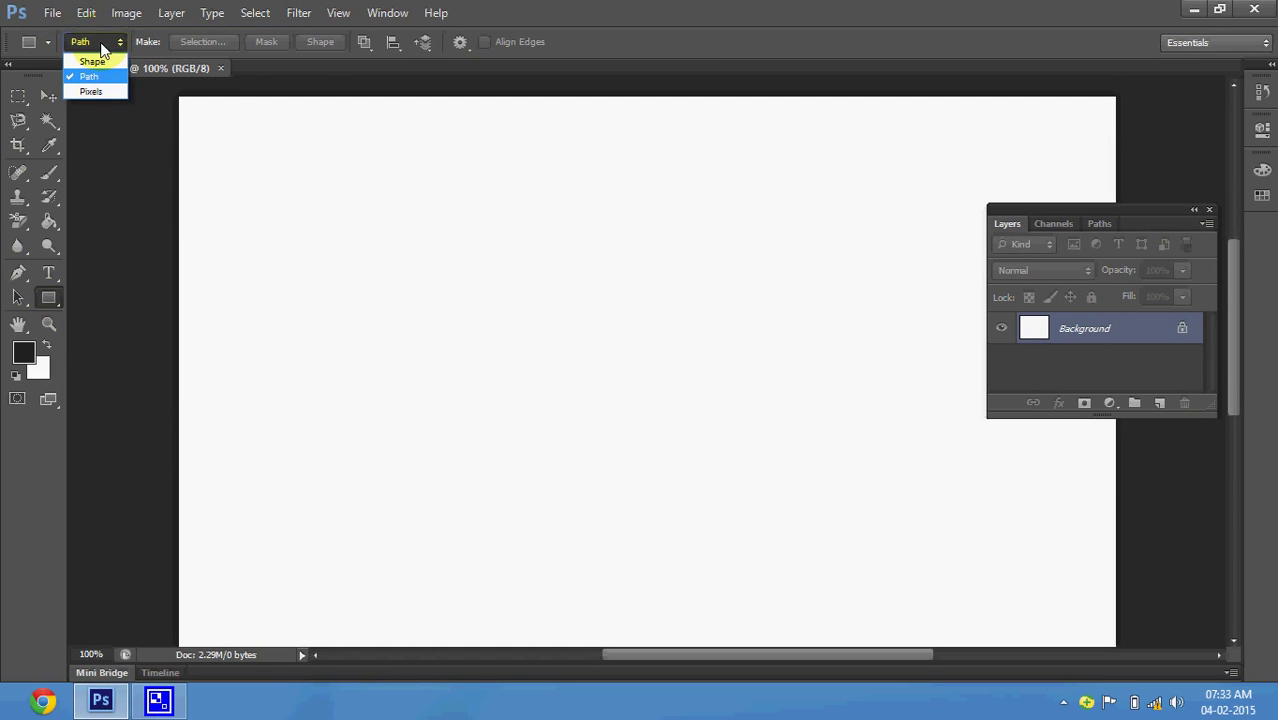
pyautogui.click(100, 43)
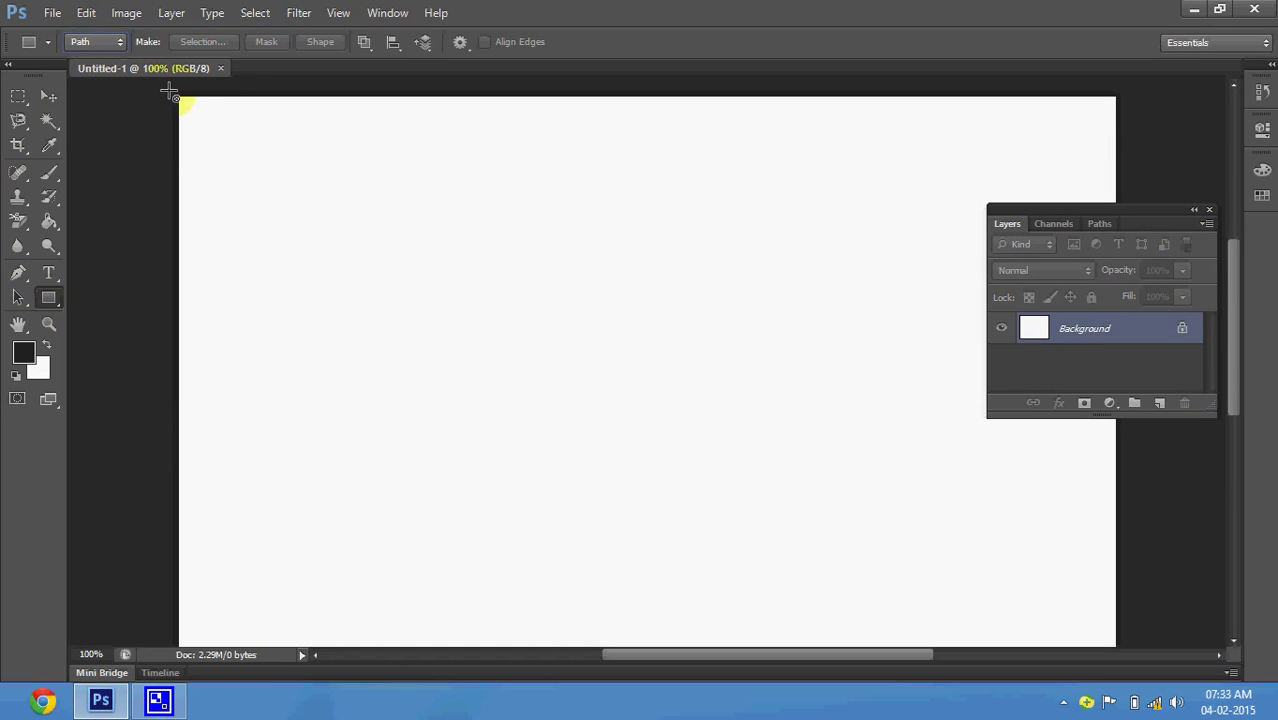
pyautogui.moveTo(170, 91)
pyautogui.mouseDown()
pyautogui.moveTo(721, 186)
pyautogui.moveTo(1127, 160)
pyautogui.mouseUp()
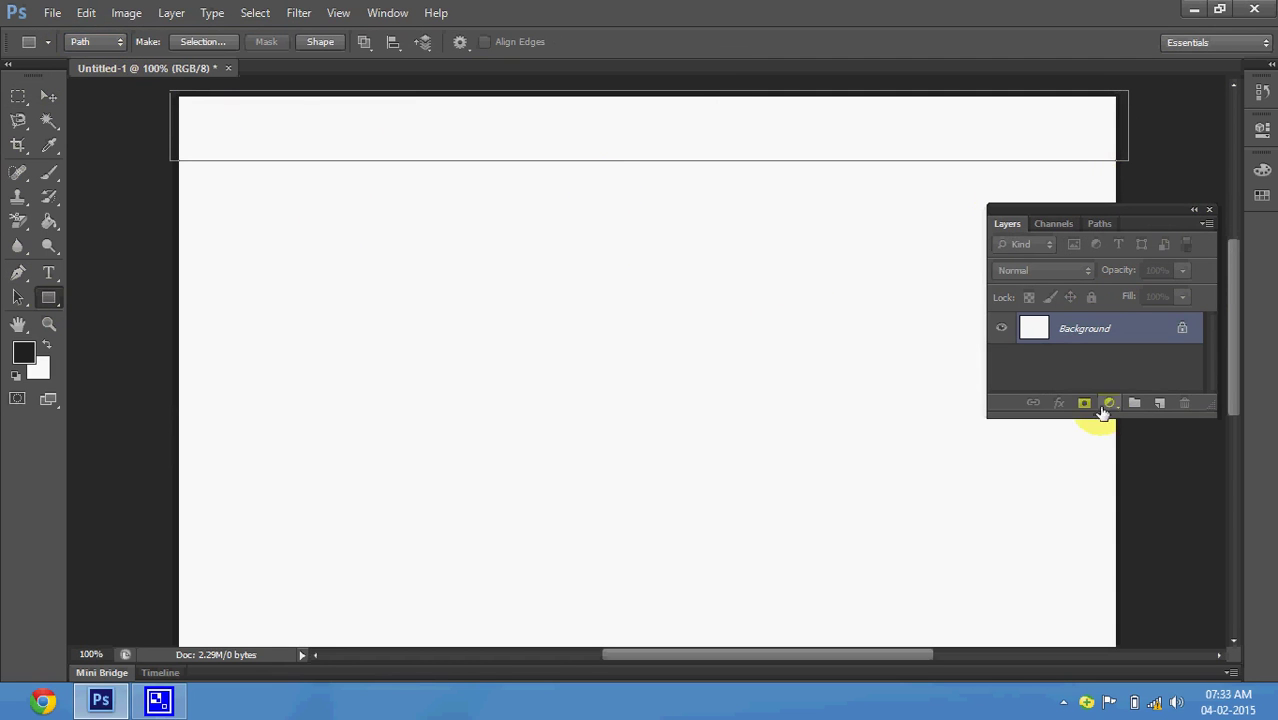
pyautogui.click(1160, 402)
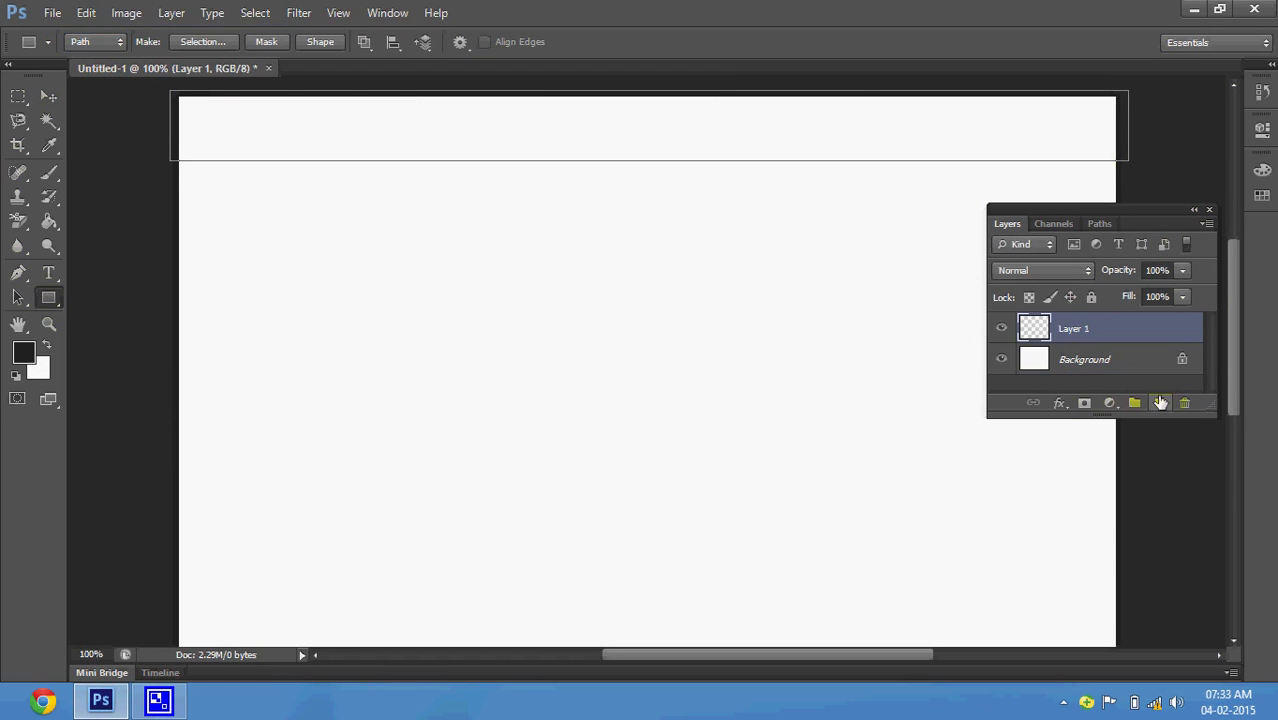
pyautogui.hotkey('ctrl', 'Return')
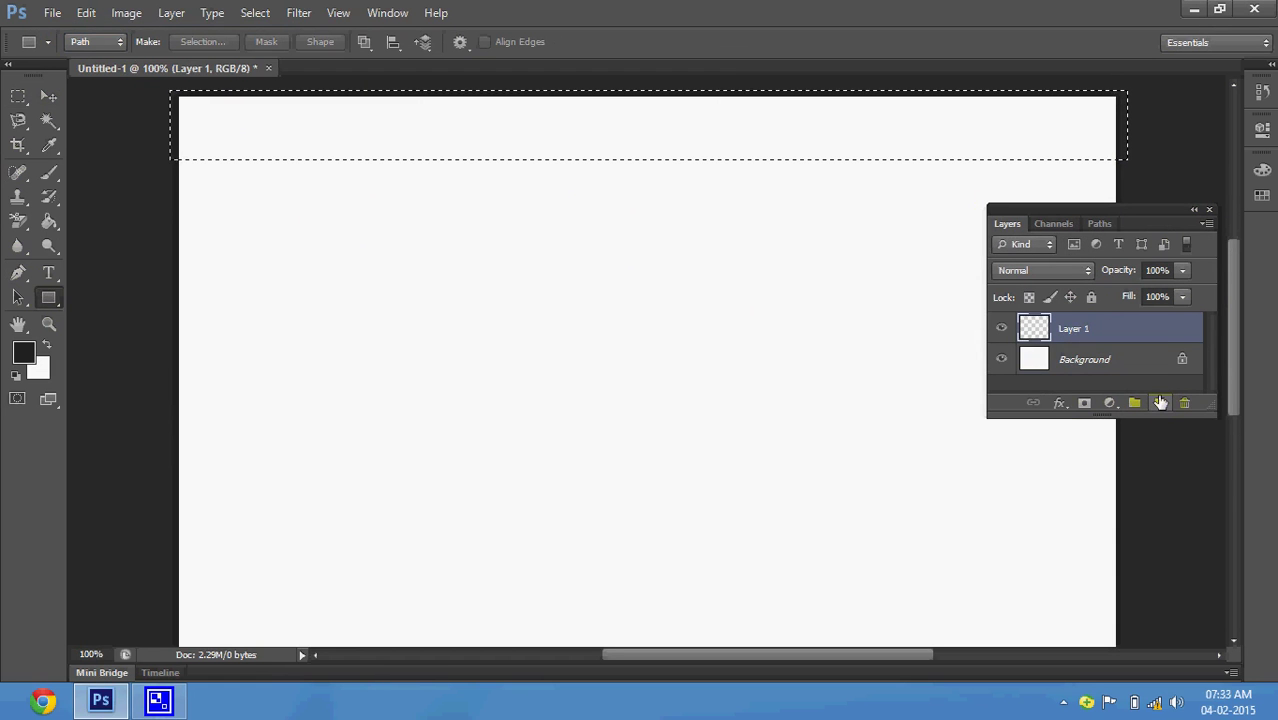
pyautogui.click(50, 222)
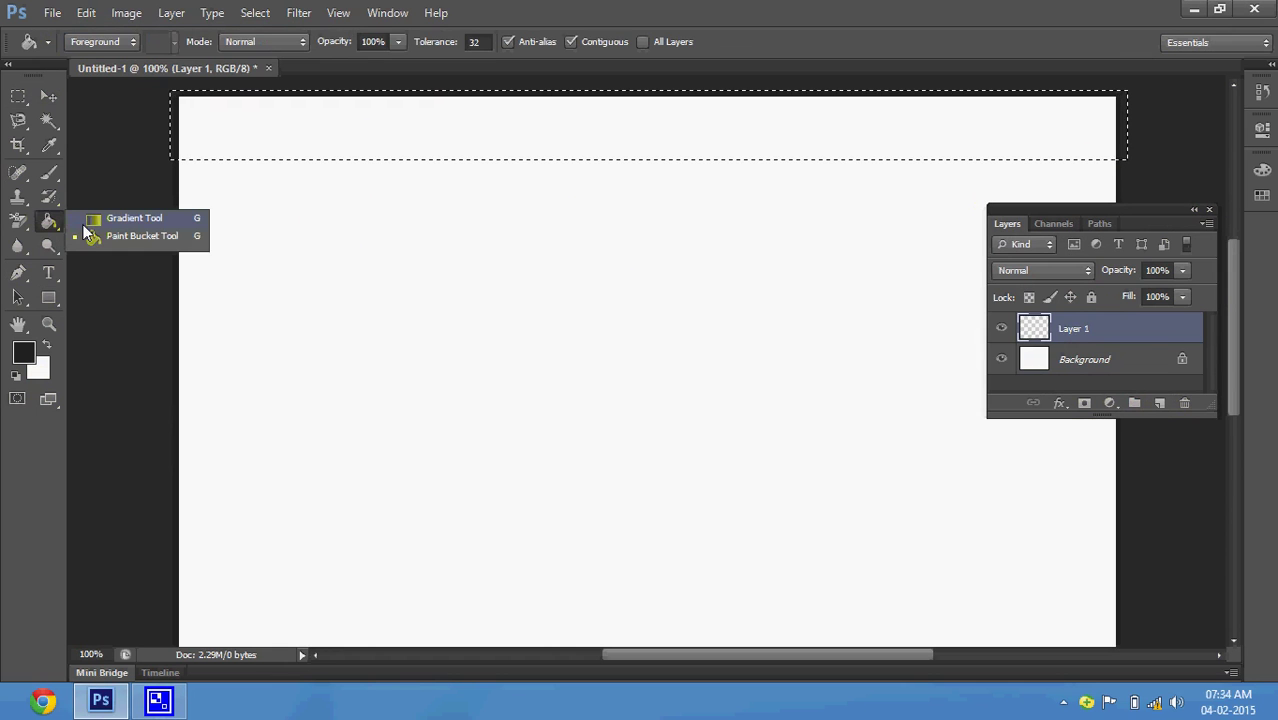
# - Set up a Foreground-to-Background gradient with a light grey #e0e0e0 left stop
pyautogui.click(130, 218)
pyautogui.click(79, 41)
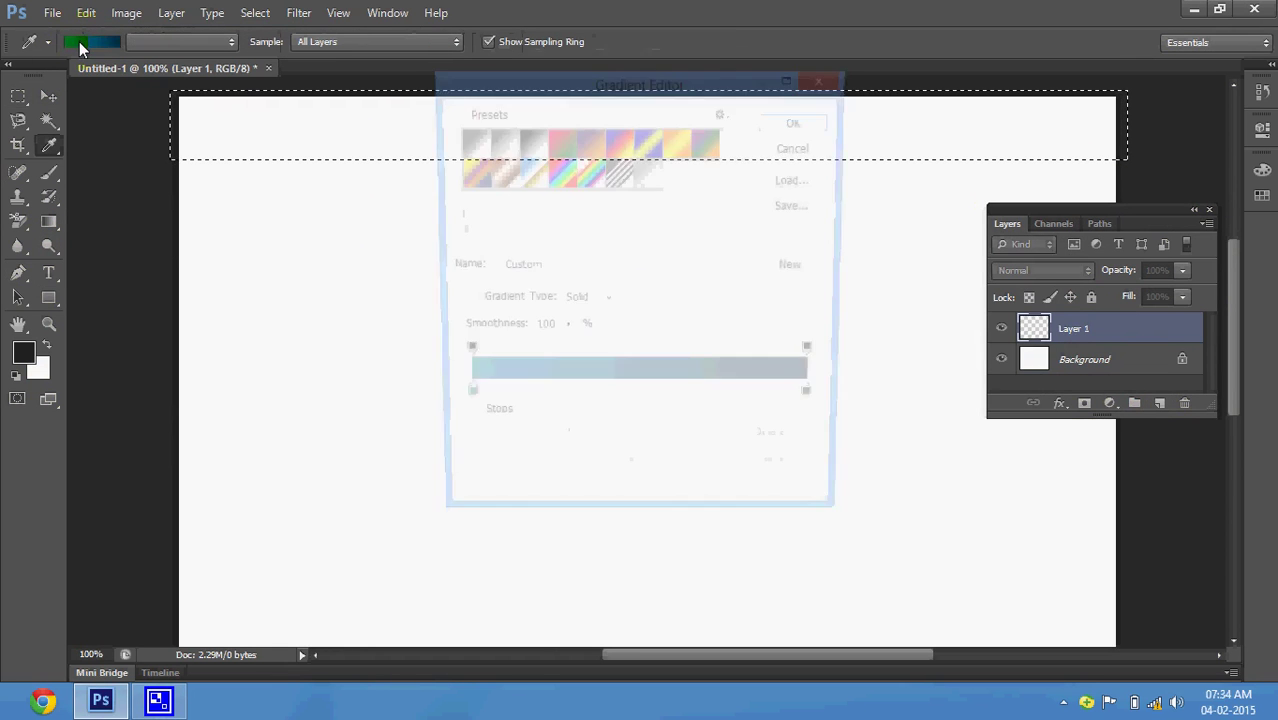
pyautogui.click(468, 142)
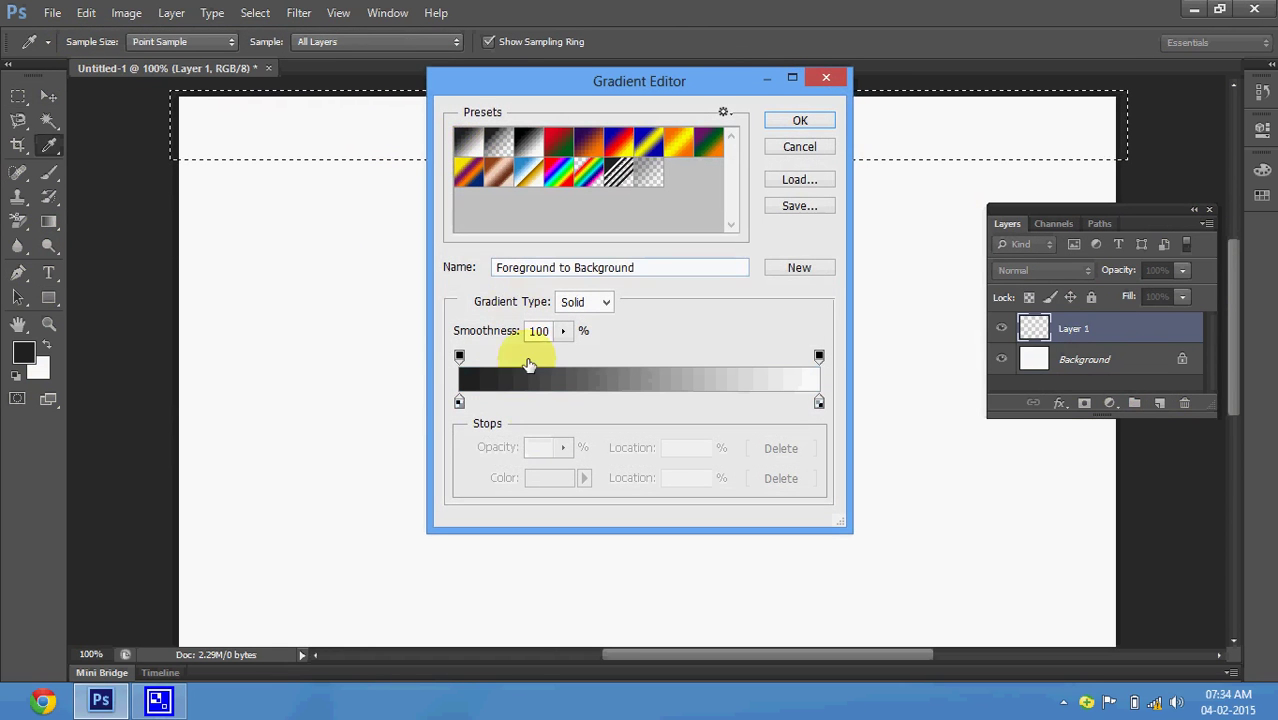
pyautogui.doubleClick(459, 402)
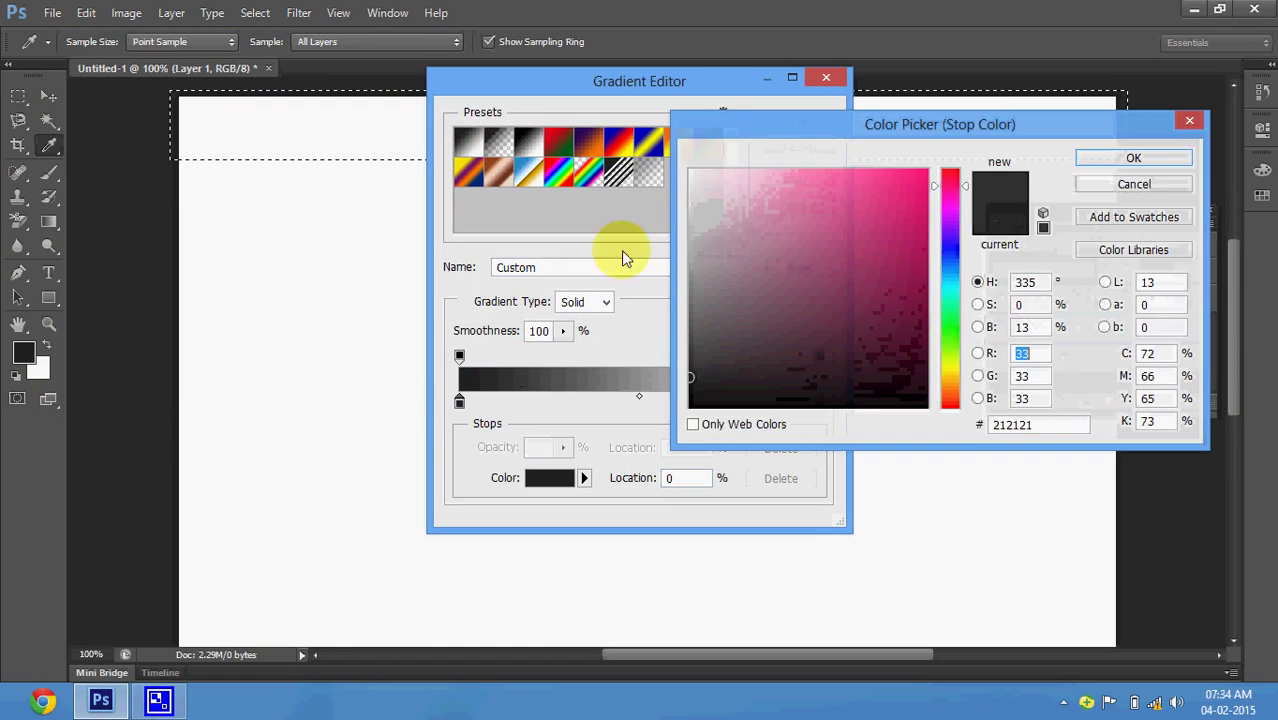
pyautogui.moveTo(691, 199); pyautogui.dragTo(686, 198)
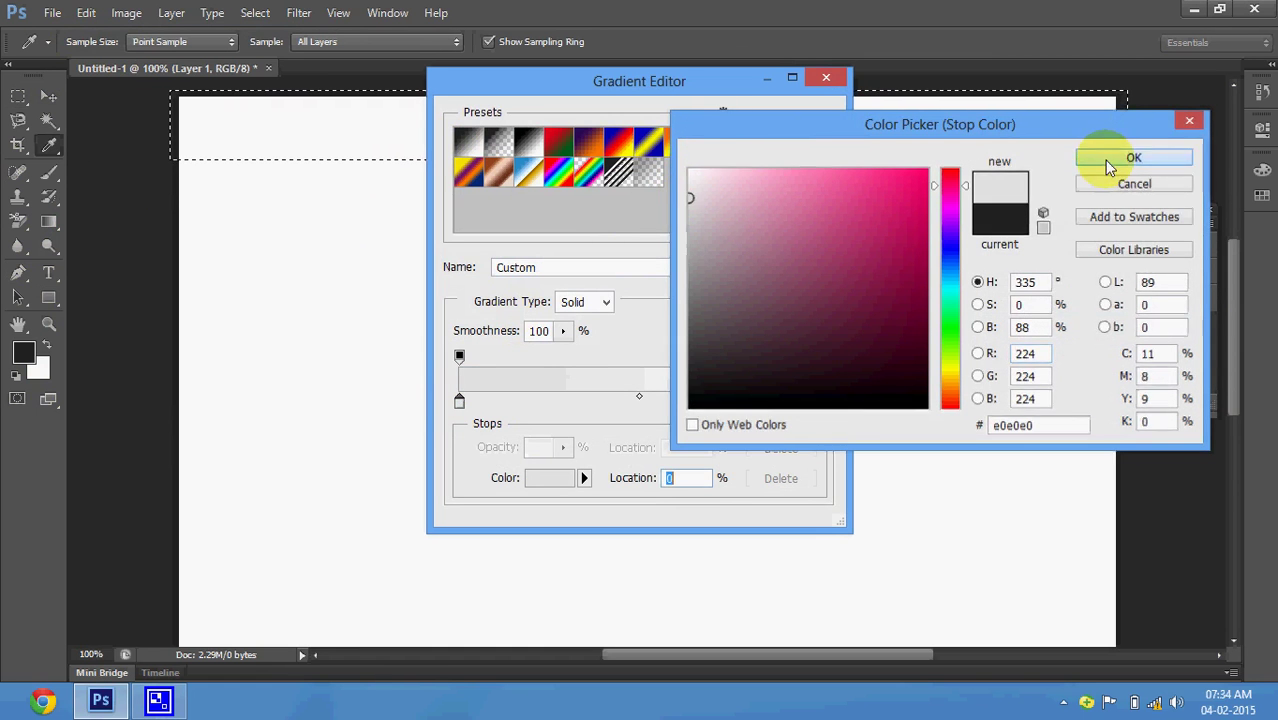
pyautogui.click(1107, 160)
pyautogui.click(800, 125)
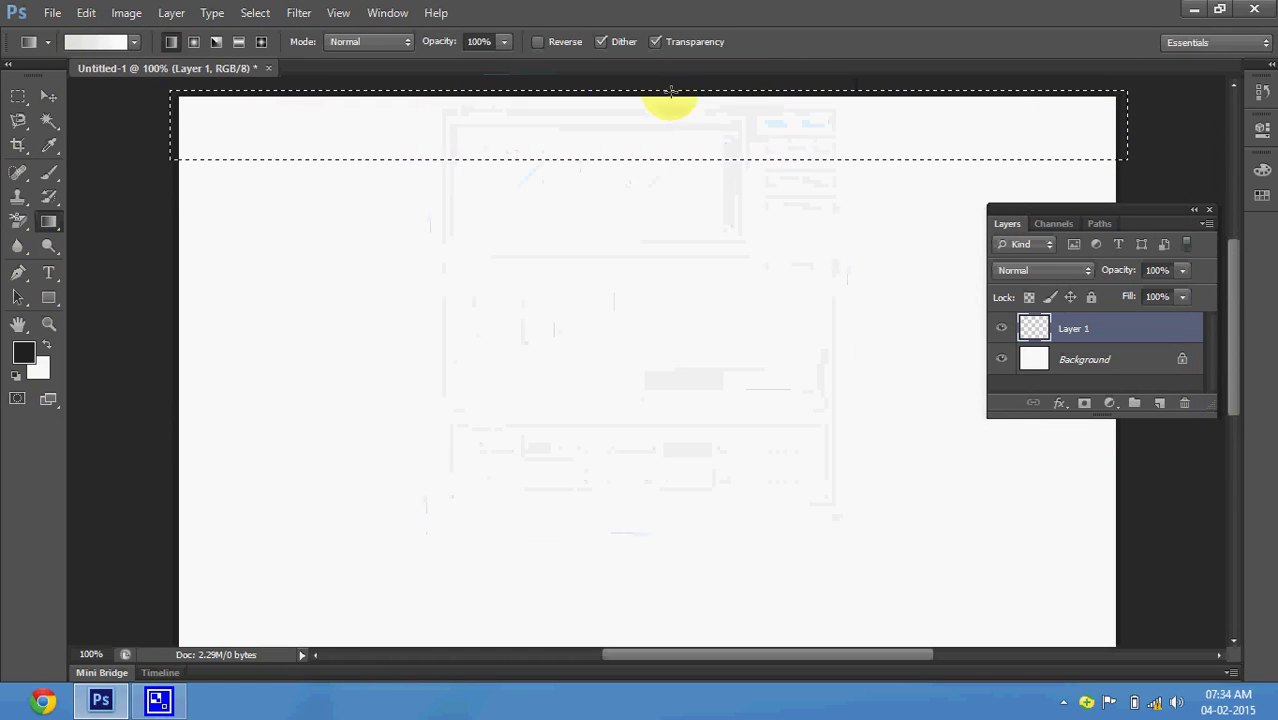
# - Drag the gradient upward through the top strip on Layer 1 and deselect
pyautogui.moveTo(663, 75)
pyautogui.mouseDown()
pyautogui.moveTo(667, 110)
pyautogui.moveTo(720, 48)
pyautogui.mouseUp()
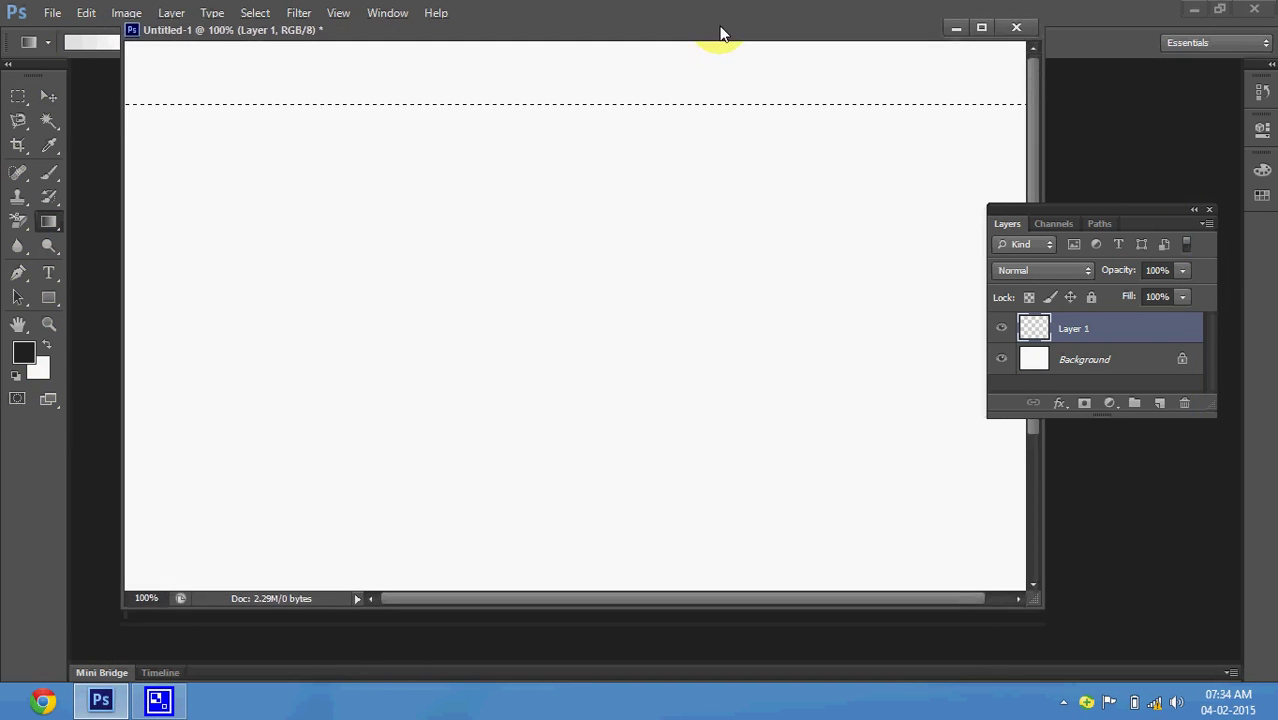
pyautogui.moveTo(720, 48)
pyautogui.mouseDown()
pyautogui.moveTo(715, 60)
pyautogui.moveTo(797, 67)
pyautogui.mouseUp()
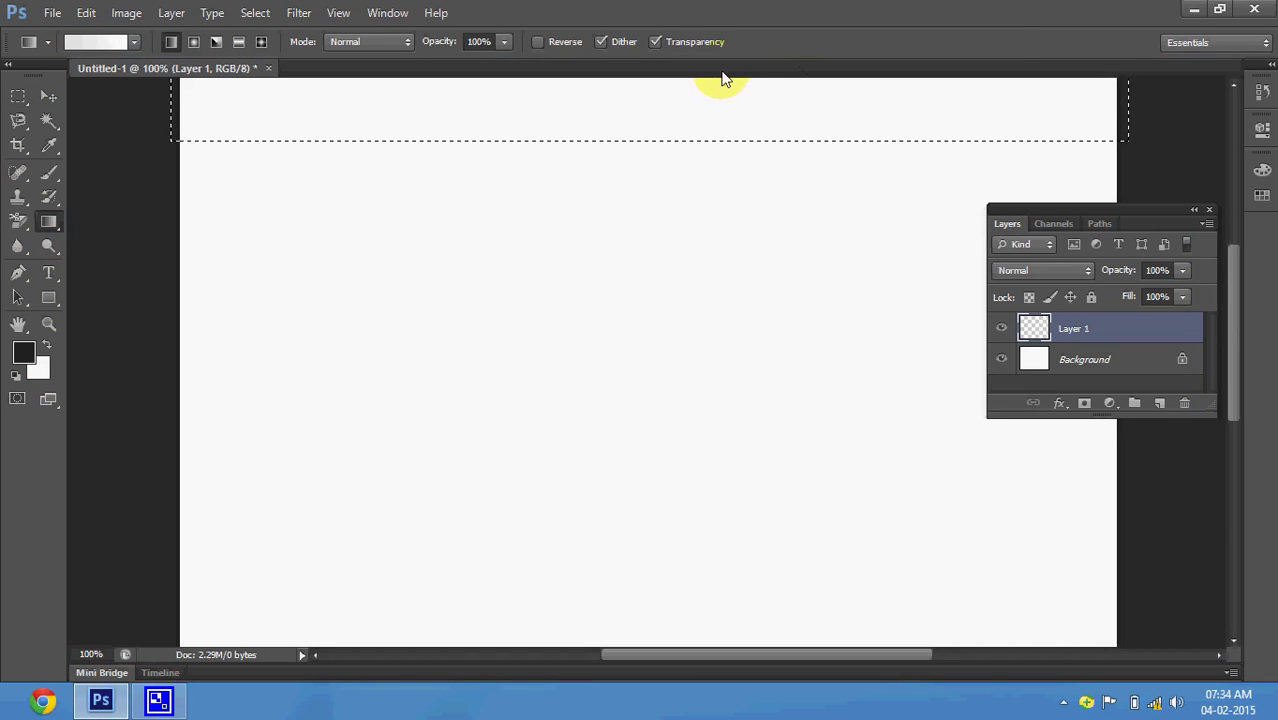
pyautogui.moveTo(721, 80)
pyautogui.mouseDown()
pyautogui.moveTo(725, 154)
pyautogui.moveTo(732, 70)
pyautogui.moveTo(726, 80)
pyautogui.mouseUp()
pyautogui.moveTo(693, 163); pyautogui.dragTo(695, 163)
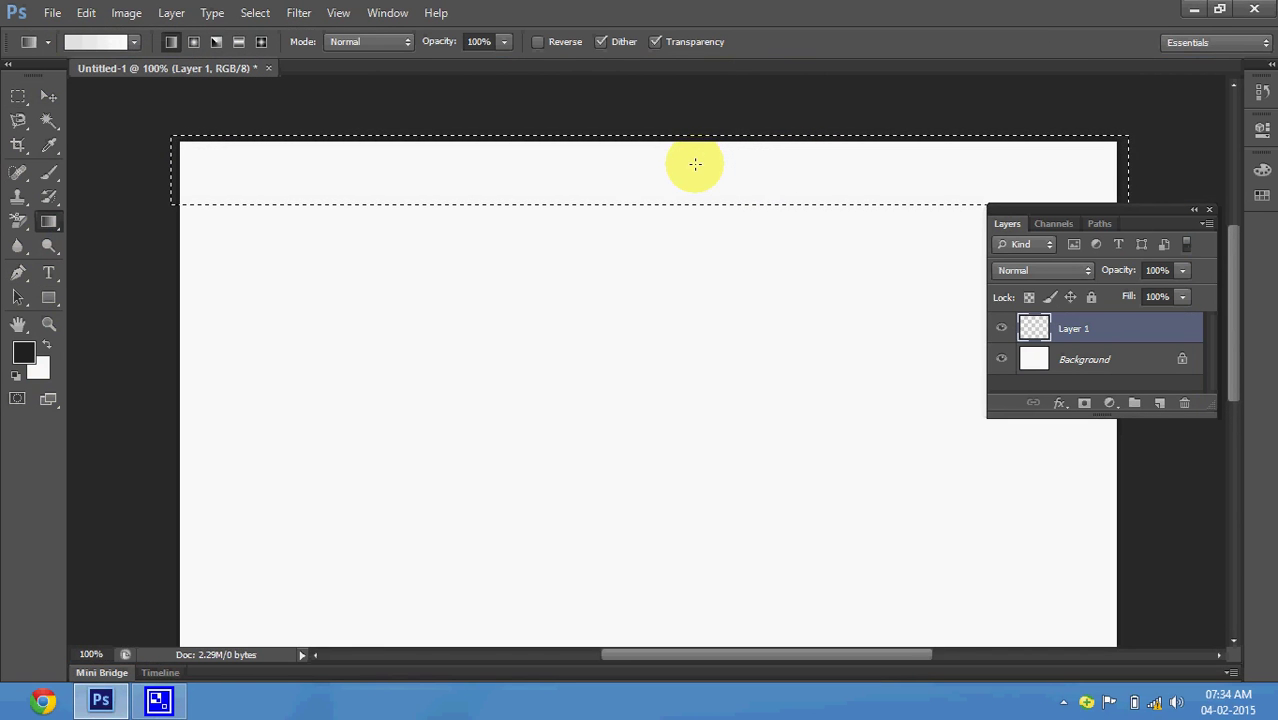
pyautogui.moveTo(663, 215); pyautogui.dragTo(661, 152)
pyautogui.hotkey('ctrl', 'd')
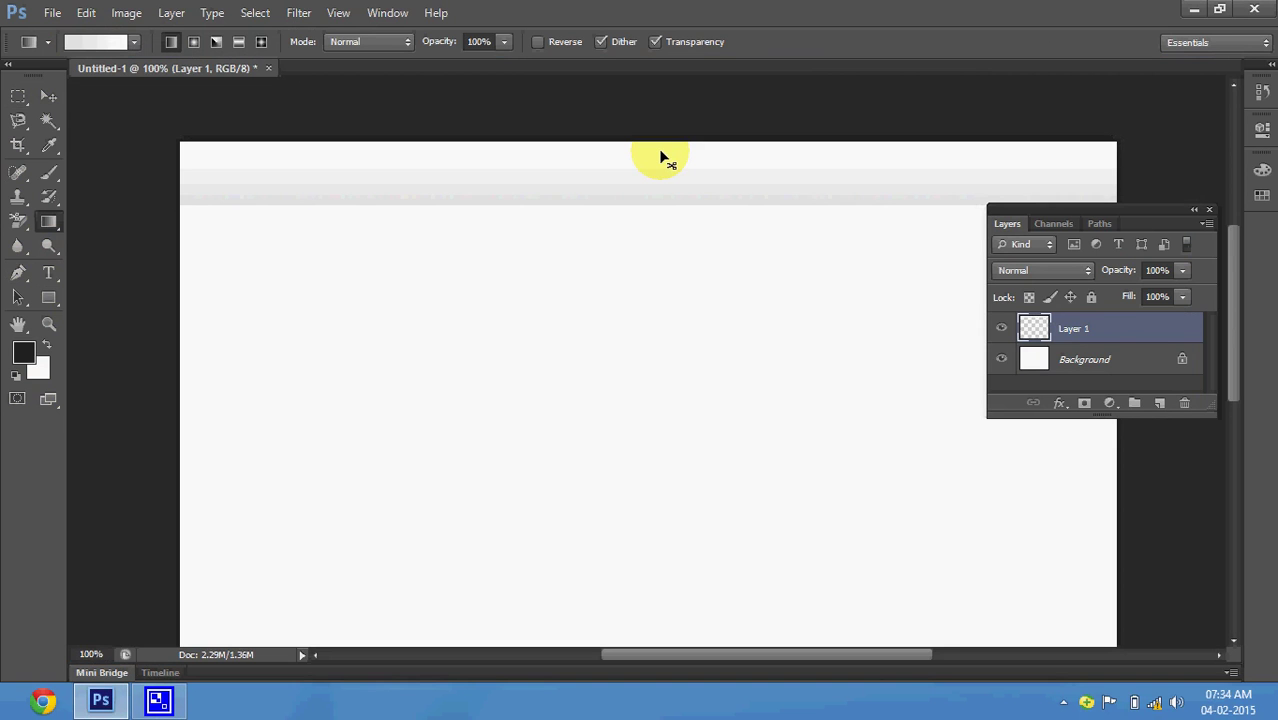
pyautogui.click(55, 99)
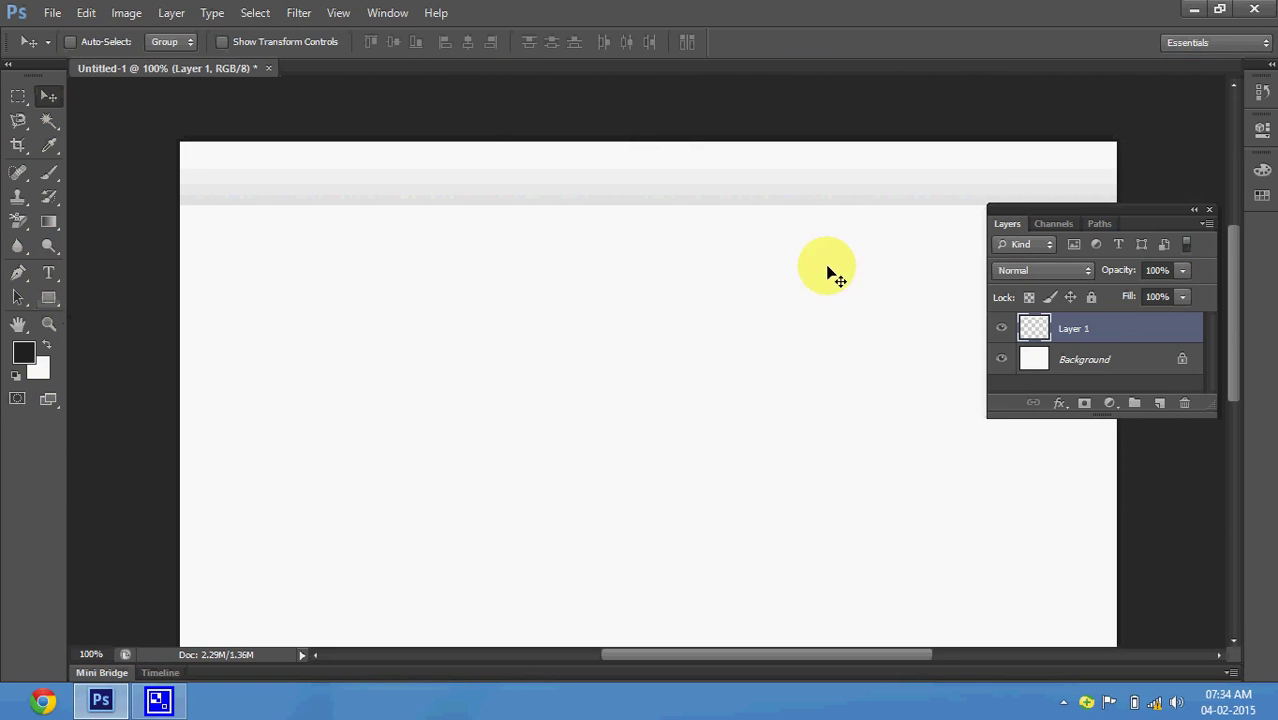
# - Add a 1 px outside stroke at 28% opacity to Layer 1 through Blending Options
pyautogui.rightClick(1108, 334)
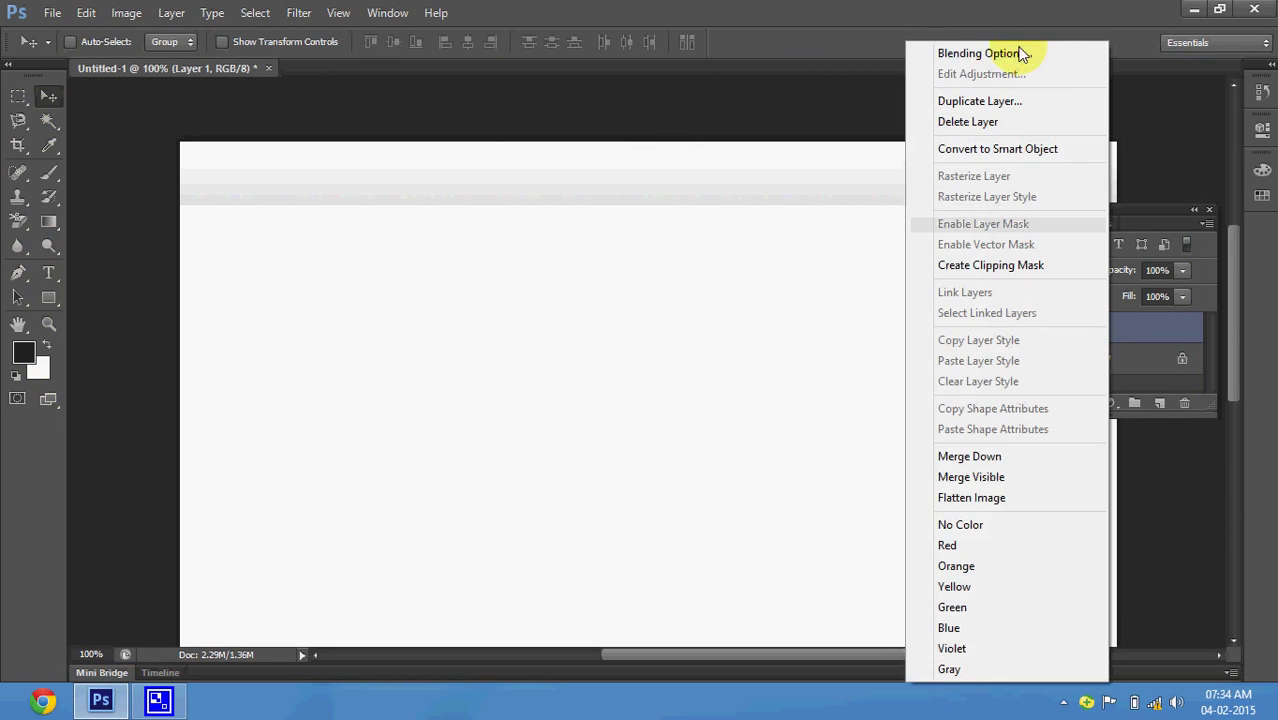
pyautogui.click(1021, 55)
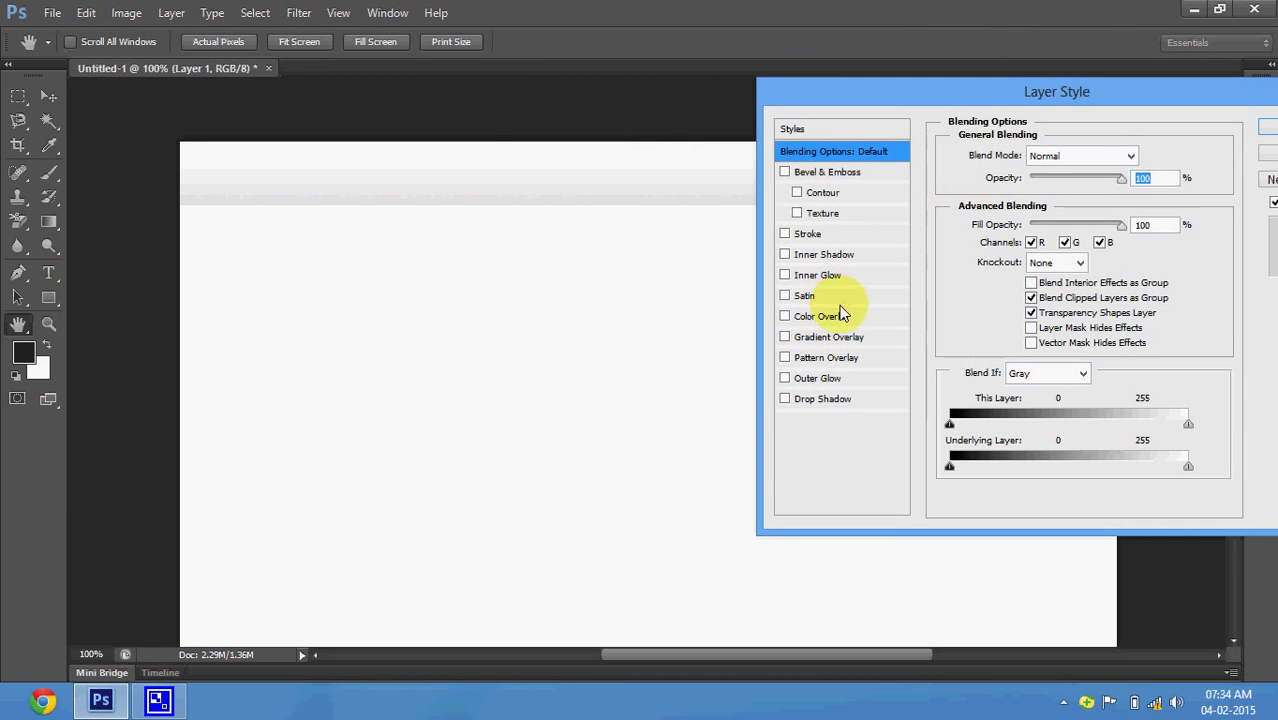
pyautogui.click(834, 233)
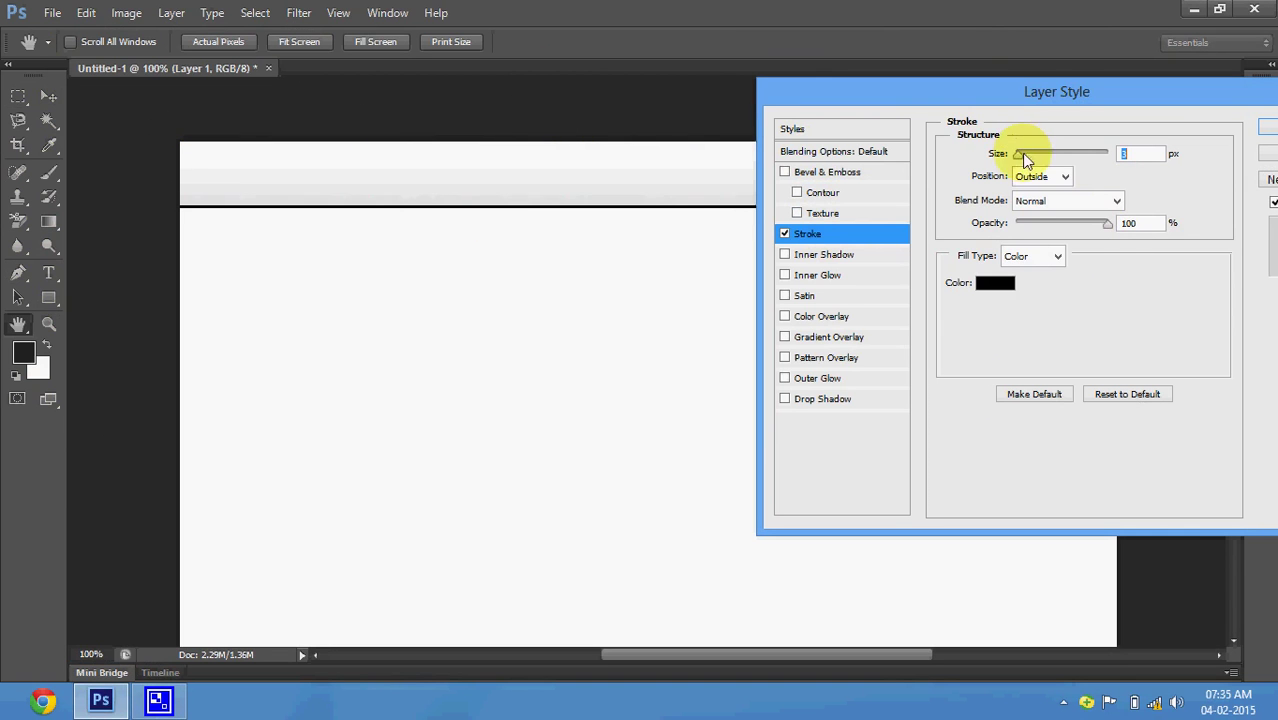
pyautogui.moveTo(1020, 160); pyautogui.dragTo(1010, 158)
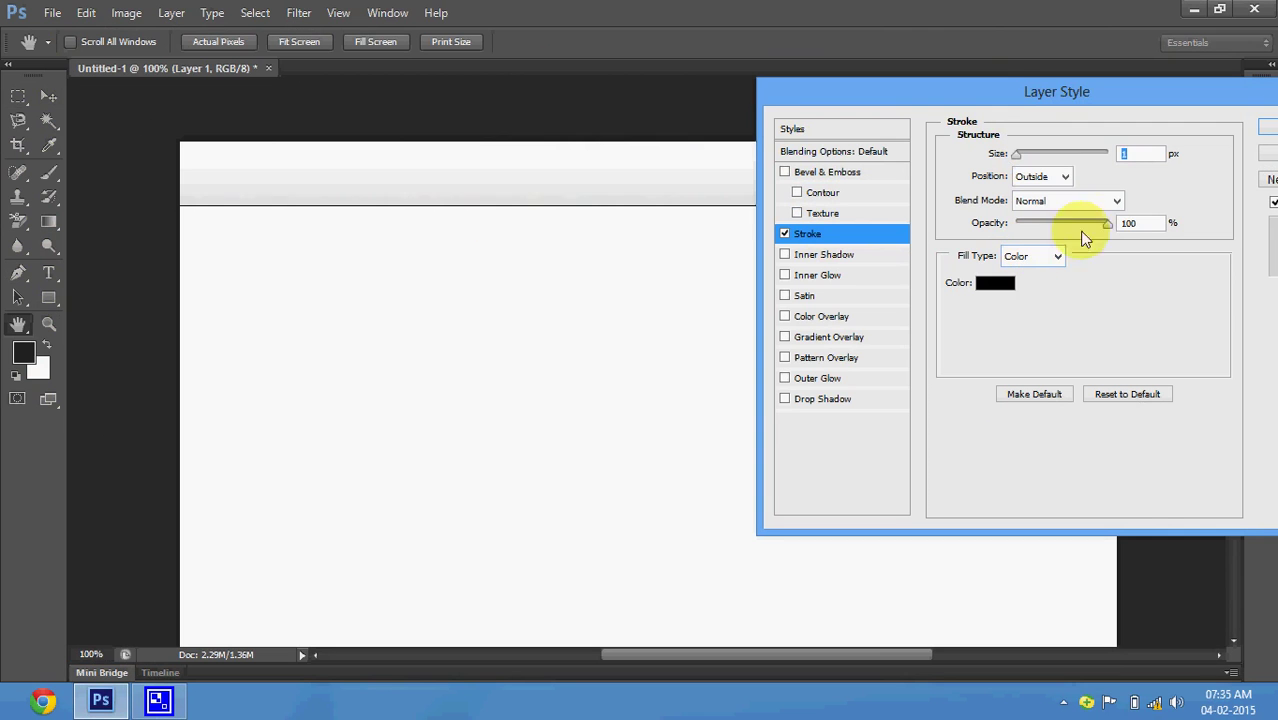
pyautogui.moveTo(1110, 229)
pyautogui.mouseDown()
pyautogui.moveTo(1076, 238)
pyautogui.moveTo(1029, 225)
pyautogui.moveTo(1039, 229)
pyautogui.mouseUp()
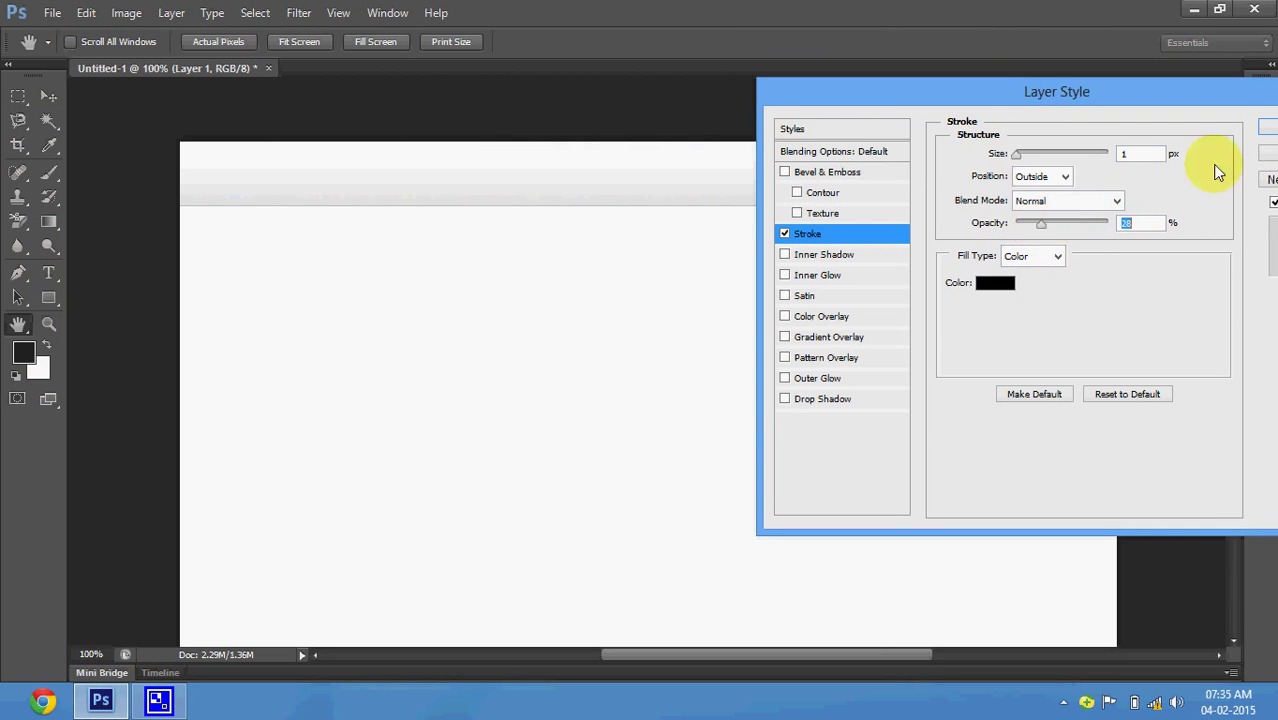
pyautogui.click(1266, 126)
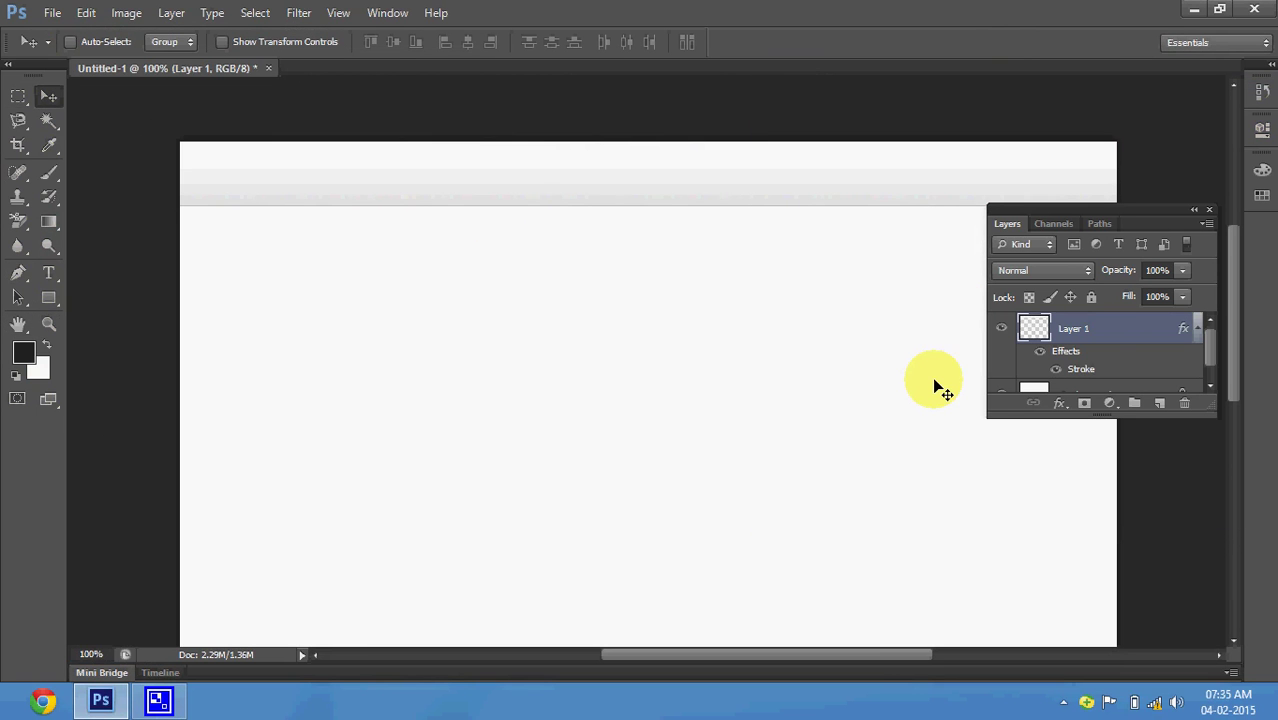
# - Set the foreground colour to blue #077eca and start a text layer near the upper left
pyautogui.click(52, 280)
pyautogui.click(533, 356)
pyautogui.click(24, 352)
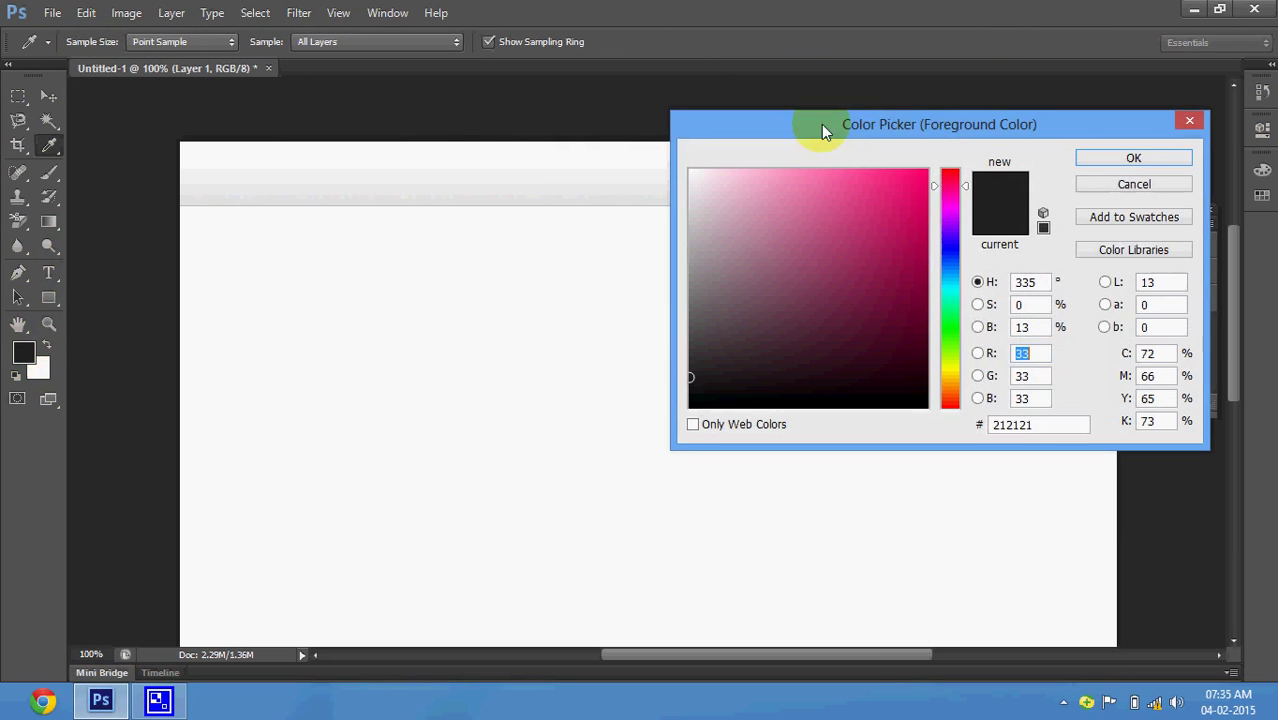
pyautogui.click(952, 281)
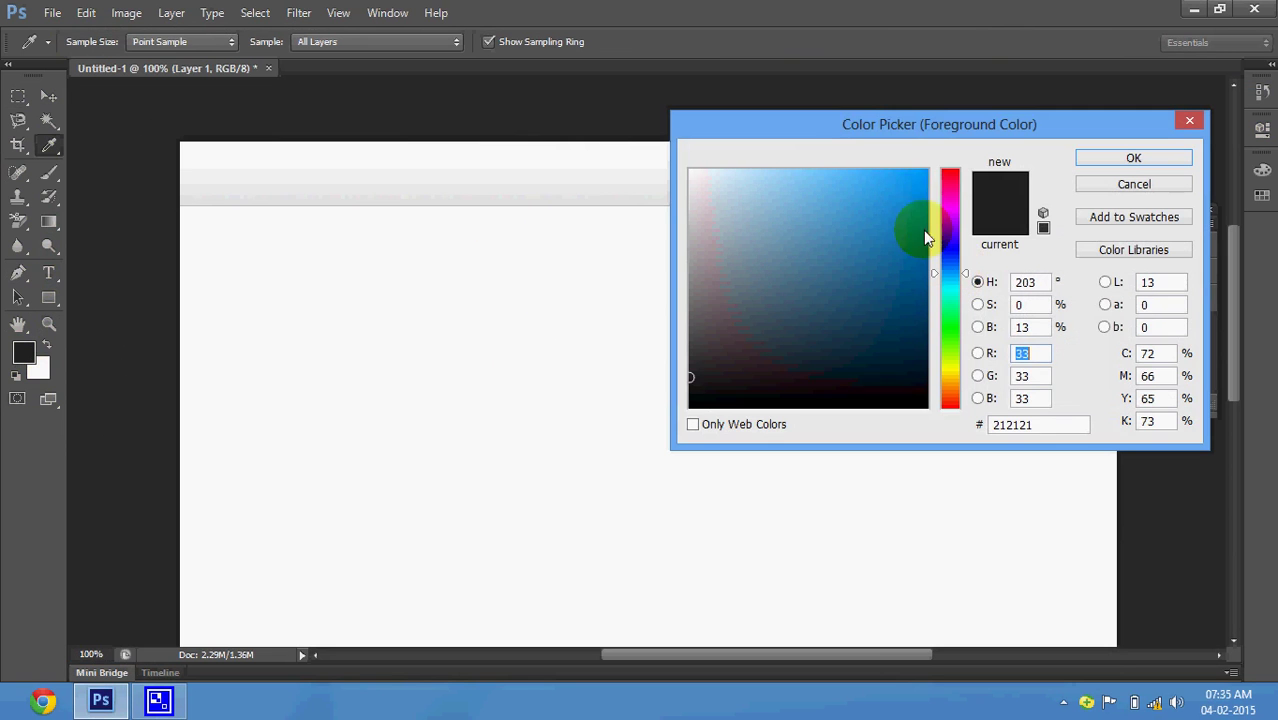
pyautogui.click(918, 215)
pyautogui.moveTo(918, 215); pyautogui.dragTo(919, 220)
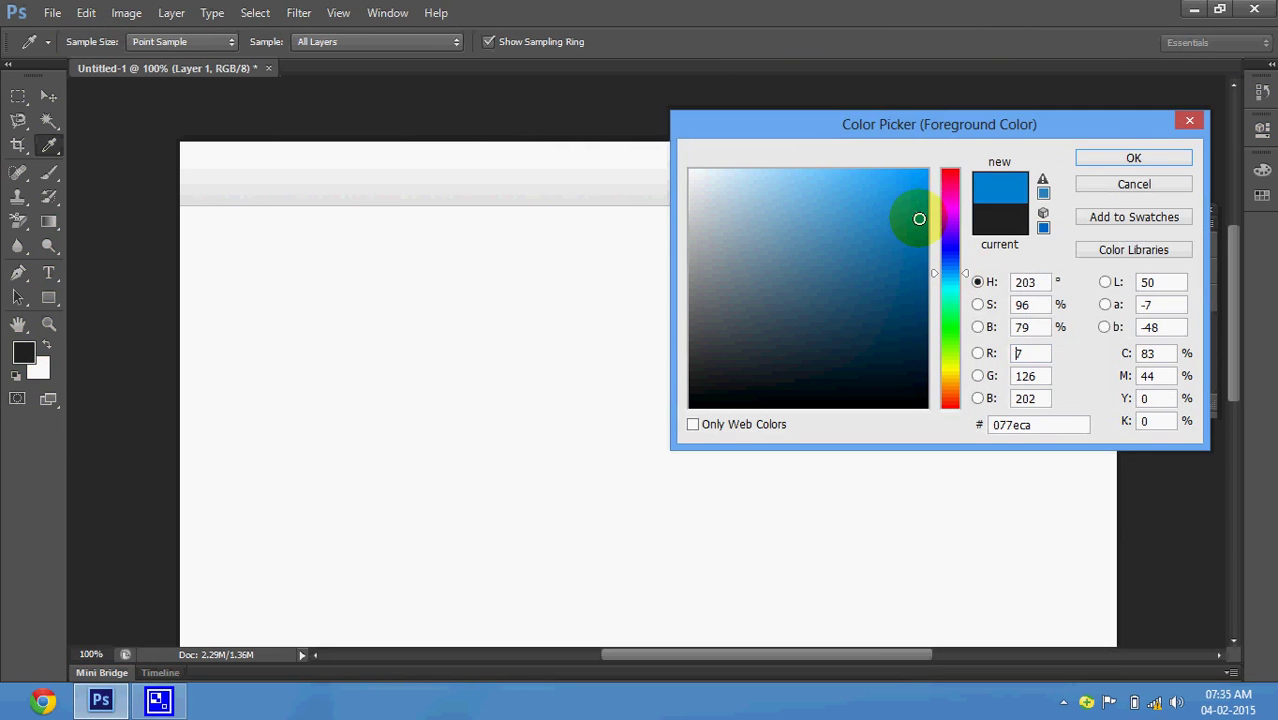
pyautogui.click(1095, 158)
pyautogui.click(224, 290)
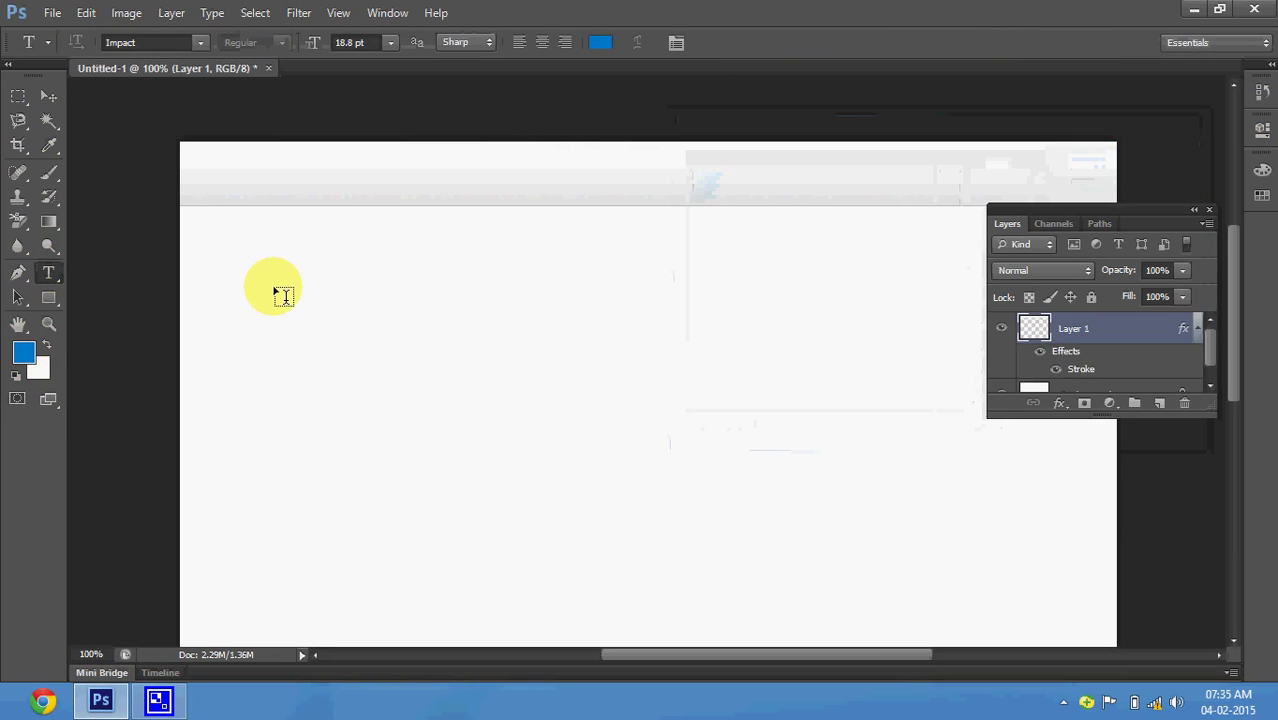
pyautogui.click(273, 288)
pyautogui.write('eSho')
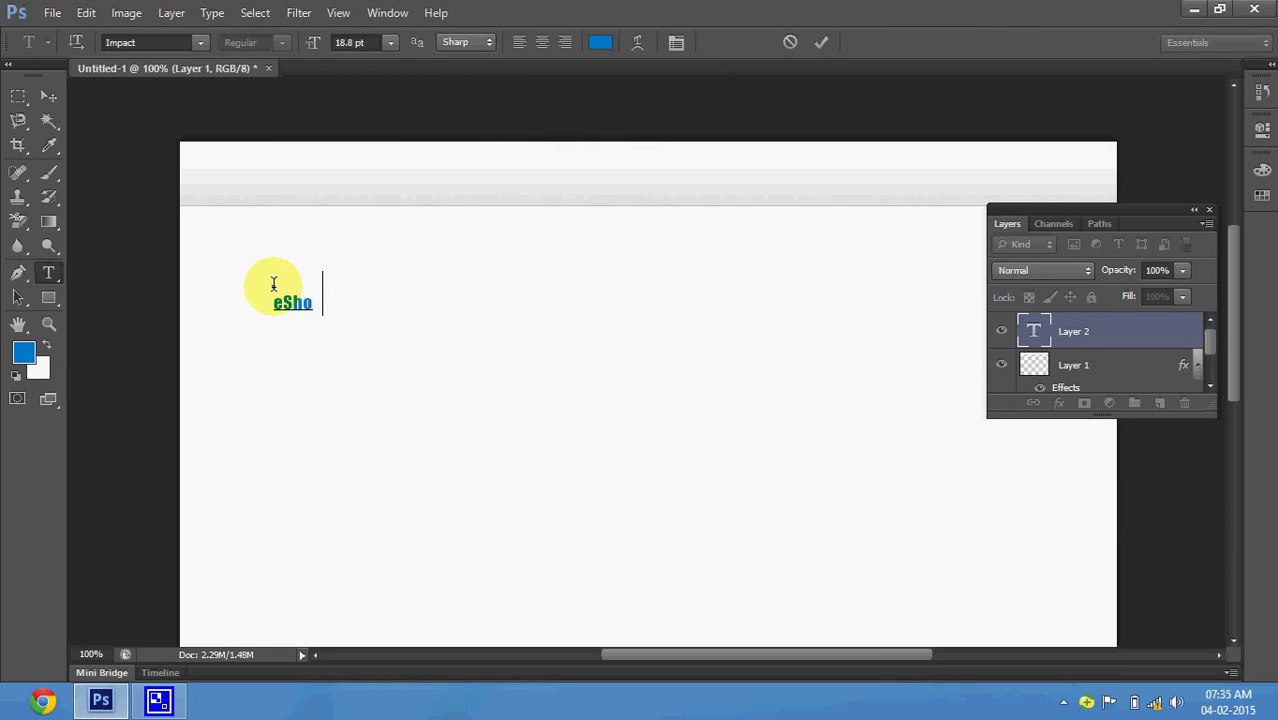
# - Finish the eShopping text, move it into the header band, and scale it up
pyautogui.write('pping')
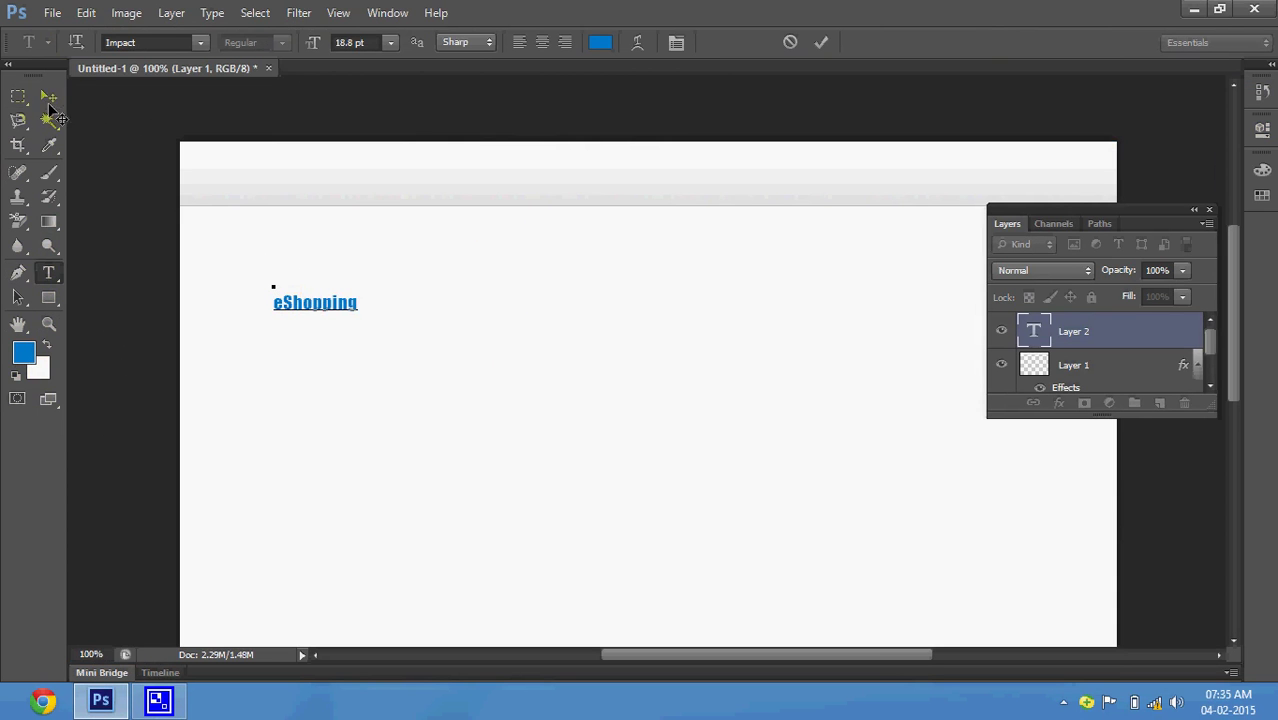
pyautogui.click(49, 96)
pyautogui.moveTo(327, 318); pyautogui.dragTo(267, 188)
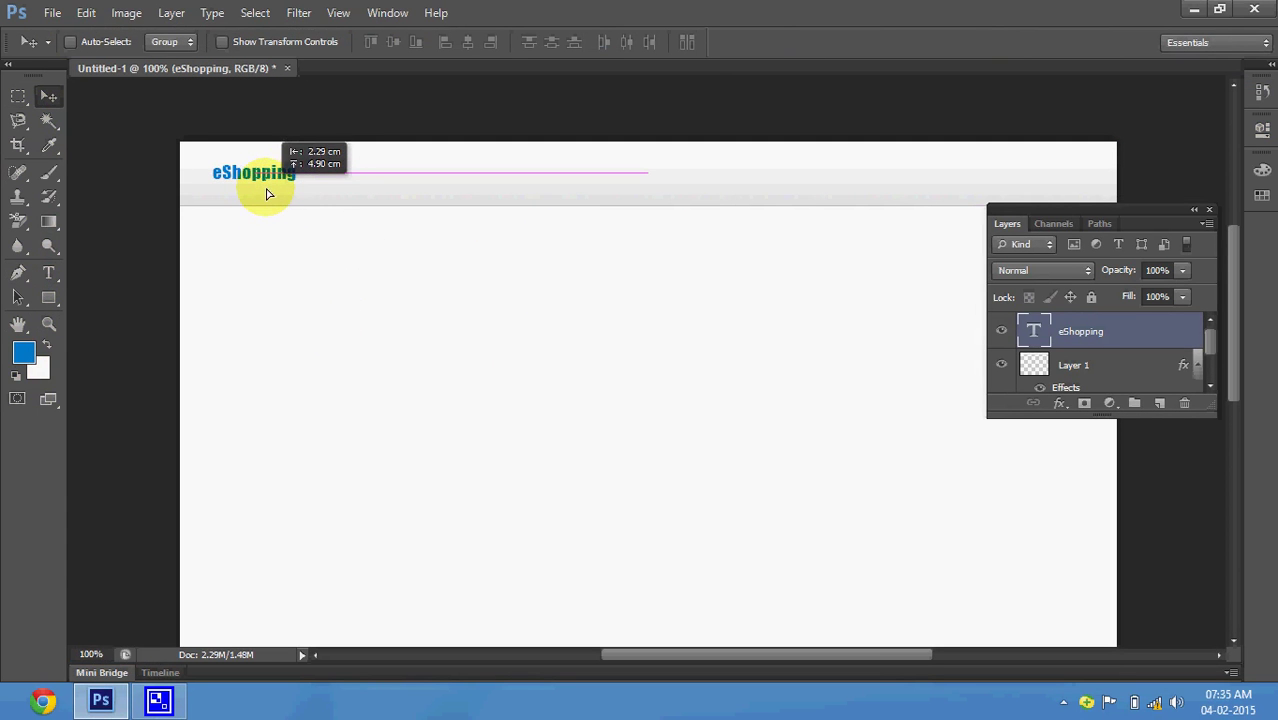
pyautogui.moveTo(267, 193); pyautogui.dragTo(267, 193)
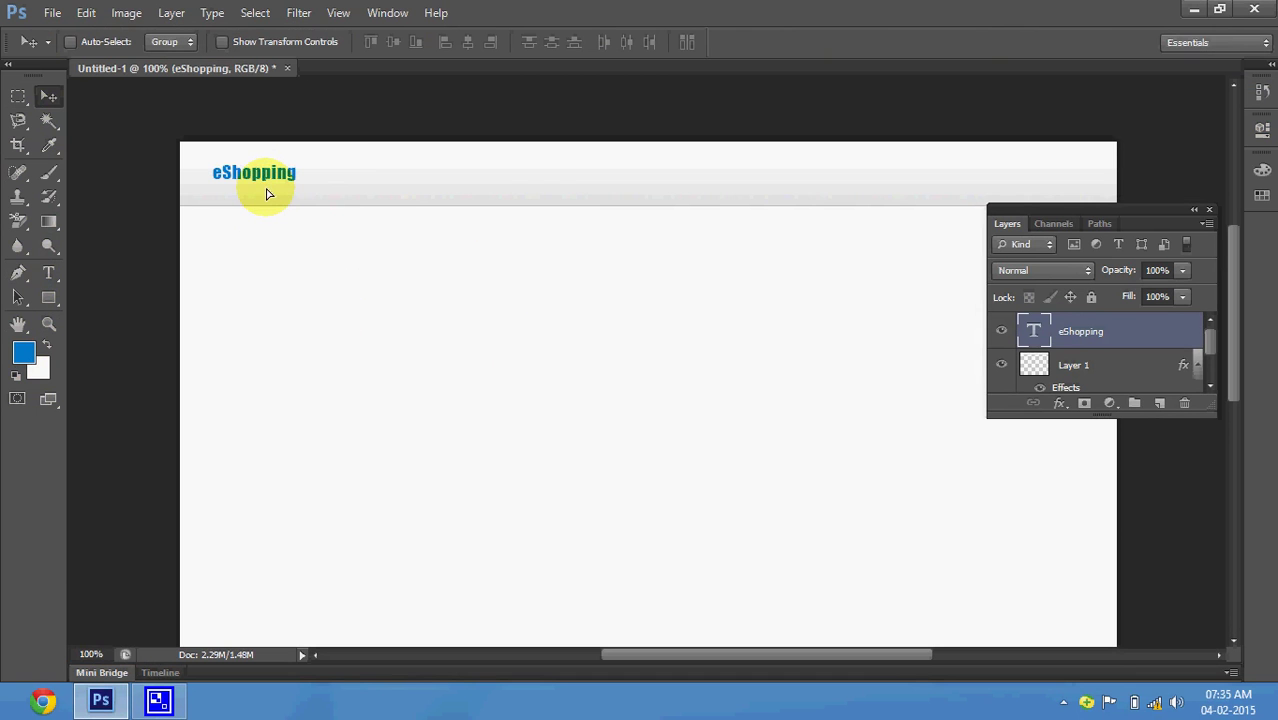
pyautogui.hotkey('ctrl', 't')
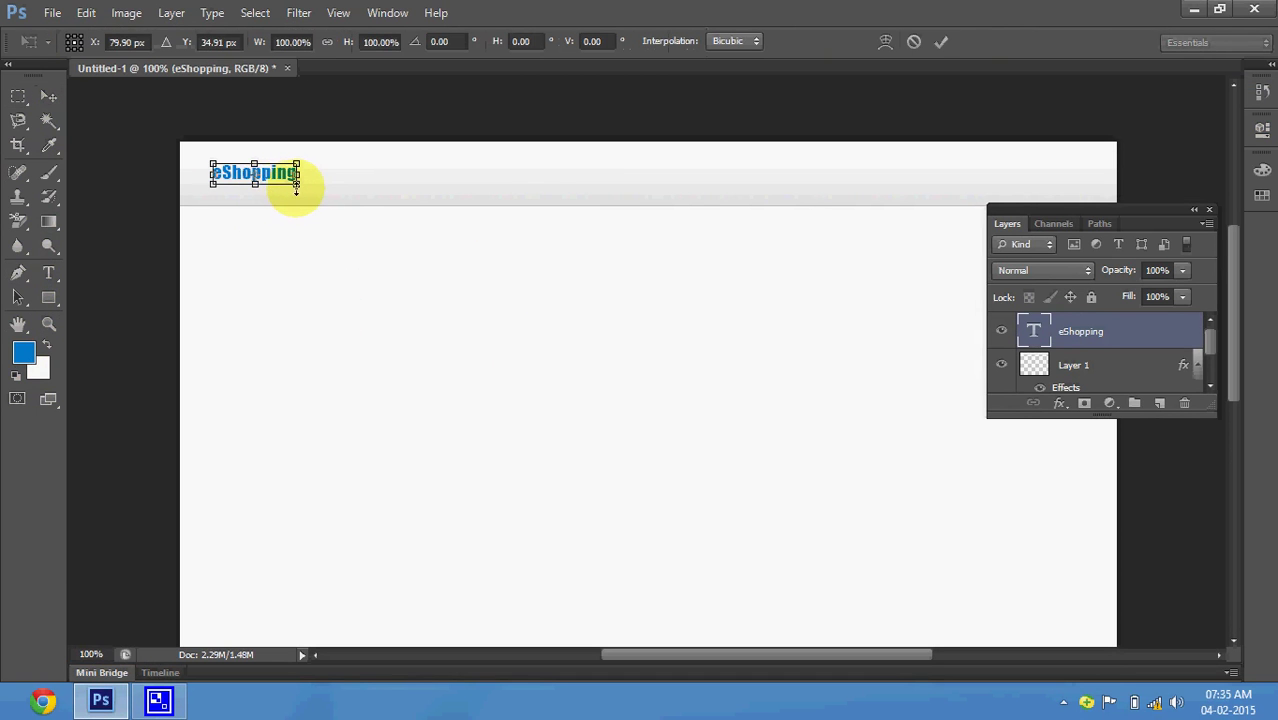
pyautogui.moveTo(299, 188); pyautogui.dragTo(310, 196)
pyautogui.press('Return')
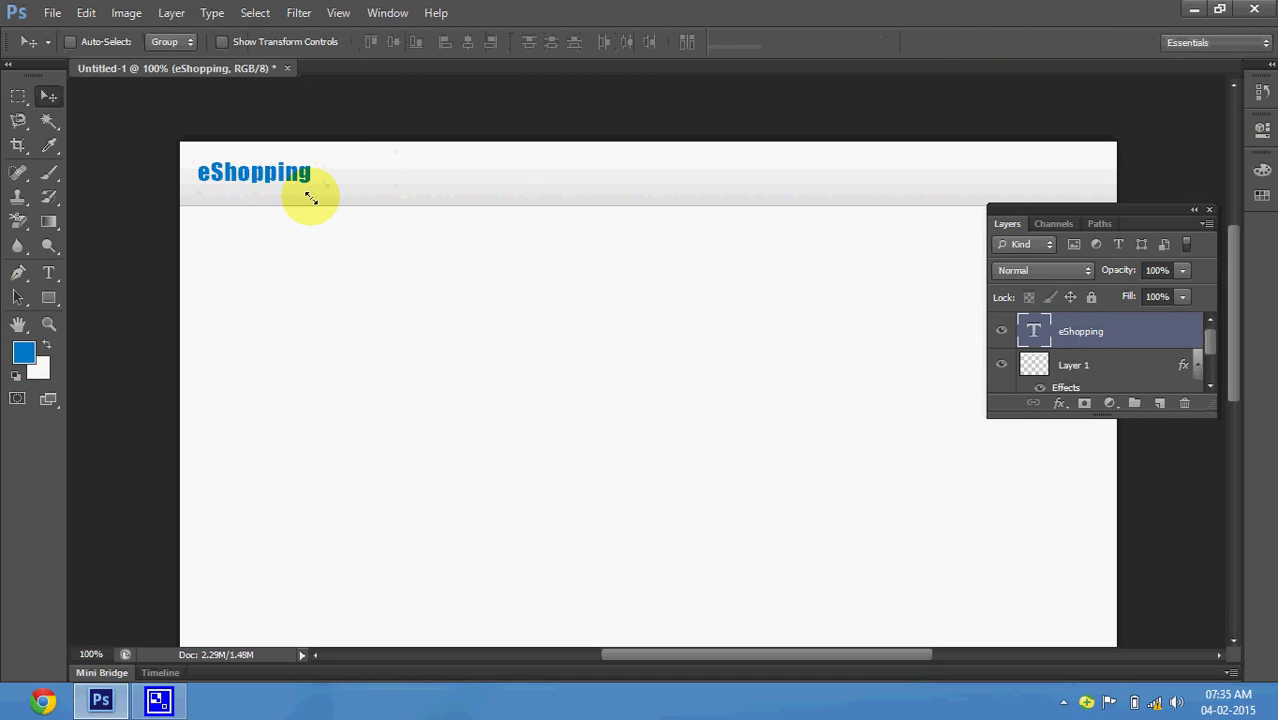
# - Save the document as eshop.psd
pyautogui.hotkey('ctrl', 's')
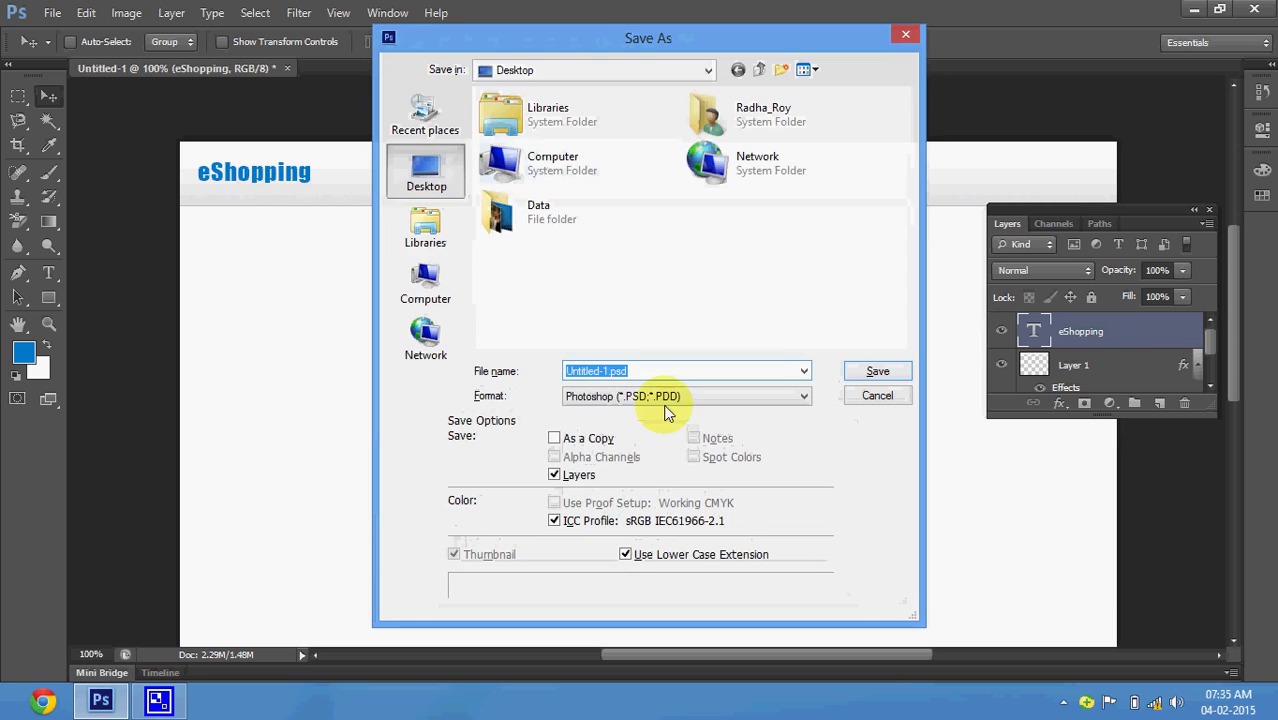
pyautogui.write('e')
pyautogui.write('shop')
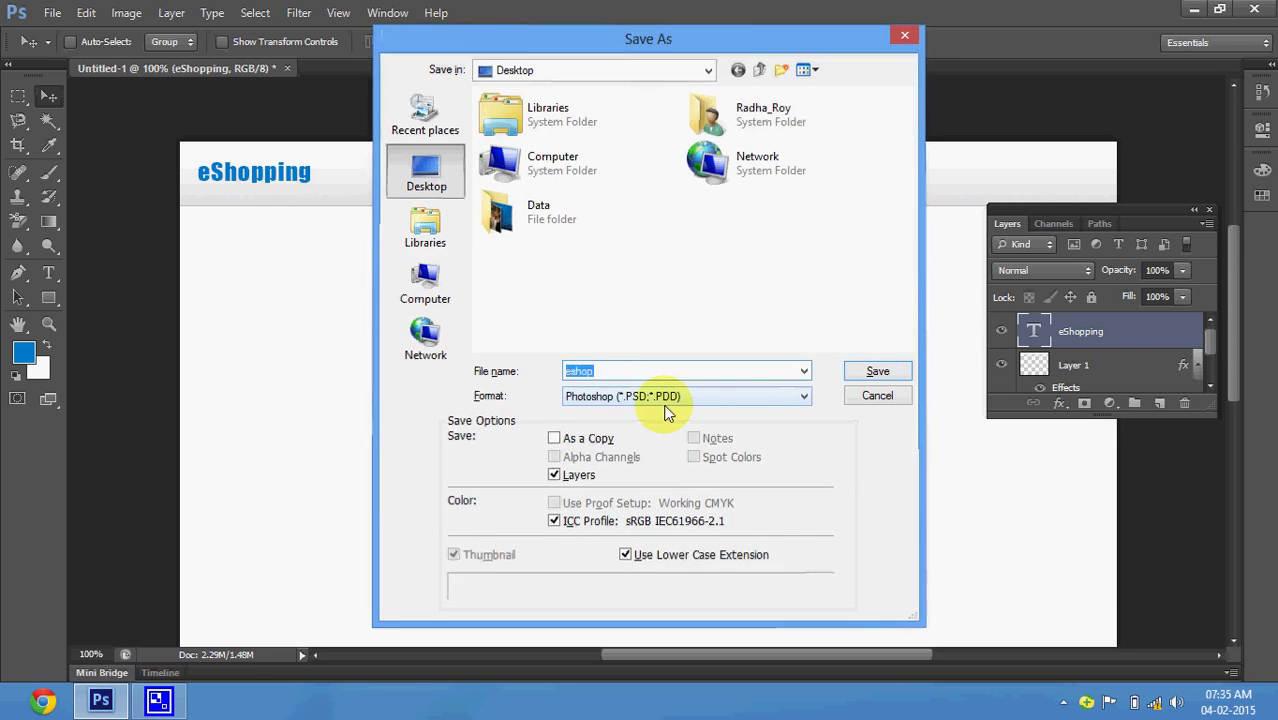
pyautogui.press('Return')
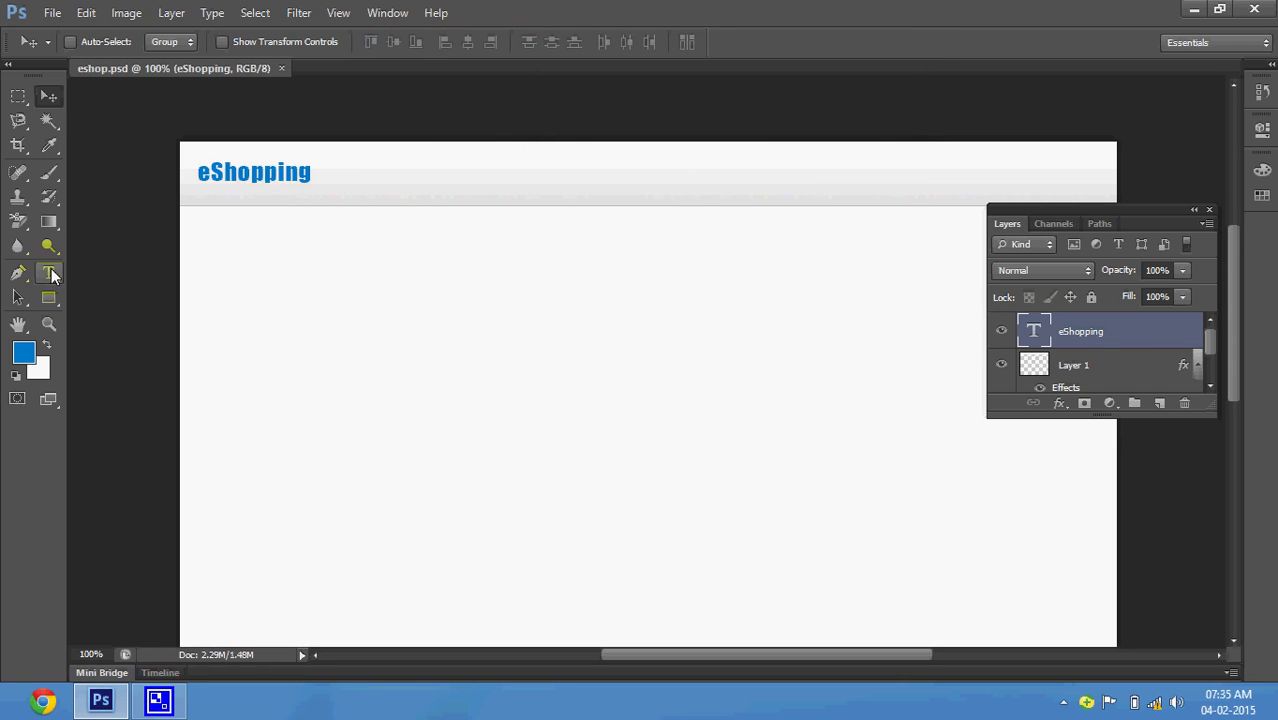
pyautogui.click(48, 272)
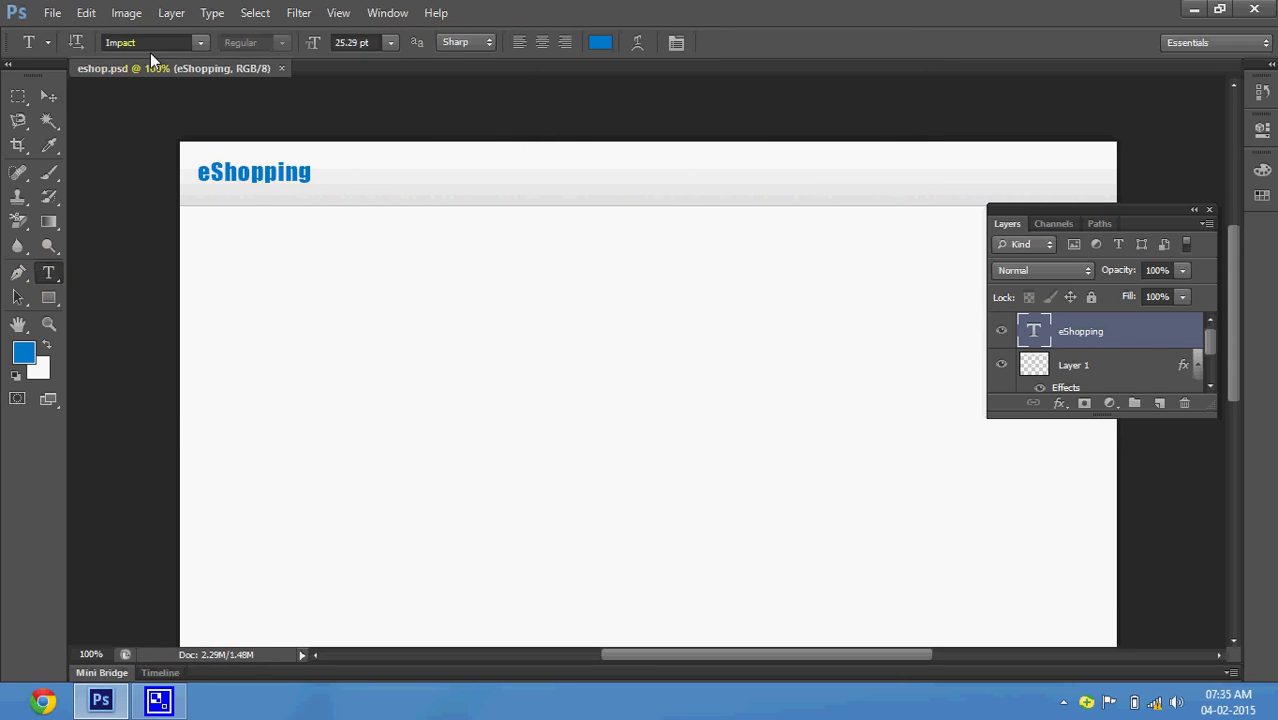
pyautogui.click(160, 43)
pyautogui.press('Down')
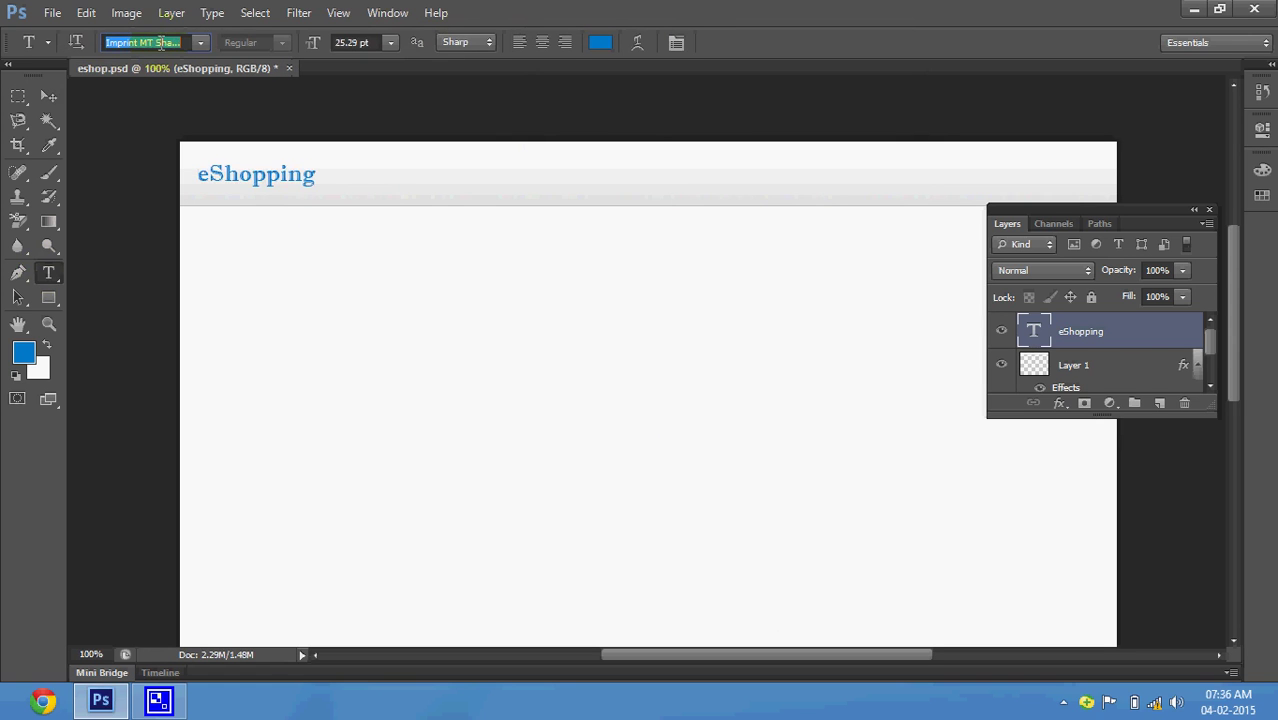
pyautogui.press('Down')
pyautogui.press('Down')
pyautogui.press('Down')
pyautogui.press('Down')
pyautogui.press('Down')
pyautogui.press('Down')
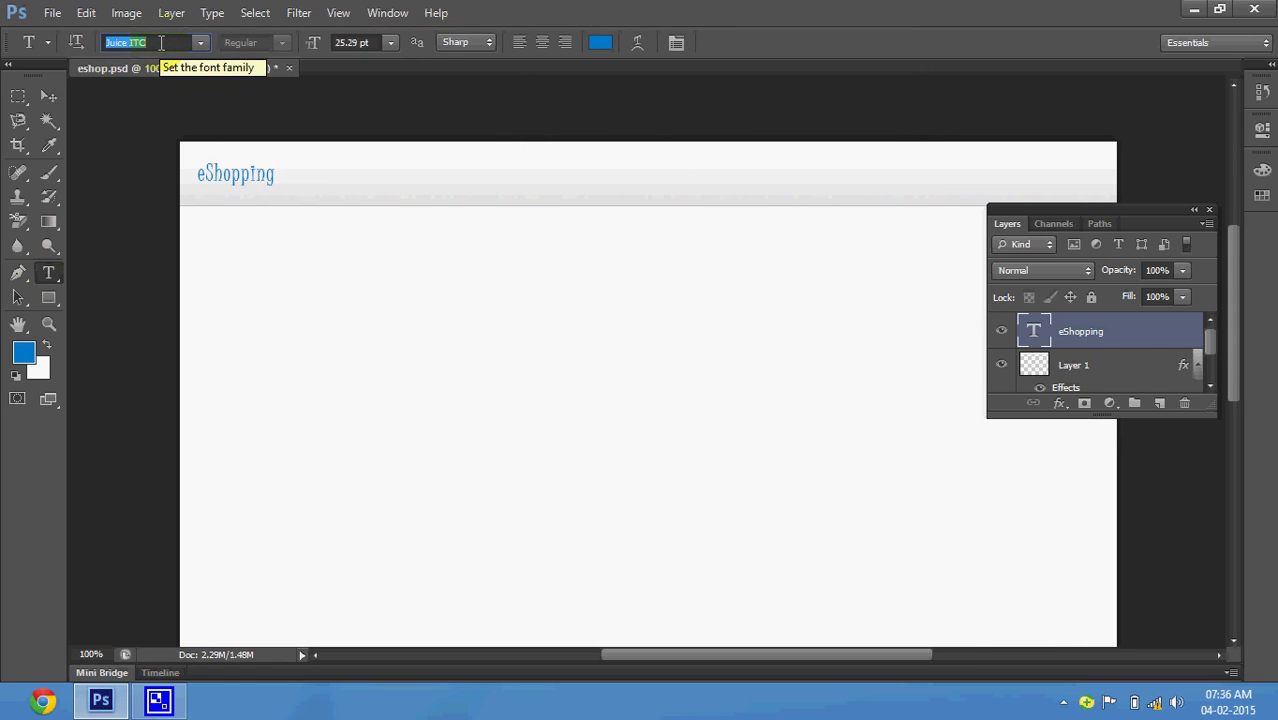
pyautogui.click(200, 42)
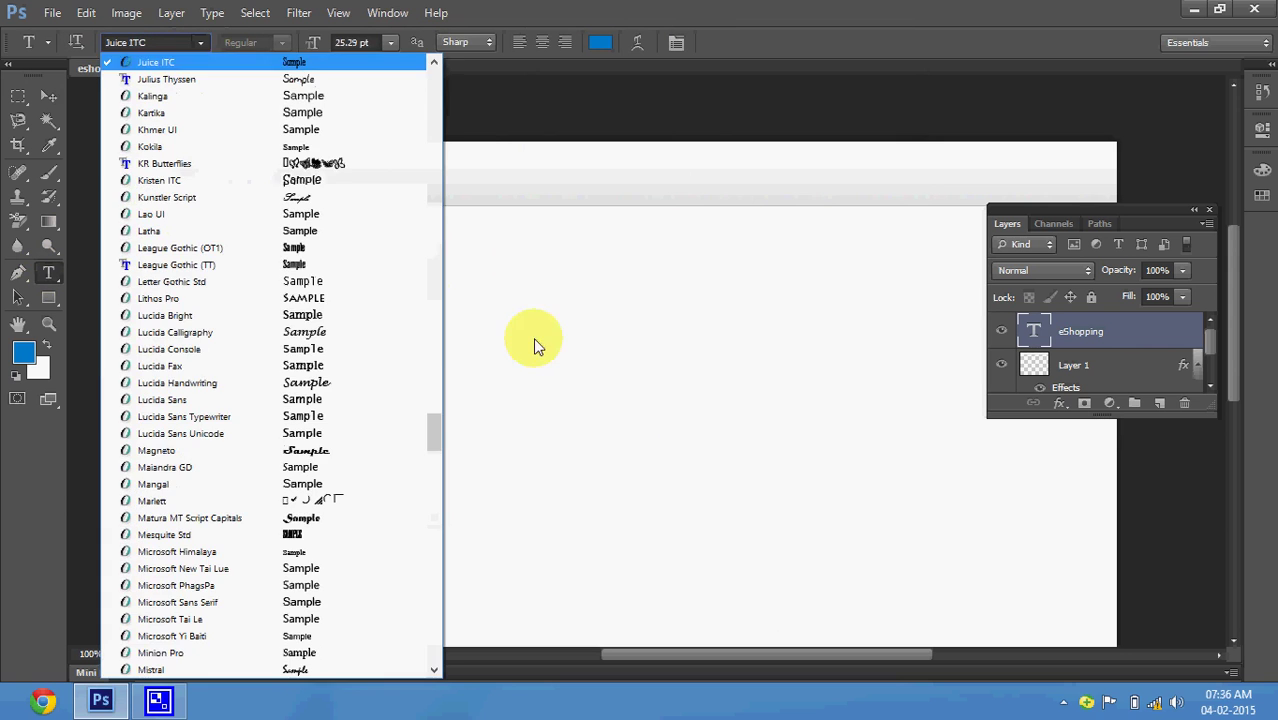
pyautogui.moveTo(430, 427); pyautogui.dragTo(436, 75)
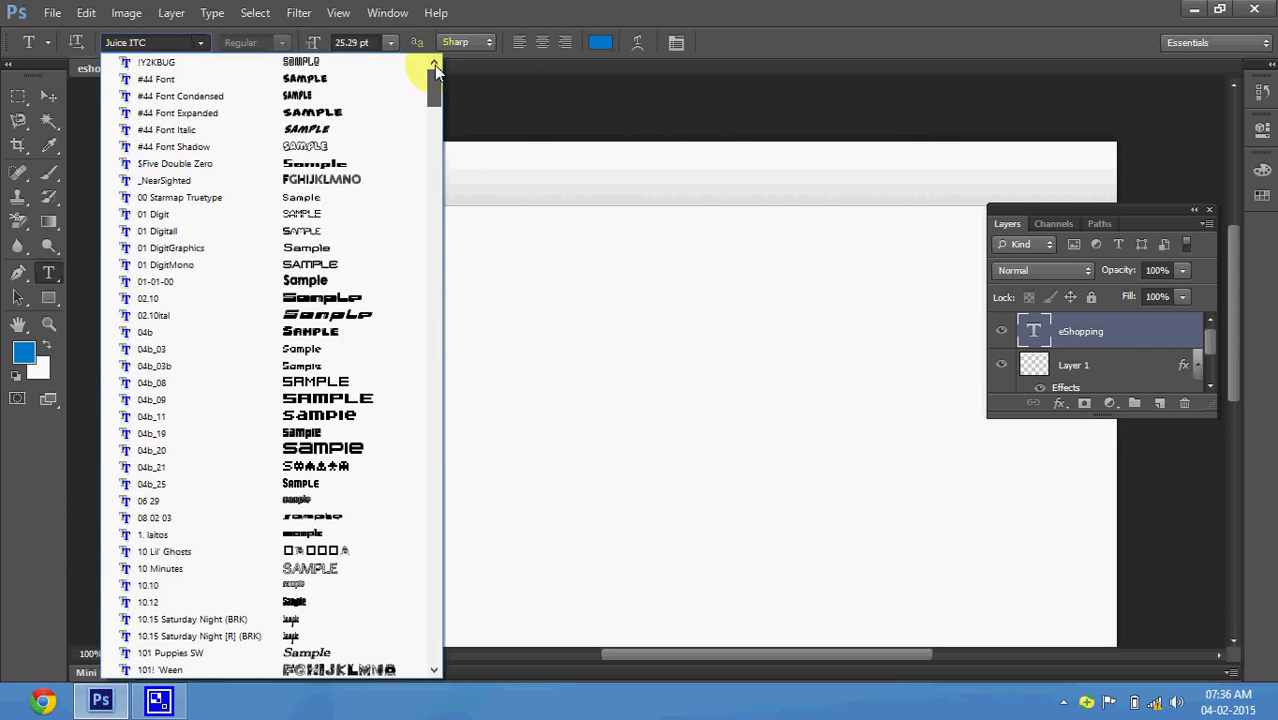
pyautogui.moveTo(436, 72); pyautogui.dragTo(443, 257)
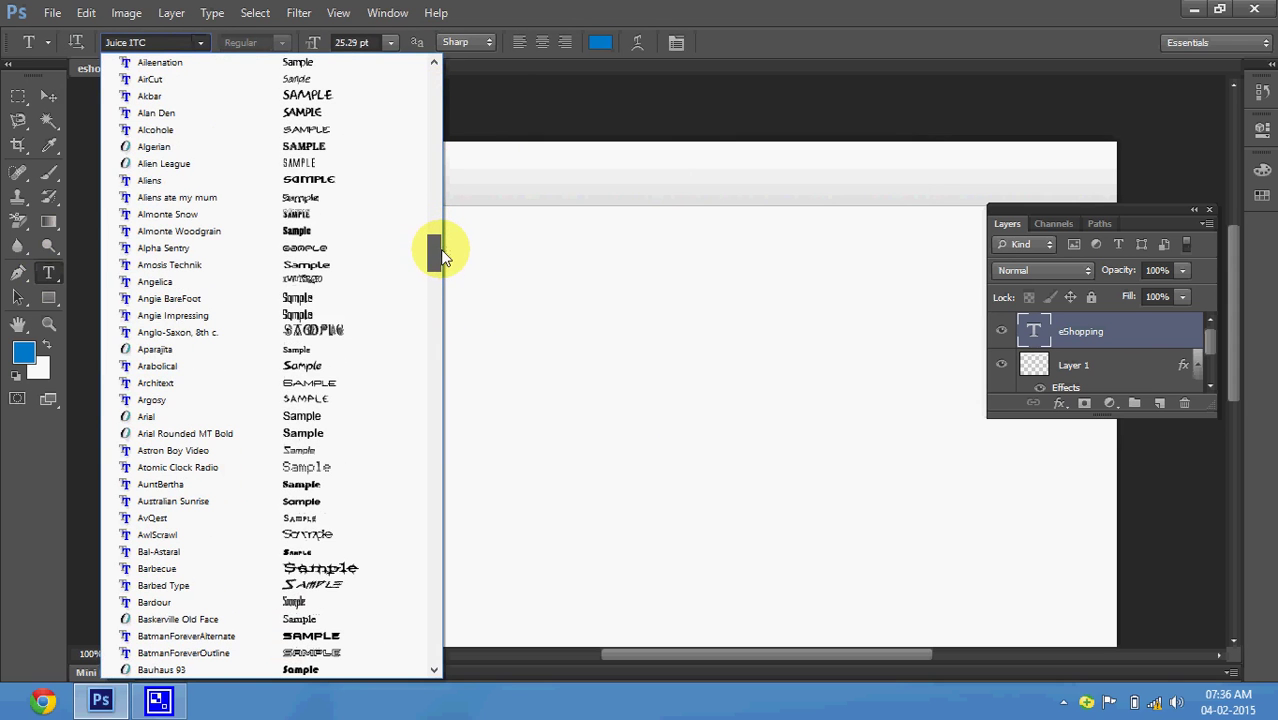
pyautogui.click(340, 432)
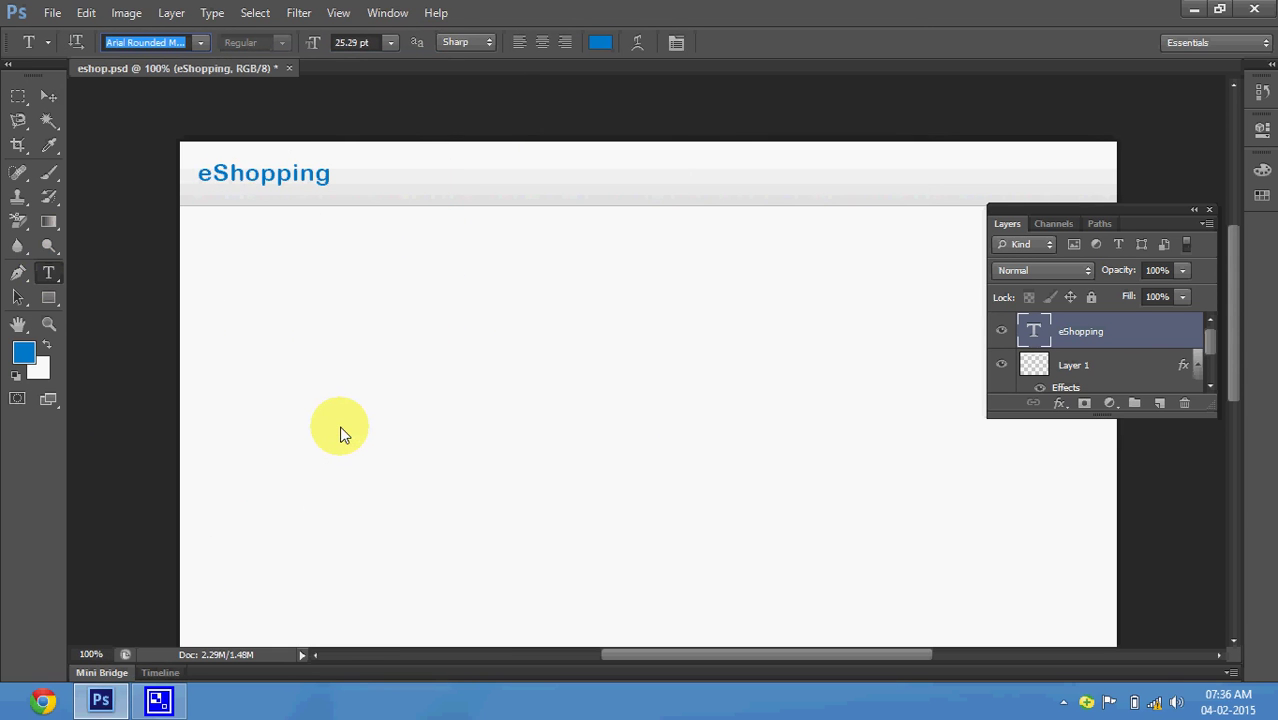
pyautogui.write('j')
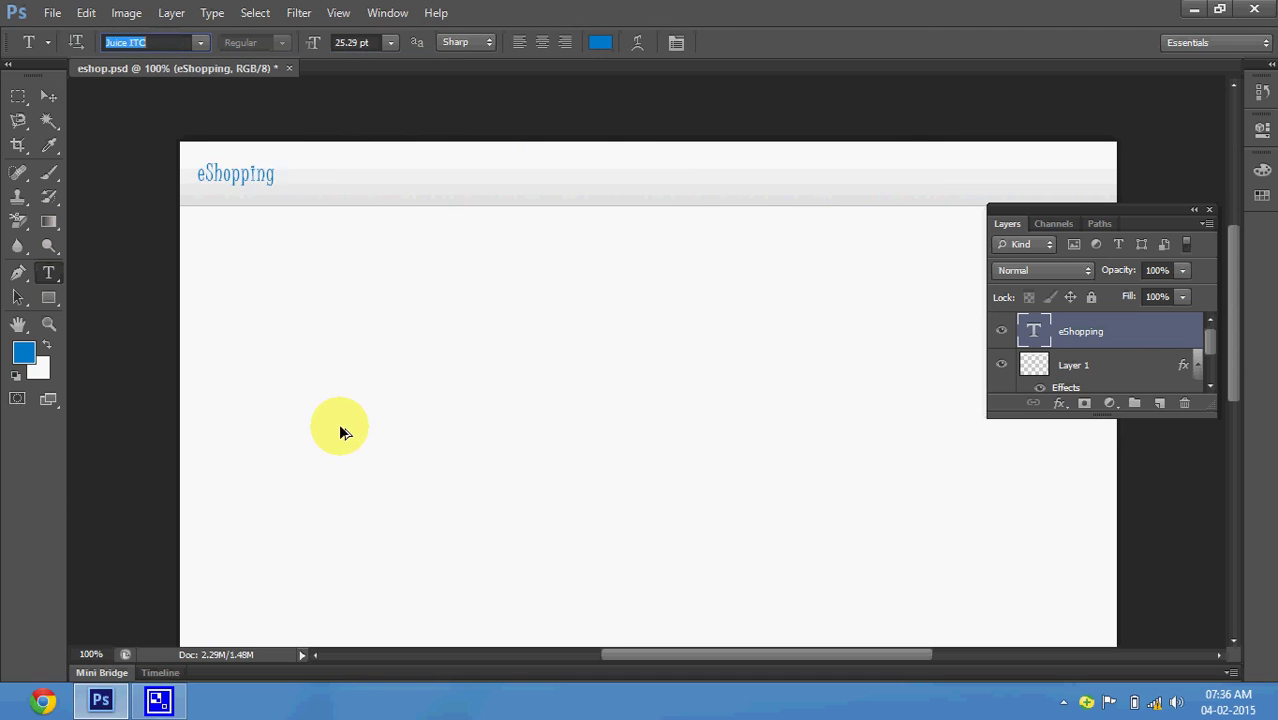
pyautogui.press('Up')
pyautogui.press('Up')
pyautogui.press('Up')
pyautogui.press('Up')
pyautogui.press('Up')
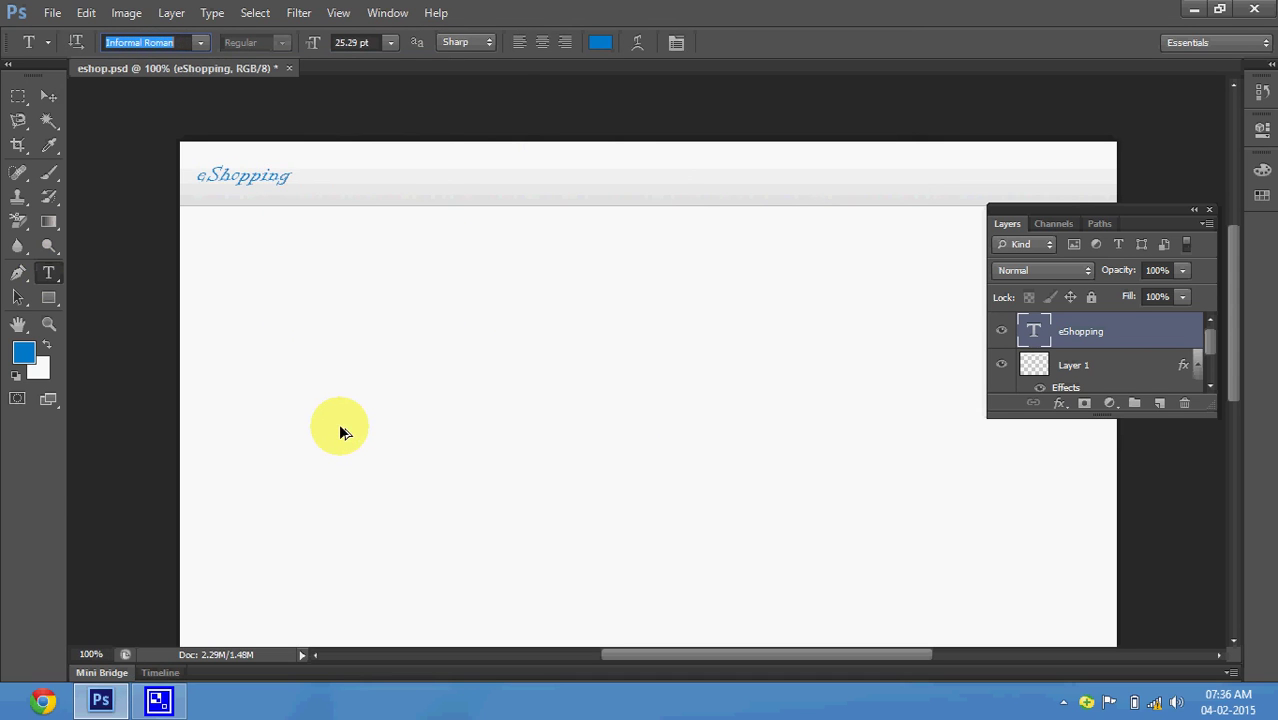
pyautogui.press('Up')
pyautogui.press('Up')
pyautogui.press('Up')
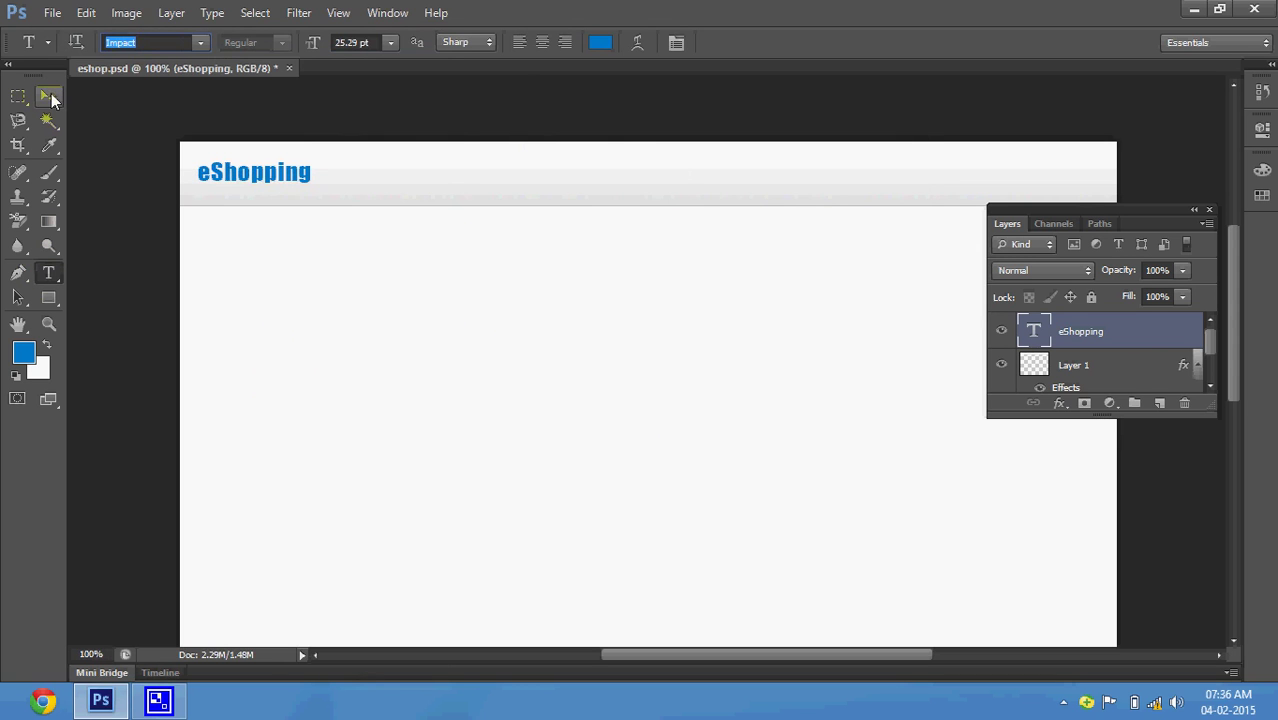
pyautogui.click(51, 94)
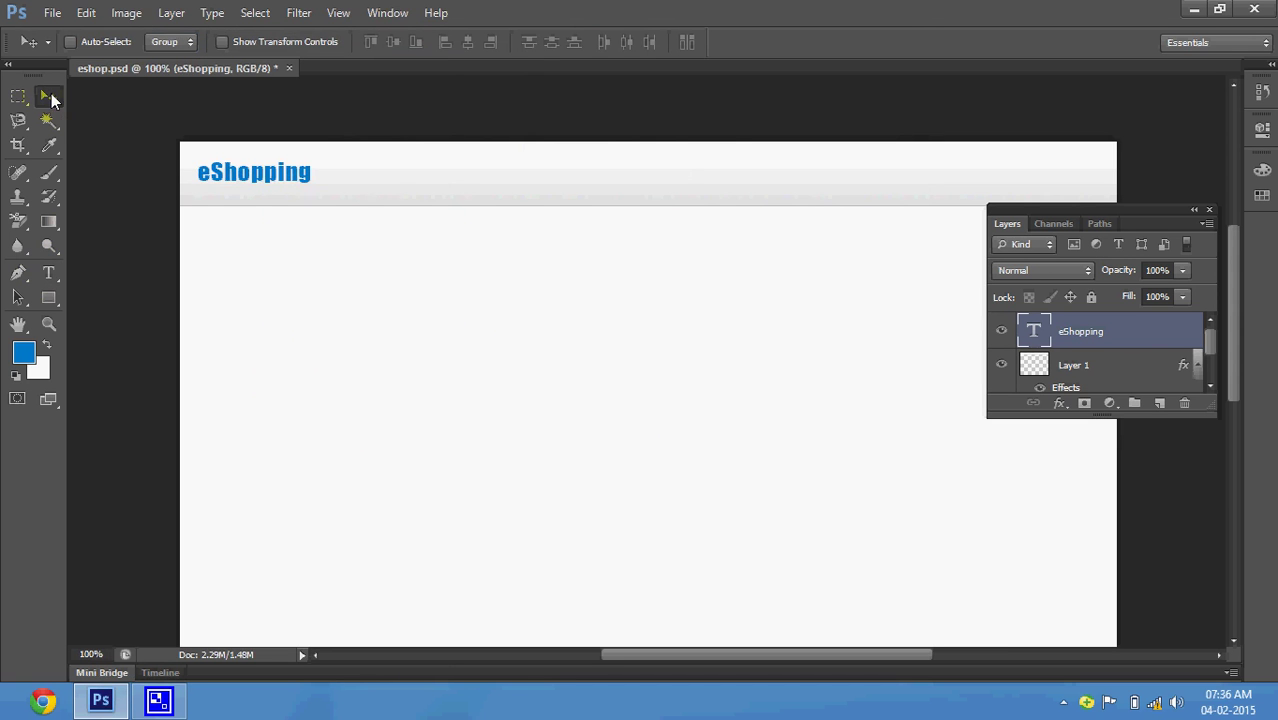
# - Nudge eShopping slightly right, set foreground to dark grey #292929, and start a header text layer
pyautogui.click(48, 96)
pyautogui.moveTo(261, 177); pyautogui.dragTo(264, 178)
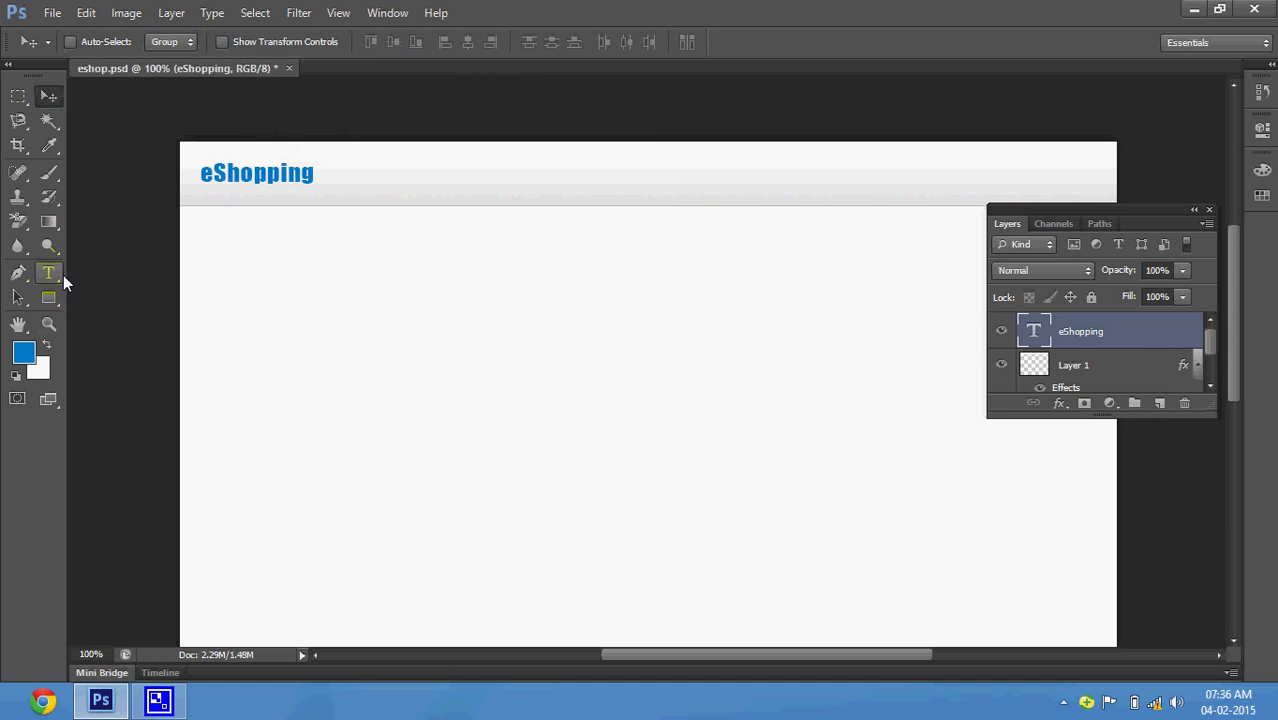
pyautogui.click(53, 272)
pyautogui.click(23, 351)
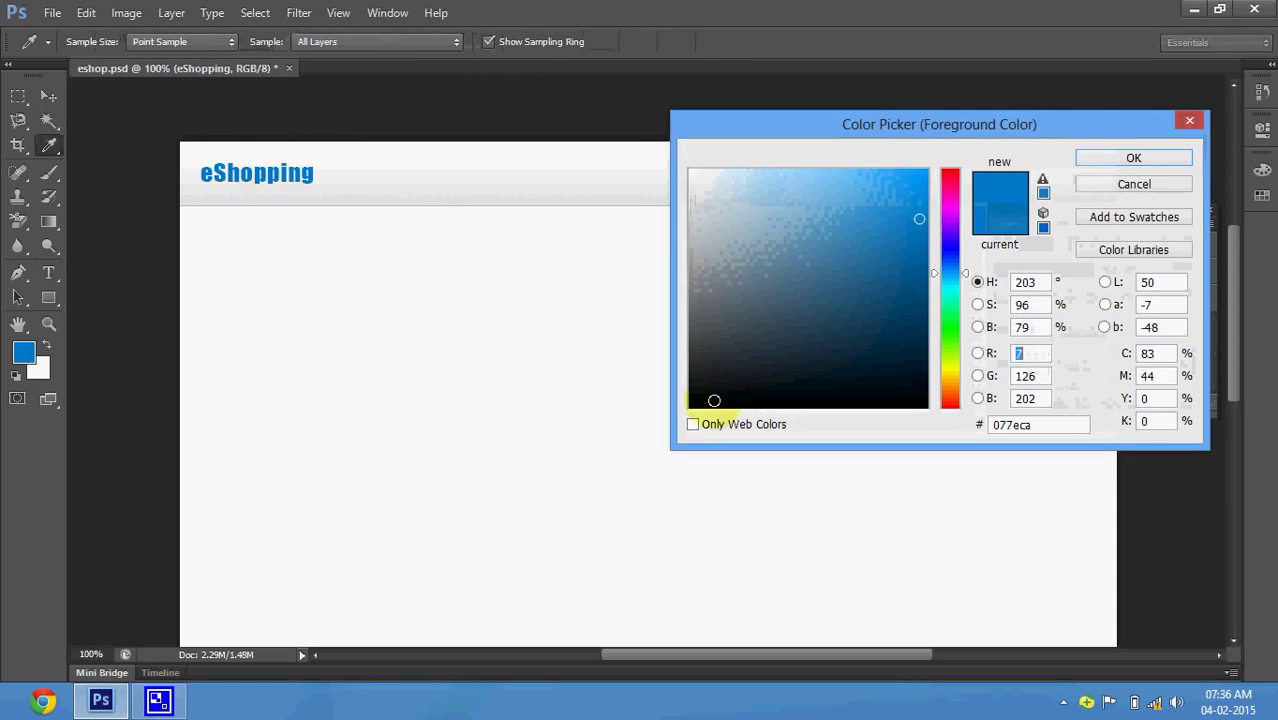
pyautogui.click(676, 369)
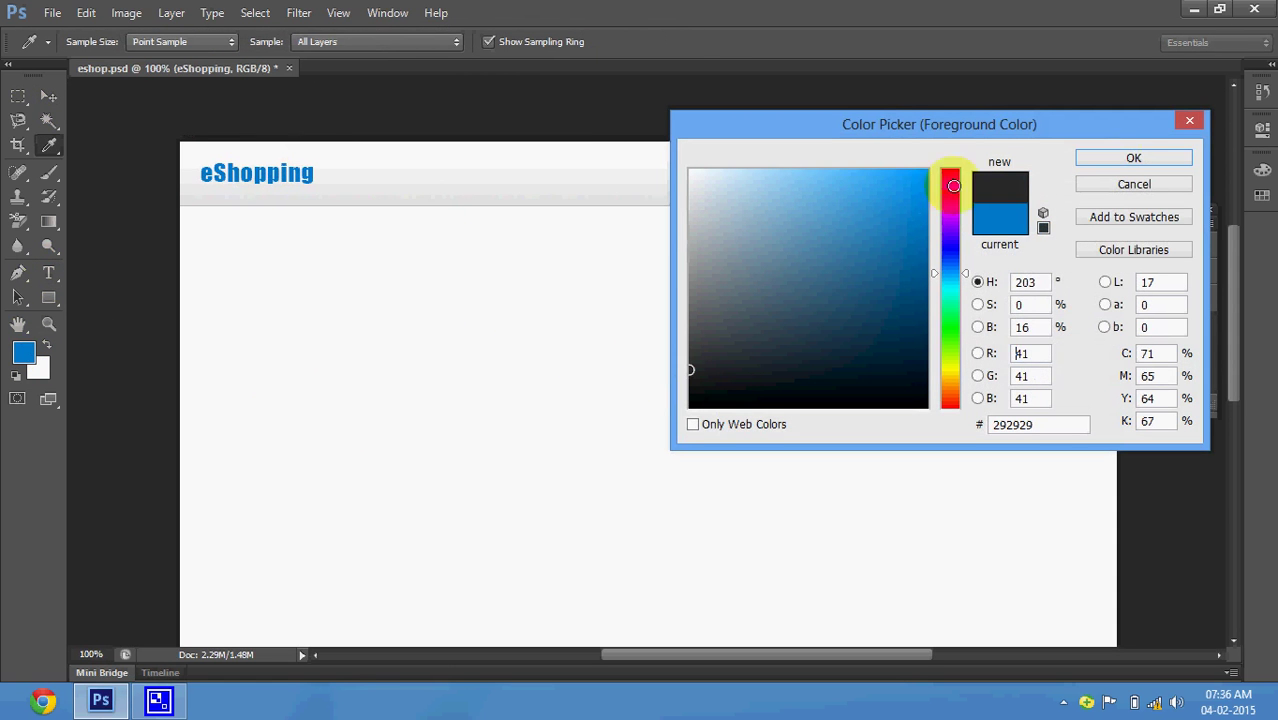
pyautogui.click(1131, 158)
pyautogui.click(567, 182)
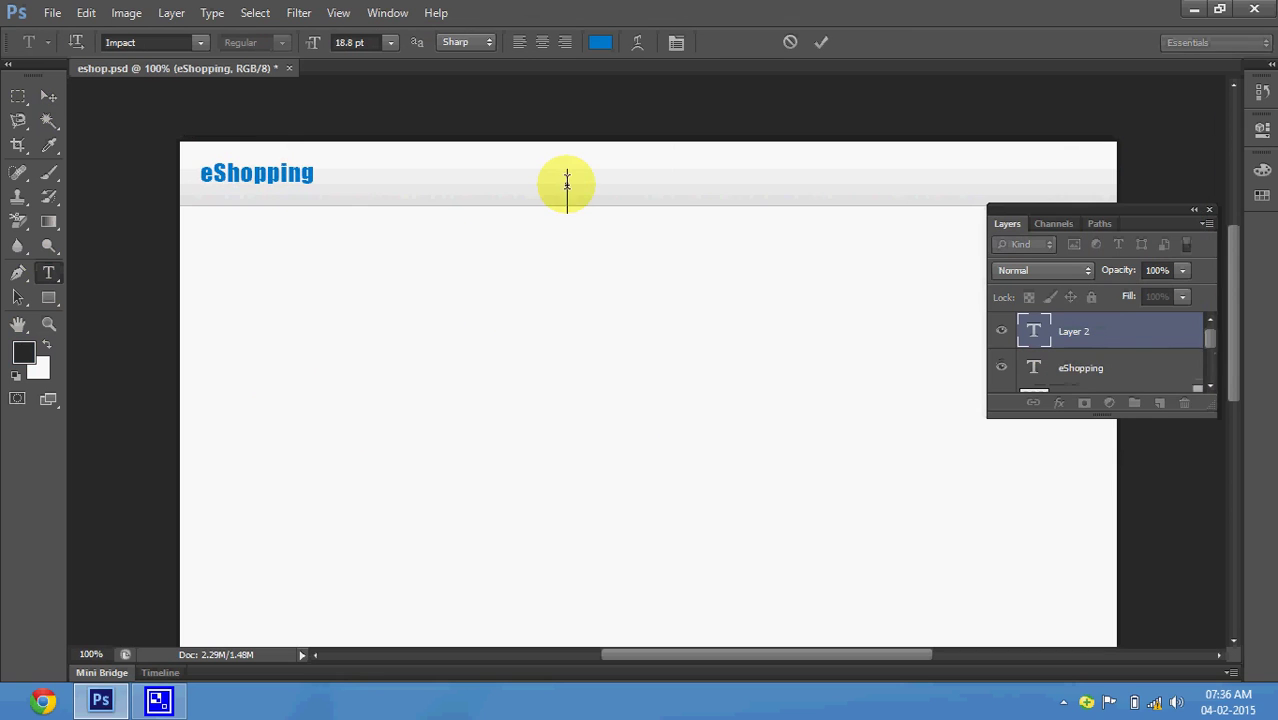
# - Type the links home, products, my account, about us, contact us, then select all
pyautogui.write('home')
pyautogui.hotkey('shift', 'Left')
pyautogui.hotkey('shift', 'Left')
pyautogui.hotkey('shift', 'Left')
pyautogui.hotkey('shift', 'Left')
pyautogui.hotkey('shift', 'Left')
pyautogui.hotkey('shift', 'Left')
pyautogui.hotkey('shift', 'Left')
pyautogui.hotkey('shift', 'Left')
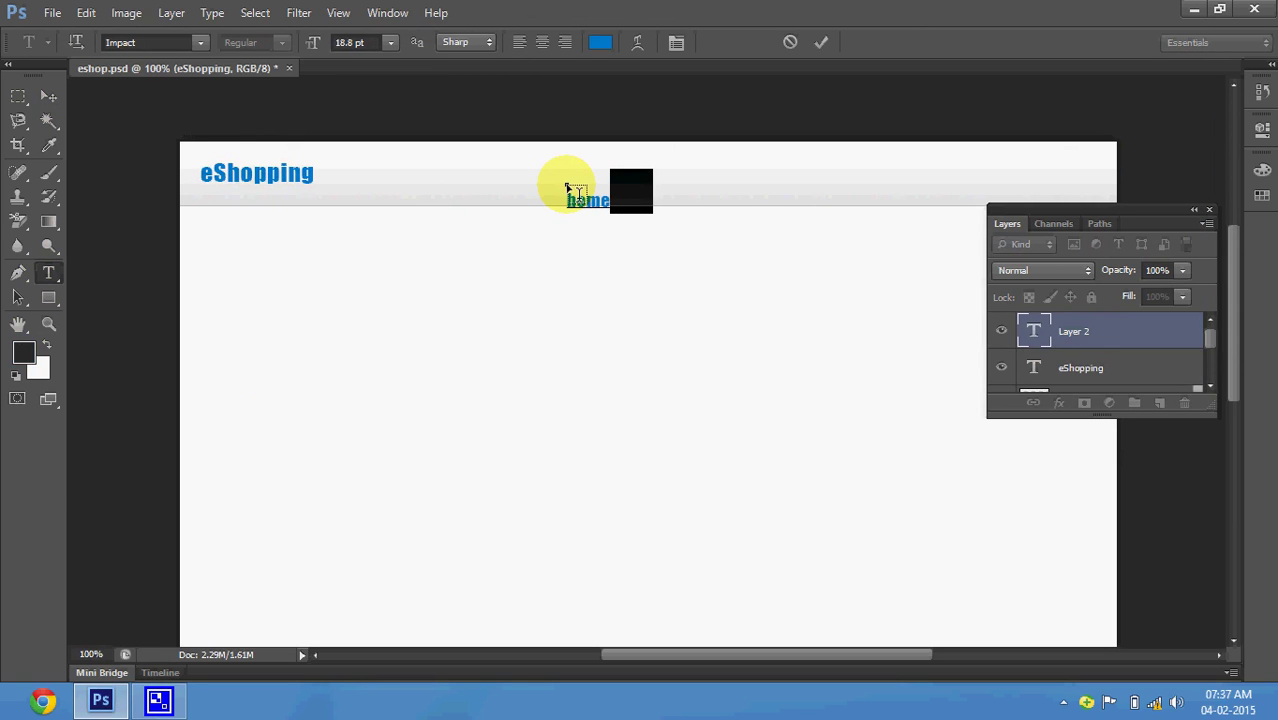
pyautogui.press('Right')
pyautogui.write('products        ')
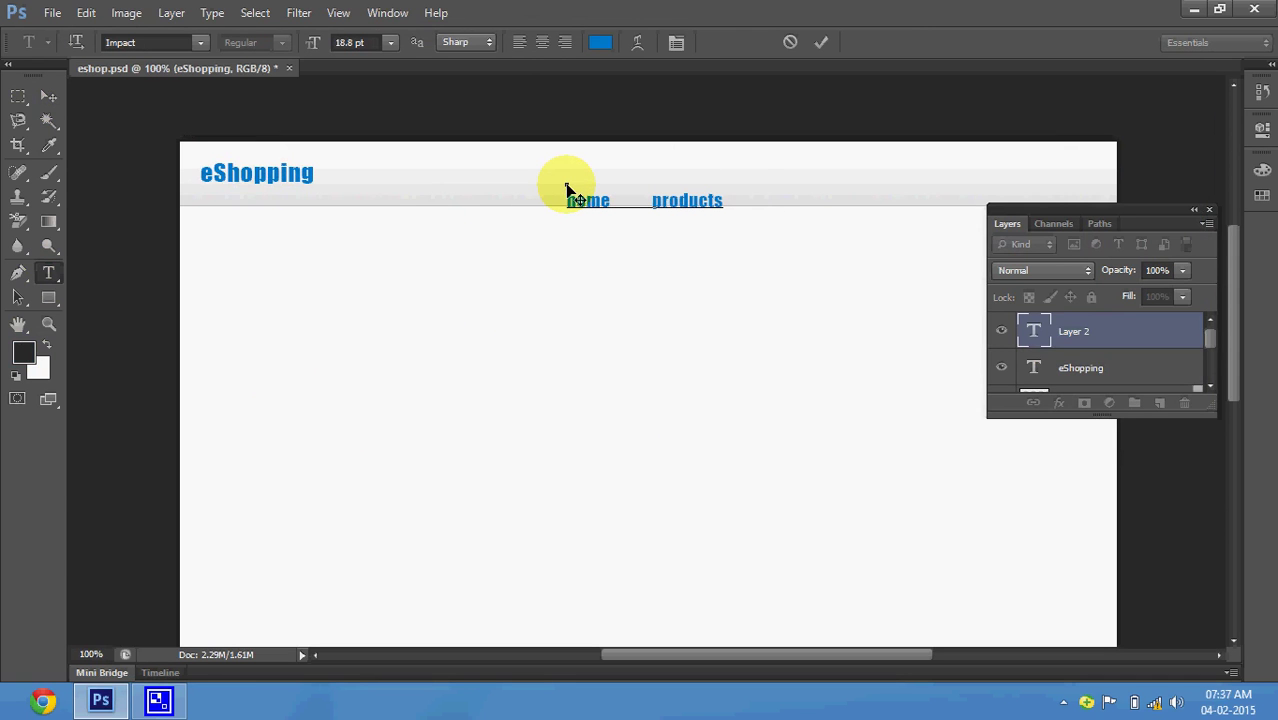
pyautogui.write('my account        ')
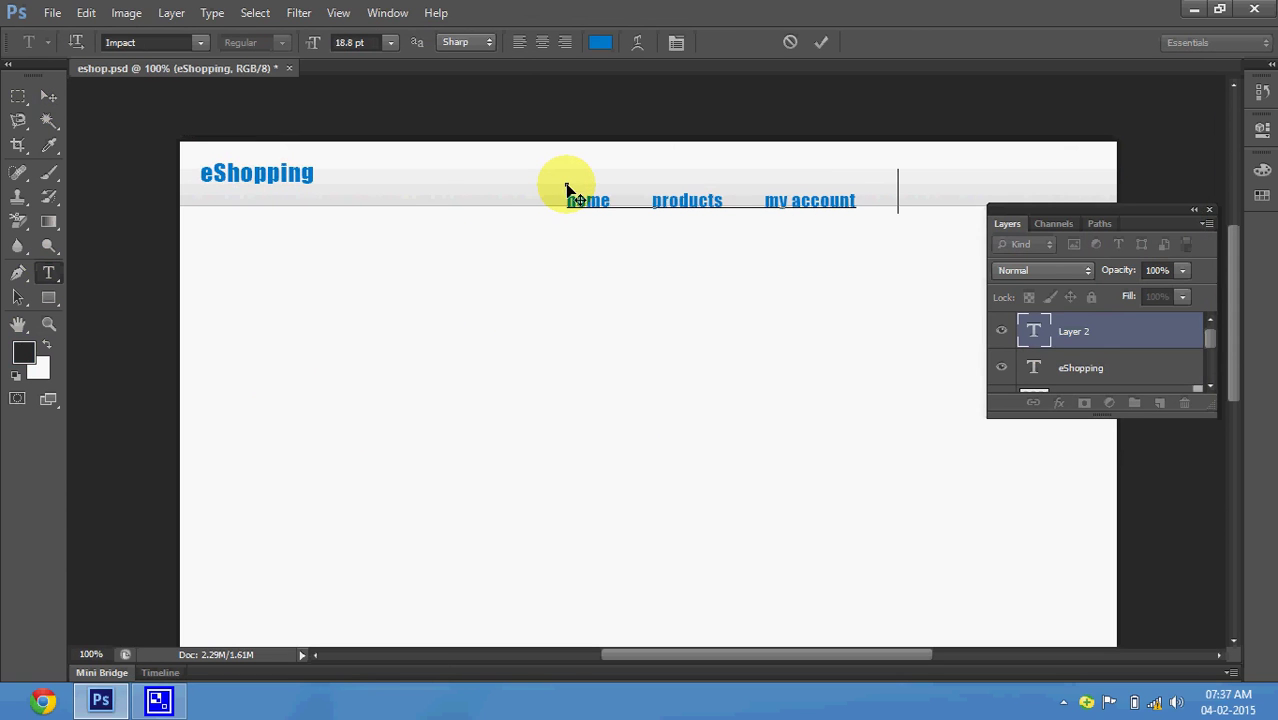
pyautogui.write('about us')
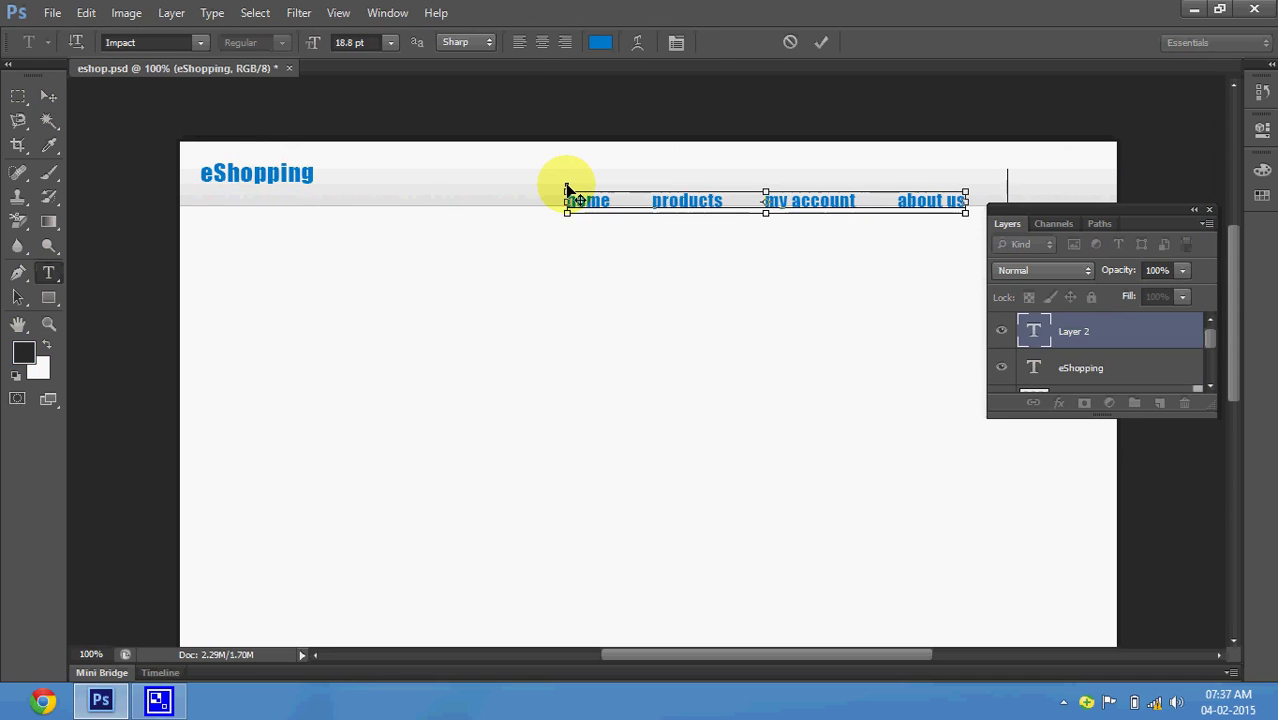
pyautogui.moveTo(643, 255); pyautogui.dragTo(467, 238)
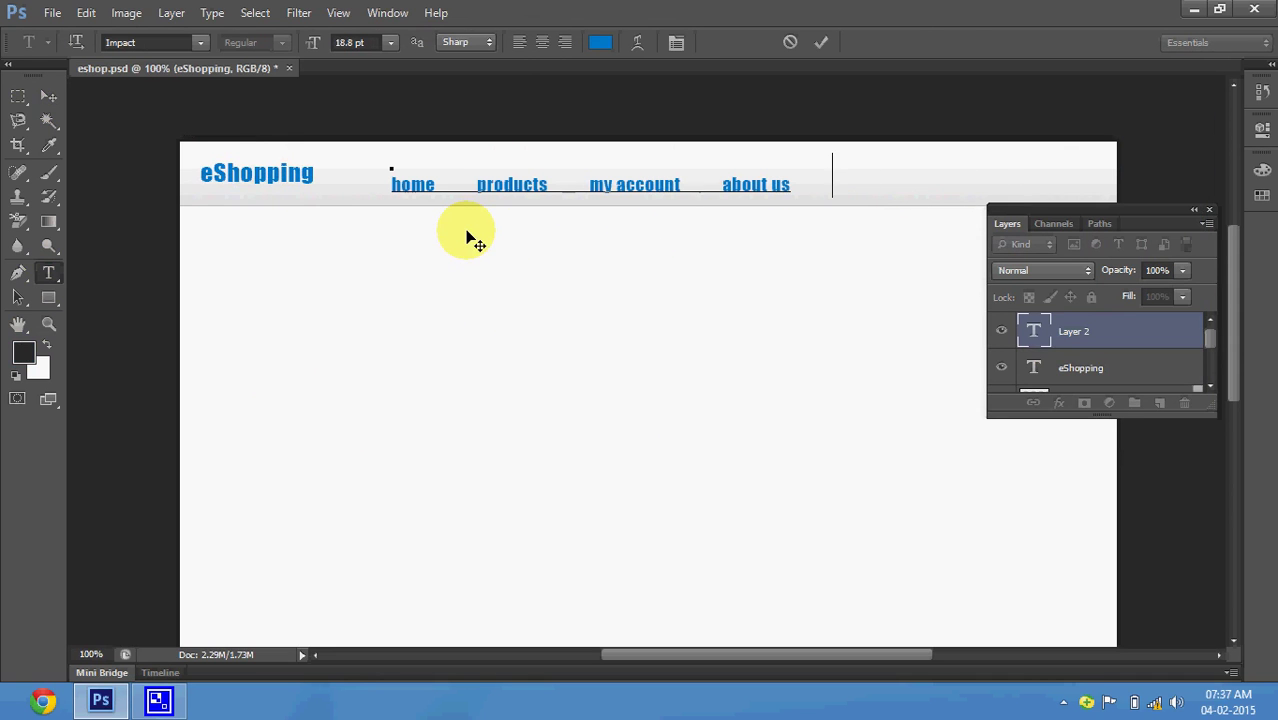
pyautogui.write('contact u')
pyautogui.write('s')
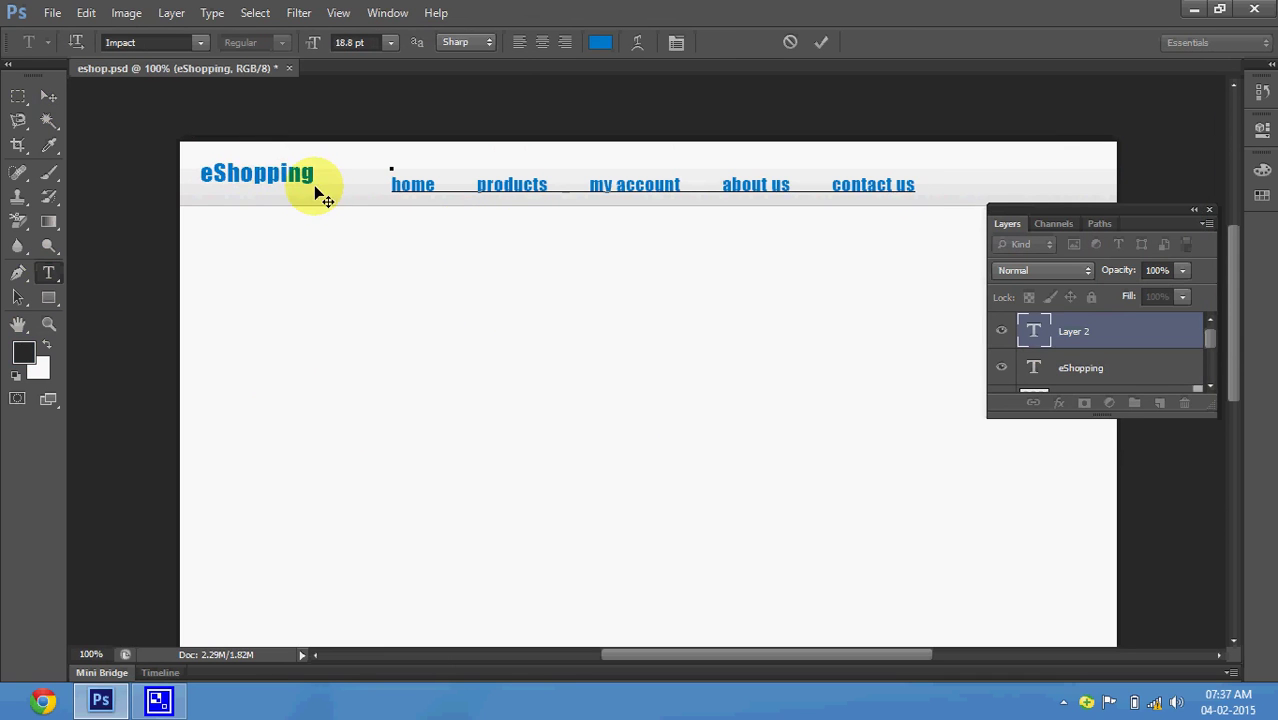
pyautogui.hotkey('ctrl', 'a')
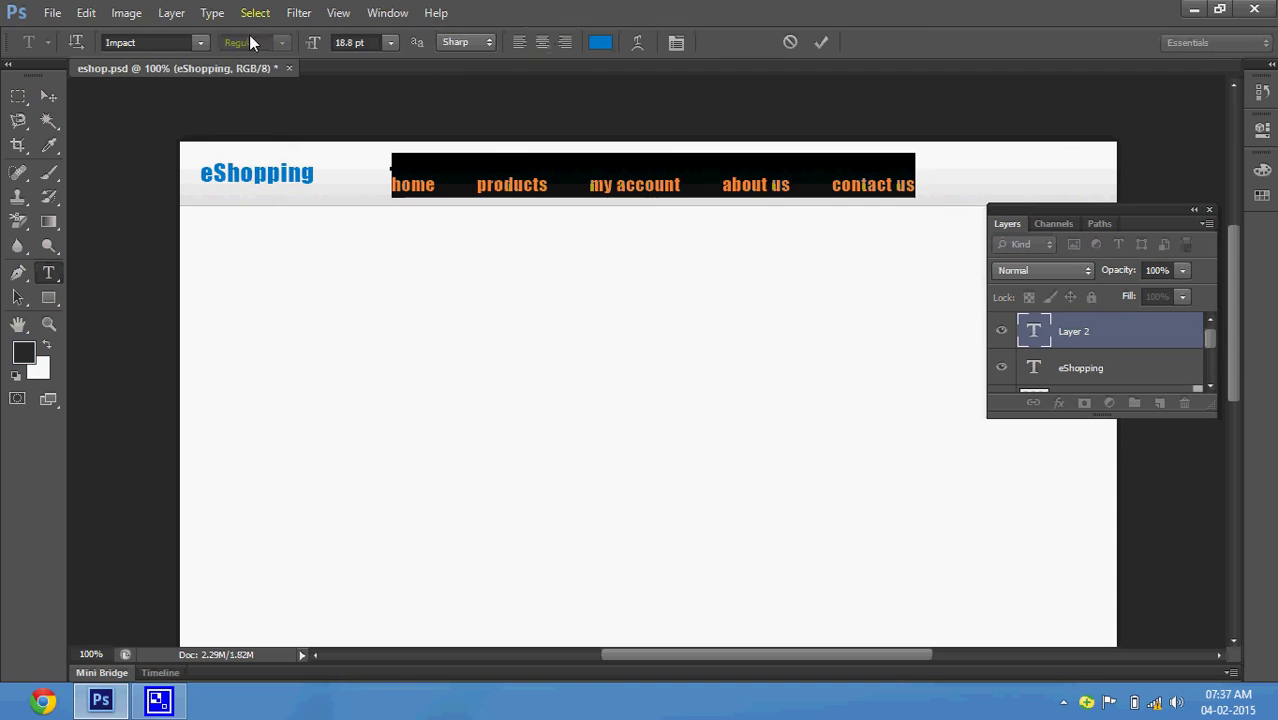
# - Set the navigation text to Arial, colour it dark grey #333333, and commit it
pyautogui.click(191, 41)
pyautogui.write('Arial')
pyautogui.press('Tab')
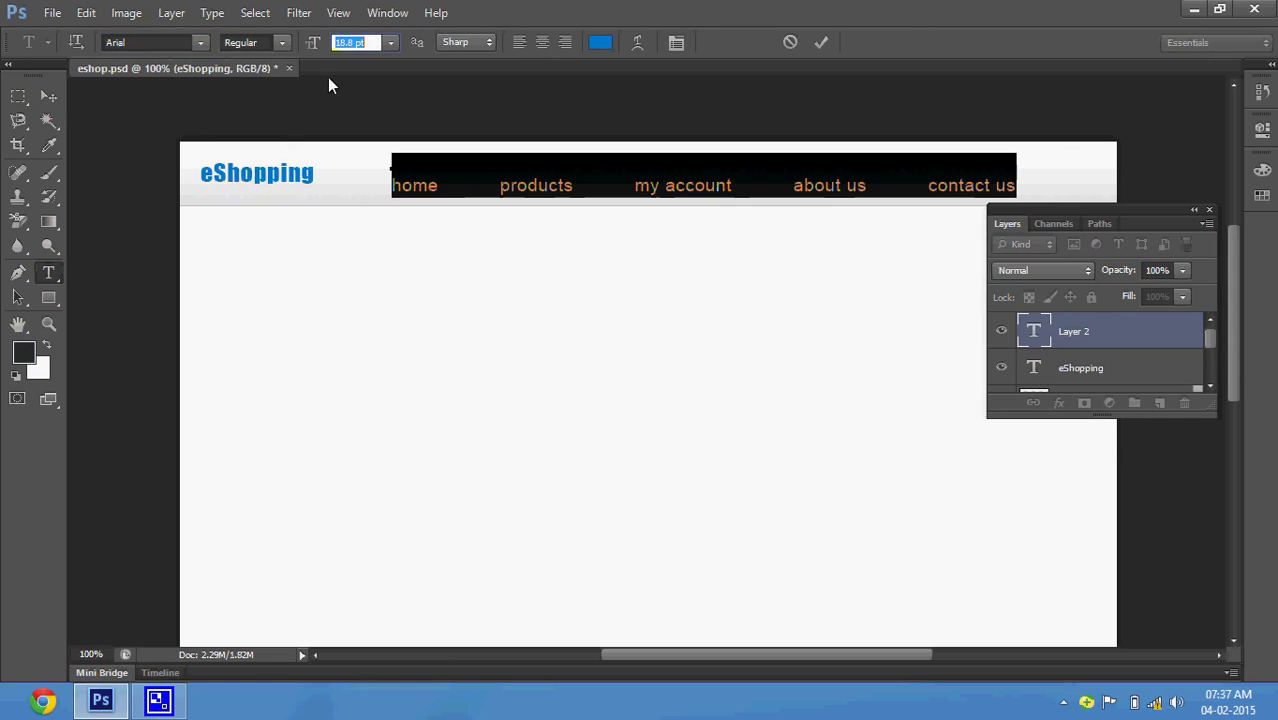
pyautogui.click(599, 47)
pyautogui.click(690, 335)
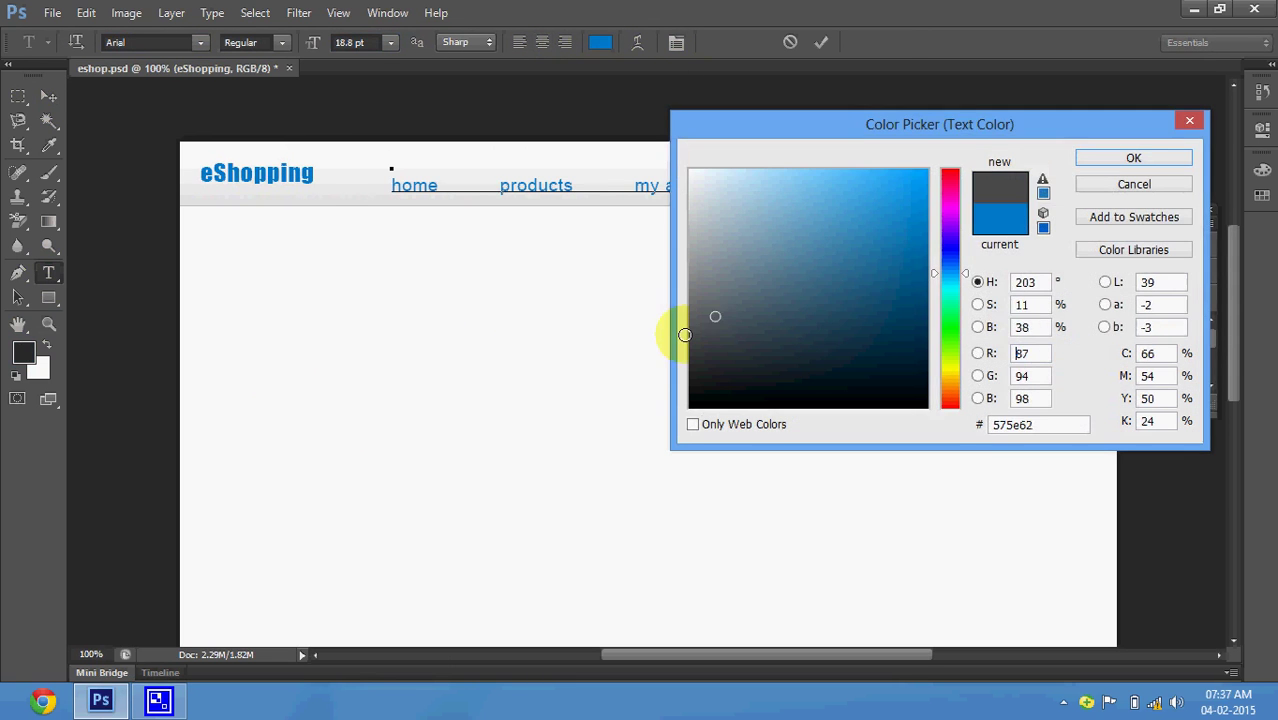
pyautogui.click(690, 360)
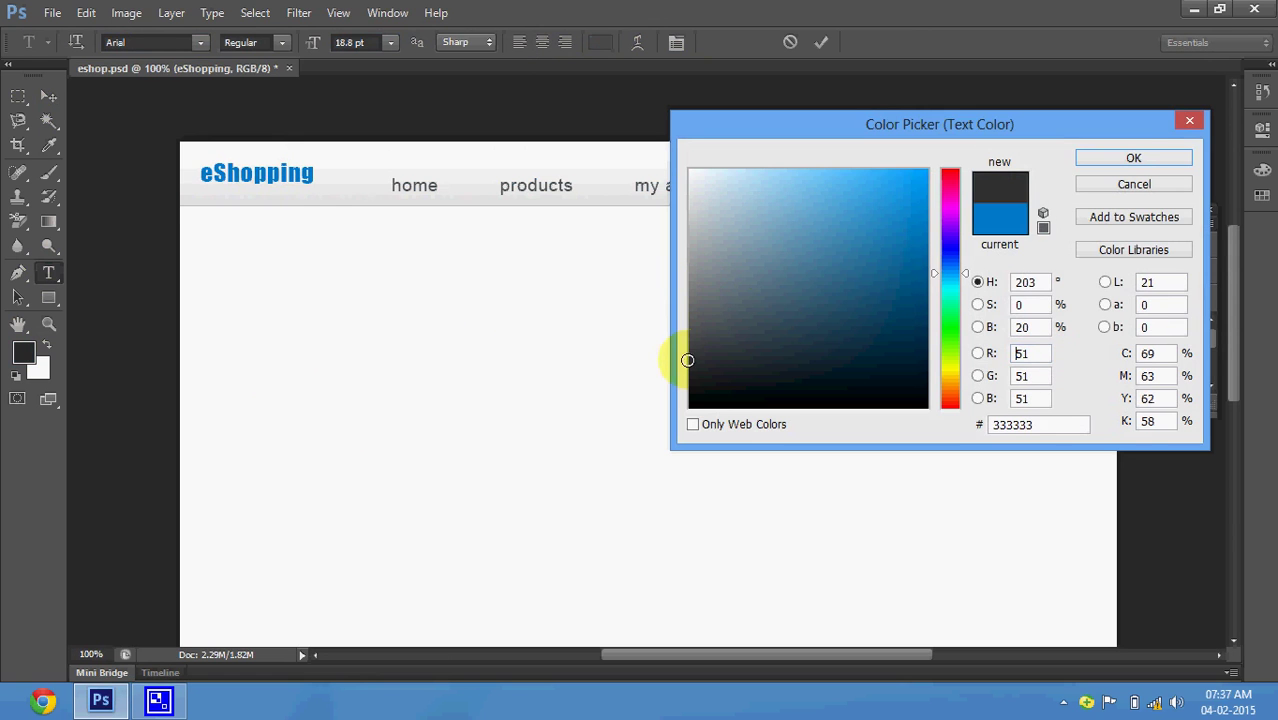
pyautogui.click(1130, 157)
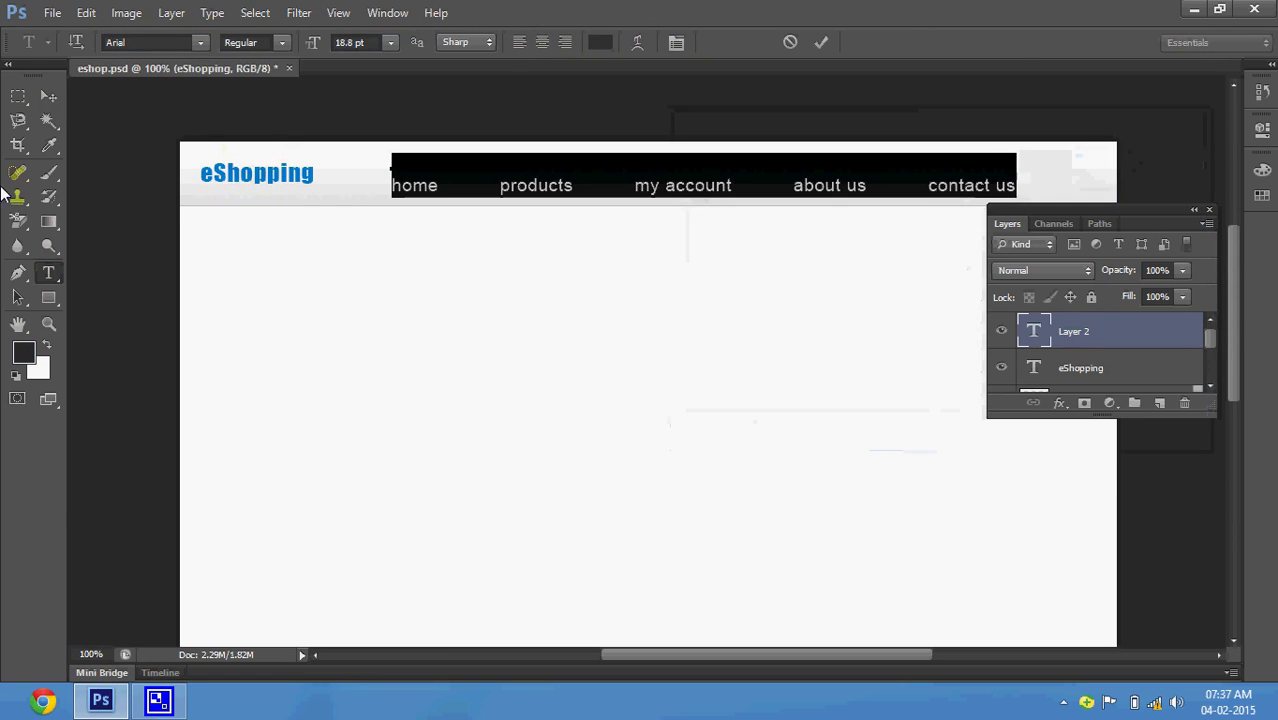
pyautogui.click(48, 95)
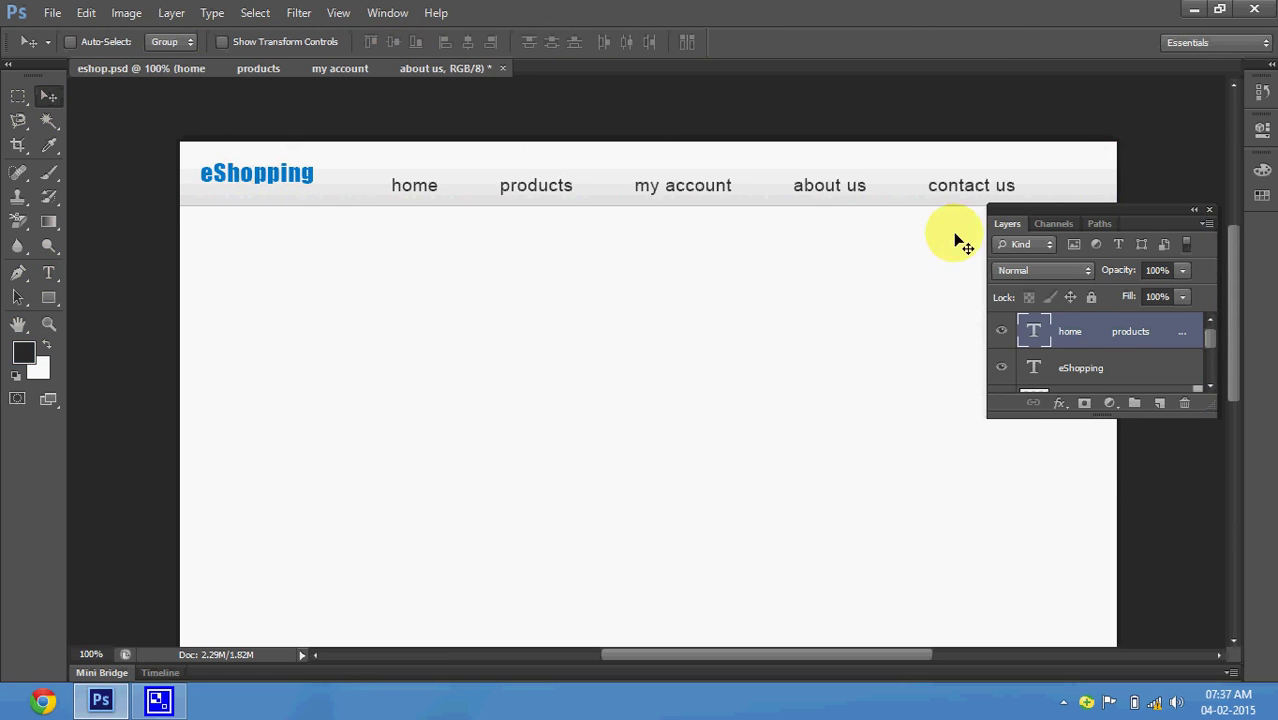
# - Move the navigation links up and right in the header and scale them down slightly
pyautogui.moveTo(1027, 207); pyautogui.dragTo(1015, 269)
pyautogui.moveTo(965, 186)
pyautogui.mouseDown()
pyautogui.moveTo(1040, 162)
pyautogui.moveTo(1049, 176)
pyautogui.mouseUp()
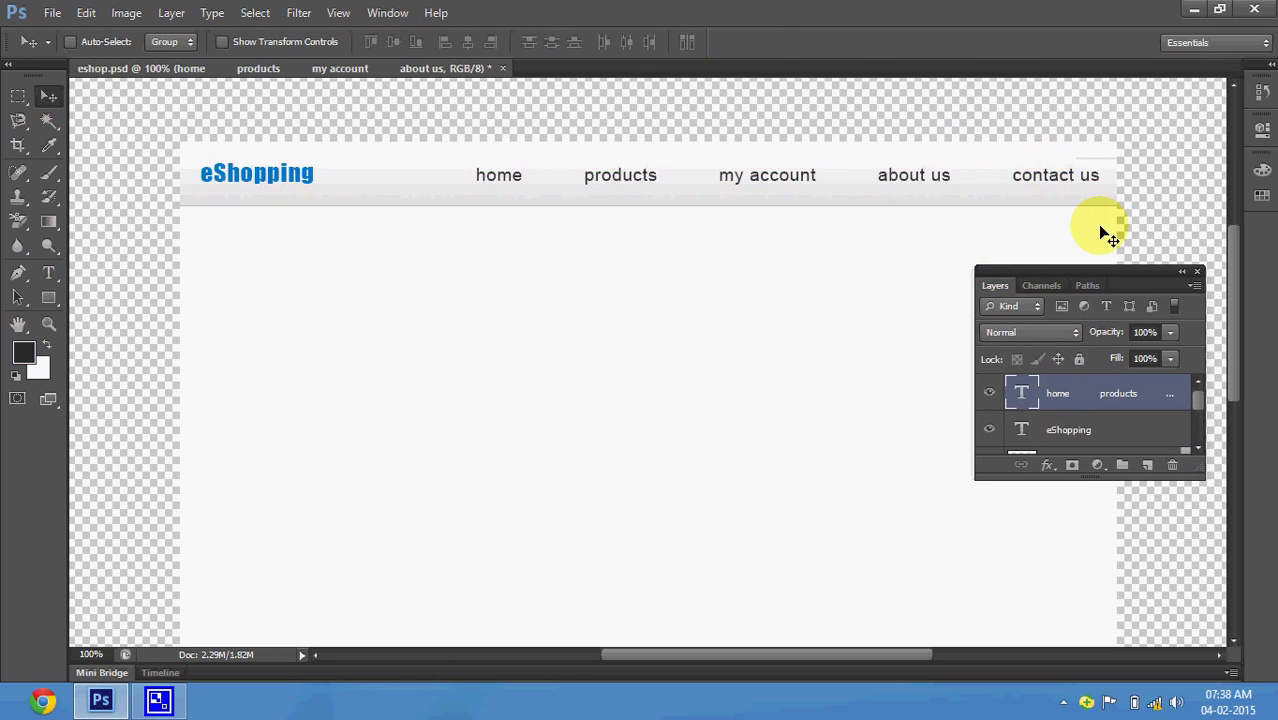
pyautogui.hotkey('ctrl', 't')
pyautogui.moveTo(1097, 186)
pyautogui.mouseDown()
pyautogui.moveTo(1050, 175)
pyautogui.moveTo(1074, 177)
pyautogui.mouseUp()
pyautogui.press('Return')
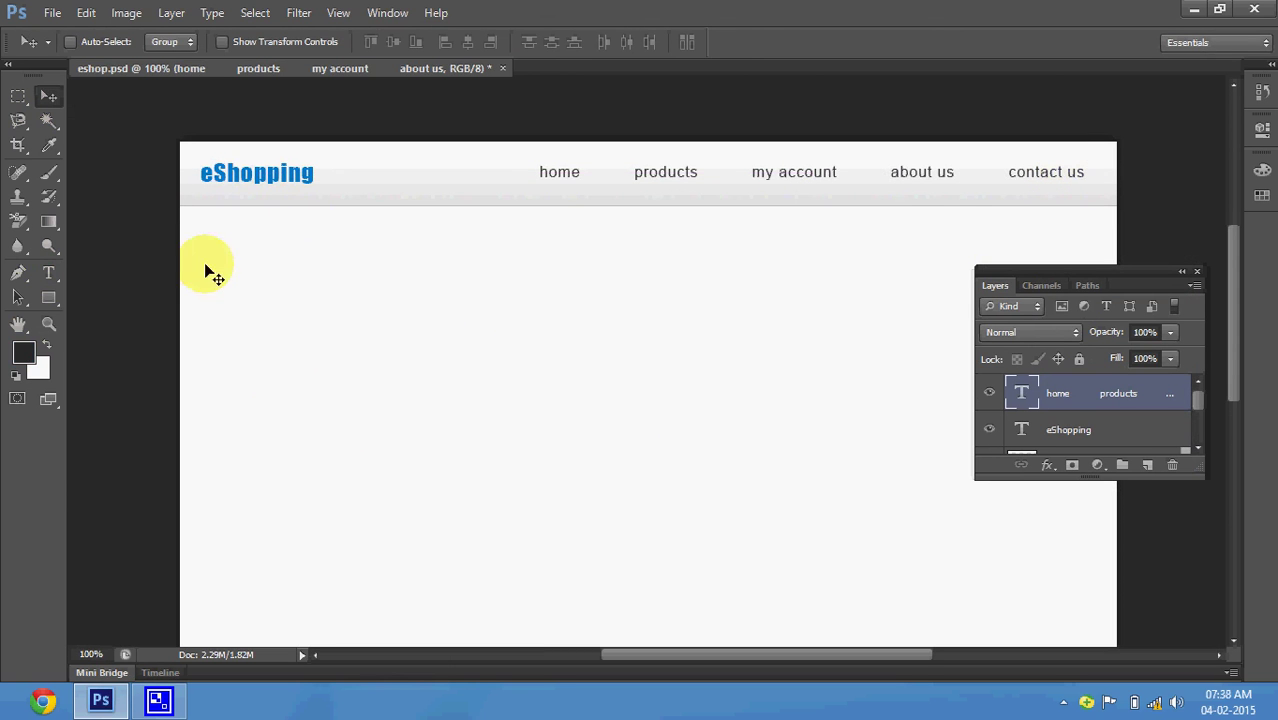
# - Select all of the navigation link text with the Type tool
pyautogui.click(48, 272)
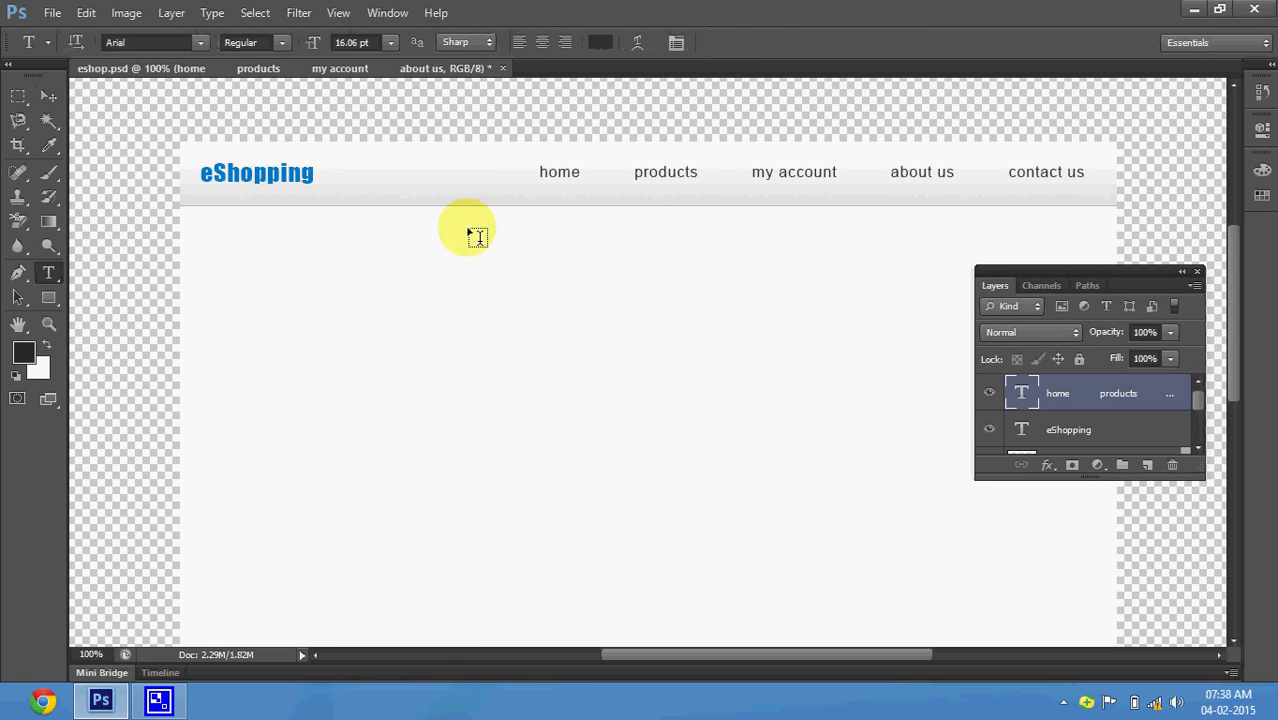
pyautogui.click(548, 177)
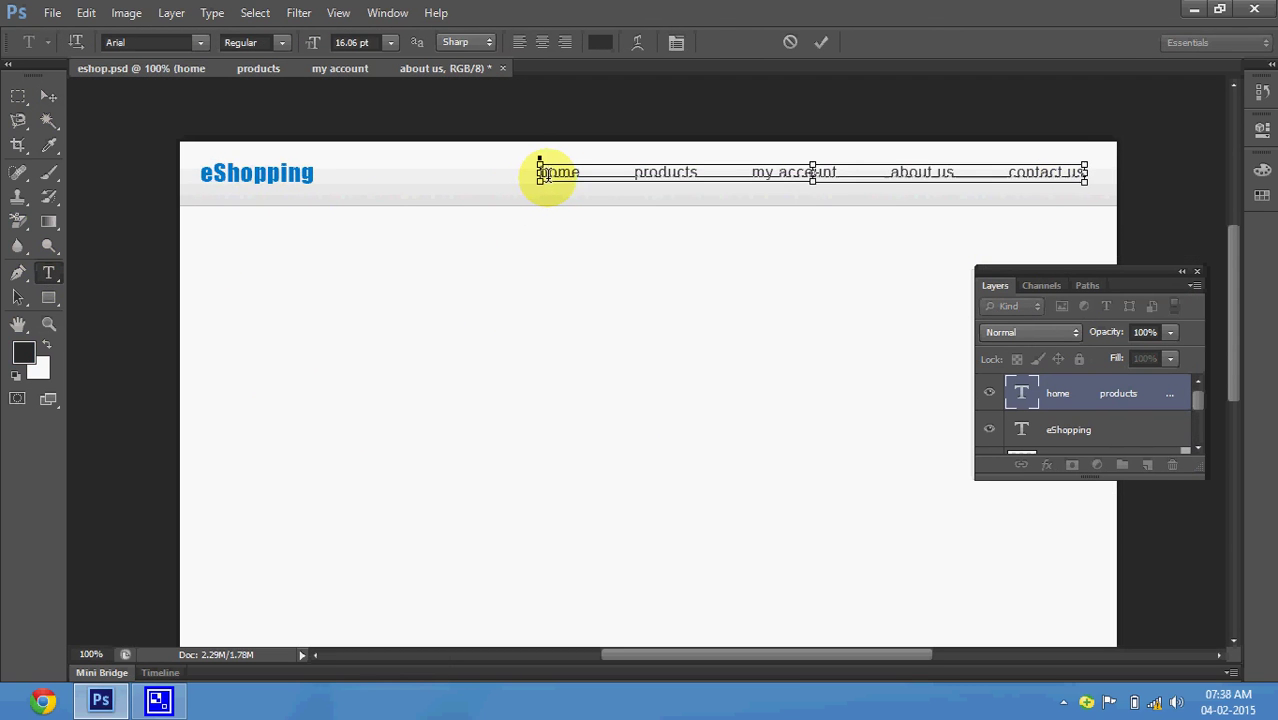
pyautogui.hotkey('ctrl', 'a')
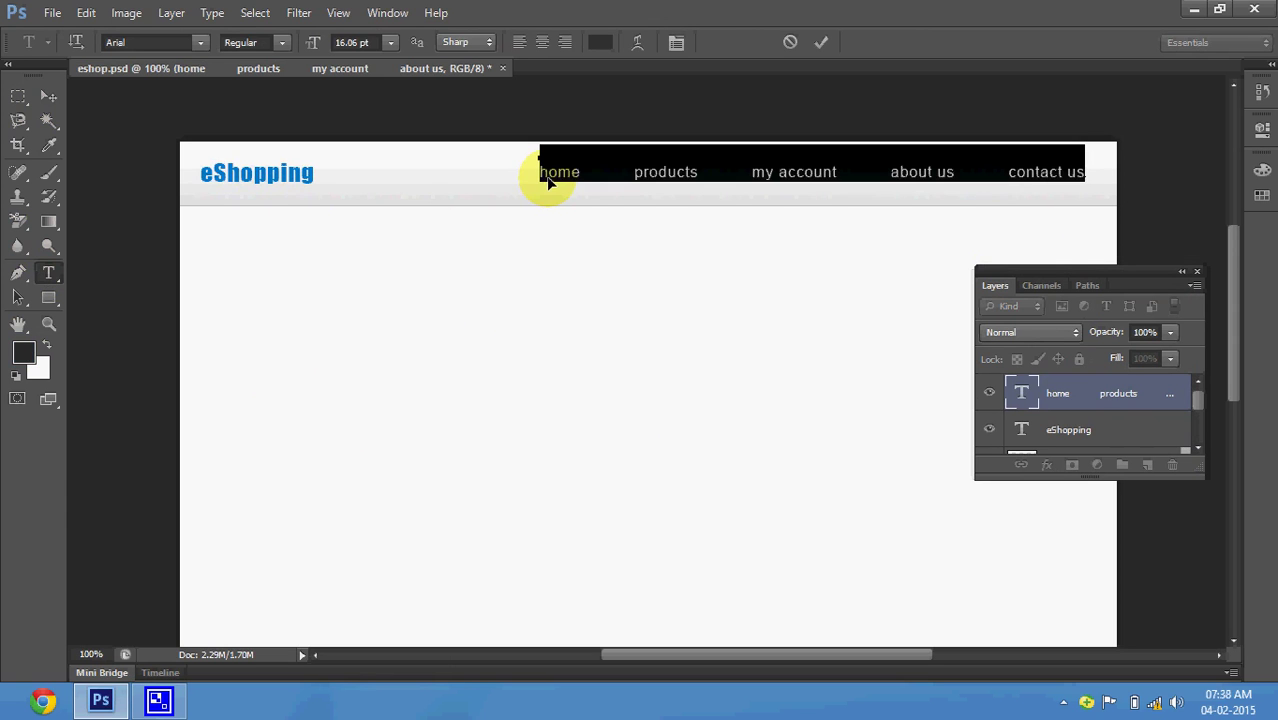
pyautogui.click(48, 97)
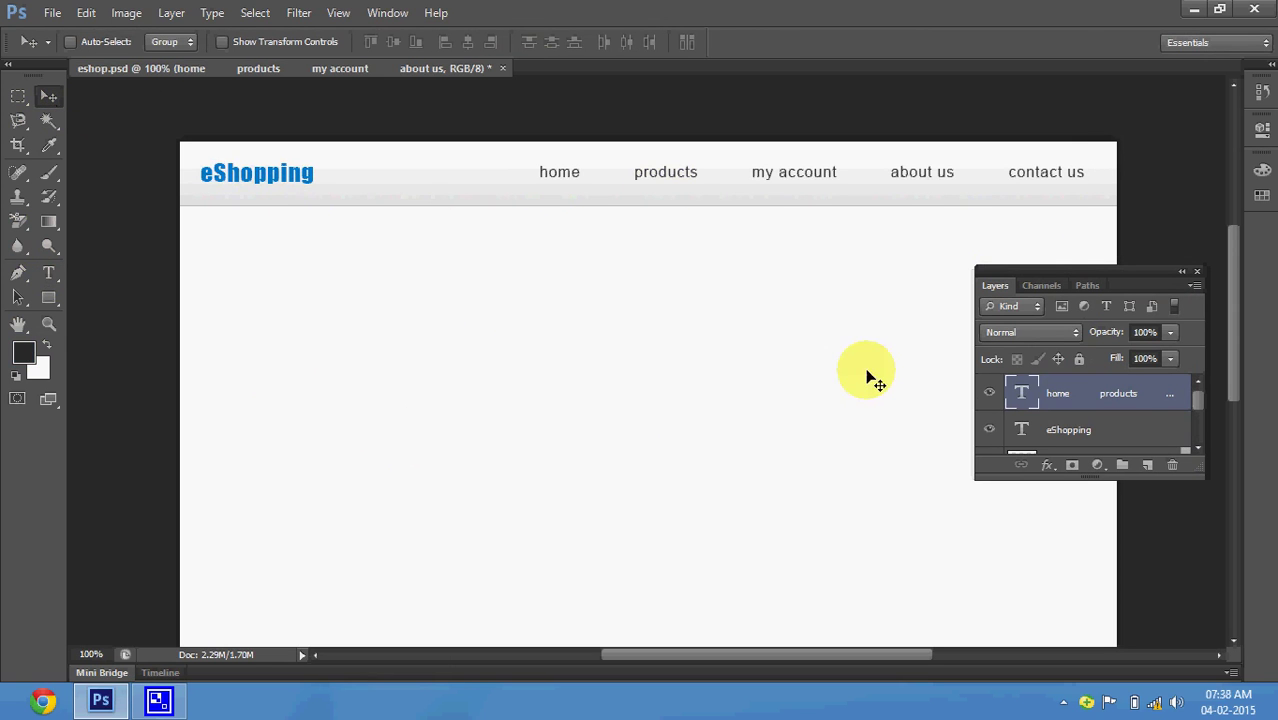
pyautogui.click(53, 272)
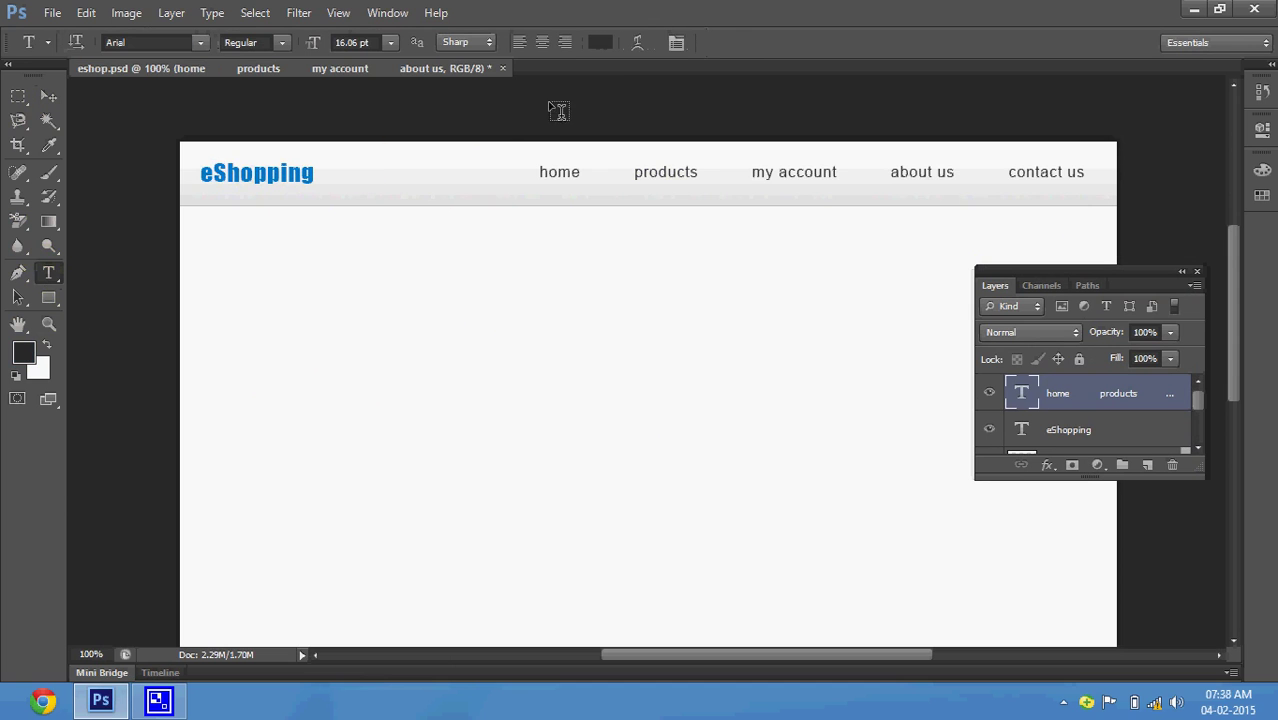
# - Apply All Caps and Faux Bold to the navigation links from the Character panel
pyautogui.click(683, 44)
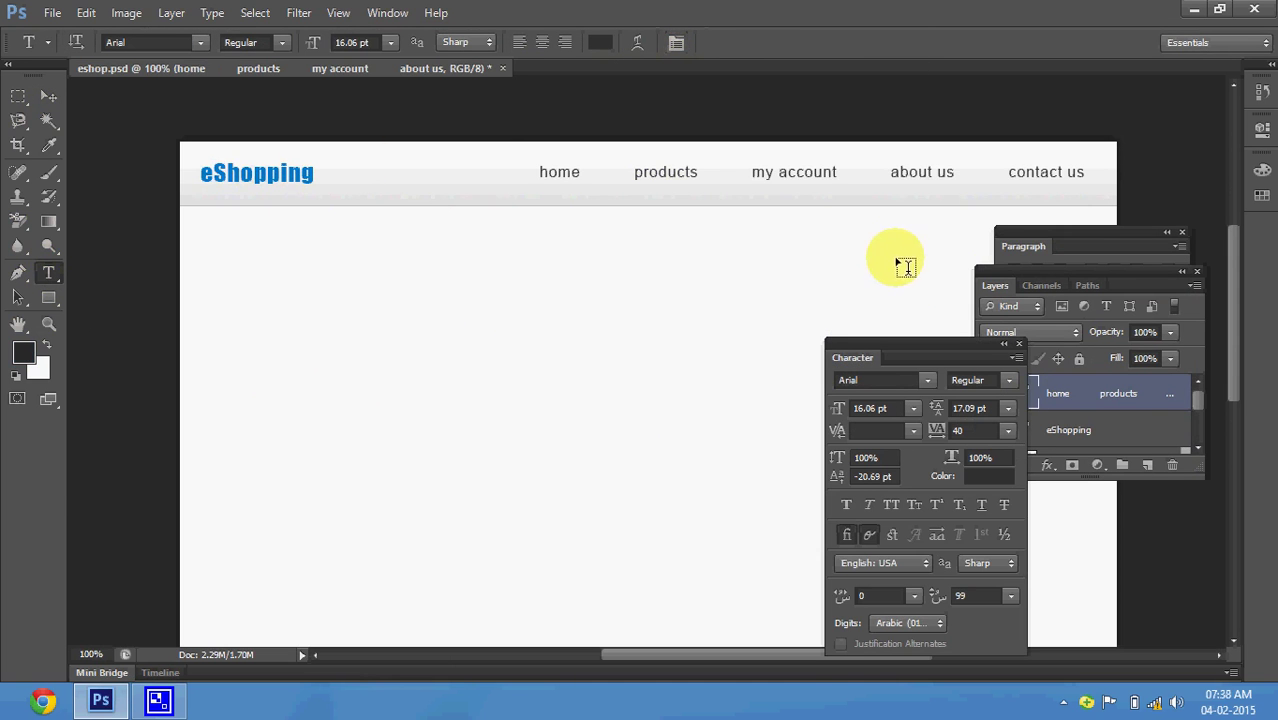
pyautogui.moveTo(880, 344)
pyautogui.mouseDown()
pyautogui.moveTo(770, 358)
pyautogui.moveTo(740, 282)
pyautogui.mouseUp()
pyautogui.click(740, 399)
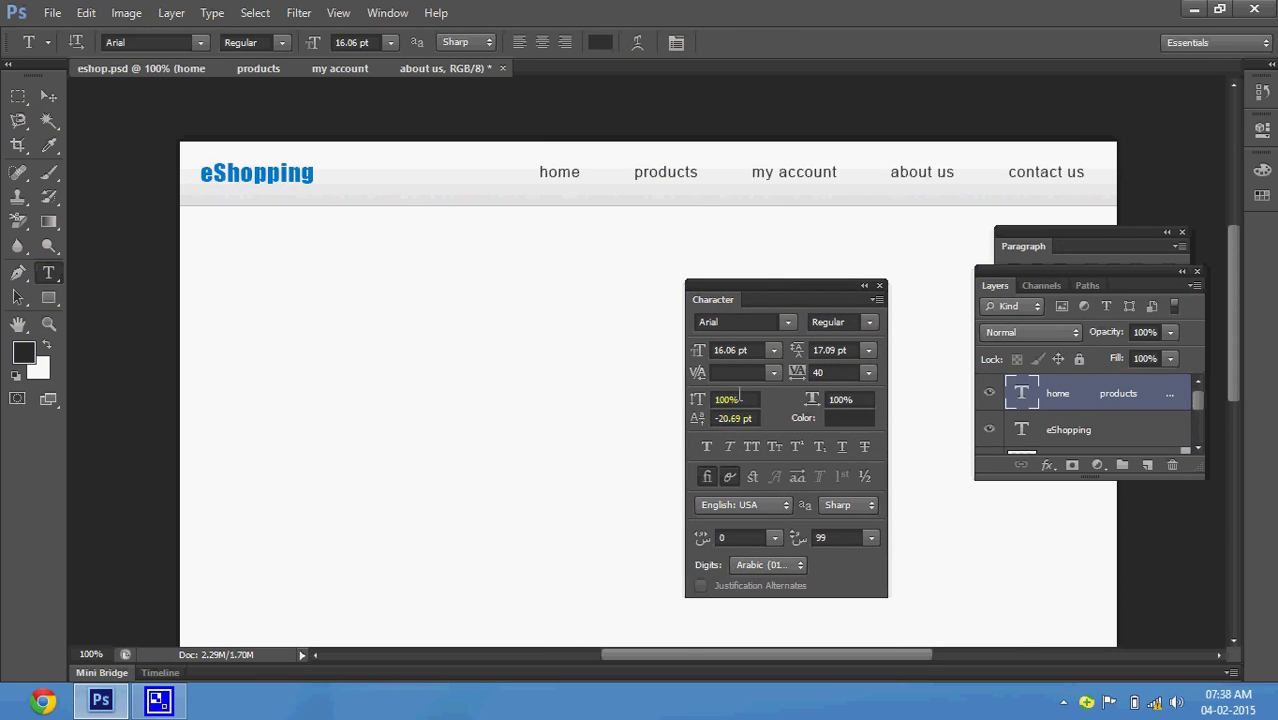
pyautogui.click(753, 453)
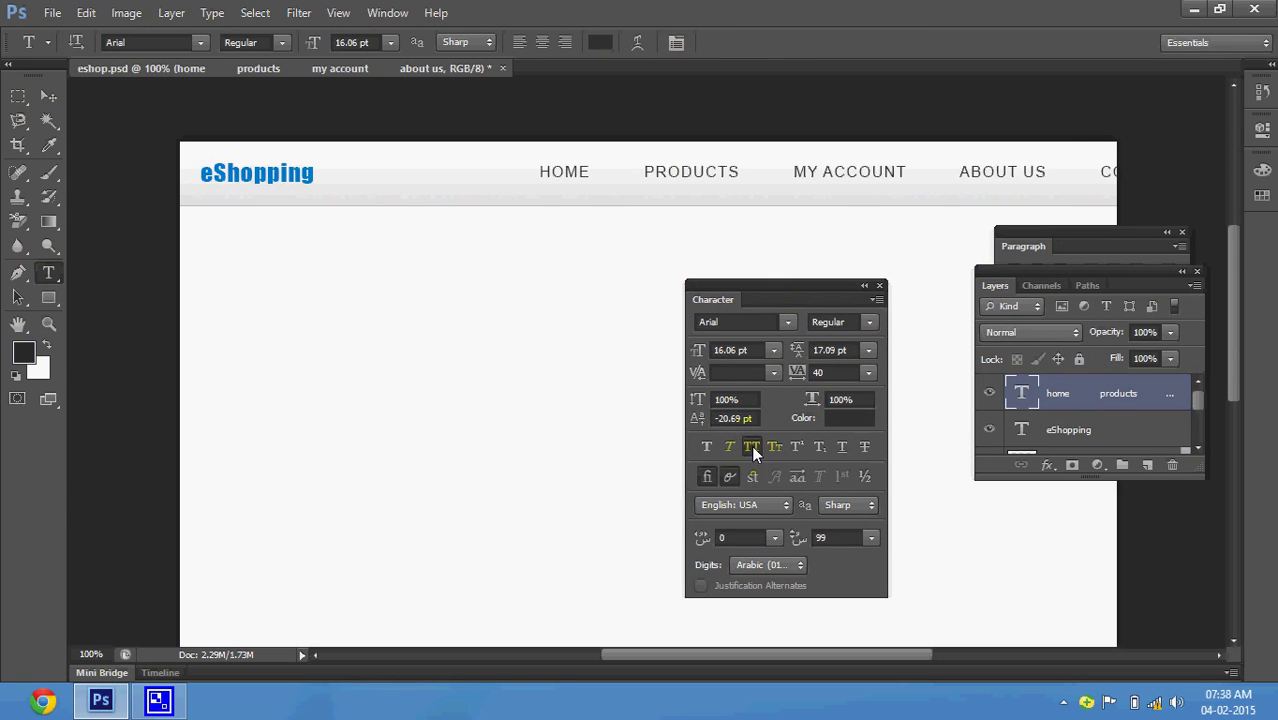
pyautogui.click(704, 447)
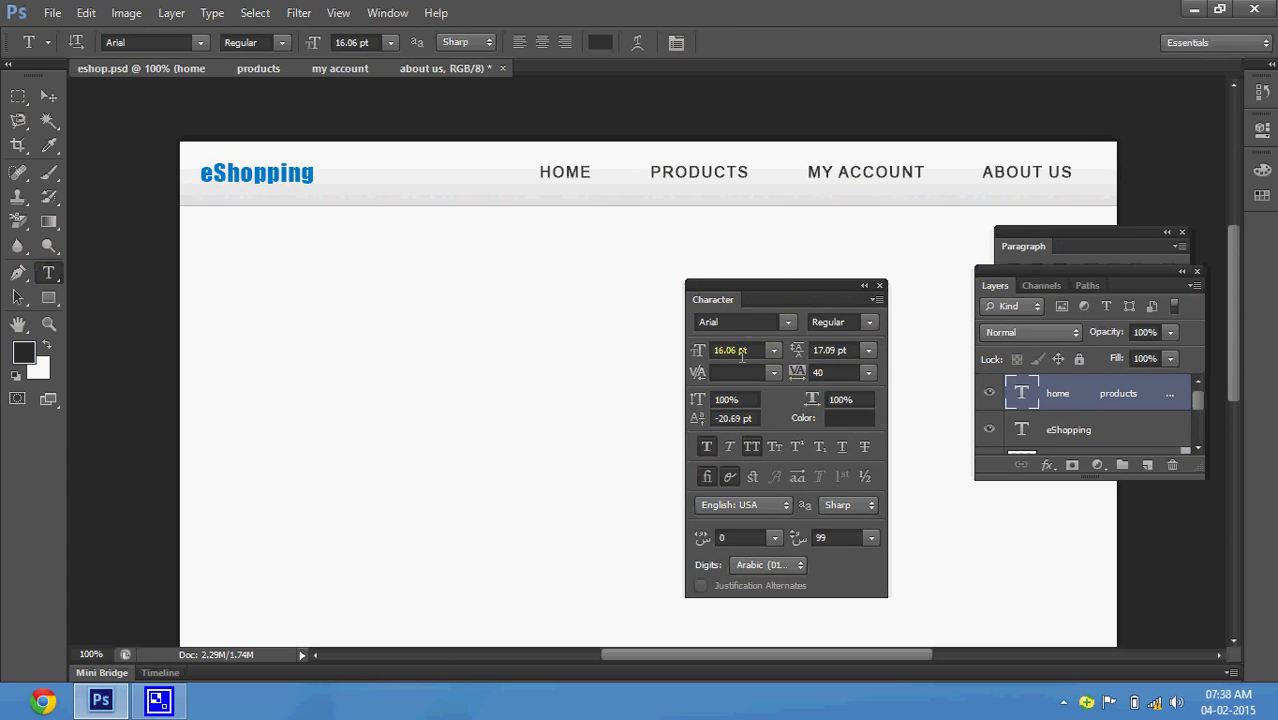
pyautogui.click(747, 326)
# - Preview several fonts on the navigation links and apply AirCut
pyautogui.press('Down')
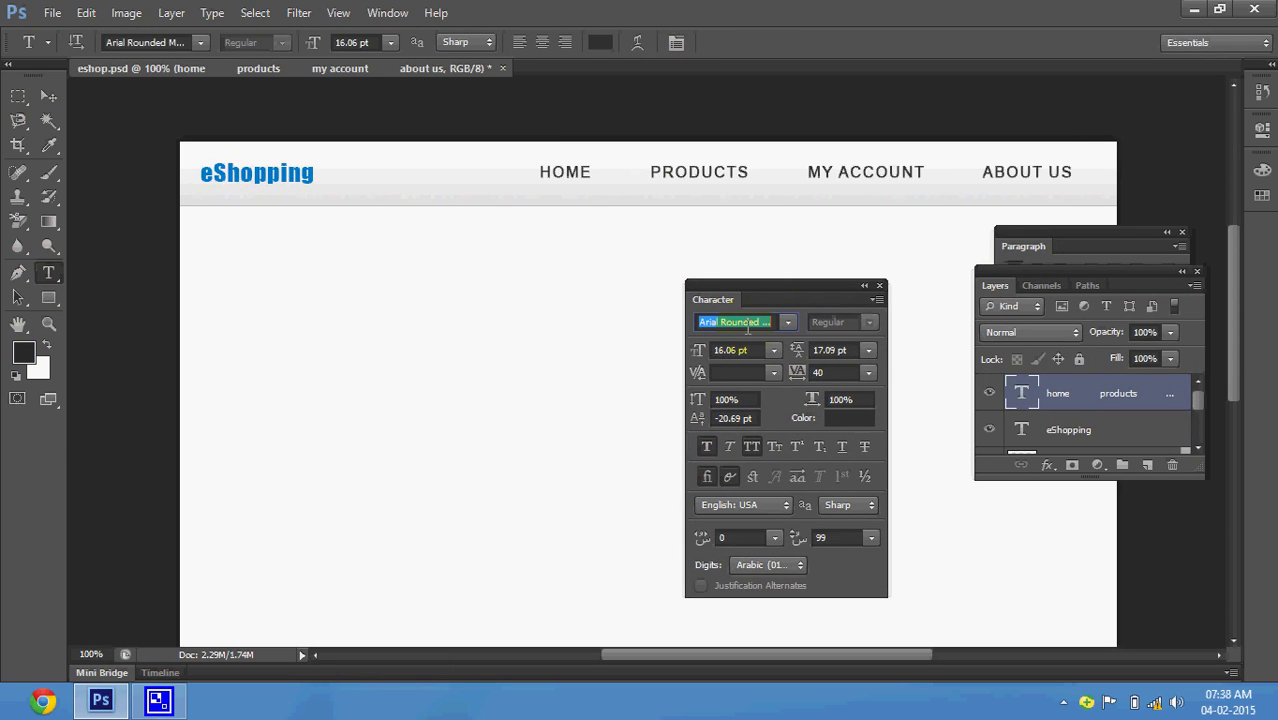
pyautogui.press('Down')
pyautogui.press('Down')
pyautogui.press('Down')
pyautogui.press('Down')
pyautogui.press('Down')
pyautogui.press('Down')
pyautogui.press('Down')
pyautogui.press('Down')
pyautogui.press('Down')
pyautogui.press('Down')
pyautogui.press('Down')
pyautogui.press('Down')
pyautogui.press('Down')
pyautogui.press('Down')
pyautogui.press('Down')
pyautogui.press('Down')
pyautogui.press('Down')
pyautogui.press('Down')
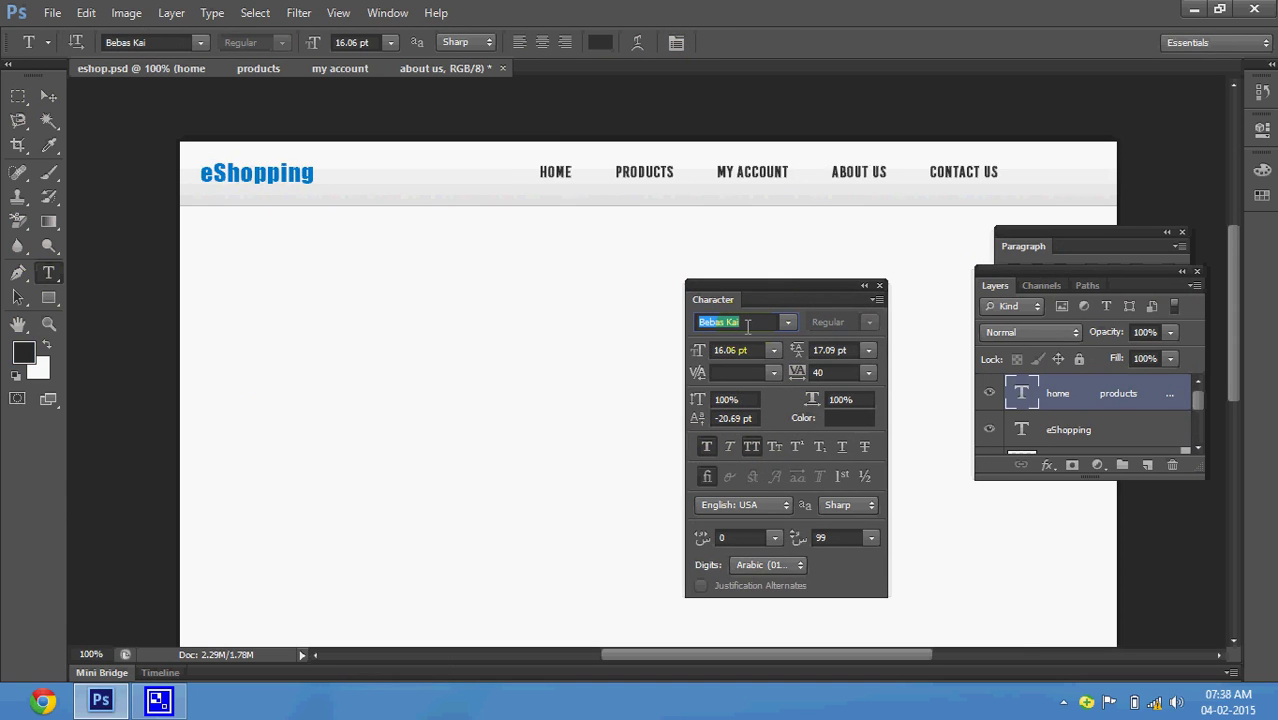
pyautogui.press('Down')
pyautogui.press('Down')
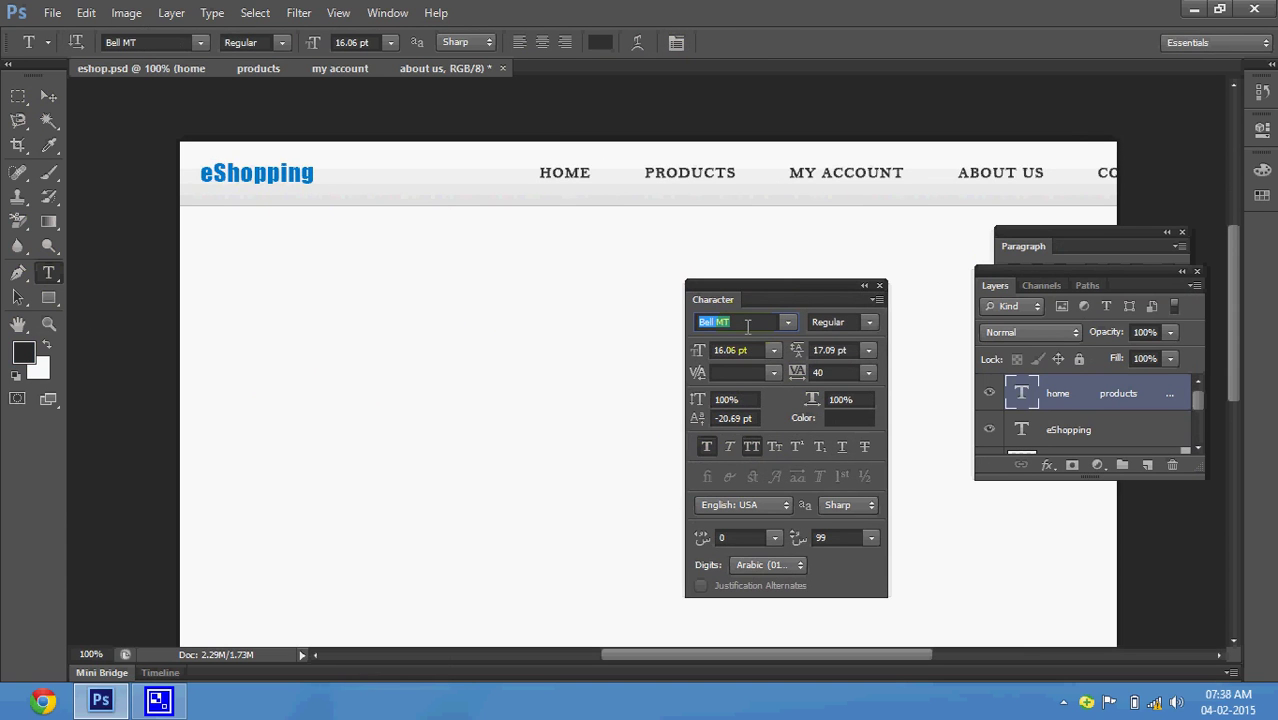
pyautogui.write('AirCut')
pyautogui.press('Return')
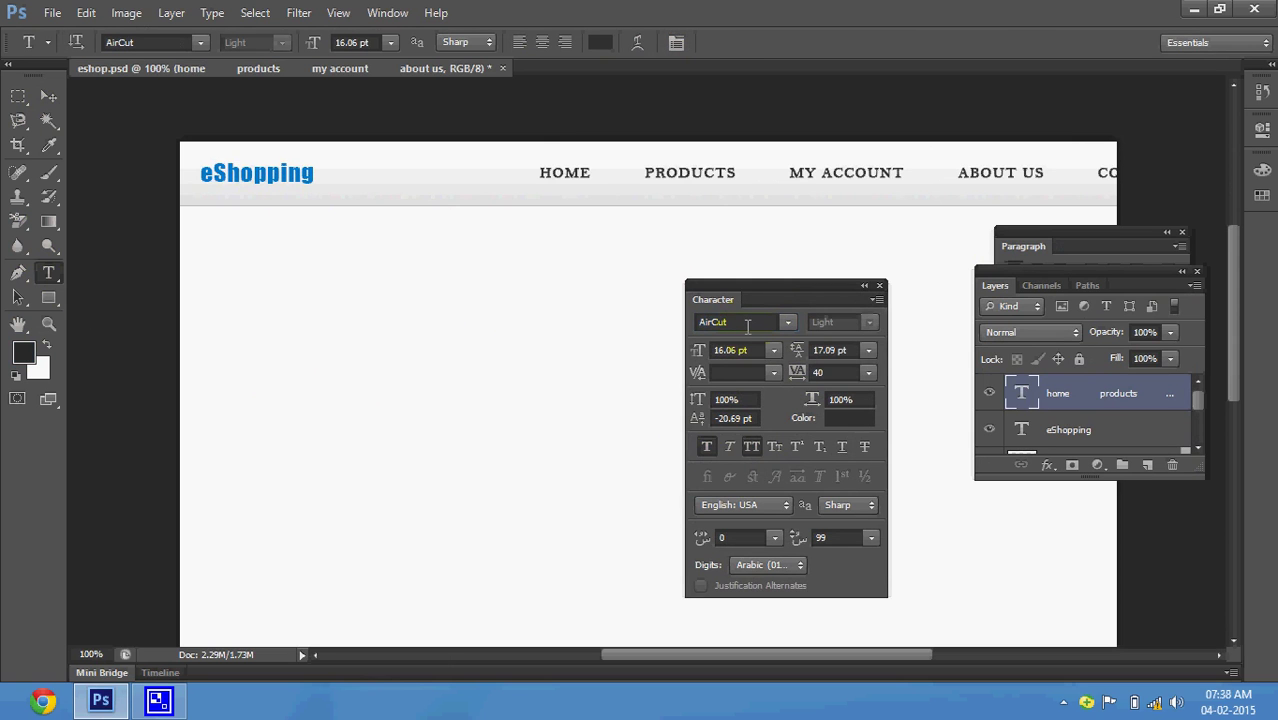
pyautogui.hotkey('shift', 'Tab')
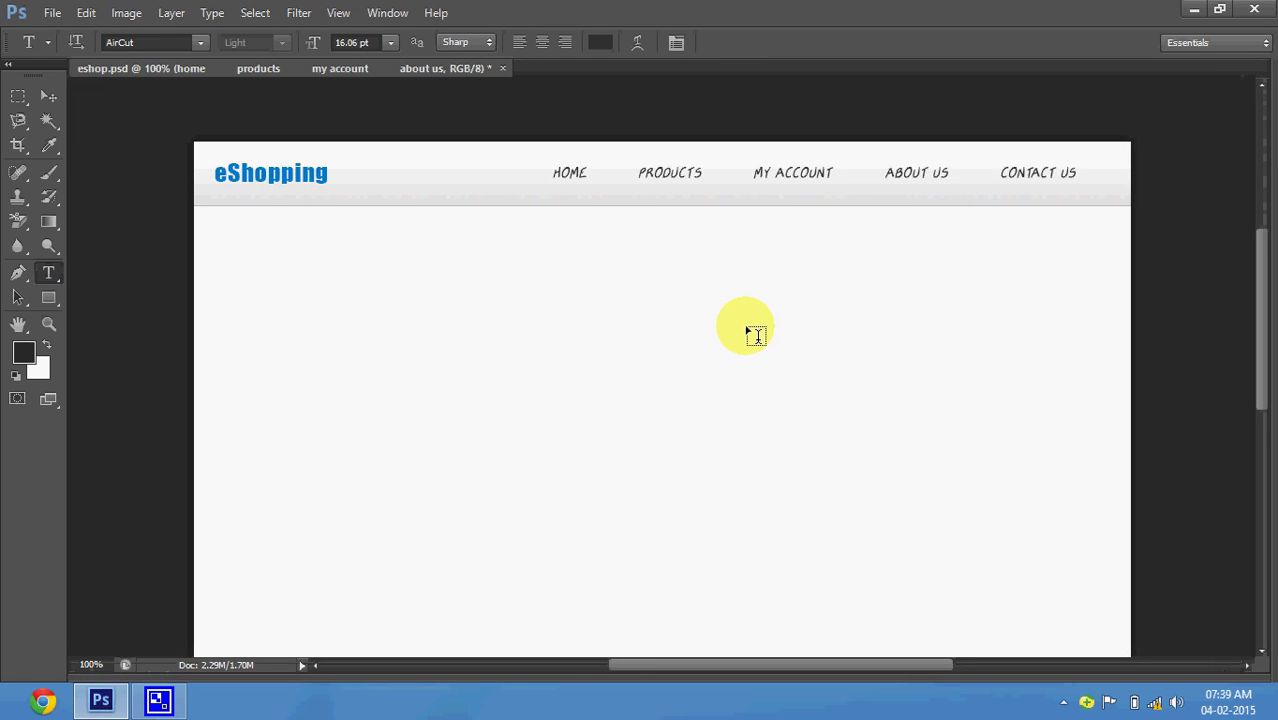
pyautogui.hotkey('shift', 'Tab')
# - Try a few more fonts, then set the navigation links to Arial Regular
pyautogui.click(747, 322)
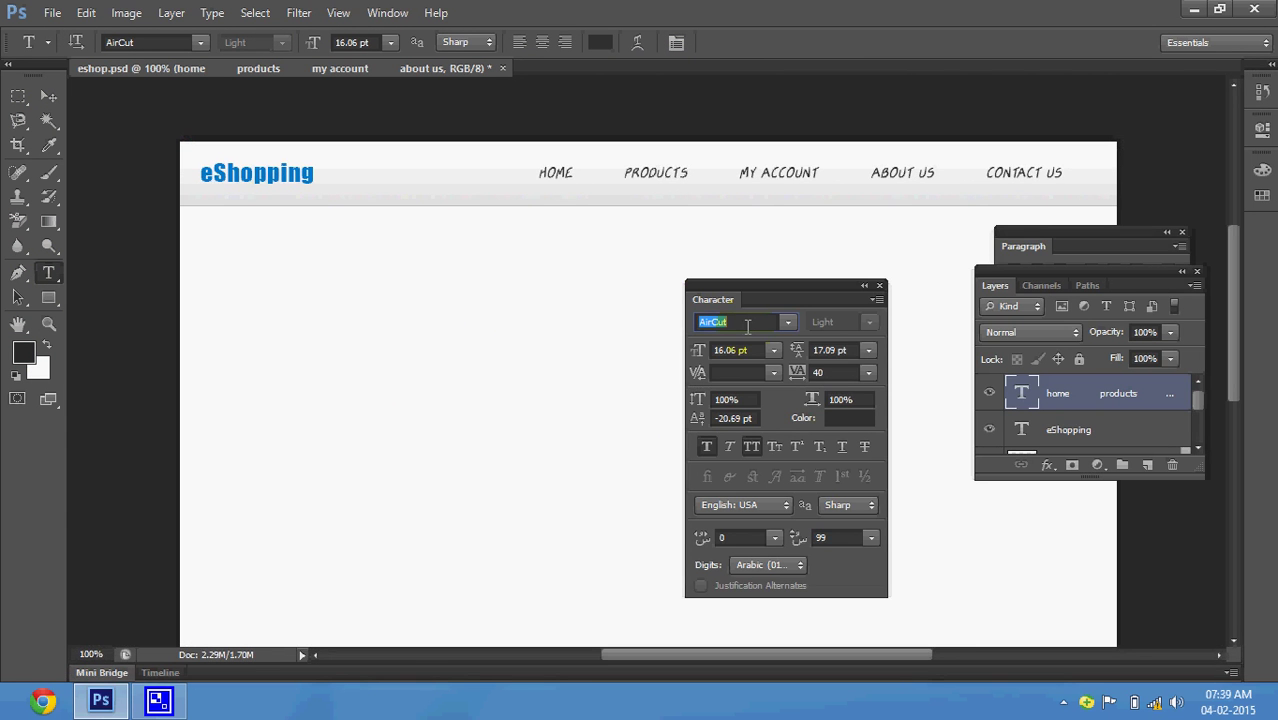
pyautogui.press('Down')
pyautogui.press('Down')
pyautogui.press('Down')
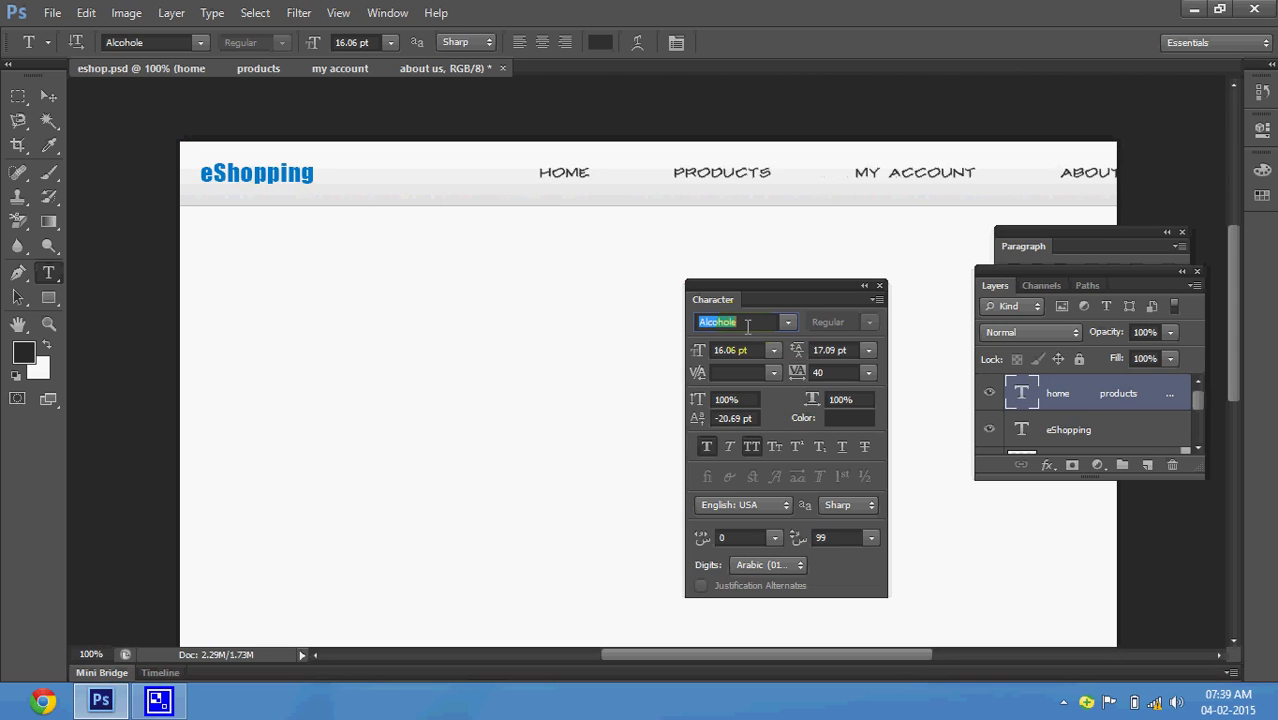
pyautogui.press('Down')
pyautogui.press('Down')
pyautogui.press('Down')
pyautogui.press('Down')
pyautogui.write('Ari')
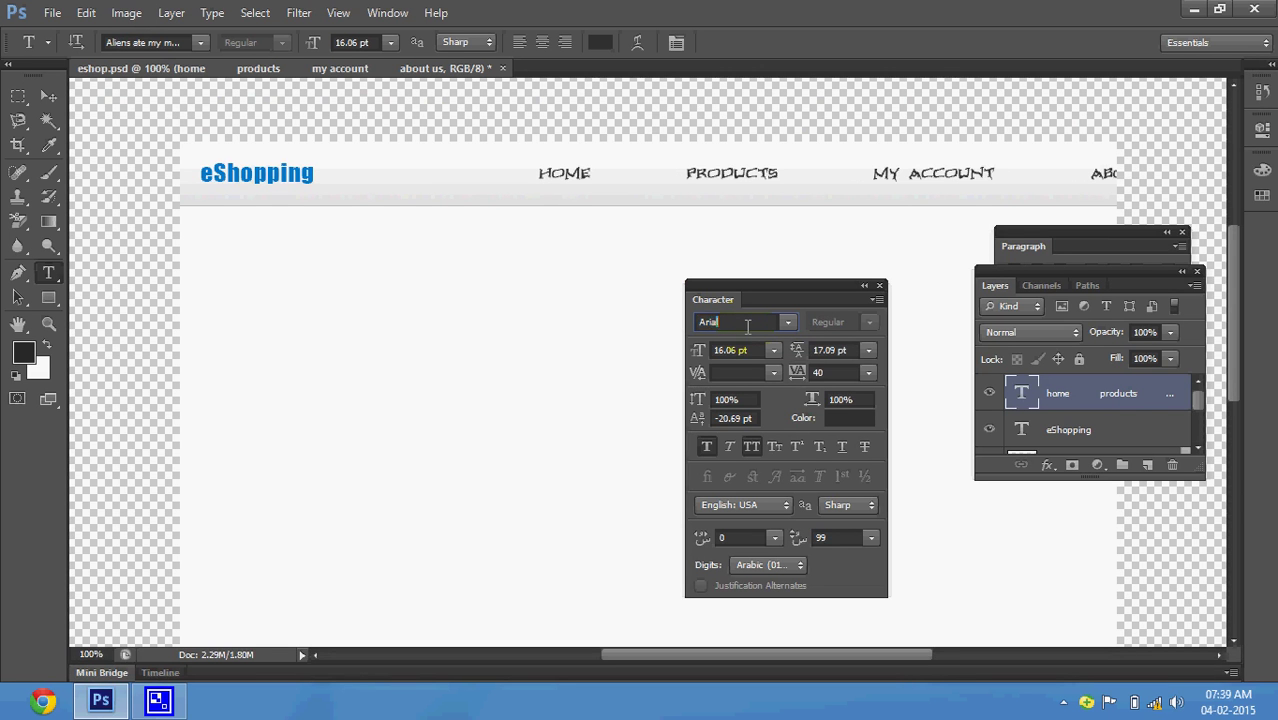
pyautogui.press('Tab')
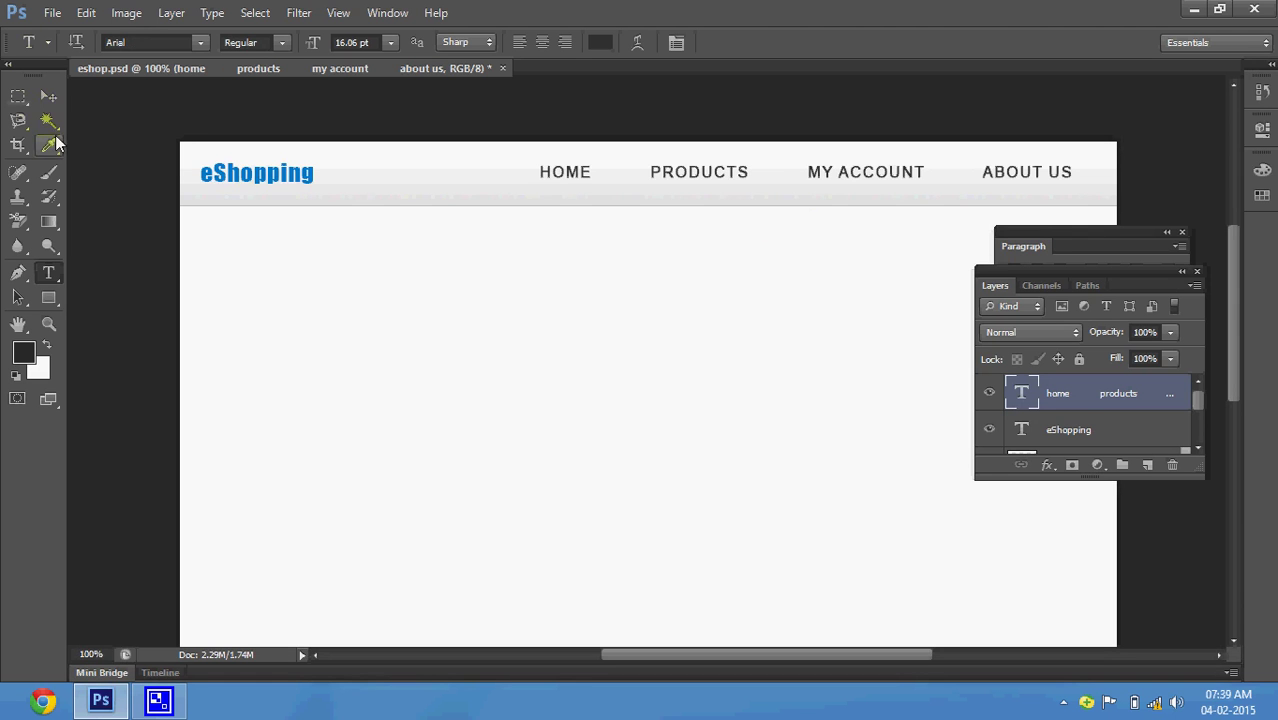
# - Narrow the navigation text from the left so HOME through CONTACT US fit, and save
pyautogui.click(48, 96)
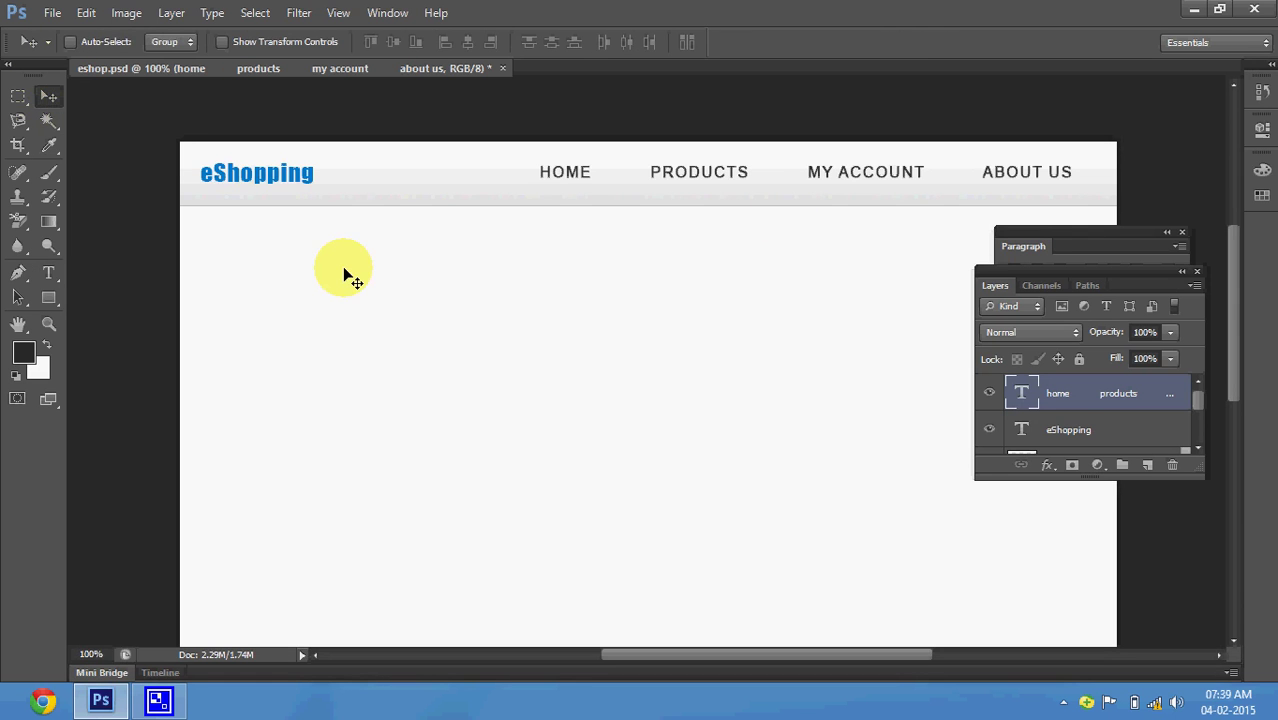
pyautogui.hotkey('ctrl', 't')
pyautogui.moveTo(541, 172)
pyautogui.mouseDown()
pyautogui.moveTo(647, 171)
pyautogui.moveTo(600, 183)
pyautogui.mouseUp()
pyautogui.press('Return')
pyautogui.hotkey('ctrl', 's')
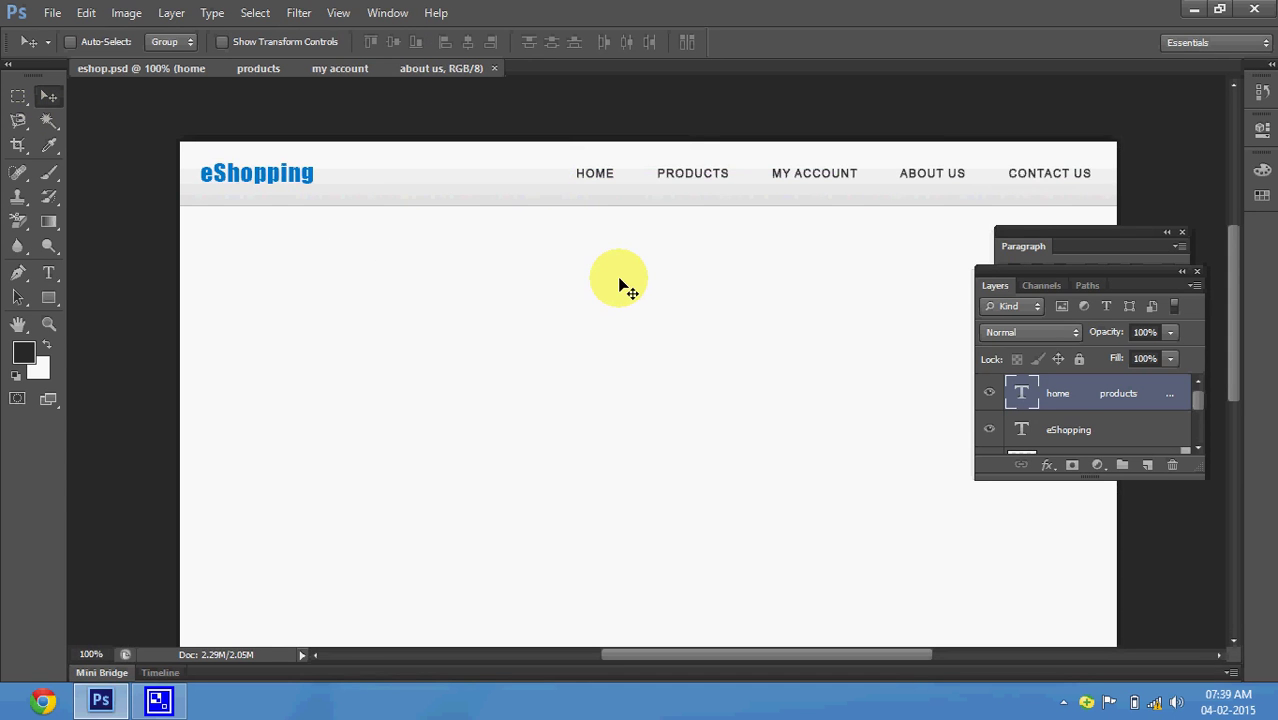
pyautogui.click(49, 297)
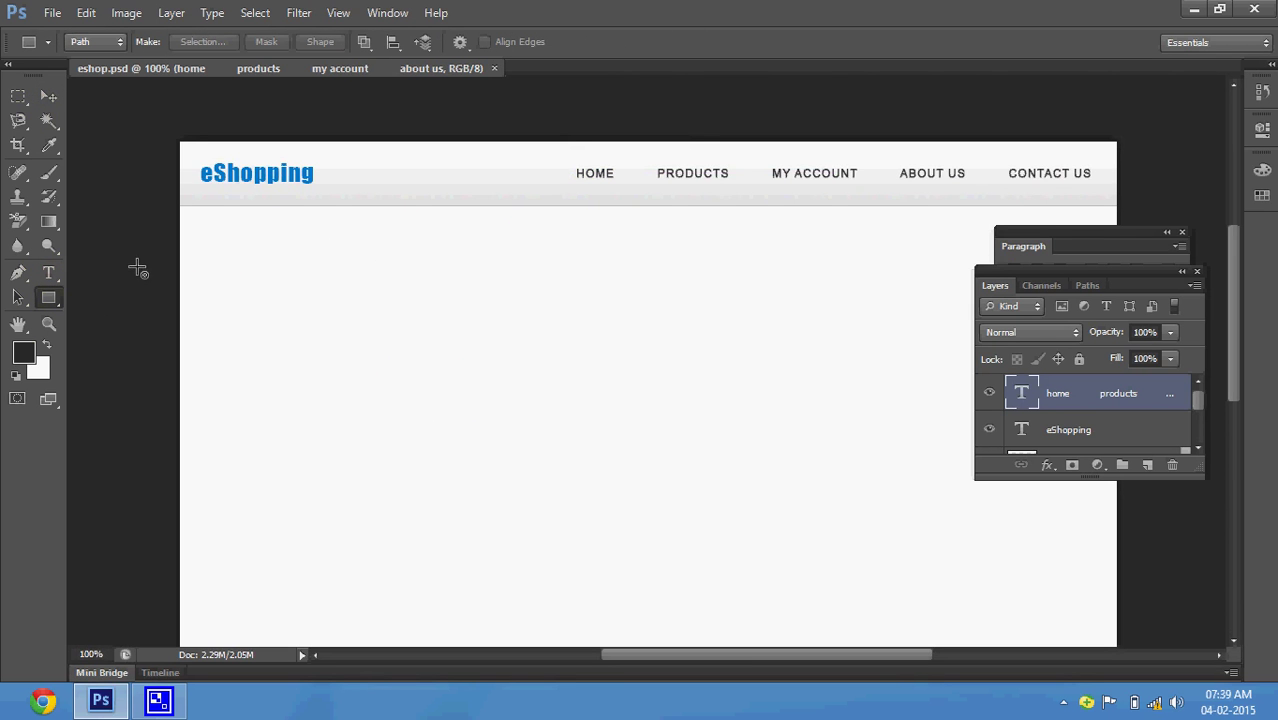
# - Sample the logo blue 077eca as foreground colour and outline a small rectangle under HOME
pyautogui.click(22, 355)
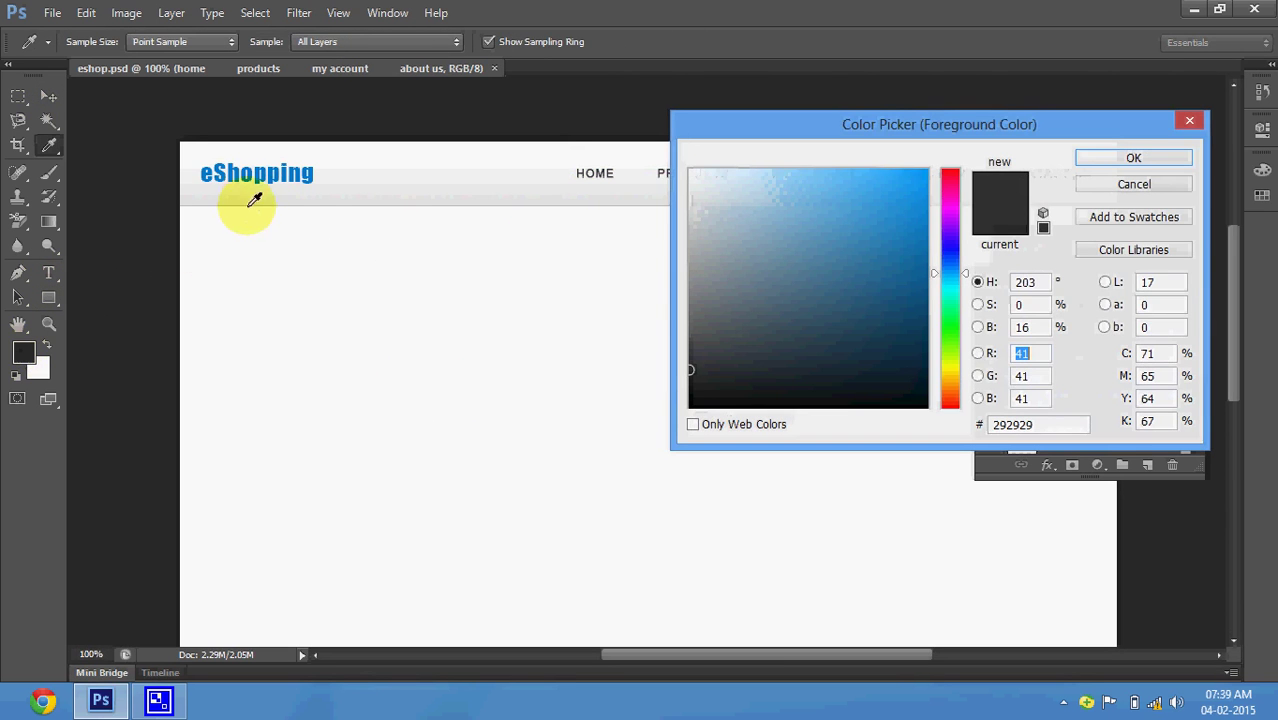
pyautogui.click(257, 174)
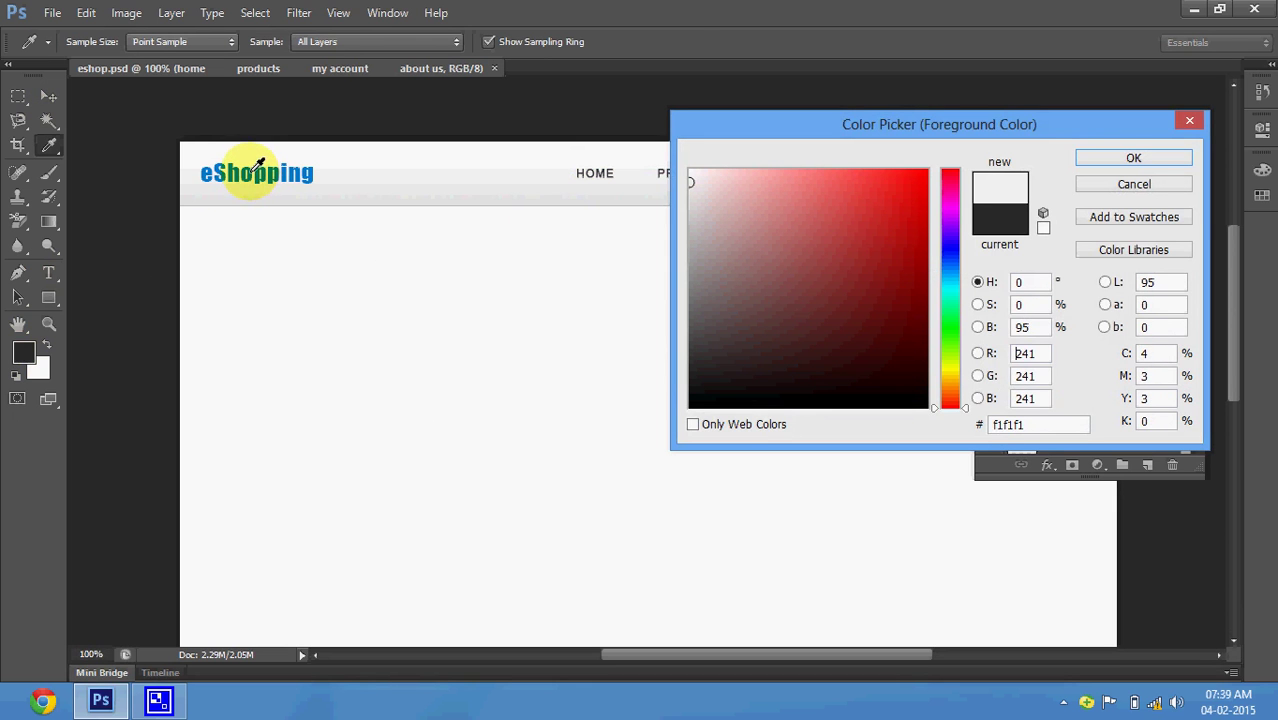
pyautogui.click(256, 171)
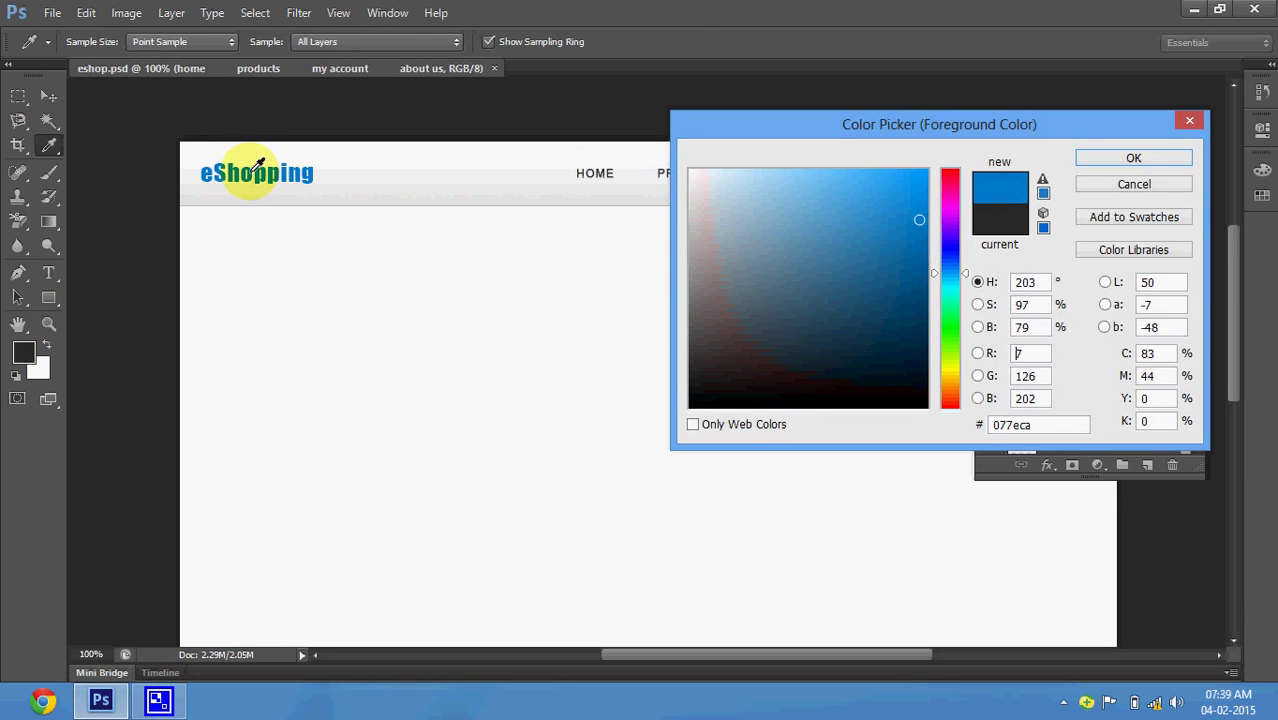
pyautogui.click(1135, 158)
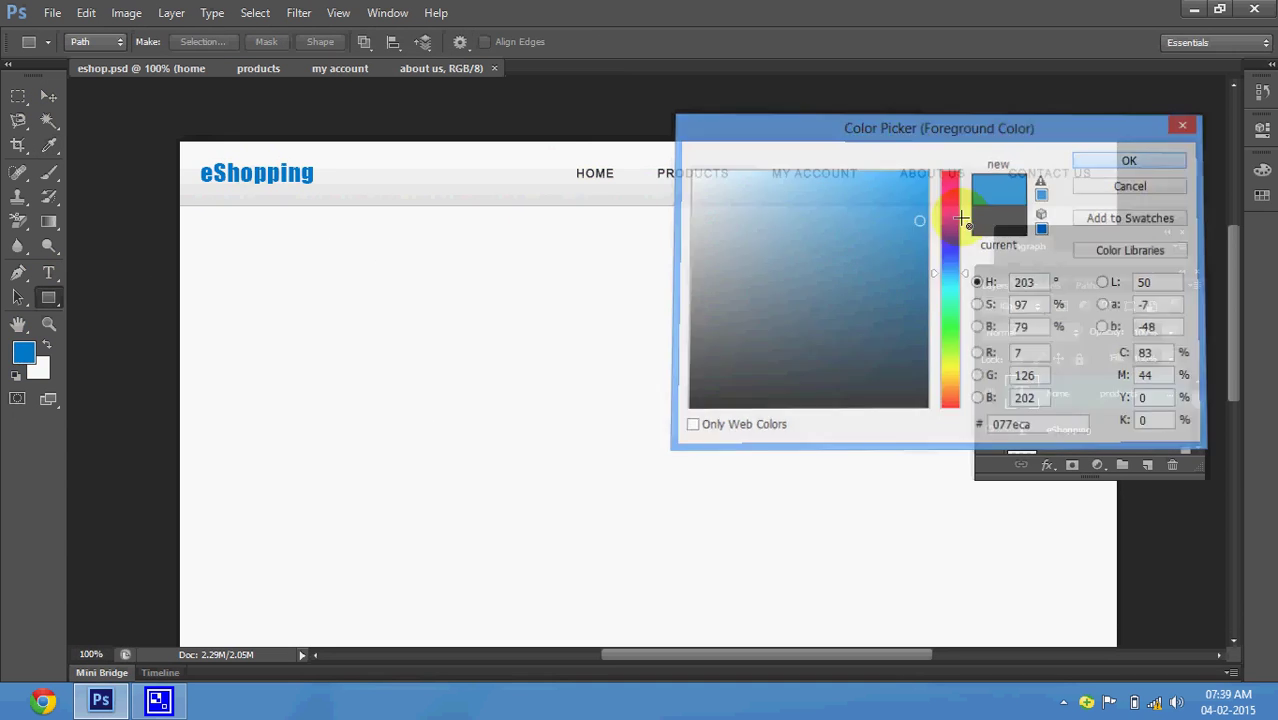
pyautogui.click(43, 378)
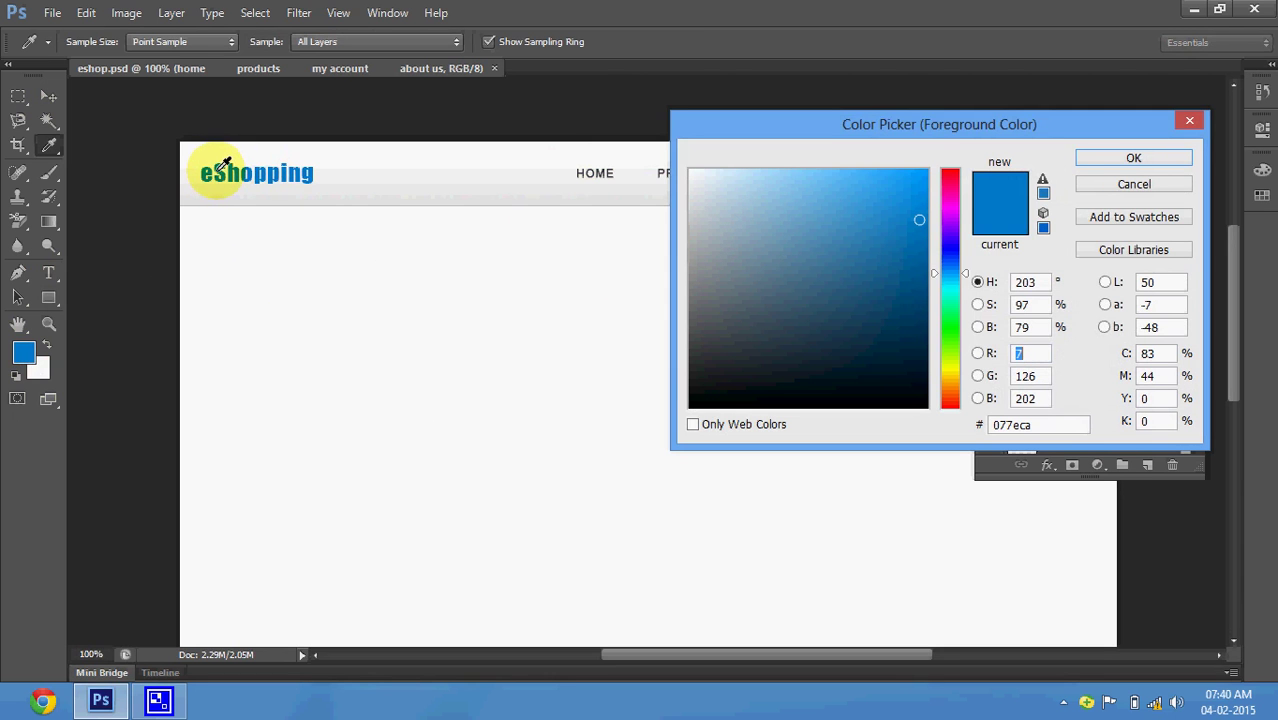
pyautogui.click(1168, 163)
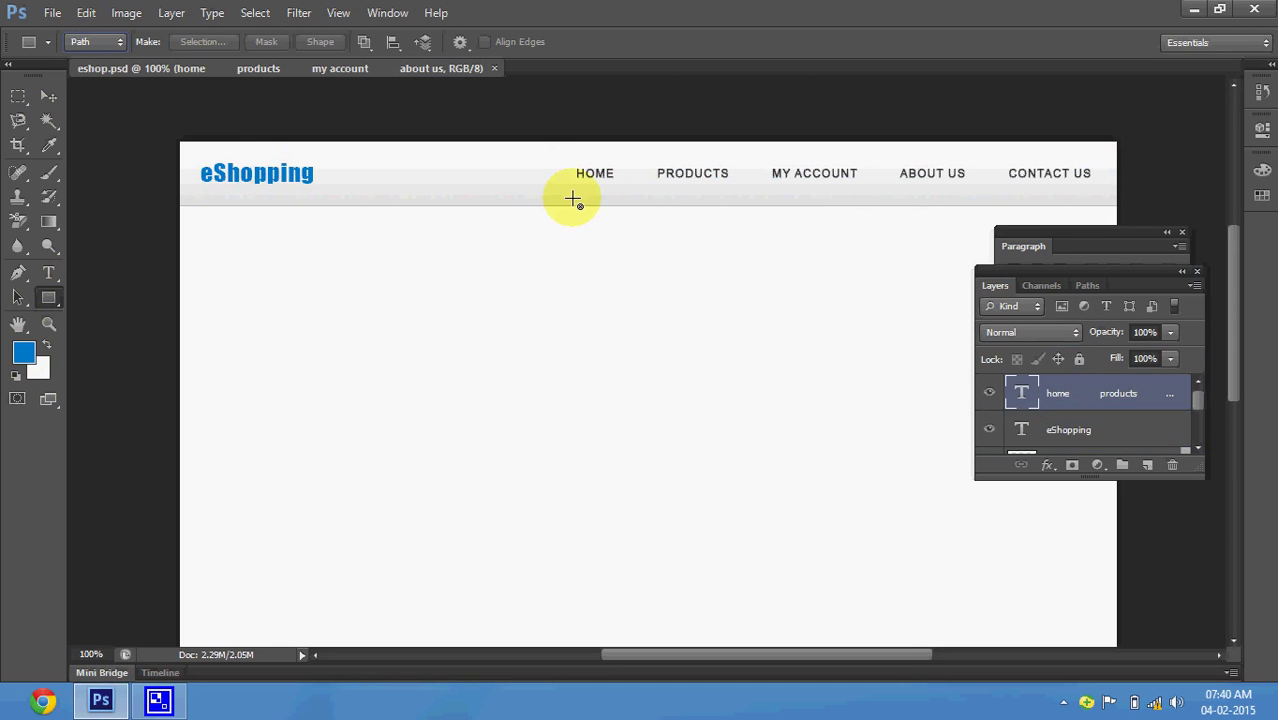
pyautogui.moveTo(576, 197); pyautogui.dragTo(633, 200)
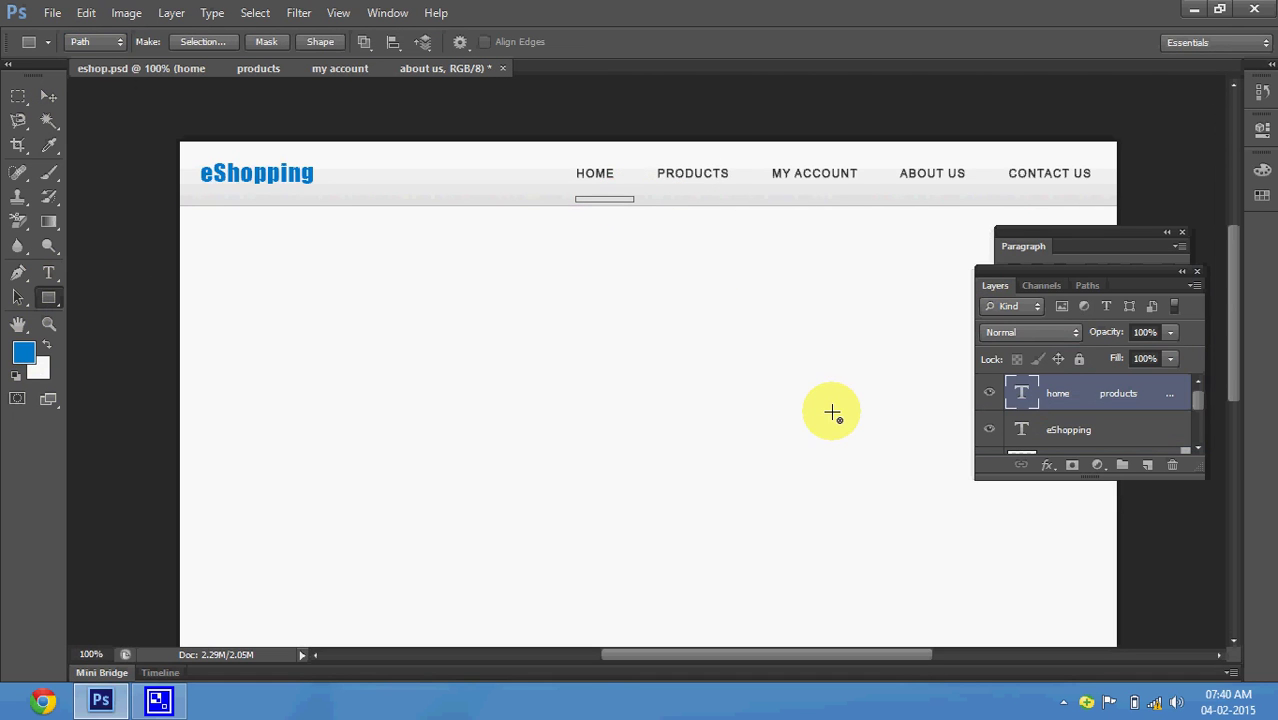
# - Fill the rectangle with blue on a new Layer 2, align it under HOME, and save
pyautogui.hotkey('ctrl', 'Return')
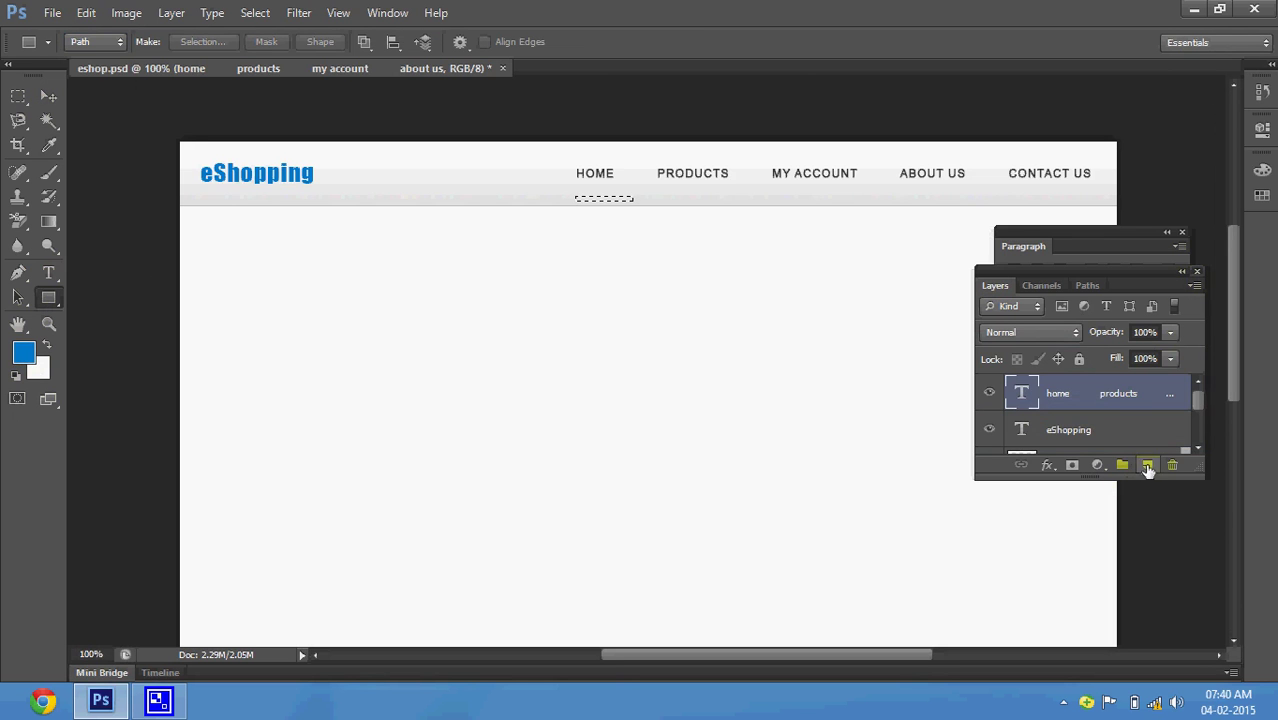
pyautogui.click(1147, 465)
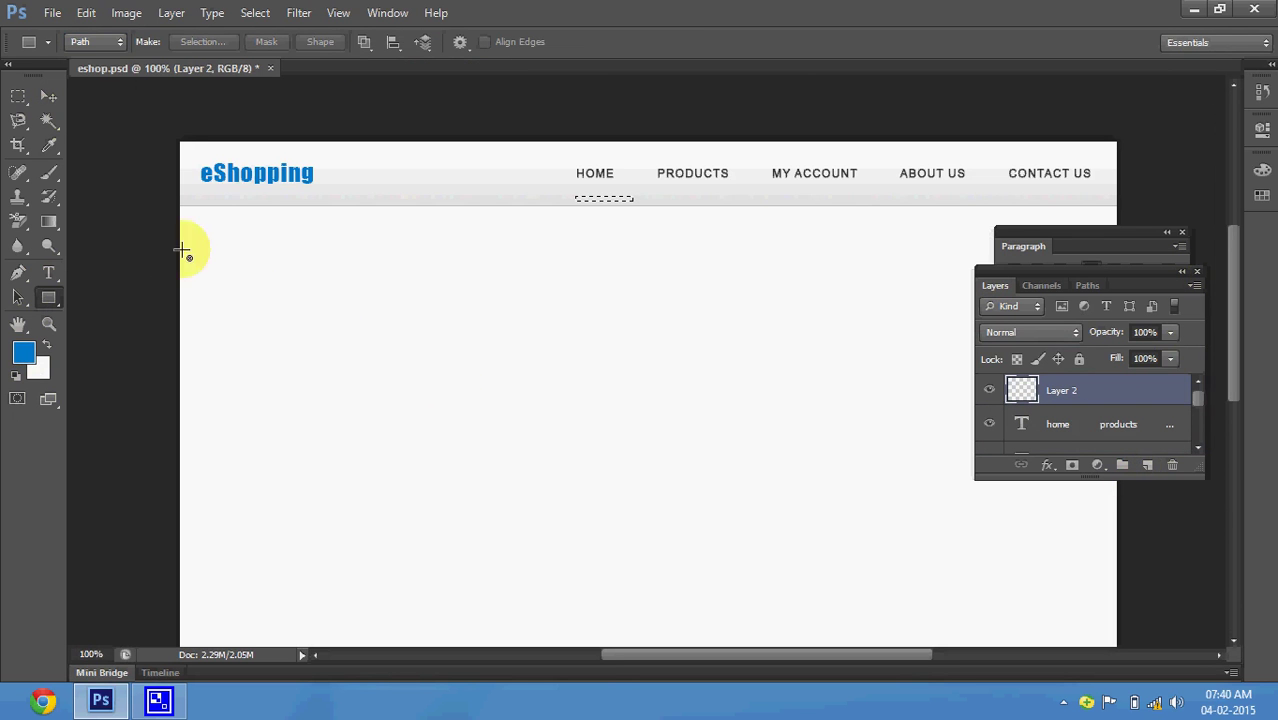
pyautogui.click(53, 223)
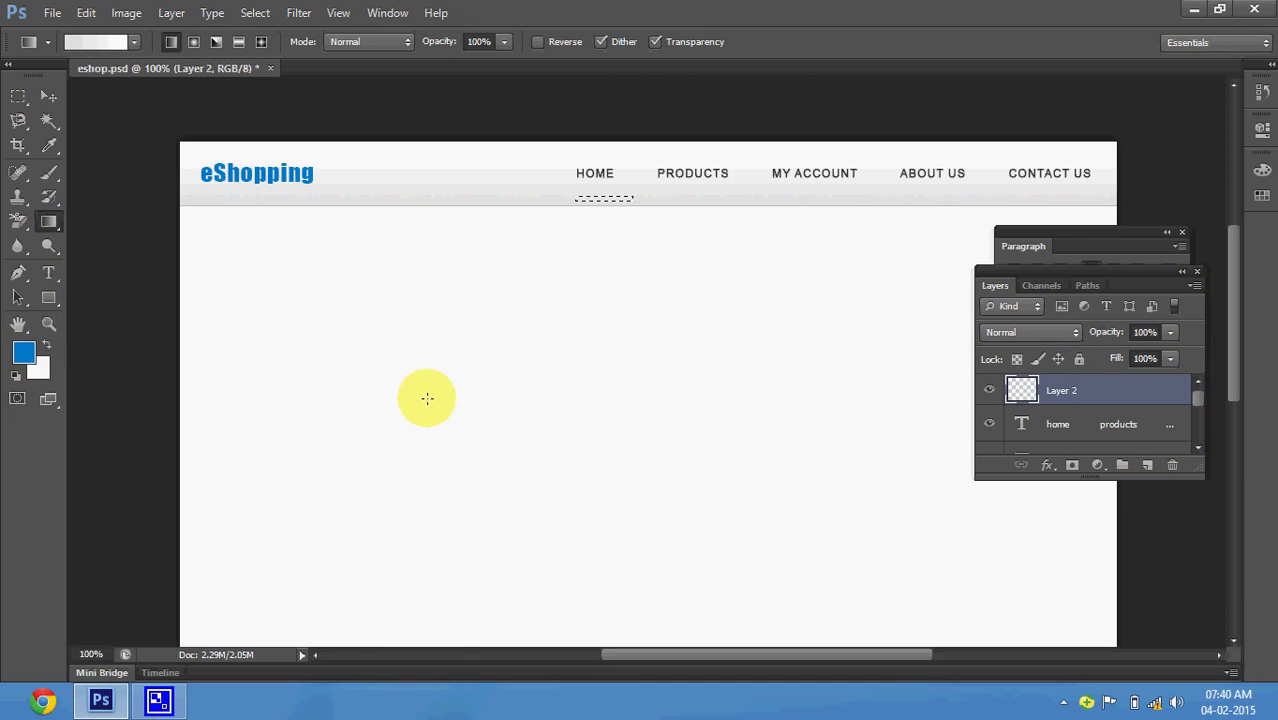
pyautogui.hotkey('alt', 'BackSpace')
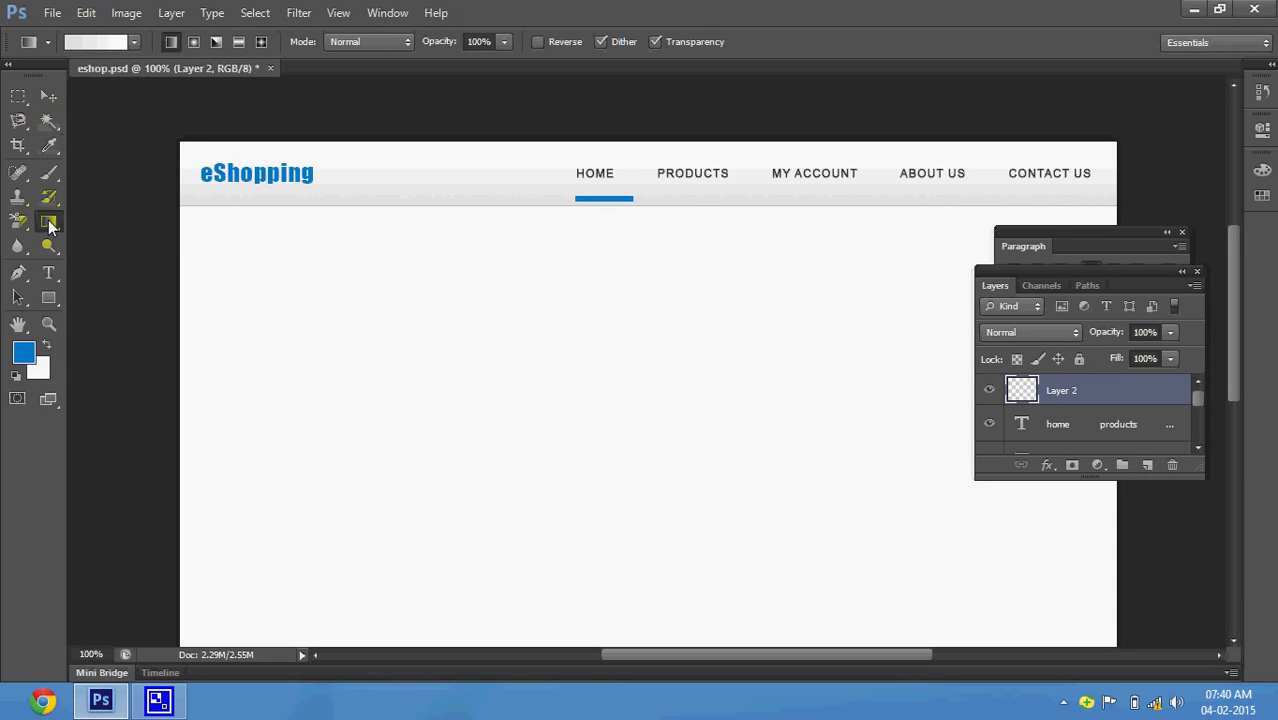
pyautogui.click(48, 220)
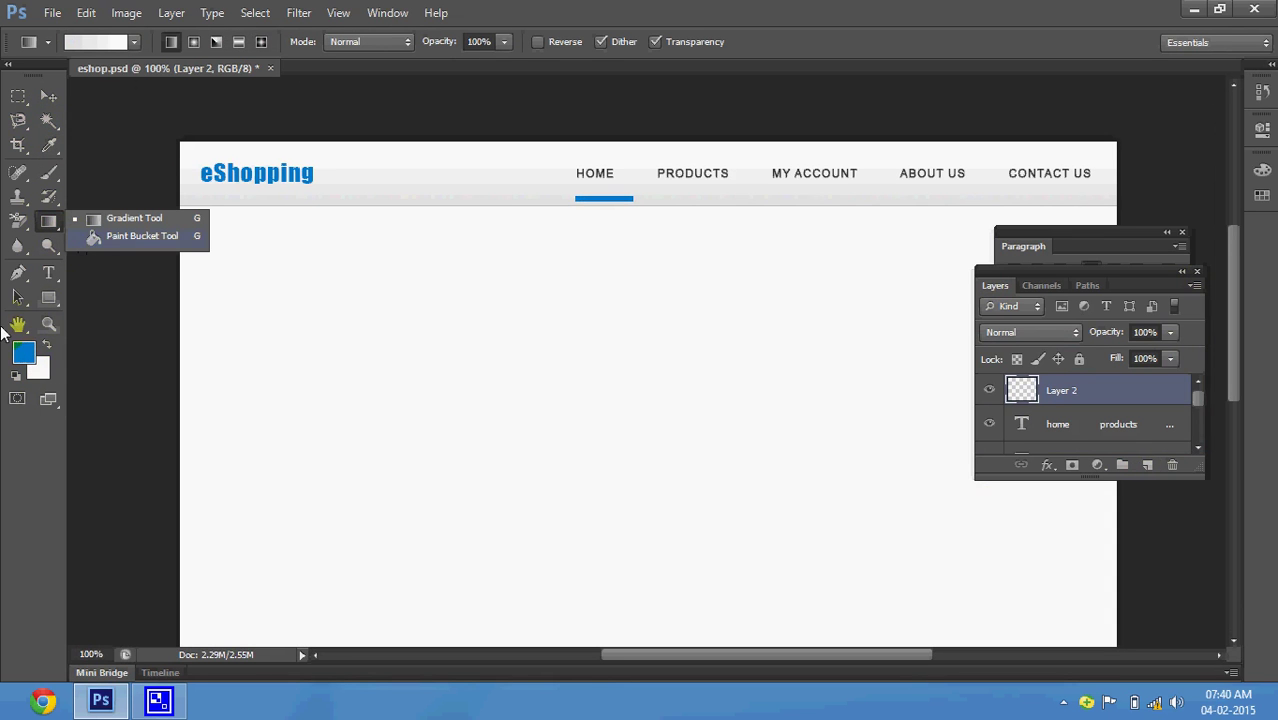
pyautogui.click(52, 96)
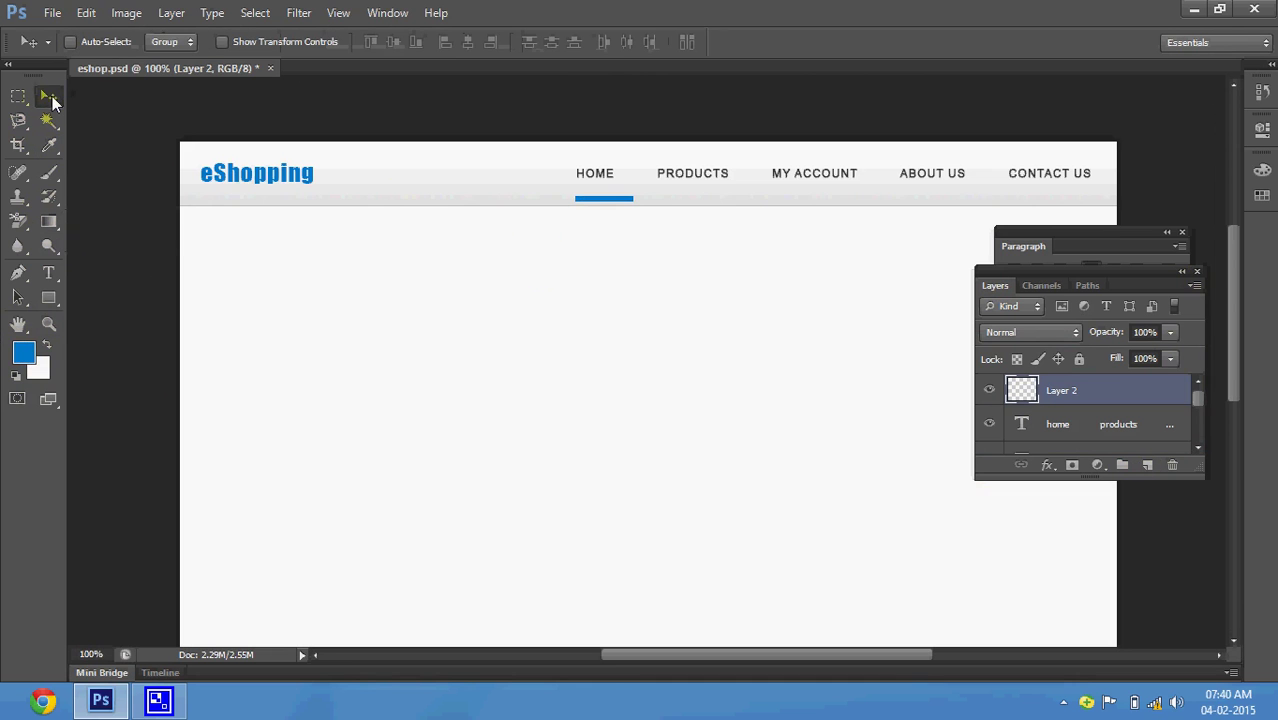
pyautogui.moveTo(607, 199); pyautogui.dragTo(599, 203)
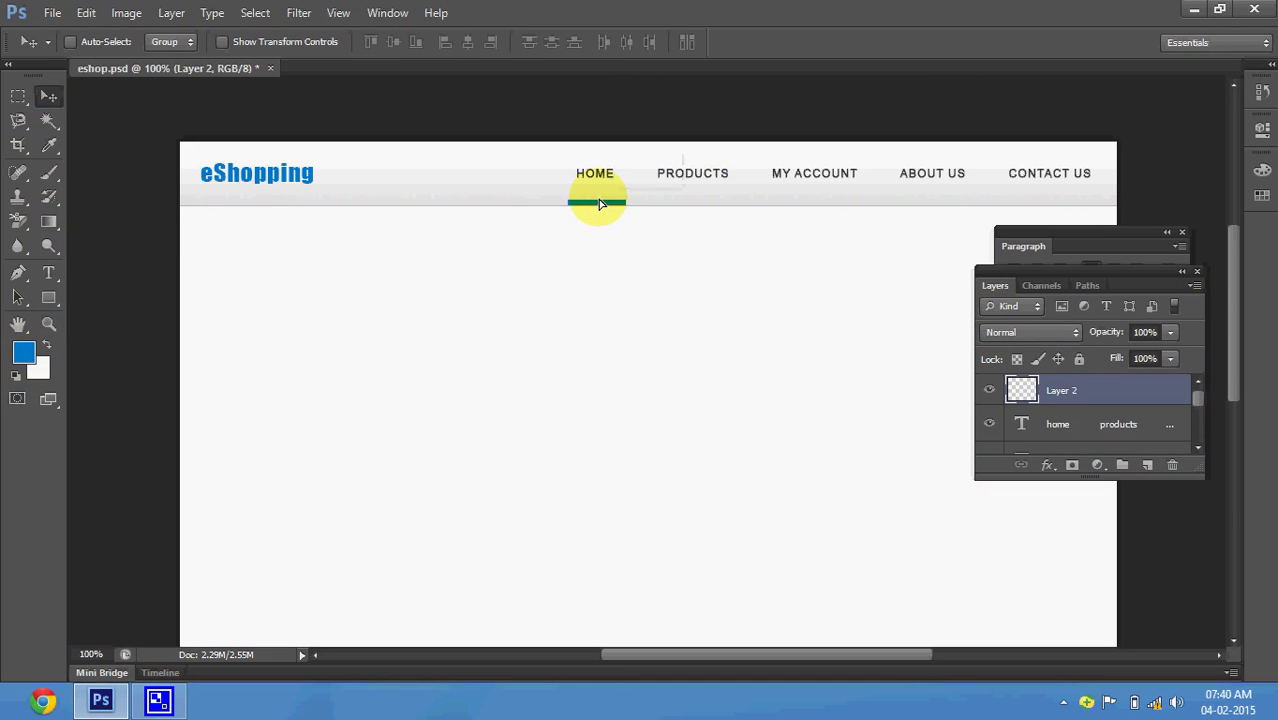
pyautogui.hotkey('ctrl', 's')
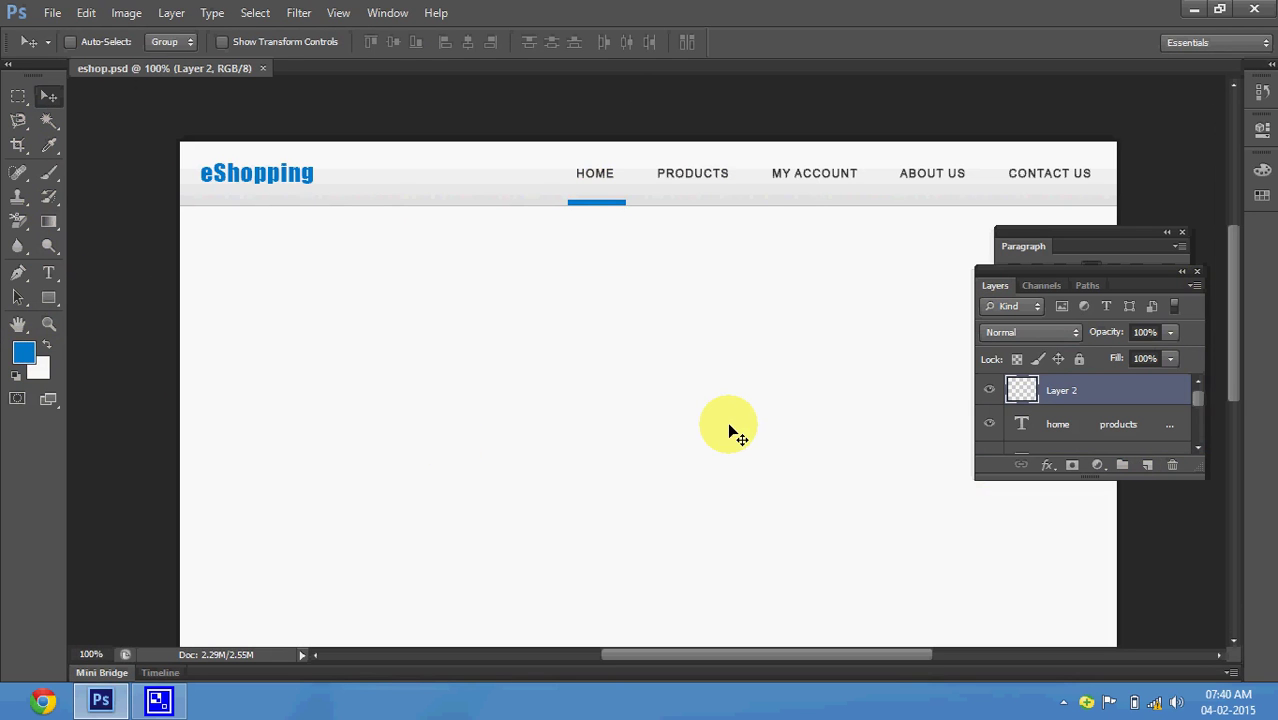
# - Set the HOME menu label's text colour to black
pyautogui.click(48, 272)
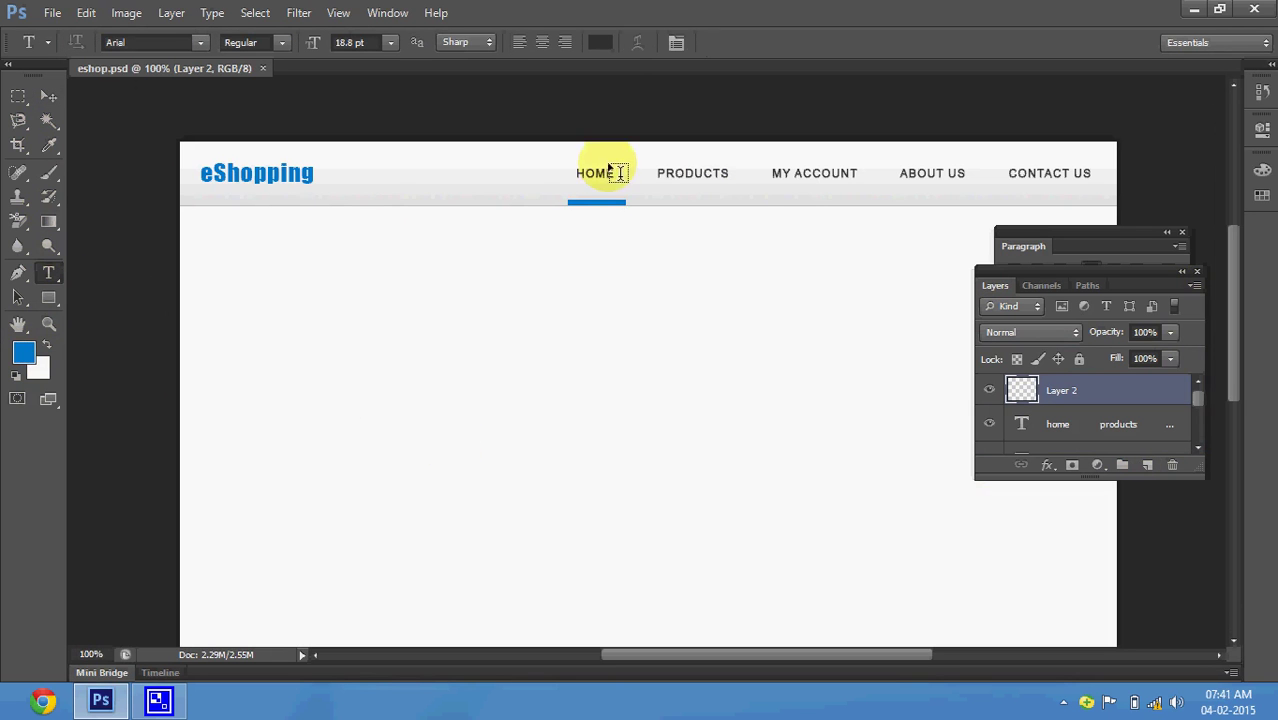
pyautogui.moveTo(613, 174); pyautogui.dragTo(573, 174)
pyautogui.click(606, 41)
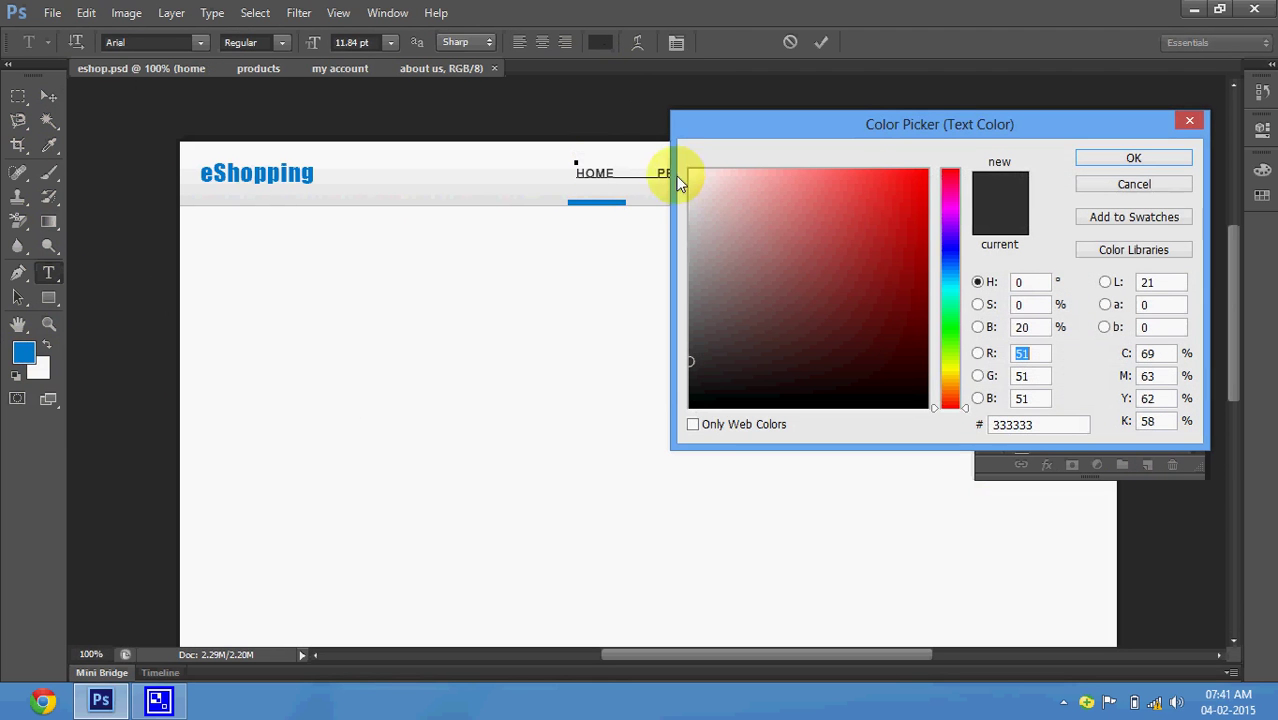
pyautogui.moveTo(722, 248); pyautogui.dragTo(689, 359)
pyautogui.moveTo(674, 455); pyautogui.dragTo(675, 447)
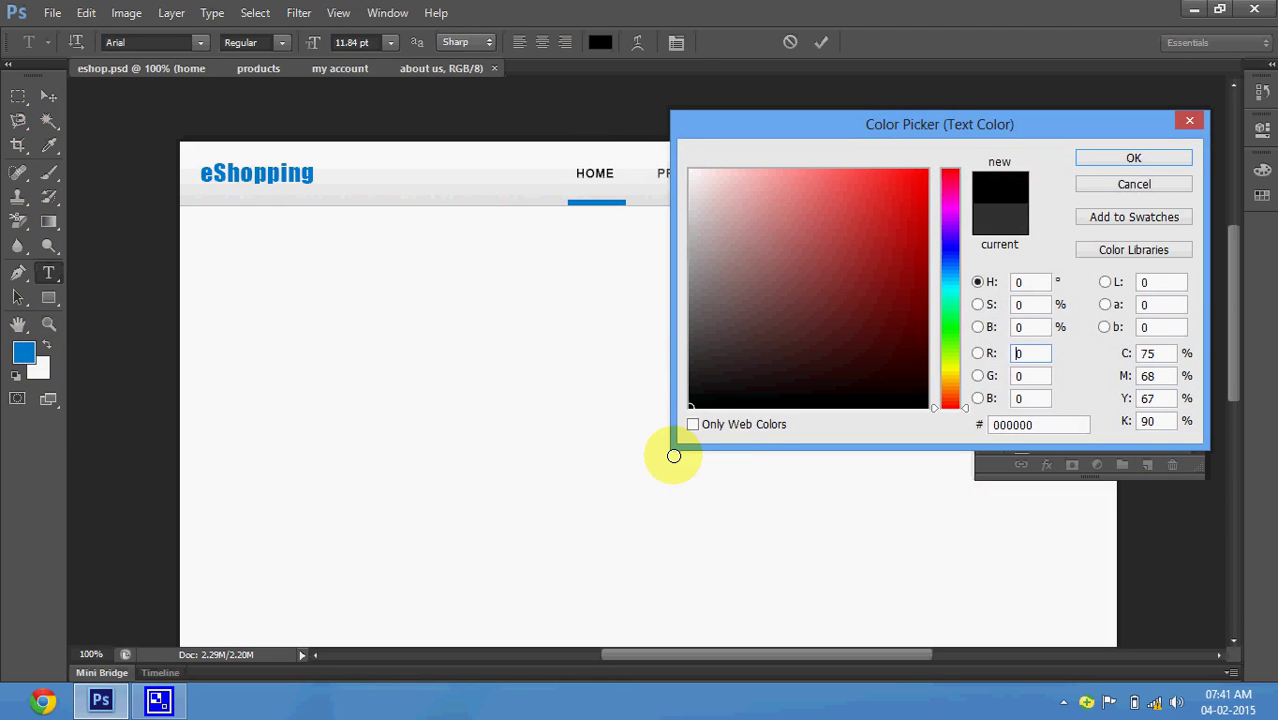
pyautogui.click(749, 402)
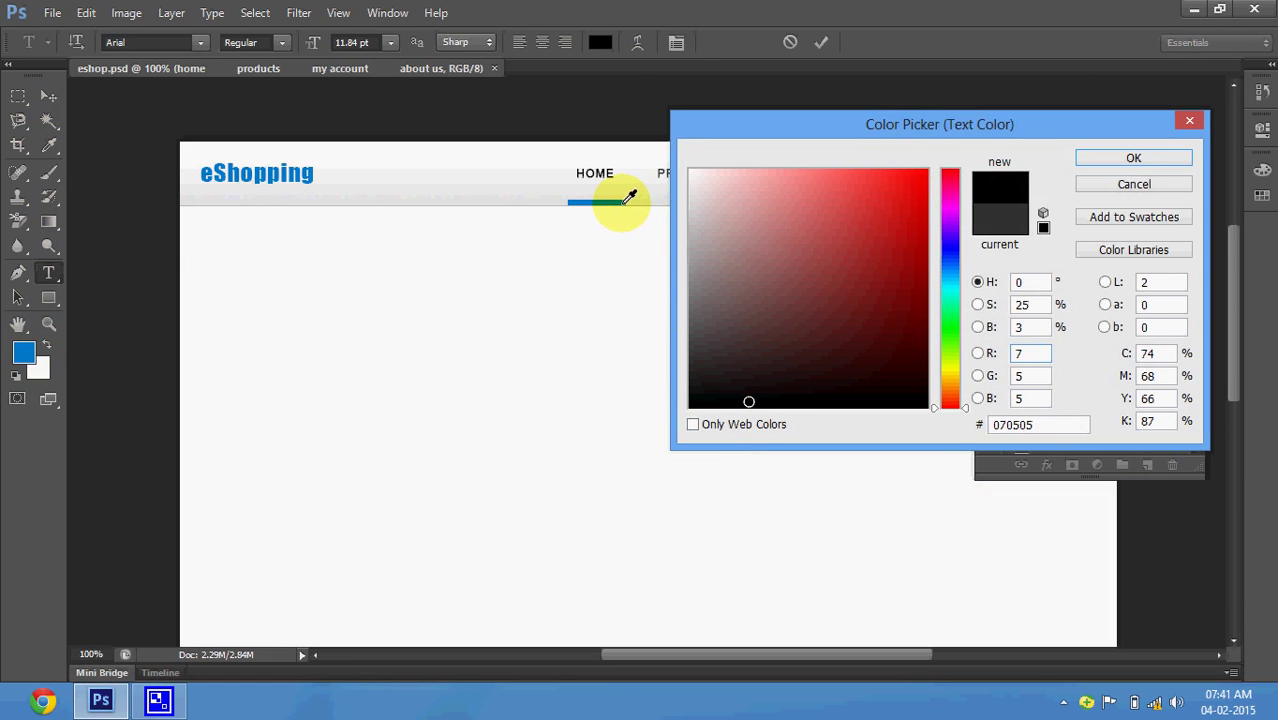
pyautogui.click(629, 196)
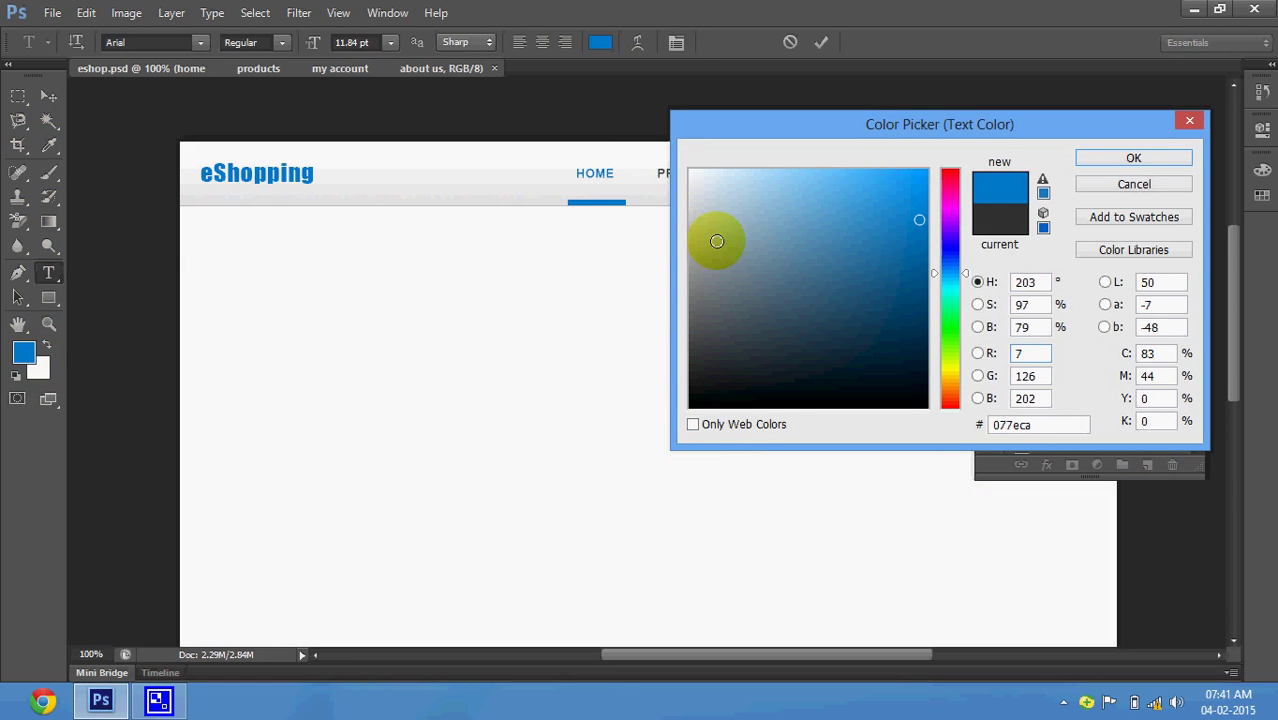
pyautogui.click(717, 241)
pyautogui.moveTo(704, 282)
pyautogui.mouseDown()
pyautogui.moveTo(713, 371)
pyautogui.moveTo(690, 410)
pyautogui.mouseUp()
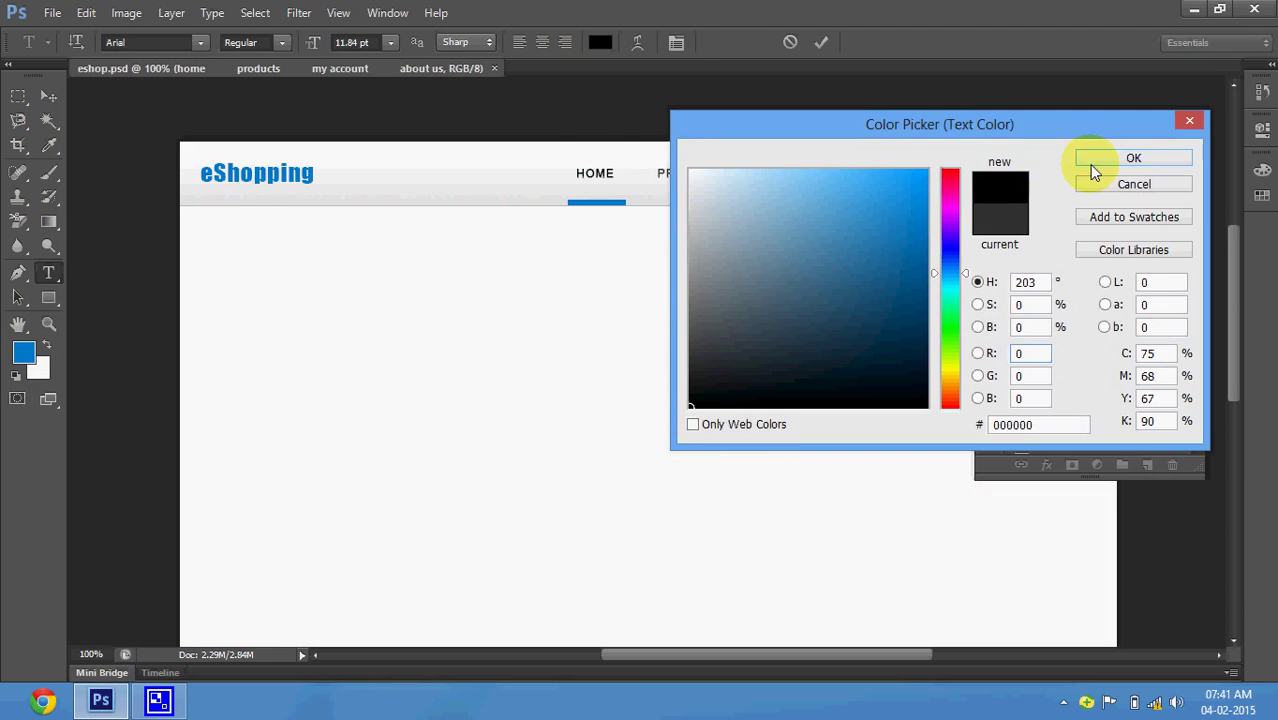
pyautogui.click(1090, 162)
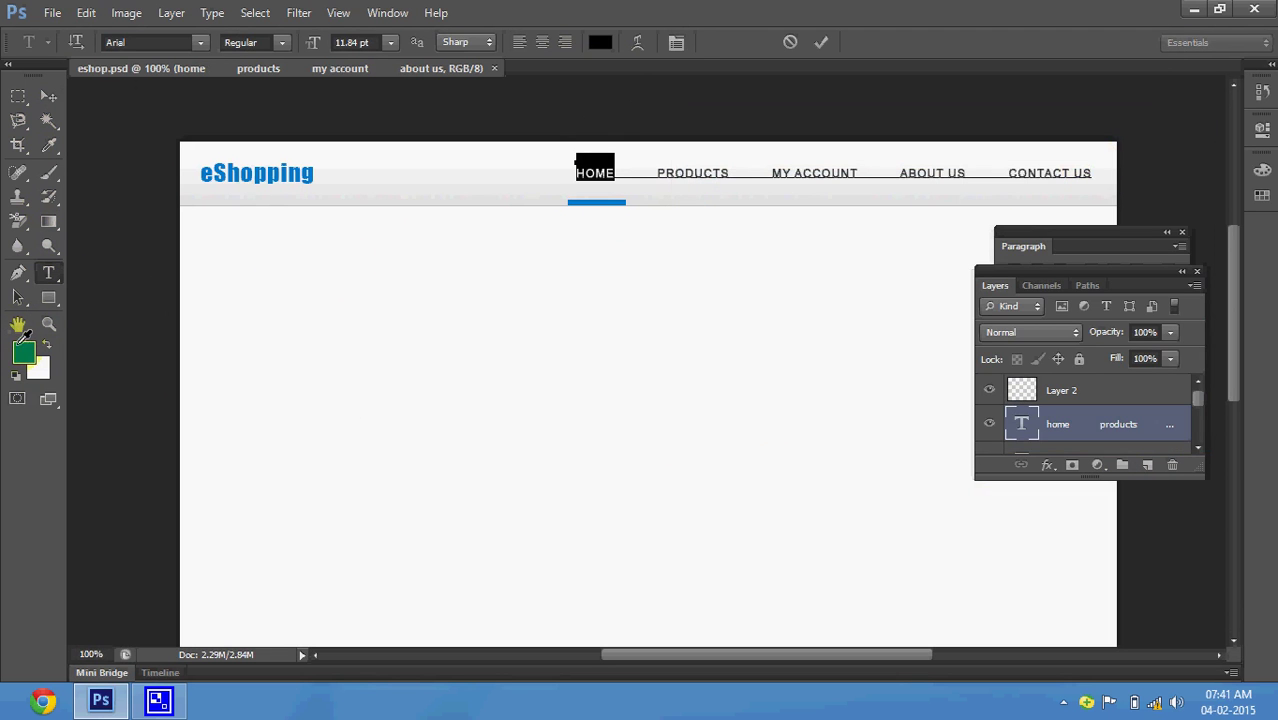
pyautogui.click(22, 350)
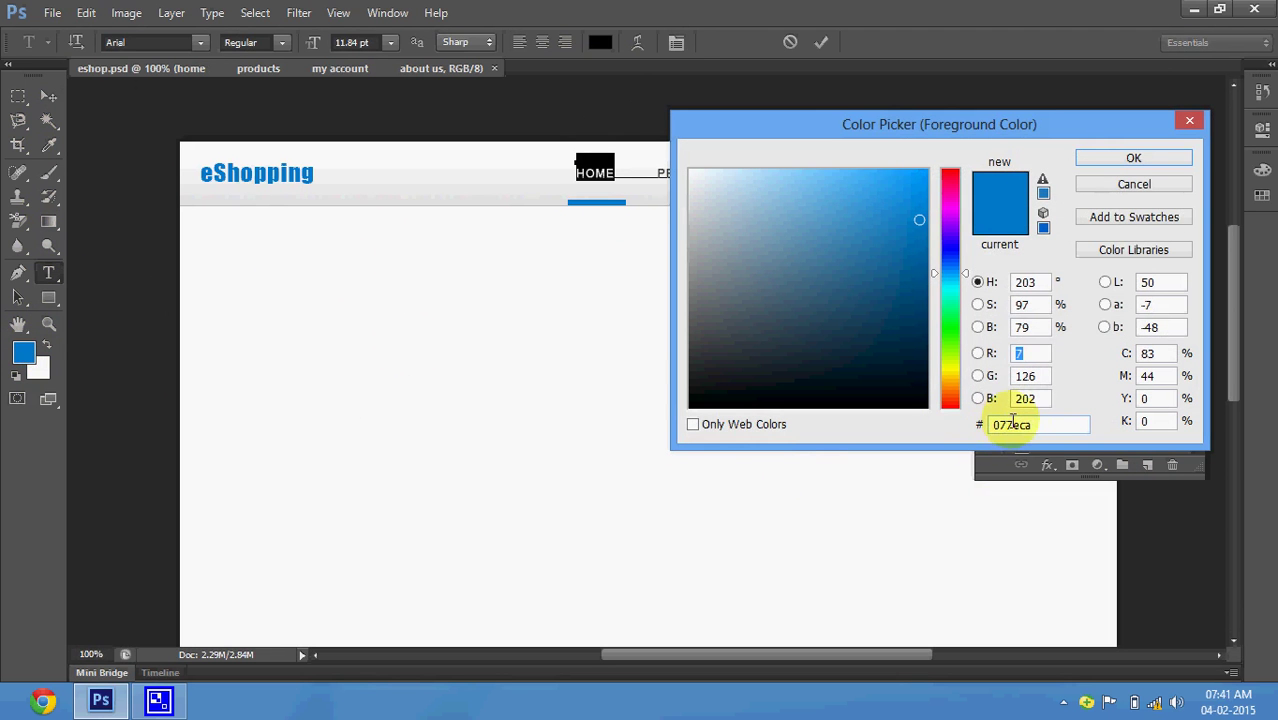
pyautogui.click(1098, 184)
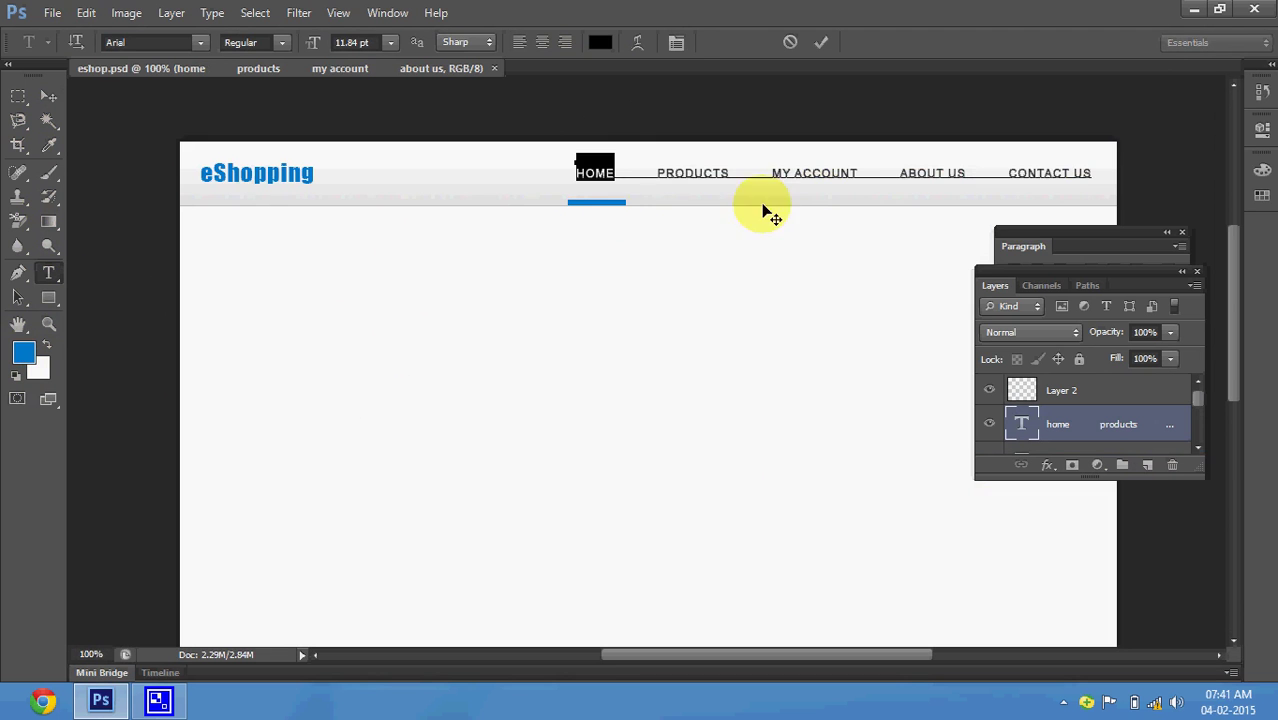
# - Colour the PRODUCTS through CONTACT US labels grey #818181 and save
pyautogui.moveTo(655, 176); pyautogui.dragTo(1133, 198)
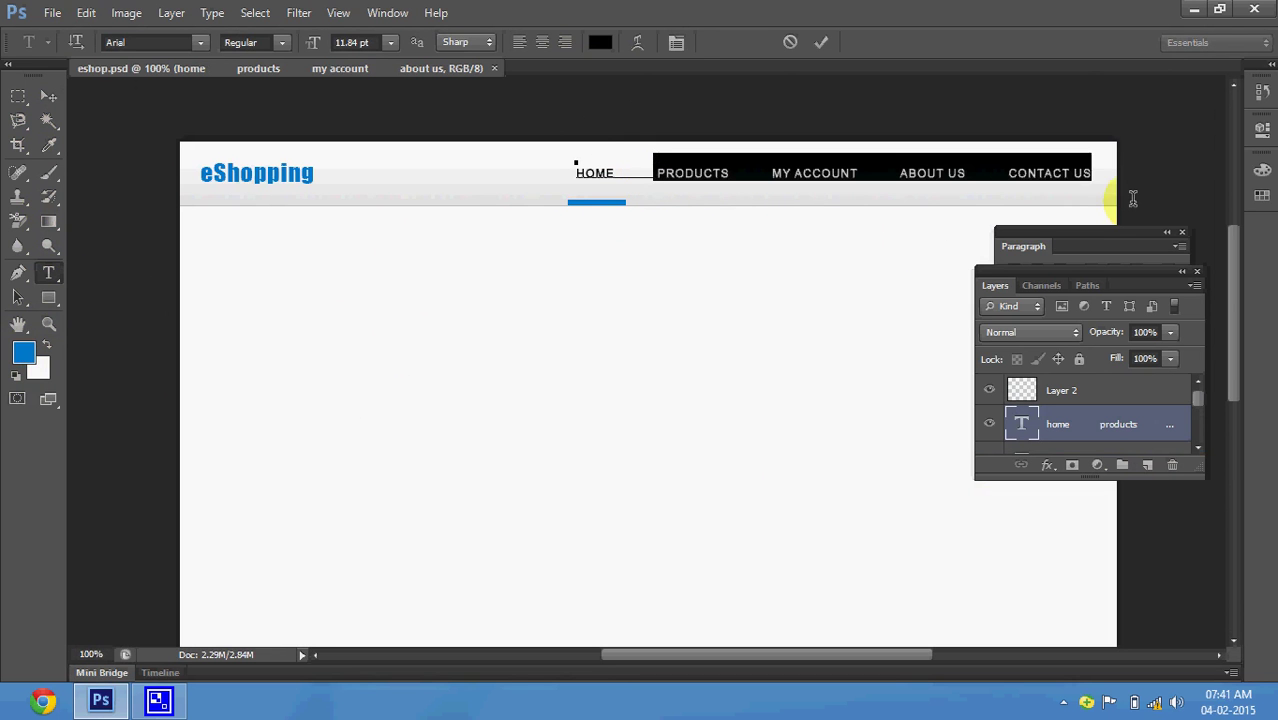
pyautogui.click(600, 42)
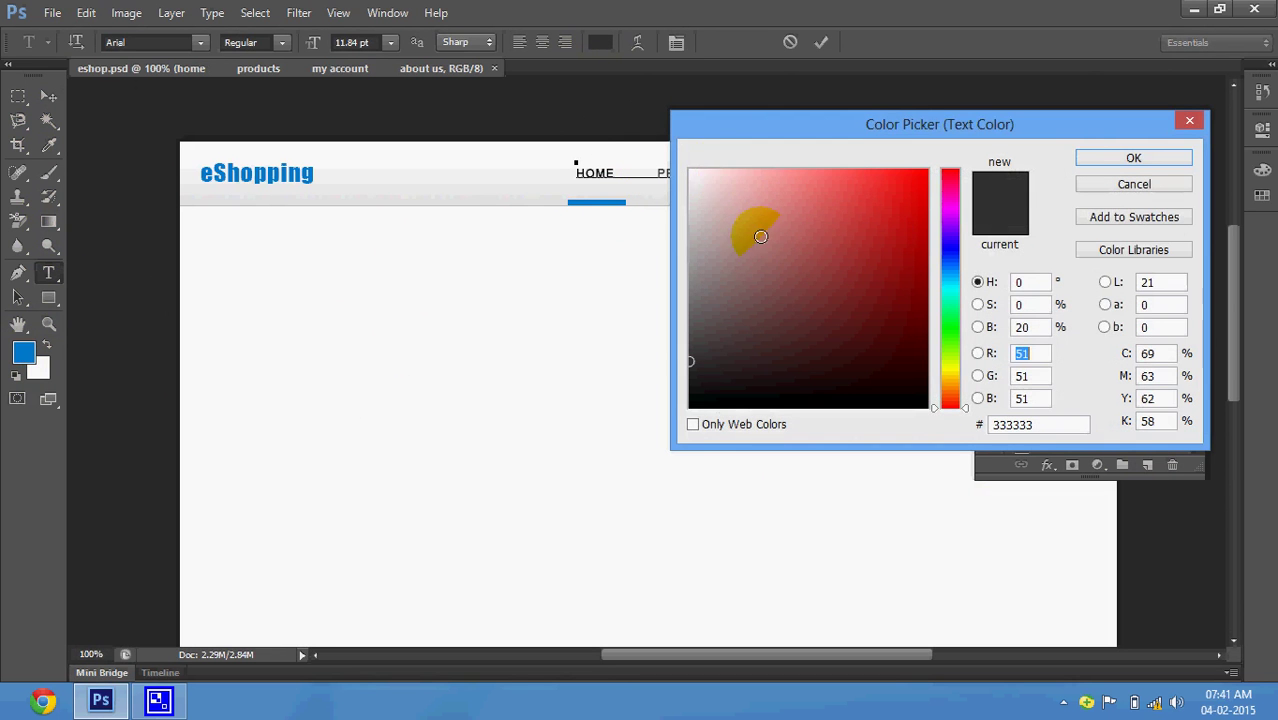
pyautogui.moveTo(726, 137); pyautogui.dragTo(800, 147)
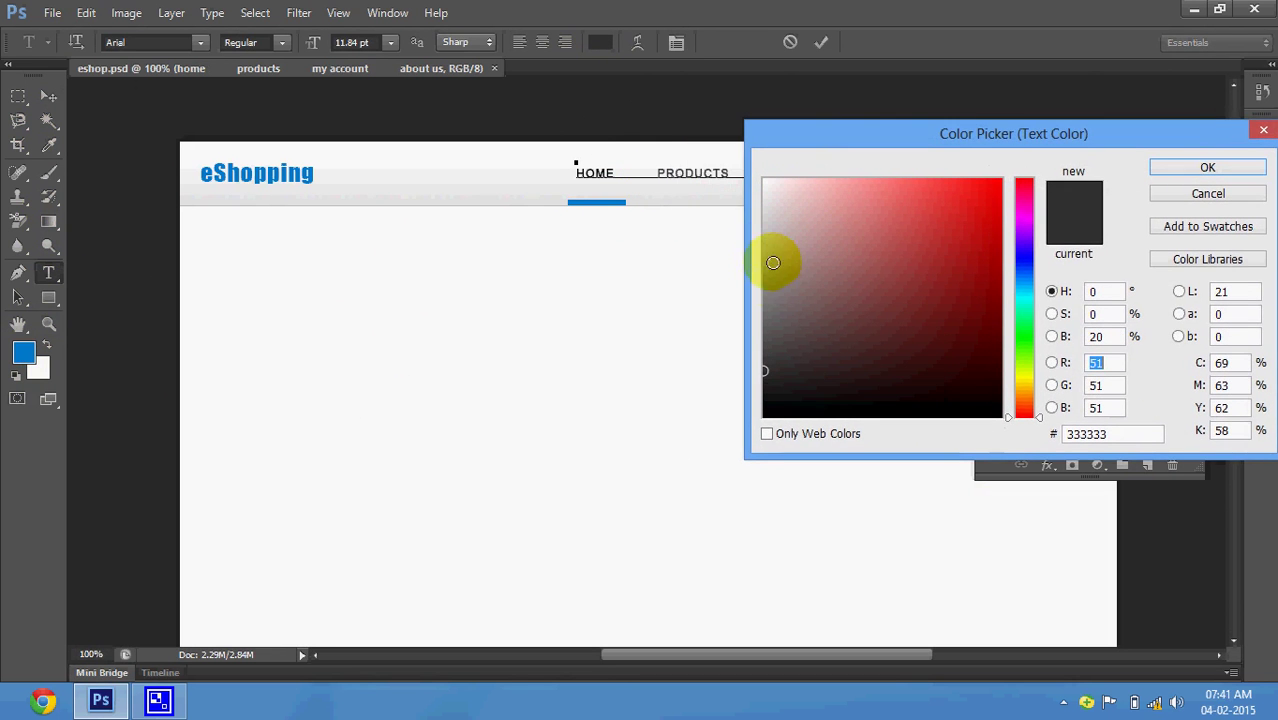
pyautogui.click(776, 313)
pyautogui.moveTo(749, 333); pyautogui.dragTo(757, 293)
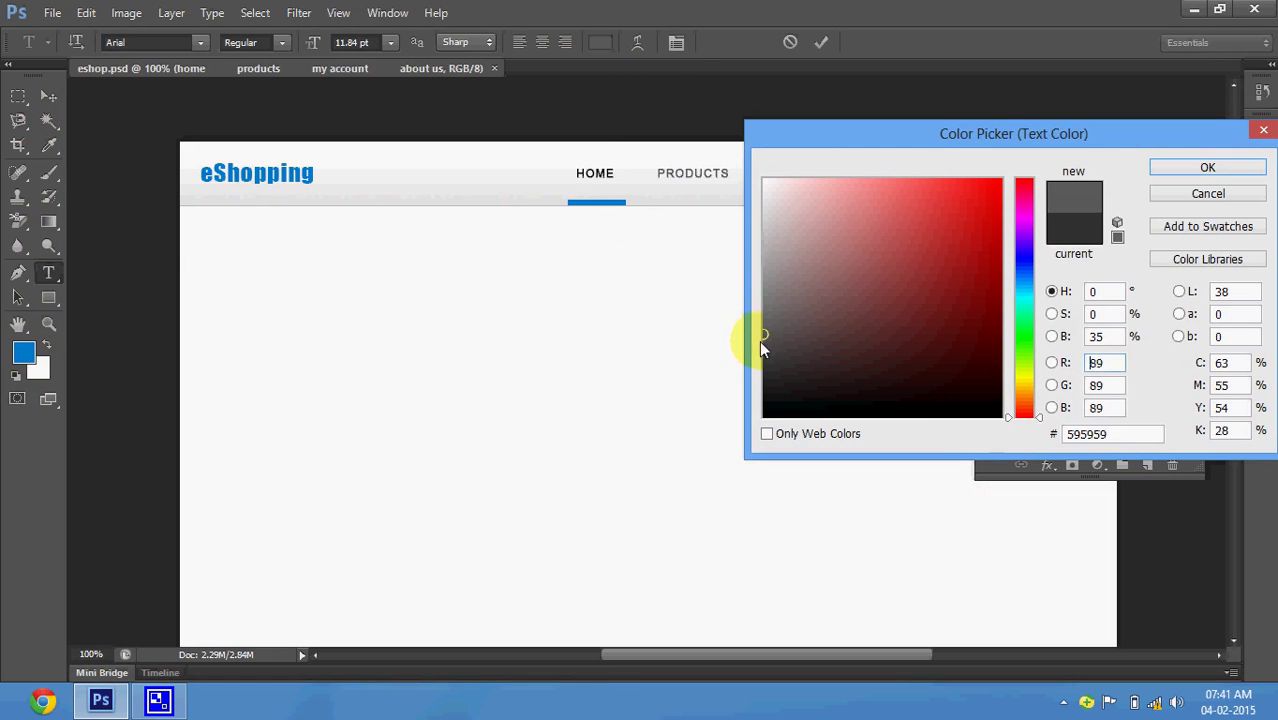
pyautogui.click(1207, 167)
pyautogui.click(48, 96)
pyautogui.hotkey('ctrl', 's')
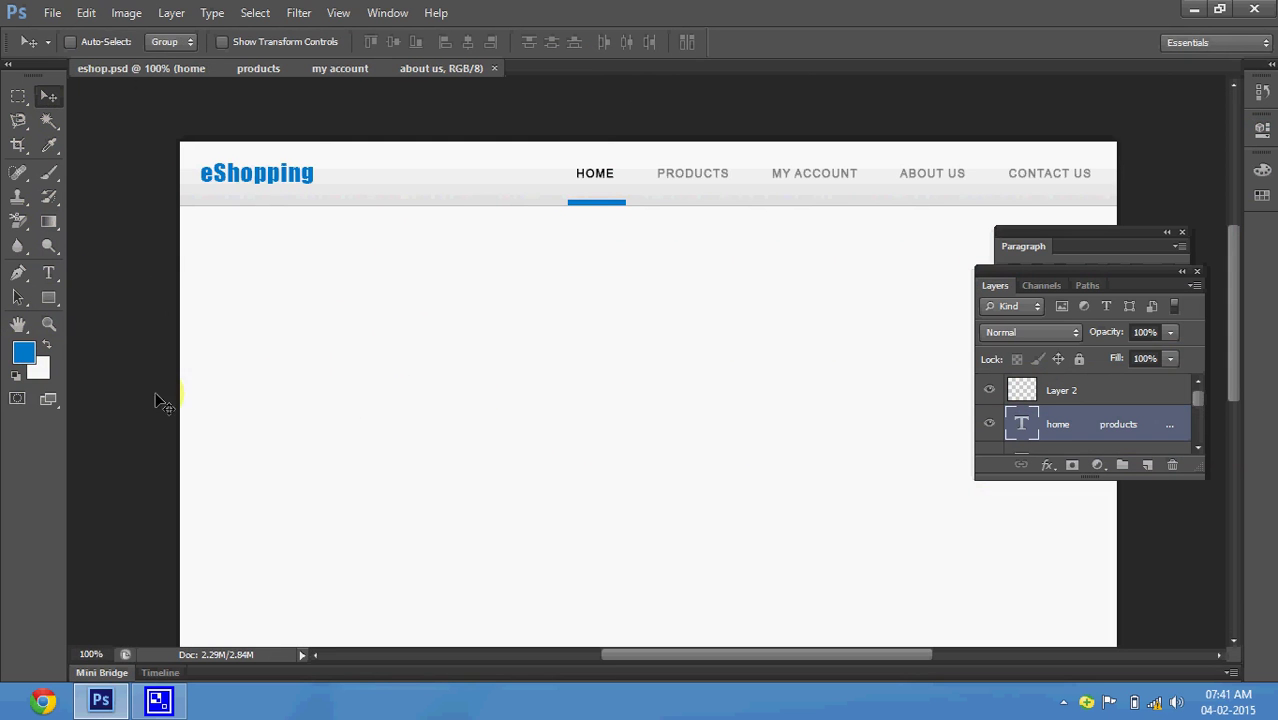
pyautogui.click(49, 298)
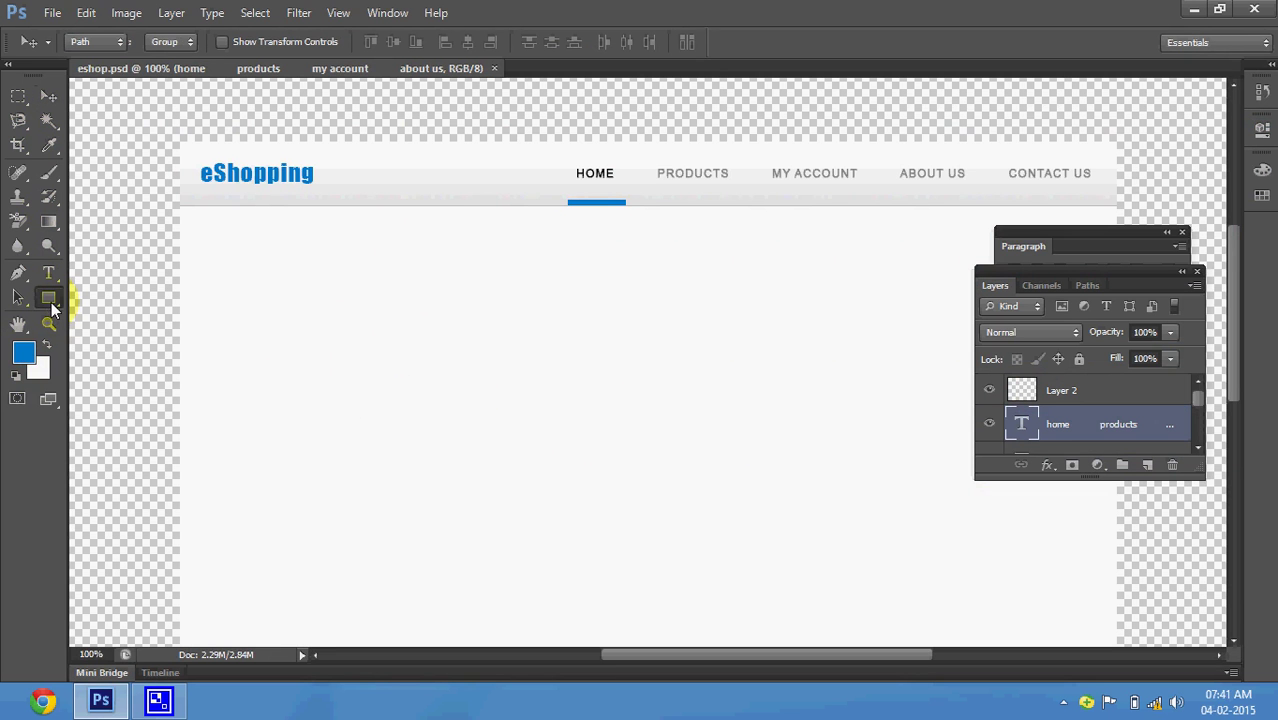
# - Select a full-width strip below the navigation and add a new Layer 3 for it
pyautogui.moveTo(181, 212)
pyautogui.mouseDown()
pyautogui.moveTo(1118, 190)
pyautogui.moveTo(1126, 232)
pyautogui.mouseUp()
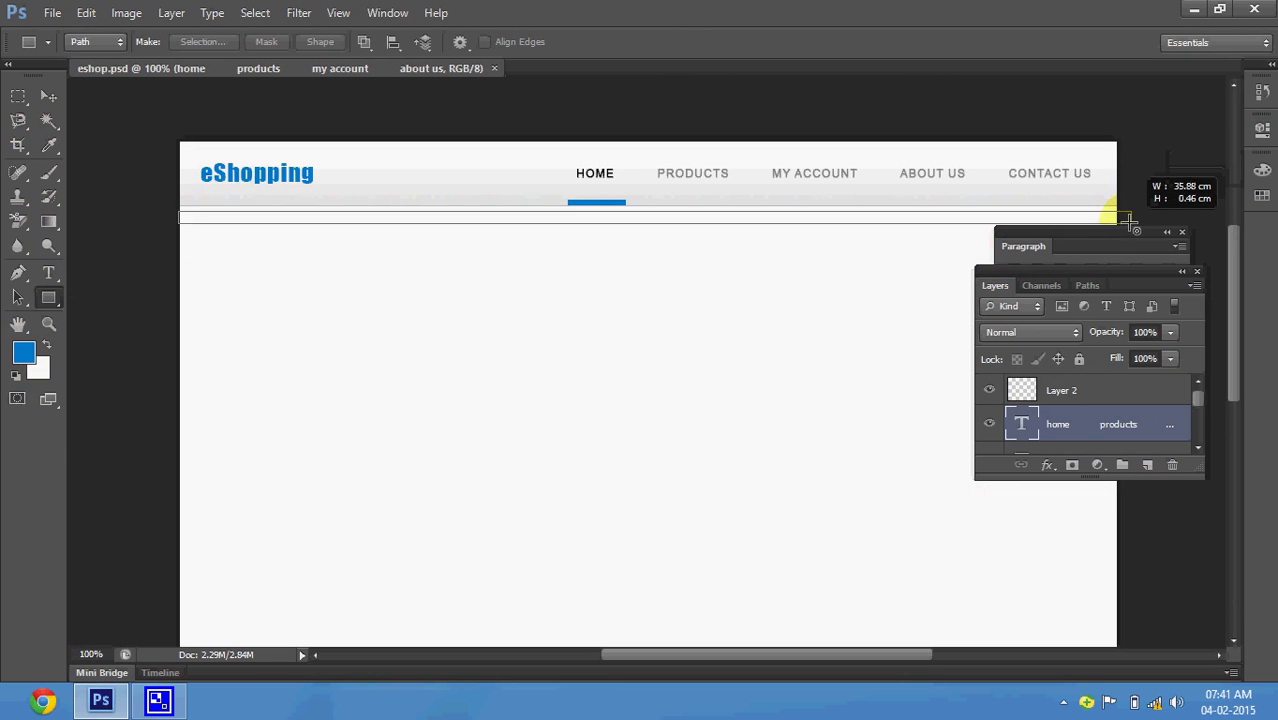
pyautogui.moveTo(1126, 232); pyautogui.dragTo(1004, 383)
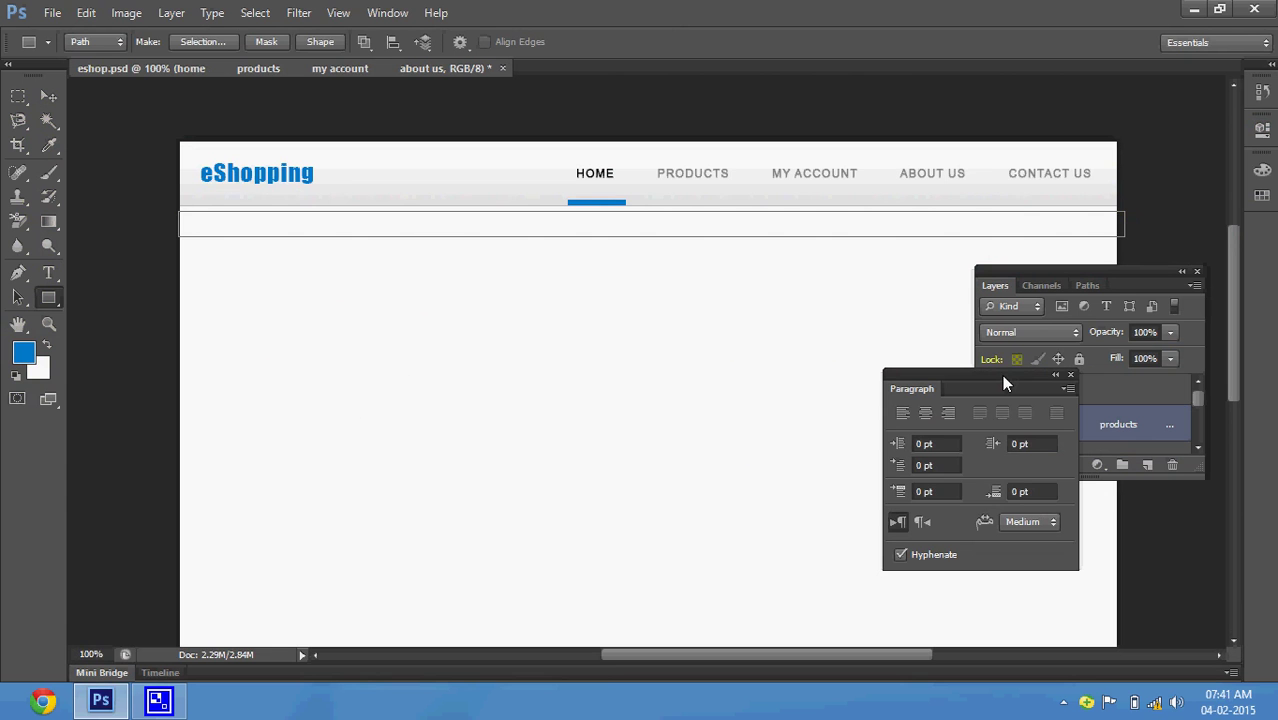
pyautogui.hotkey('ctrl', 'Return')
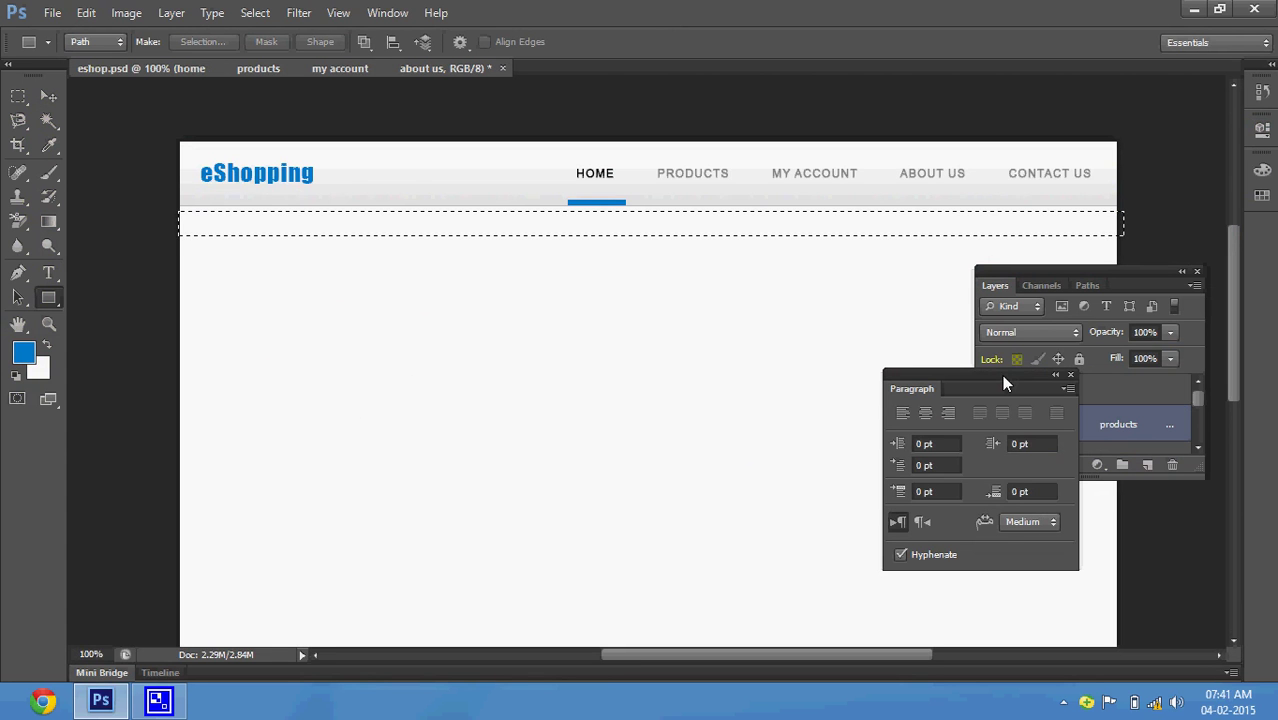
pyautogui.click(1071, 374)
pyautogui.click(1147, 465)
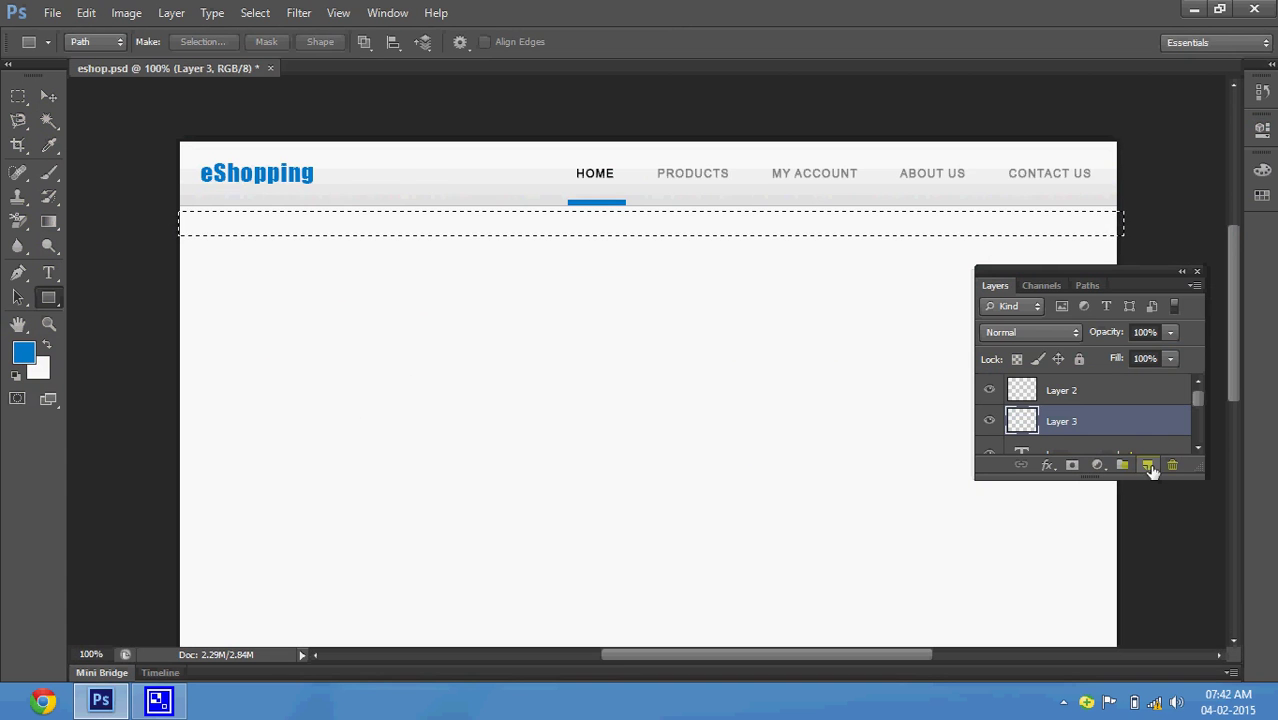
# - Fill the strip with dark blue #065a90
pyautogui.click(30, 357)
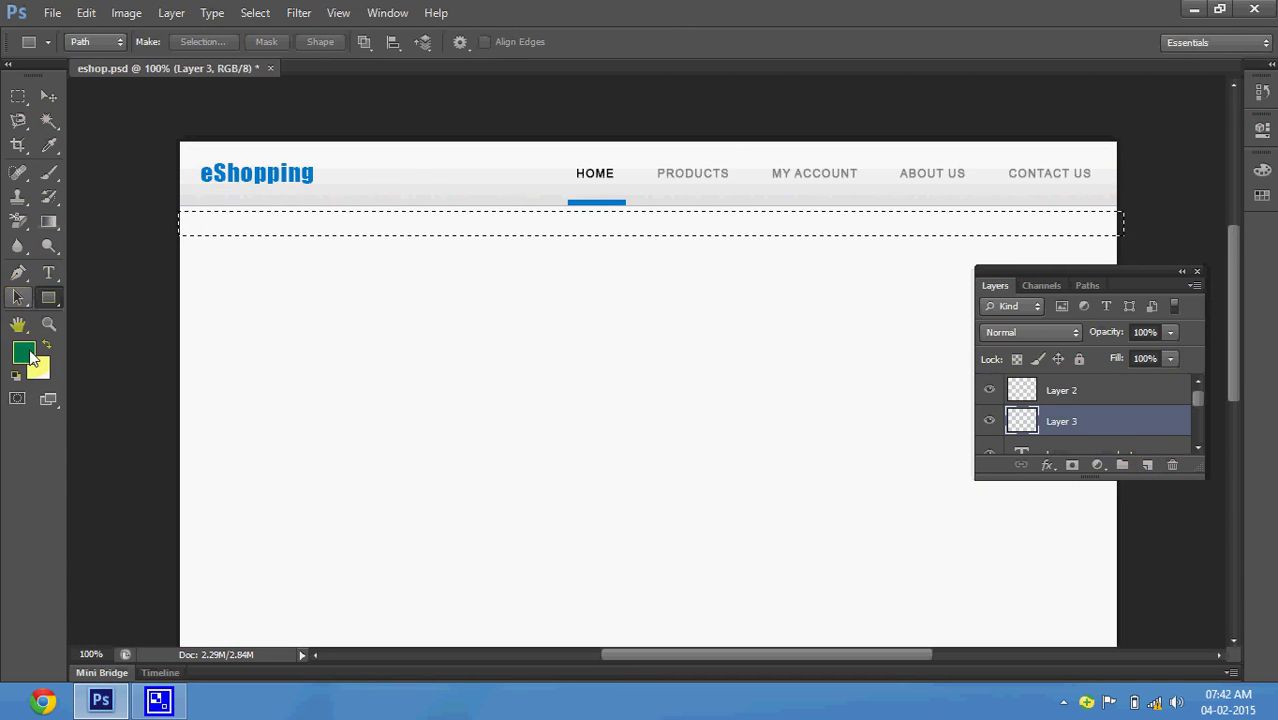
pyautogui.click(30, 357)
pyautogui.click(600, 200)
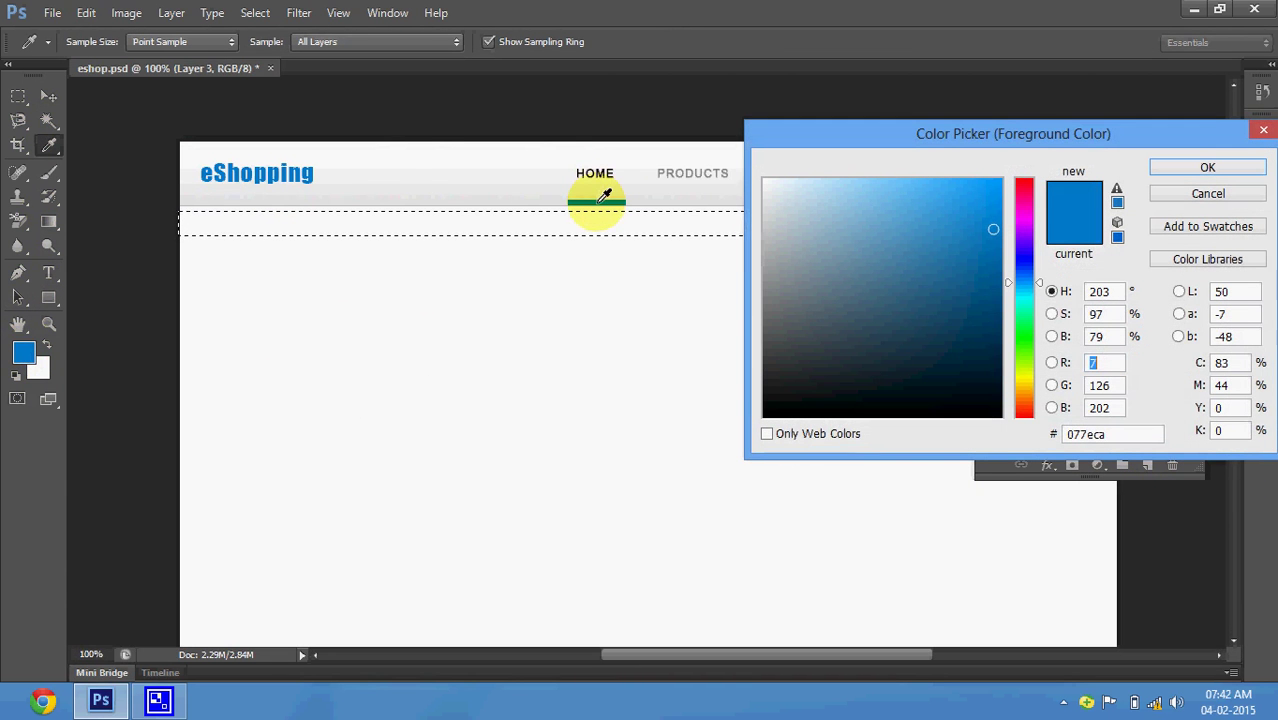
pyautogui.click(993, 285)
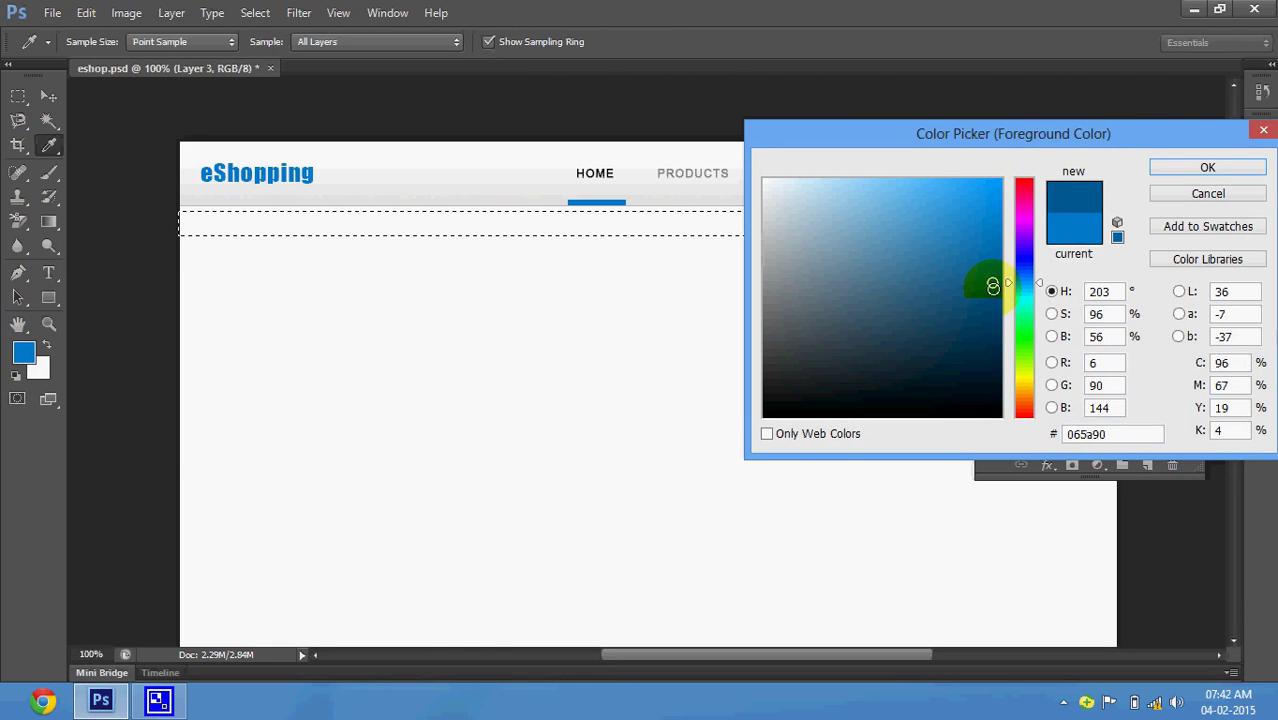
pyautogui.click(1156, 166)
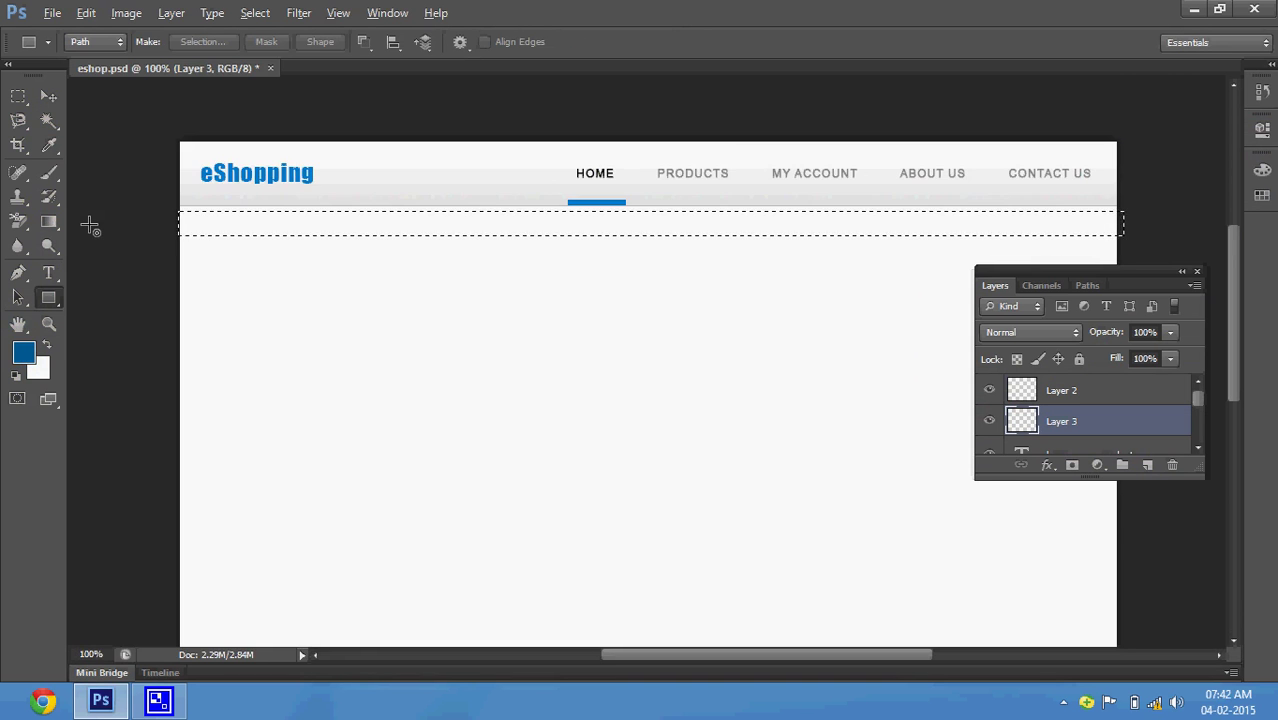
pyautogui.hotkey('alt', 'BackSpace')
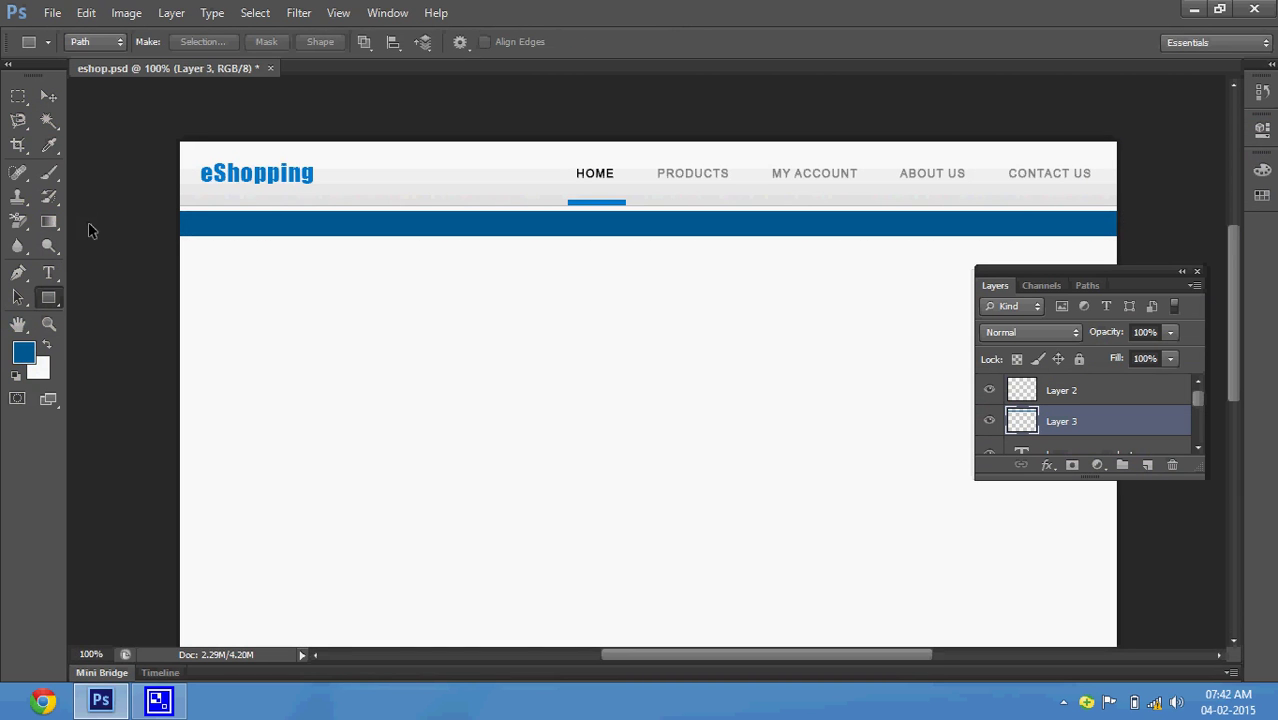
pyautogui.click(47, 98)
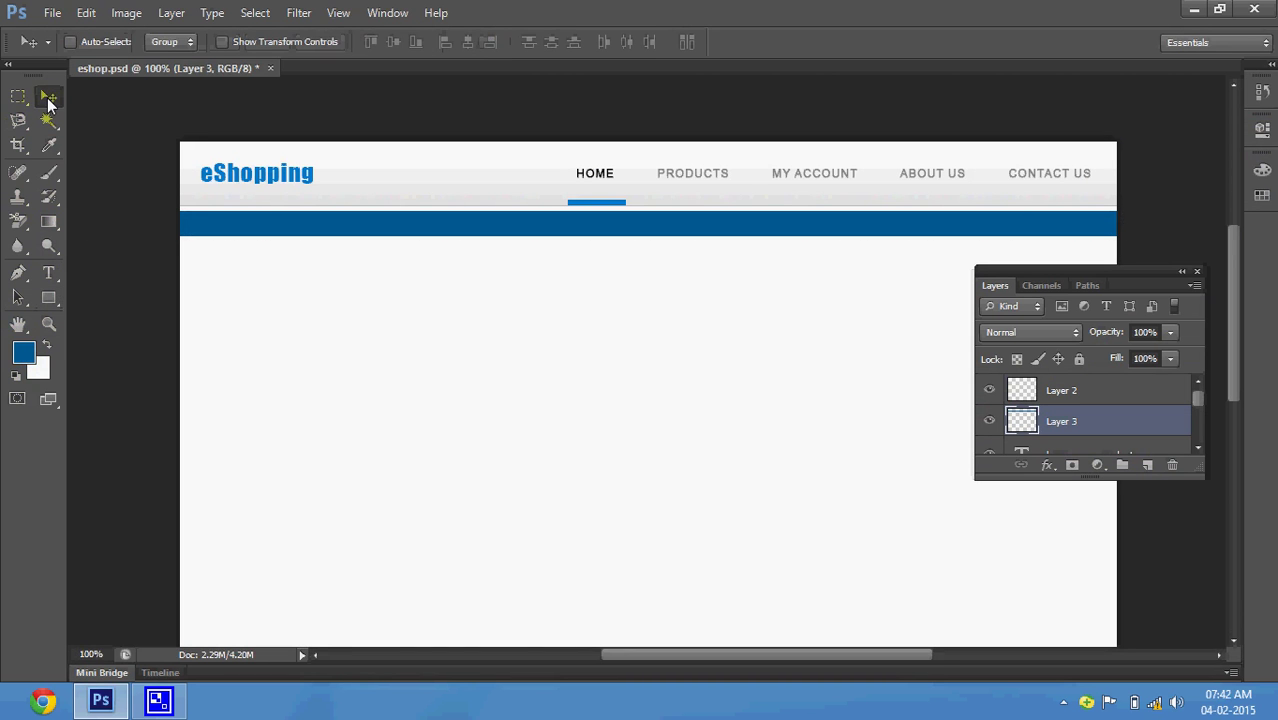
# - Nudge the blue bar into place and set Layer 3 opacity to 25%
pyautogui.press('Up')
pyautogui.press('Up')
pyautogui.press('Up')
pyautogui.press('Up')
pyautogui.press('Up')
pyautogui.press('Up')
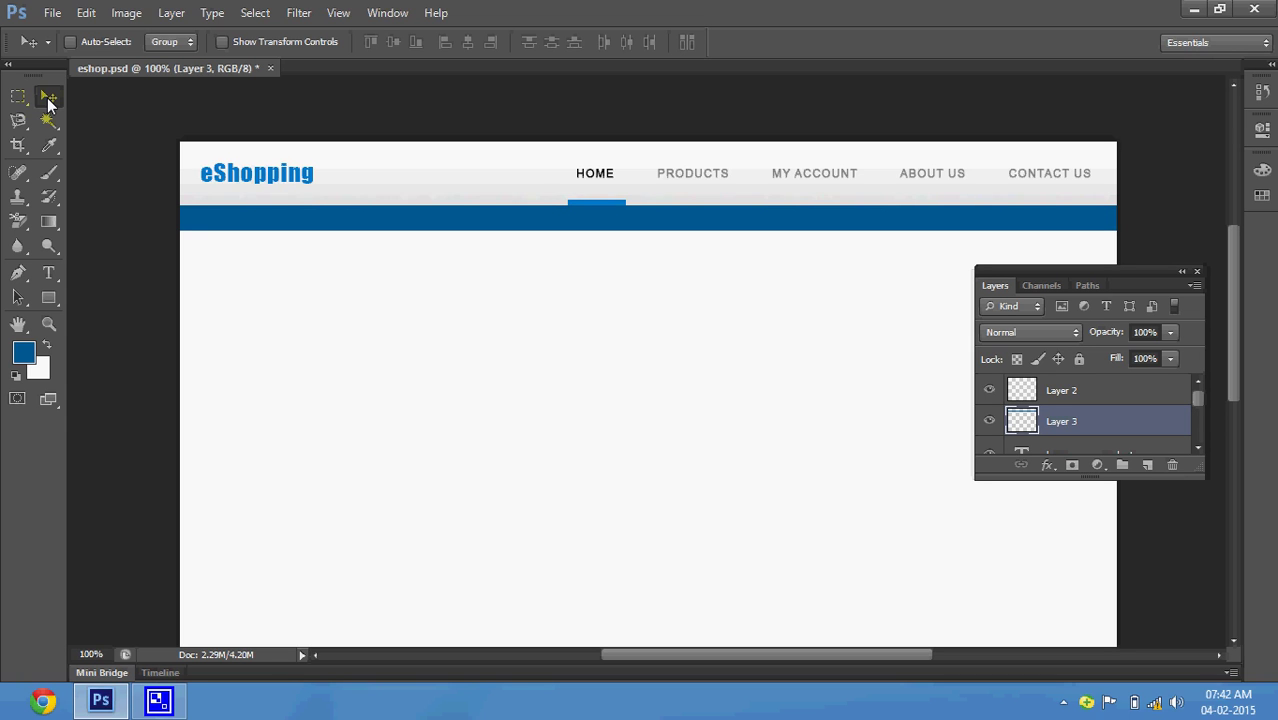
pyautogui.click(221, 256)
pyautogui.press('Down')
pyautogui.press('Down')
pyautogui.press('Down')
pyautogui.press('Up')
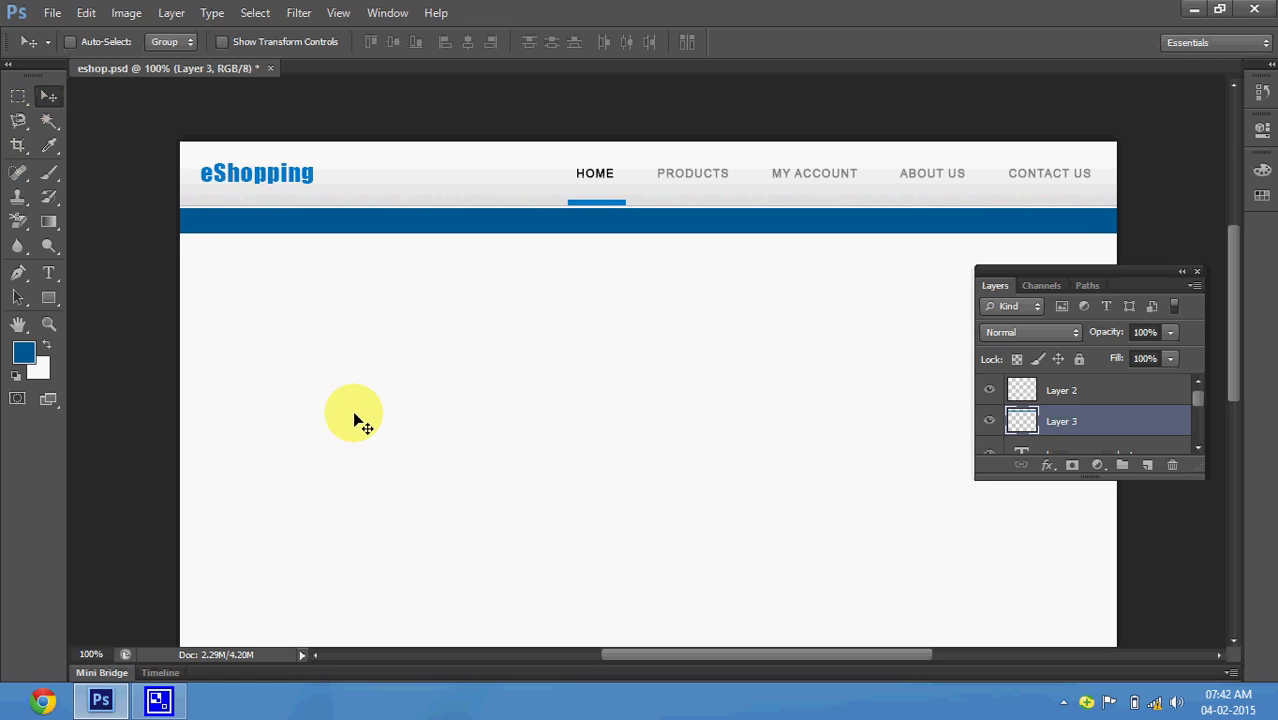
pyautogui.press('2')
pyautogui.press('5')
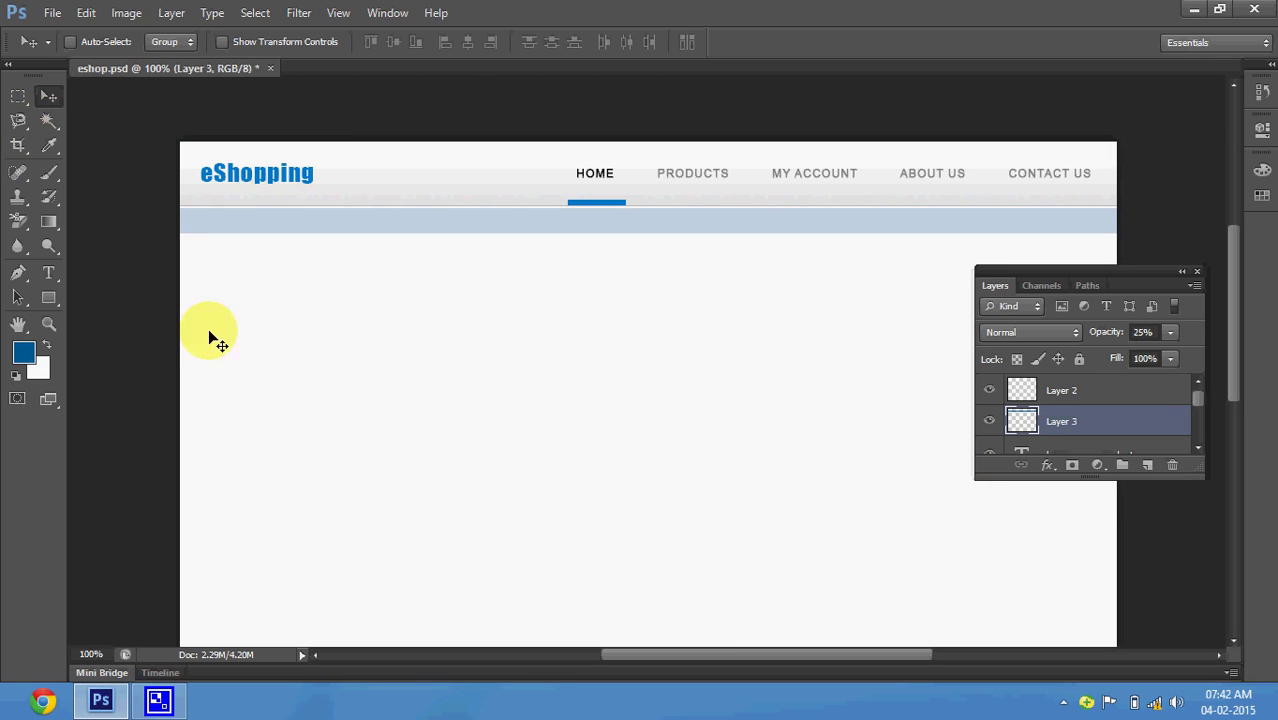
pyautogui.click(49, 272)
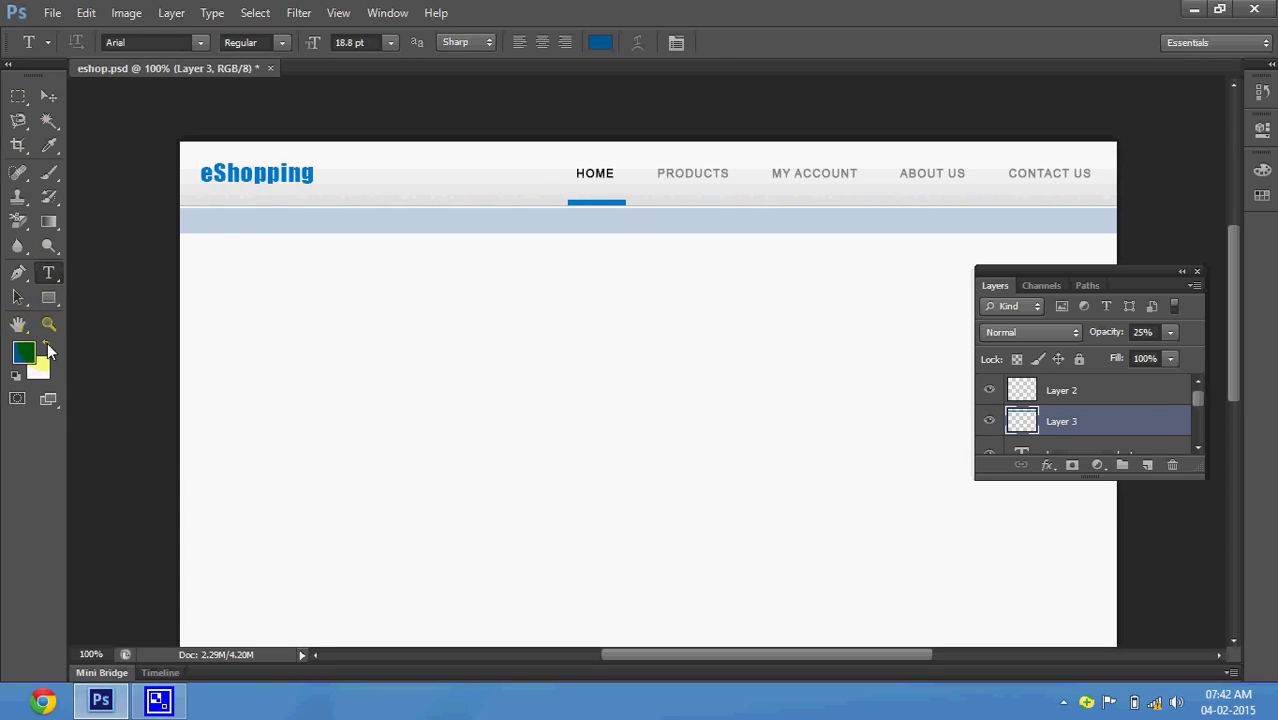
# - Type the heading 'TOP PRODUCT' at the left end of the pale band
pyautogui.click(222, 218)
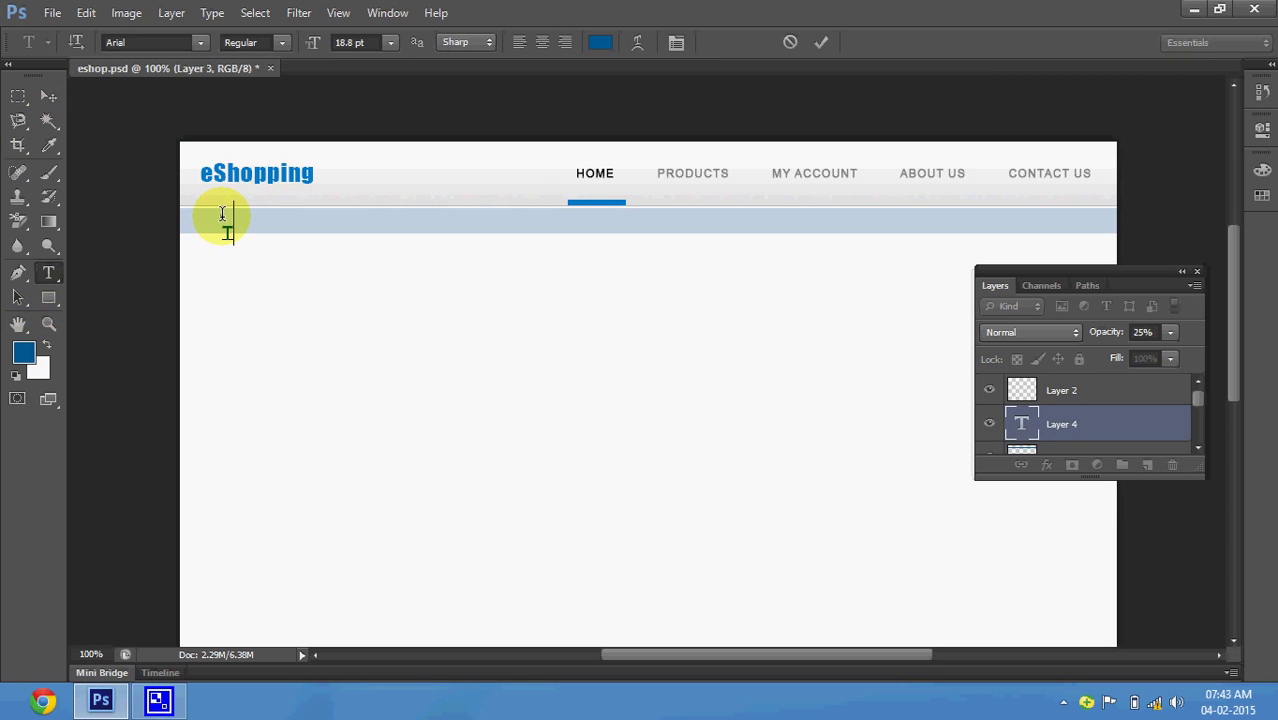
pyautogui.write('TOP PRODUCT')
pyautogui.hotkey('ctrl', 'Return')
pyautogui.press('capslock')
pyautogui.hotkey('ctrl', 'a')
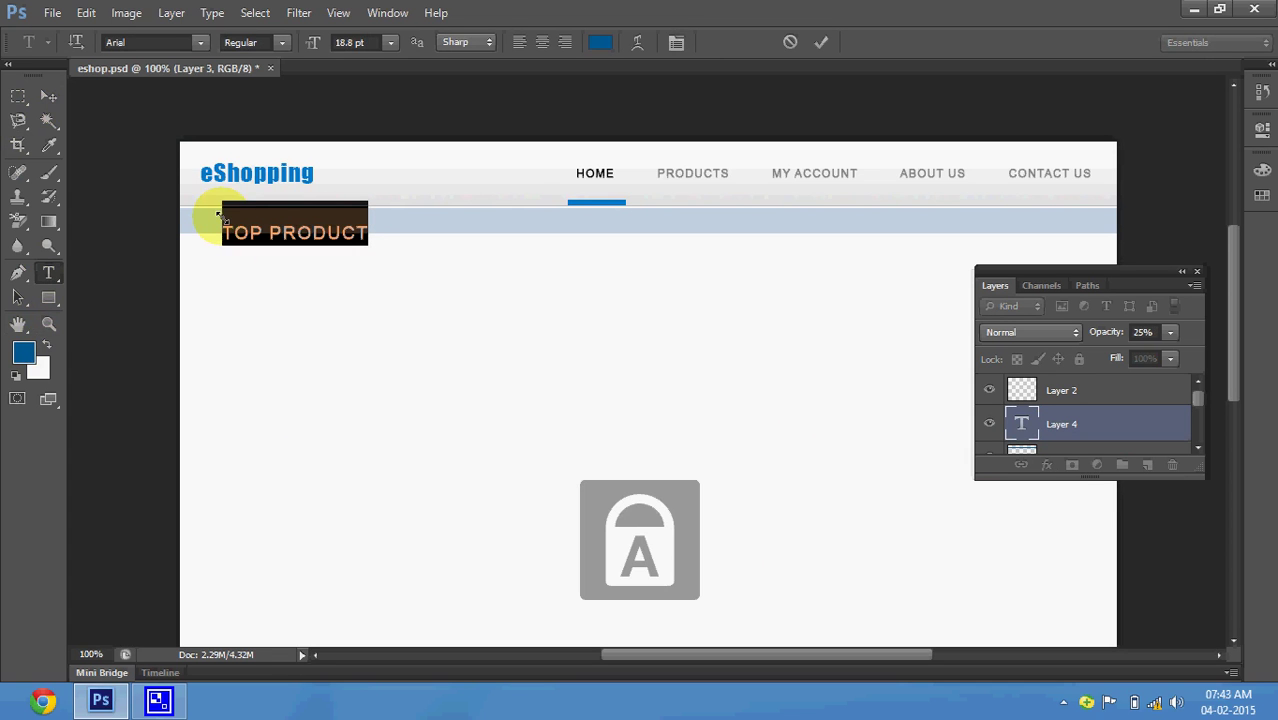
# - Turn off All Caps and Faux Bold, then retype the heading as 'Top Products'
pyautogui.click(676, 42)
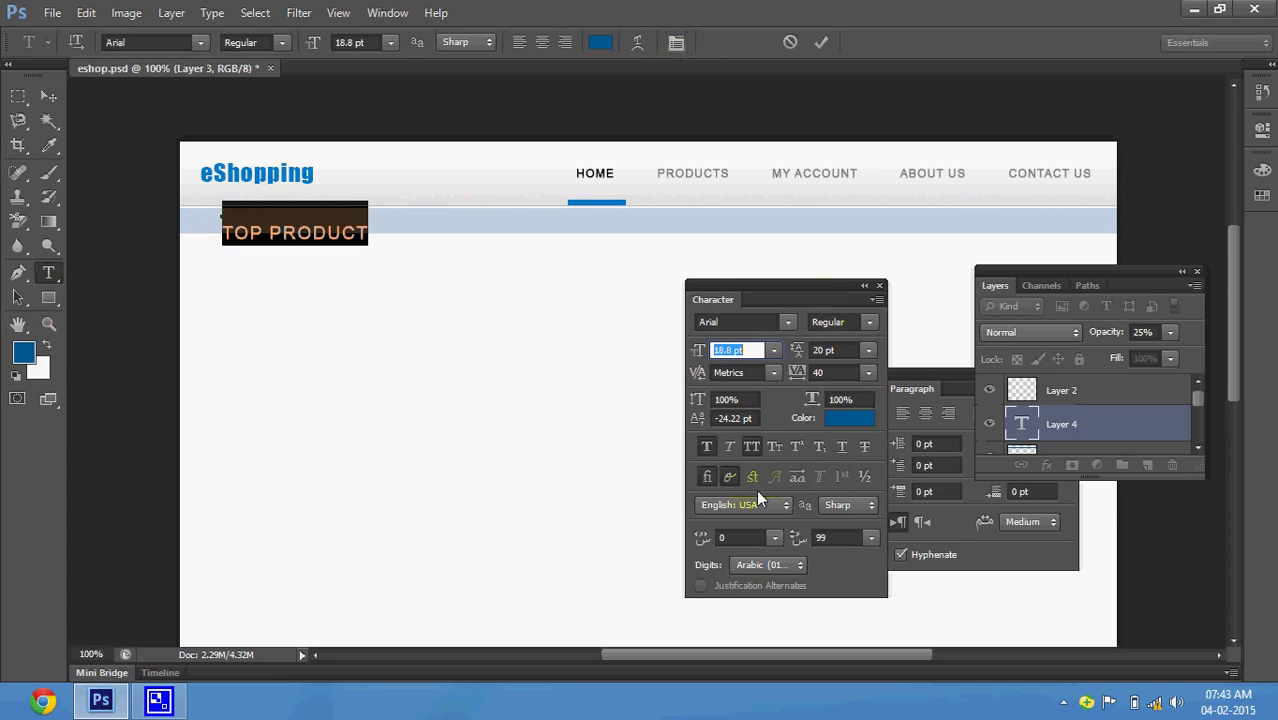
pyautogui.click(751, 446)
pyautogui.click(705, 446)
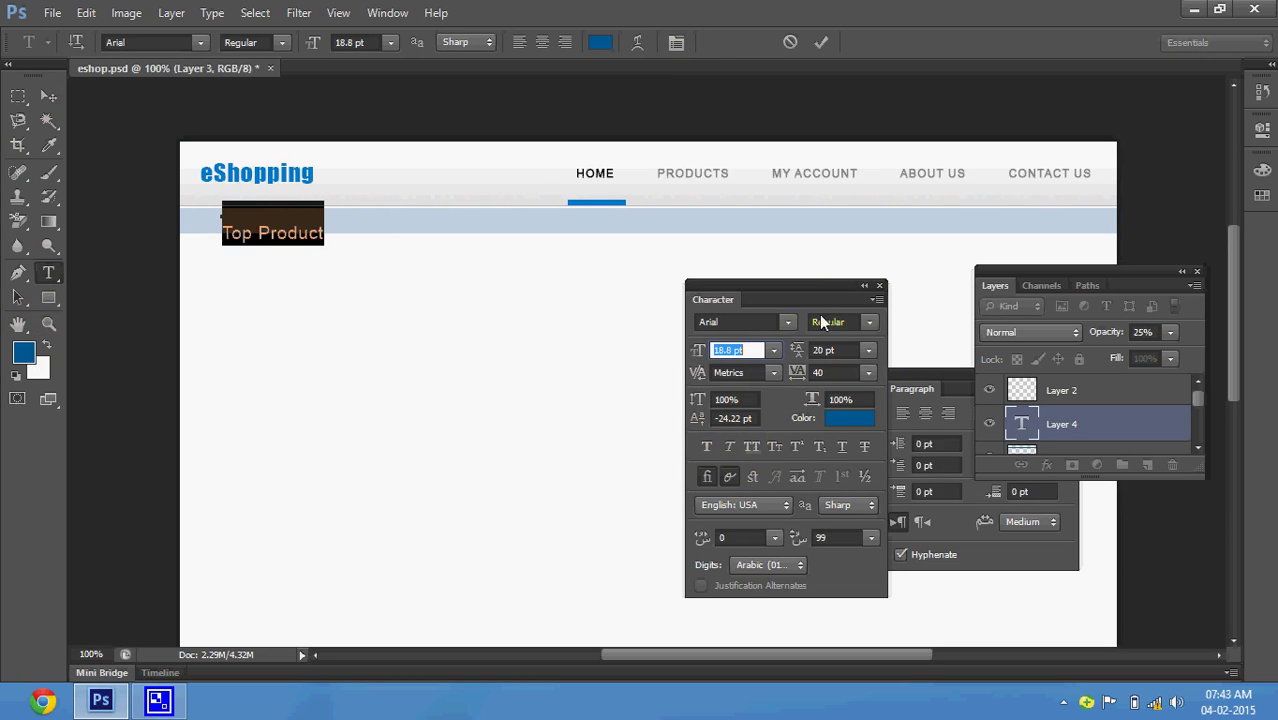
pyautogui.click(879, 287)
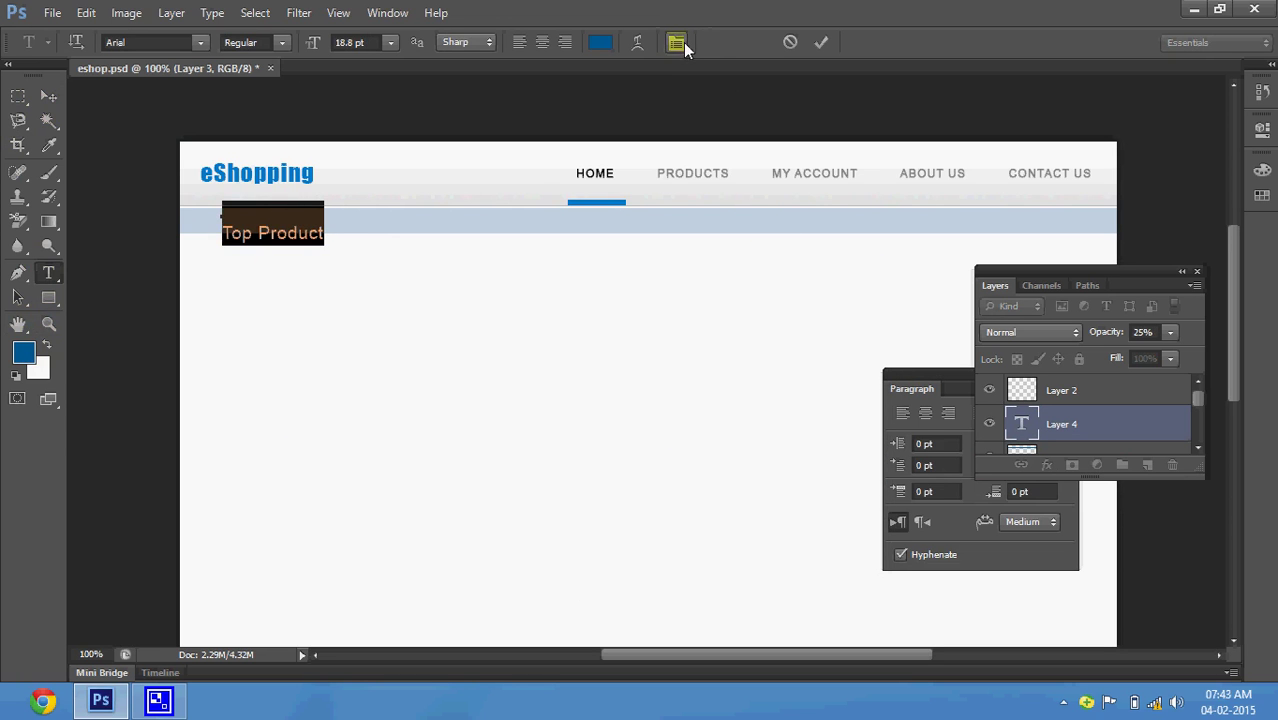
pyautogui.write('tO[')
pyautogui.press('BackSpace')
pyautogui.press('BackSpace')
pyautogui.press('BackSpace')
pyautogui.press('capslock')
pyautogui.write('Top Products')
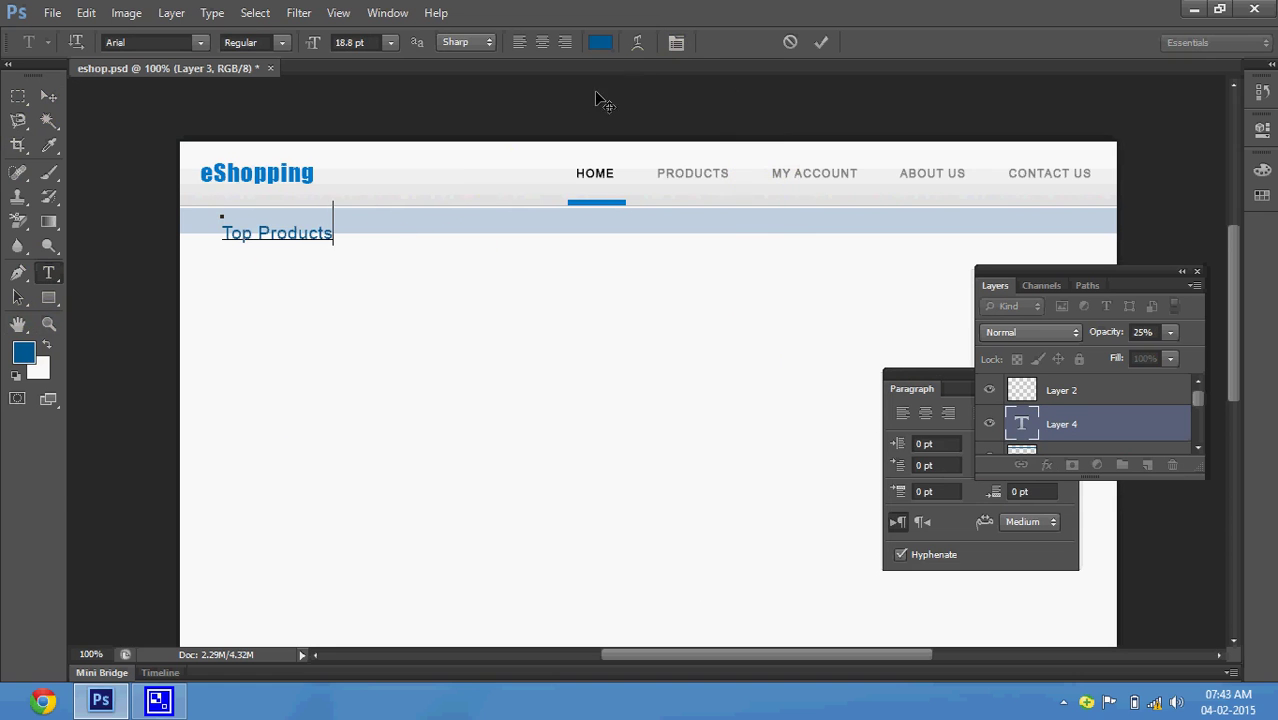
pyautogui.click(676, 42)
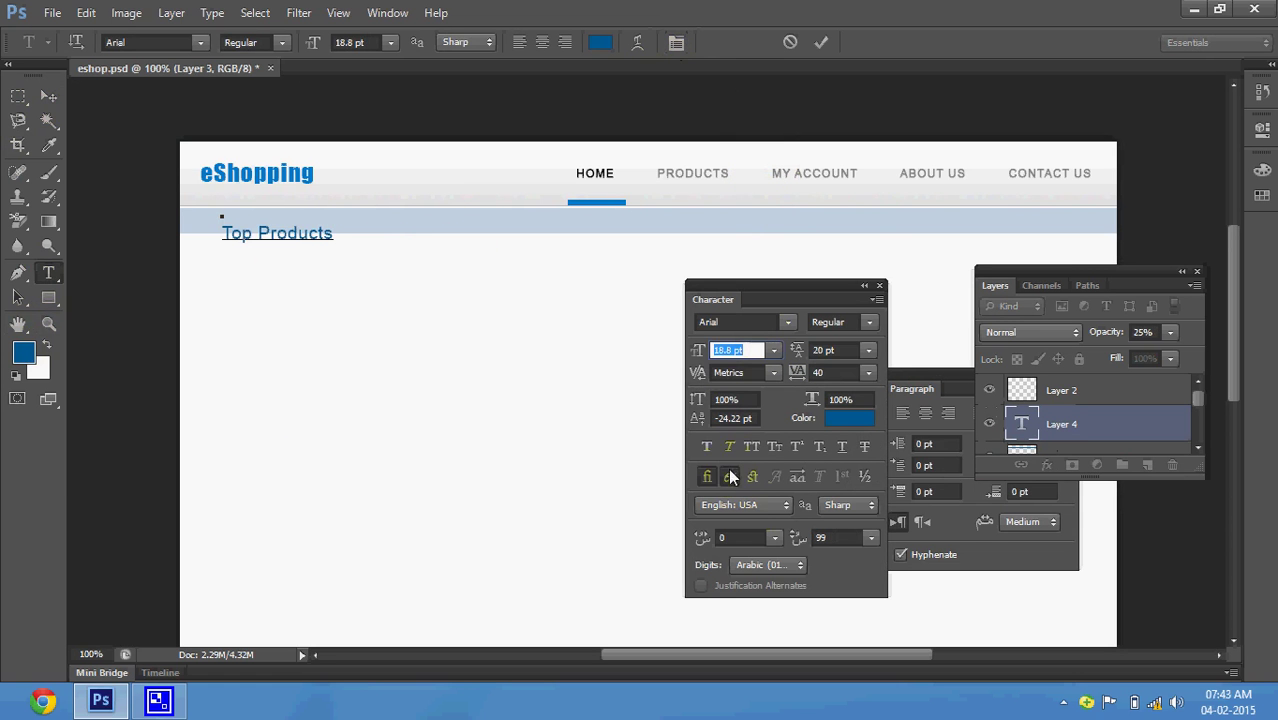
# - Append 'Recent Products' after 'Top Products' on the band's text line
pyautogui.click(879, 286)
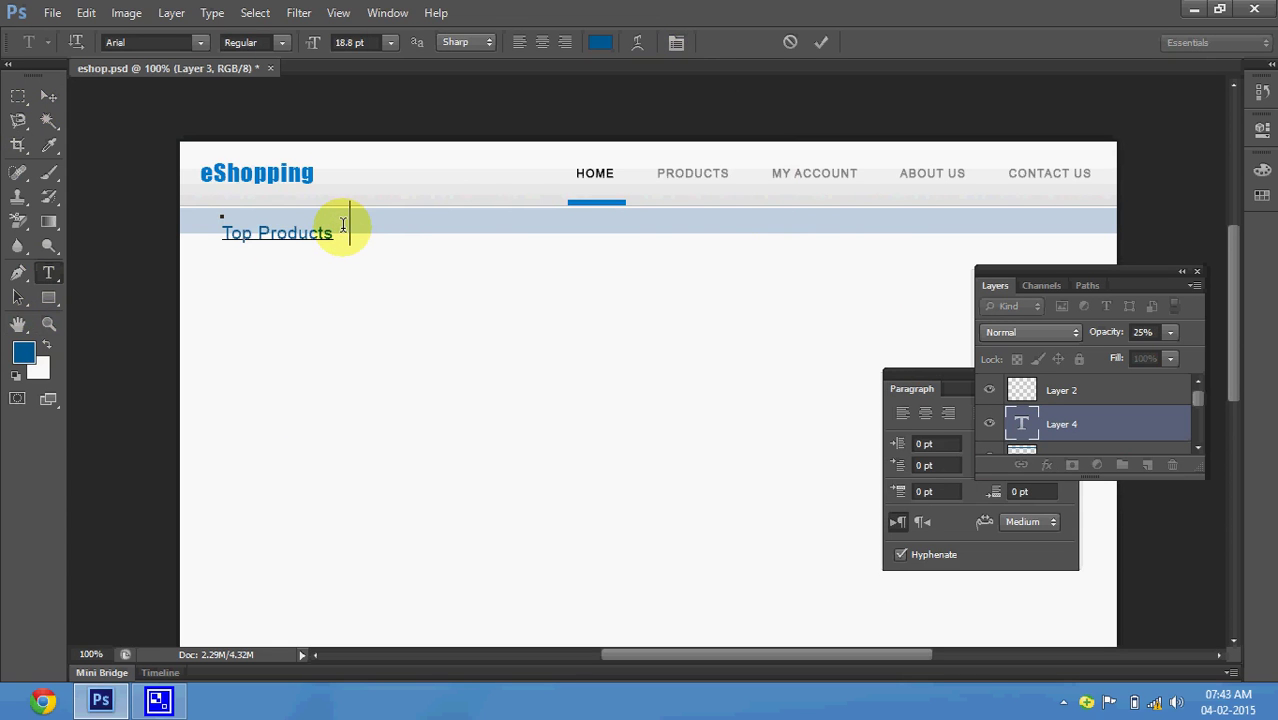
pyautogui.press('BackSpace')
pyautogui.press('BackSpace')
pyautogui.press('BackSpace')
pyautogui.write('s        ')
pyautogui.write(' Recent P ')
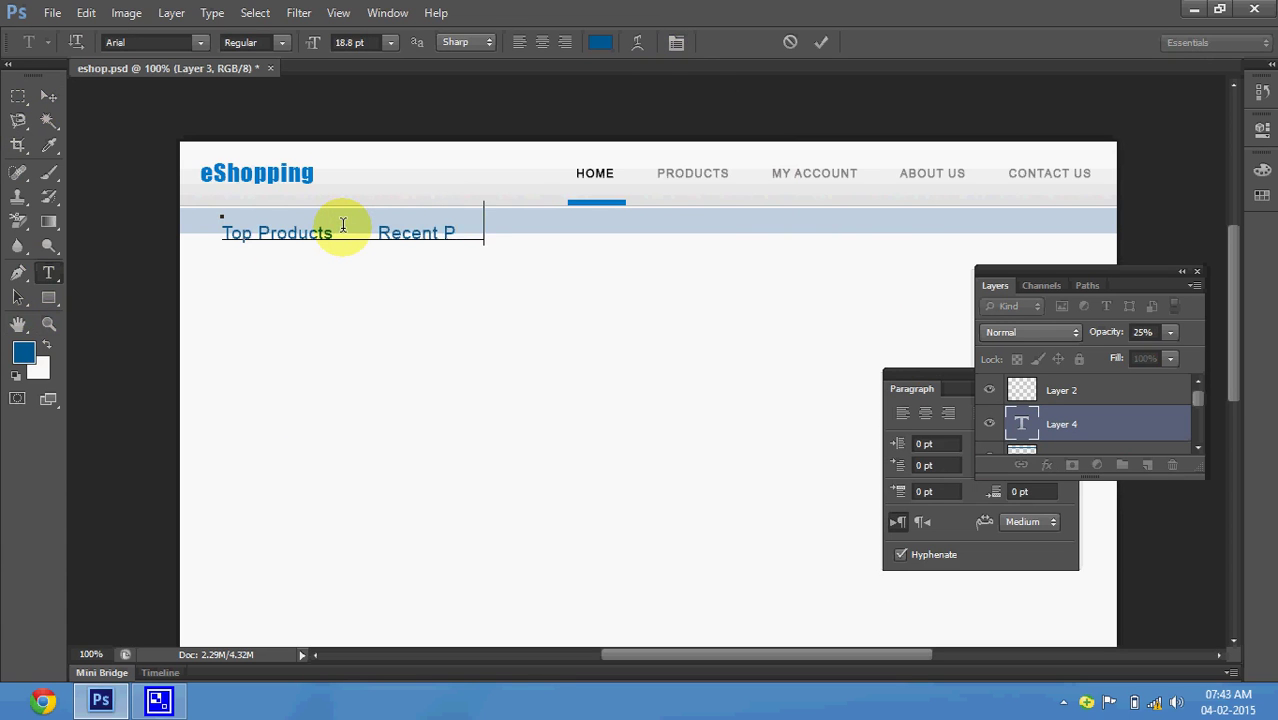
pyautogui.write('roducts          ')
pyautogui.write('My Cart')
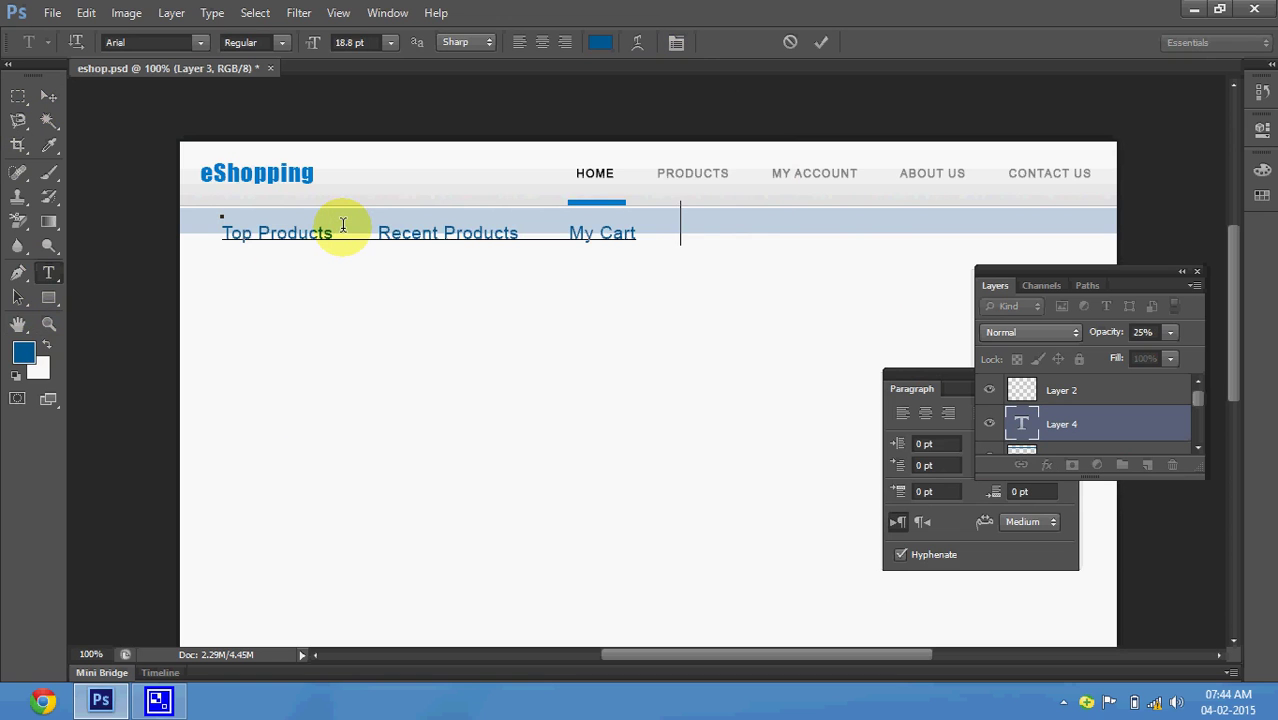
# - Delete the leftover 'My Cart' label from the end of the line
pyautogui.press('BackSpace')
pyautogui.press('BackSpace')
pyautogui.press('BackSpace')
pyautogui.press('BackSpace')
pyautogui.press('BackSpace')
pyautogui.press('BackSpace')
pyautogui.press('BackSpace')
pyautogui.press('BackSpace')
pyautogui.press('BackSpace')
pyautogui.press('BackSpace')
pyautogui.write('t')
pyautogui.press('Left')
pyautogui.press('Left')
pyautogui.press('Left')
pyautogui.press('Left')
pyautogui.press('Left')
pyautogui.press('Left')
pyautogui.press('Left')
pyautogui.press('Left')
pyautogui.press('Left')
pyautogui.hotkey('shift', 'End')
pyautogui.press('Delete')
pyautogui.press('Left')
pyautogui.press('Left')
pyautogui.press('Left')
pyautogui.press('Left')
pyautogui.press('Left')
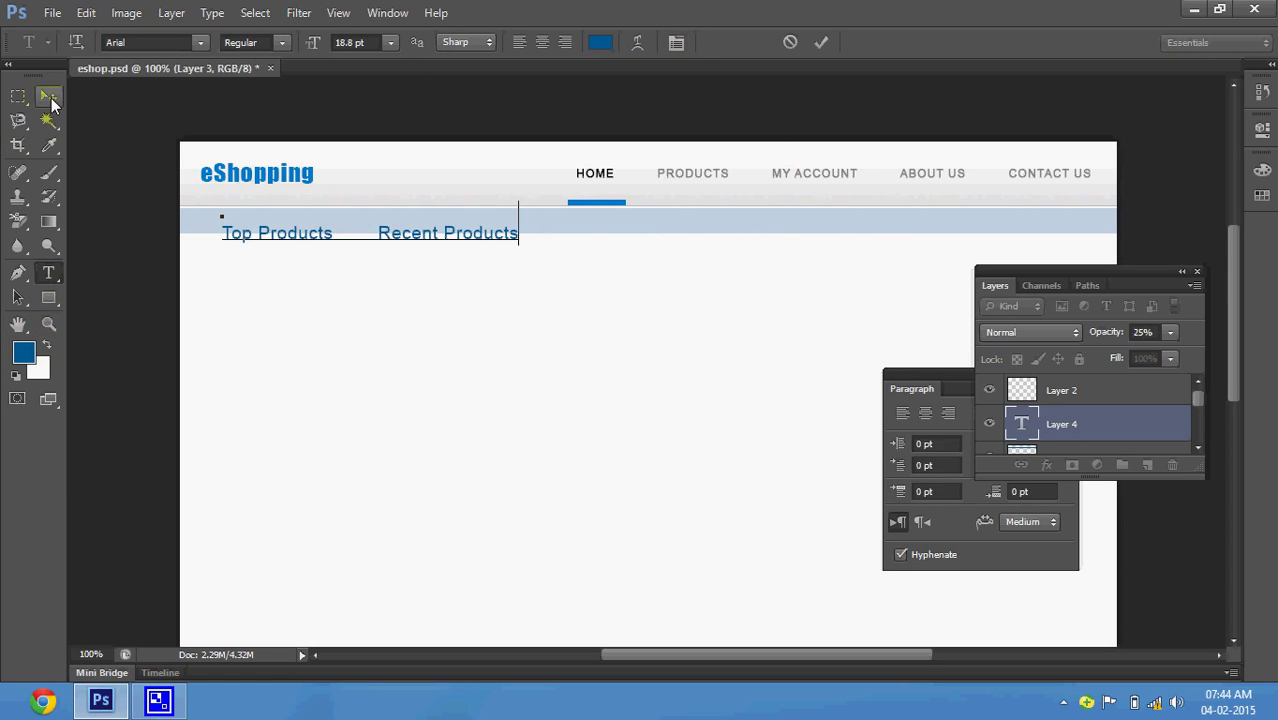
# - Scale the Top Products / Recent Products text down with Free Transform
pyautogui.click(48, 95)
pyautogui.moveTo(352, 240); pyautogui.dragTo(322, 221)
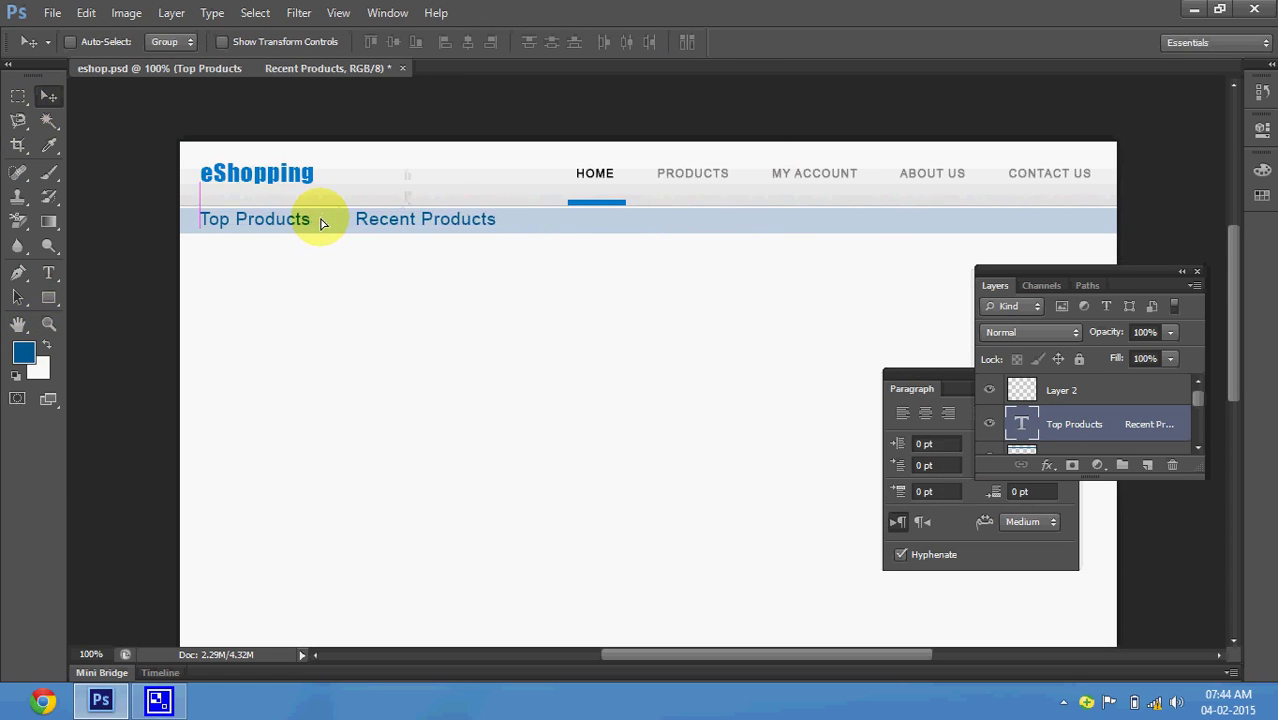
pyautogui.hotkey('ctrl', 't')
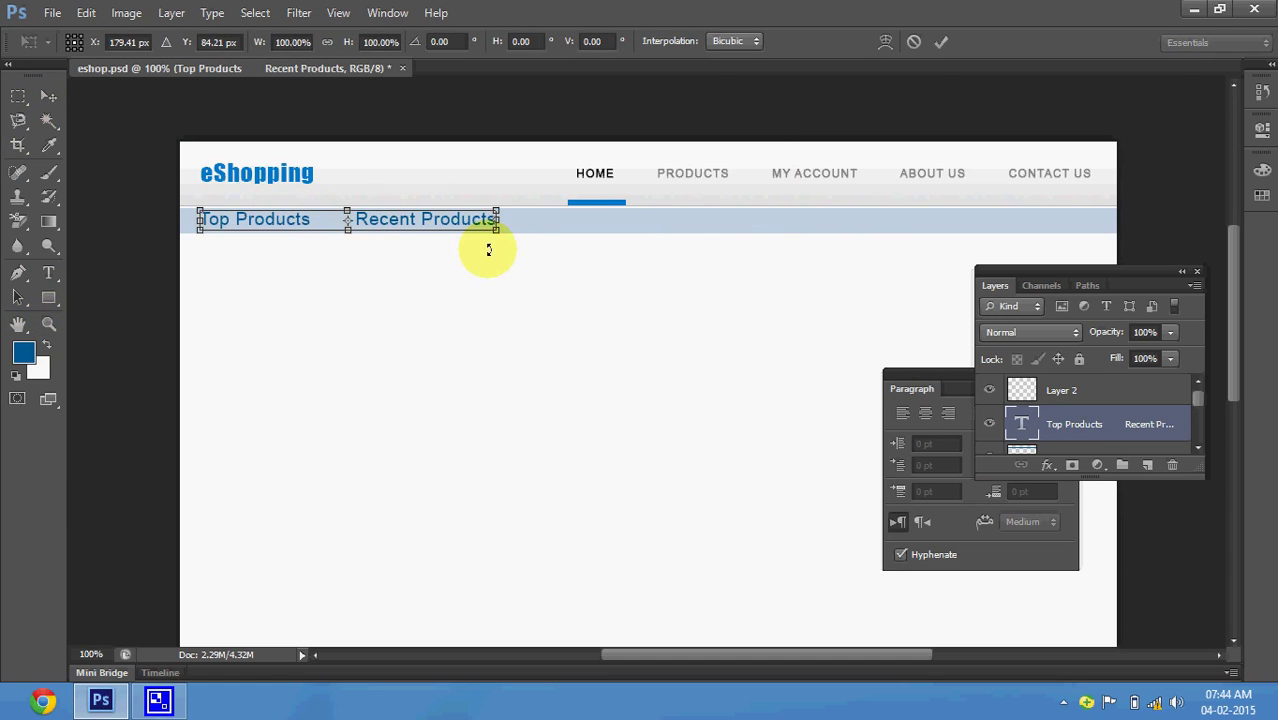
pyautogui.moveTo(497, 237); pyautogui.dragTo(440, 239)
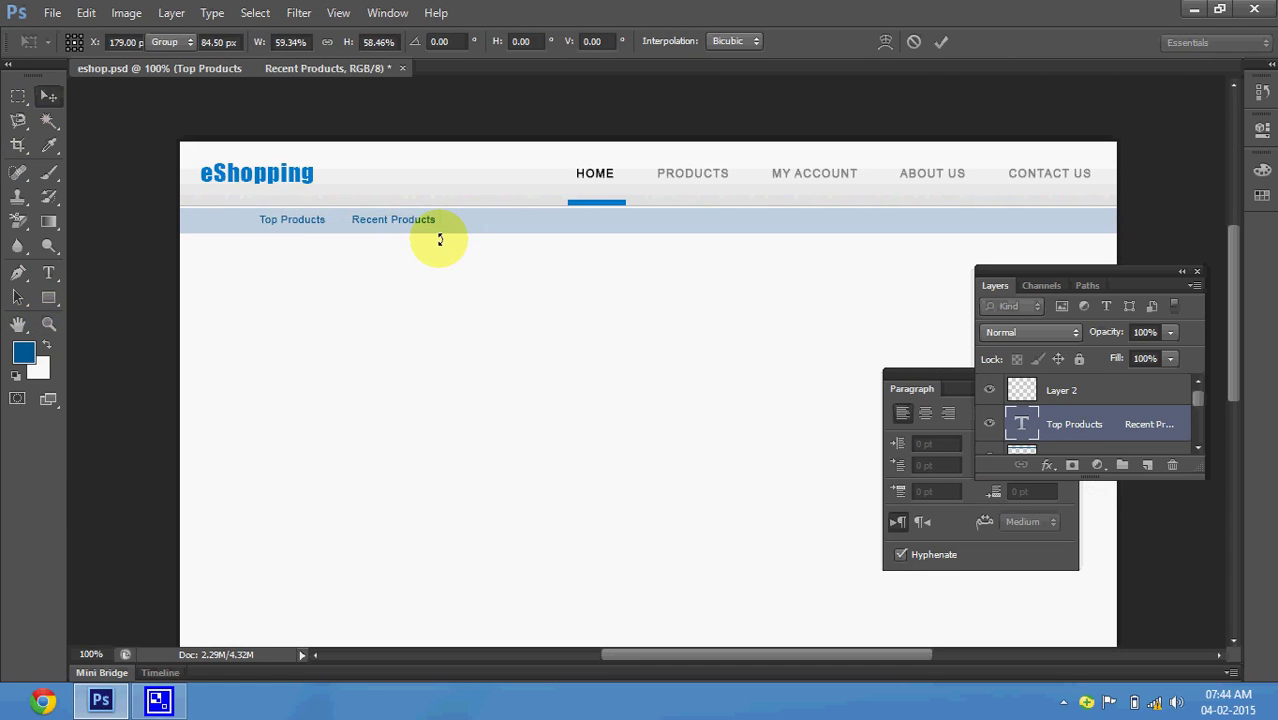
pyautogui.press('Return')
# - Move the links to the bar's left edge, save, and place a copy at the right end
pyautogui.moveTo(412, 221); pyautogui.dragTo(369, 221)
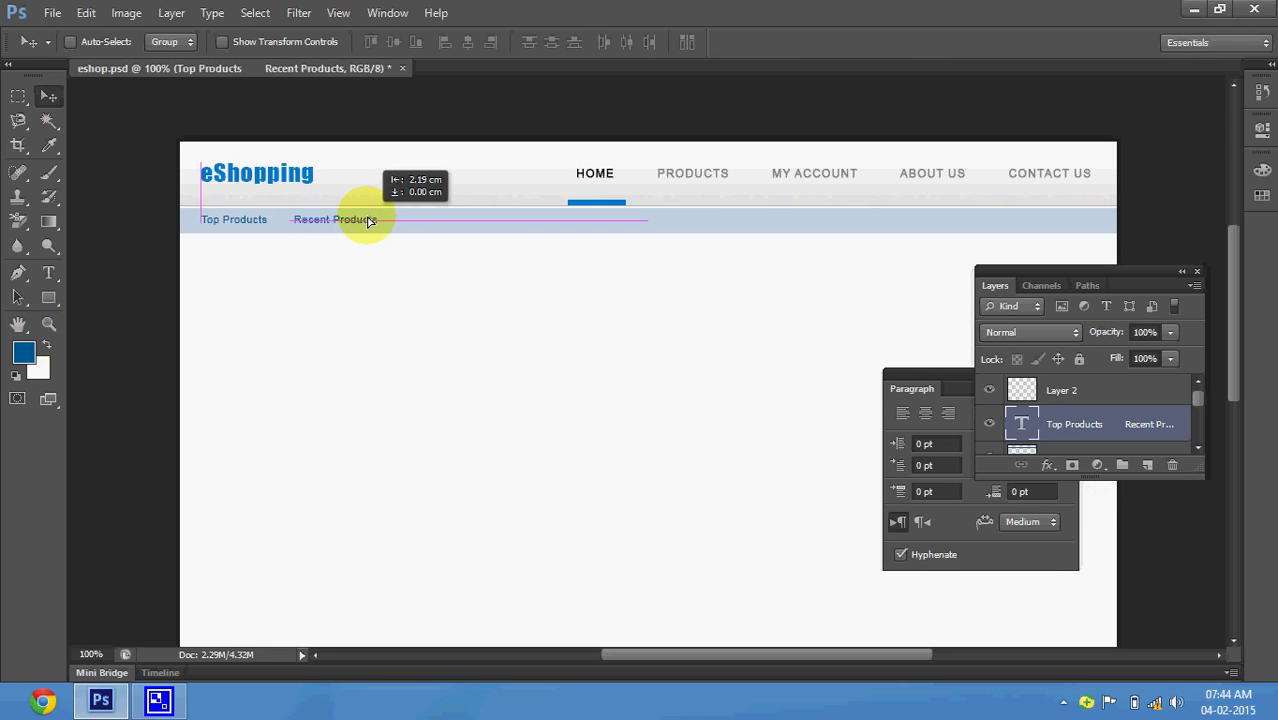
pyautogui.hotkey('ctrl', 's')
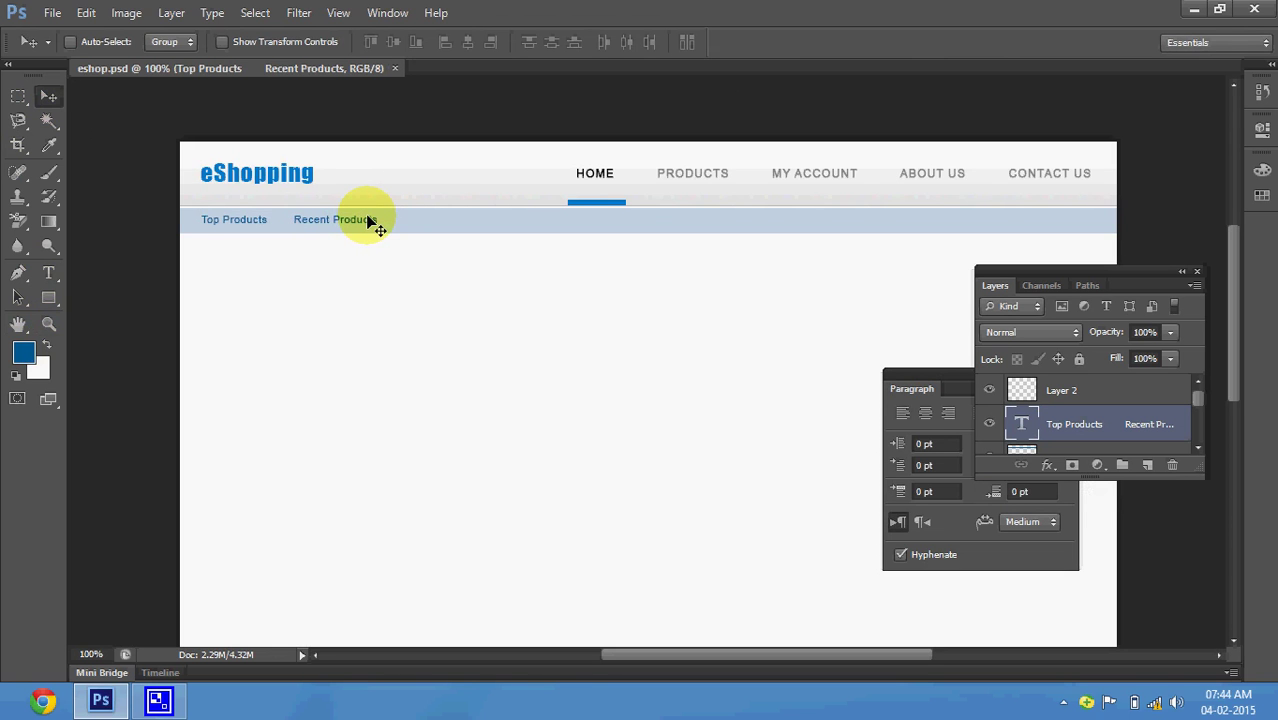
pyautogui.press('Down')
pyautogui.press('Down')
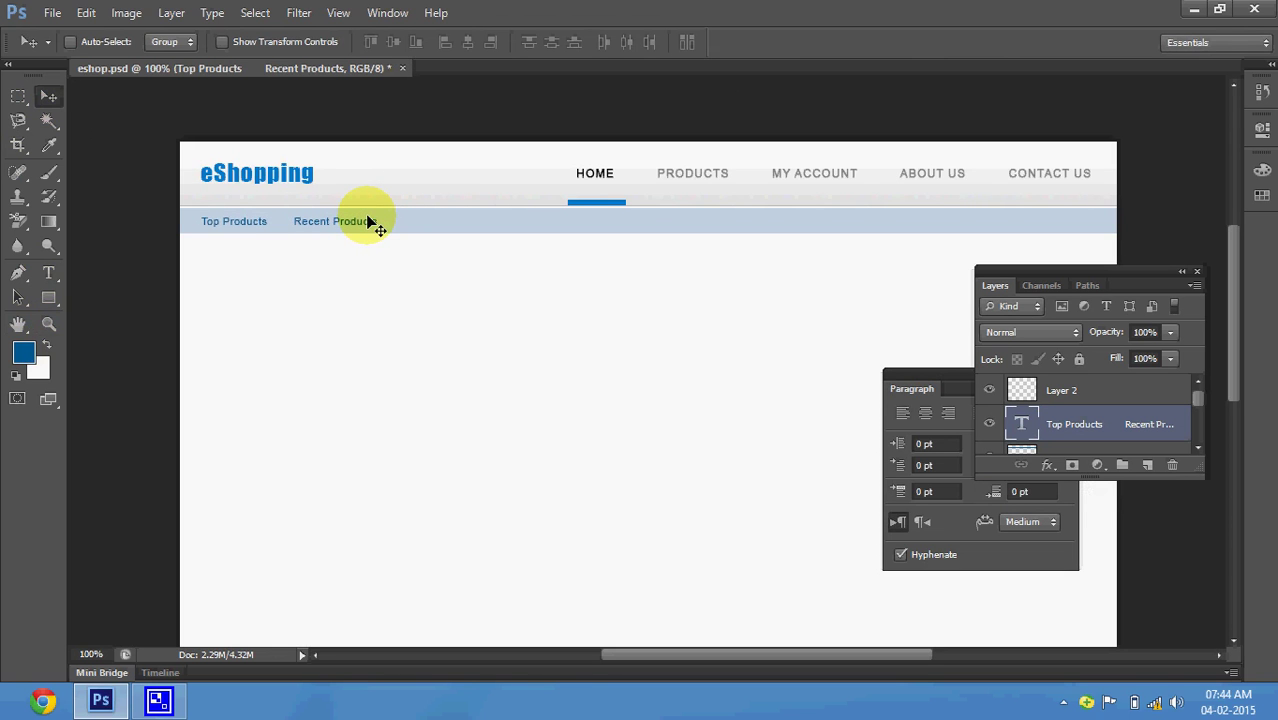
pyautogui.hotkey('ctrl', 's')
pyautogui.moveTo(368, 221)
pyautogui.mouseDown()
pyautogui.moveTo(997, 244)
pyautogui.moveTo(1095, 226)
pyautogui.mouseUp()
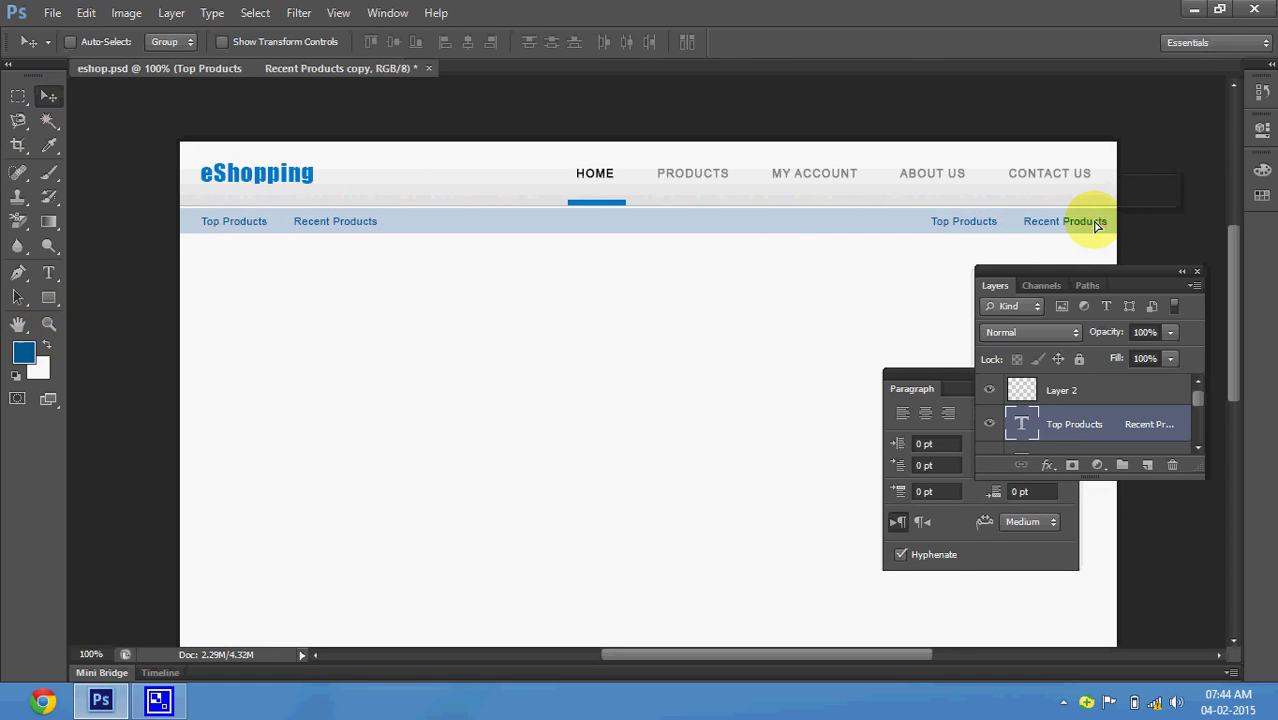
# - Replace the copied links with 'Login Register My Cart', shift them right, and save
pyautogui.click(44, 280)
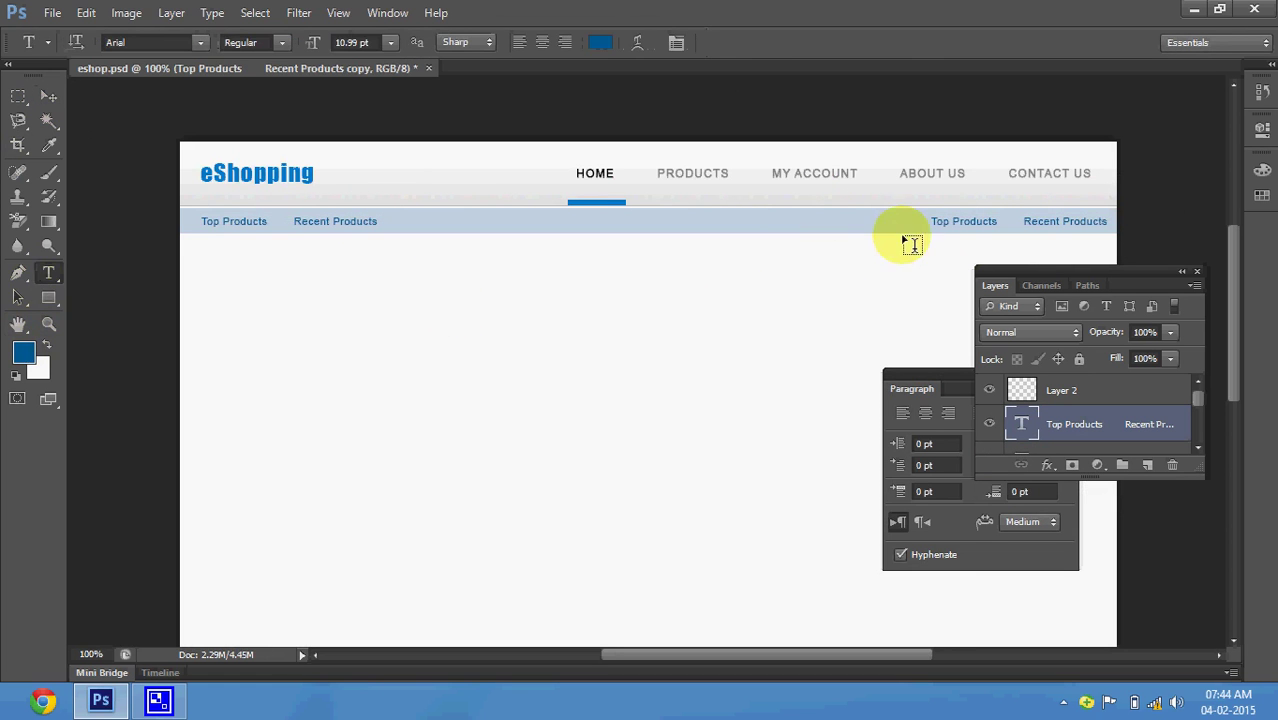
pyautogui.click(955, 219)
pyautogui.tripleClick(955, 218)
pyautogui.click(953, 218)
pyautogui.tripleClick(955, 218)
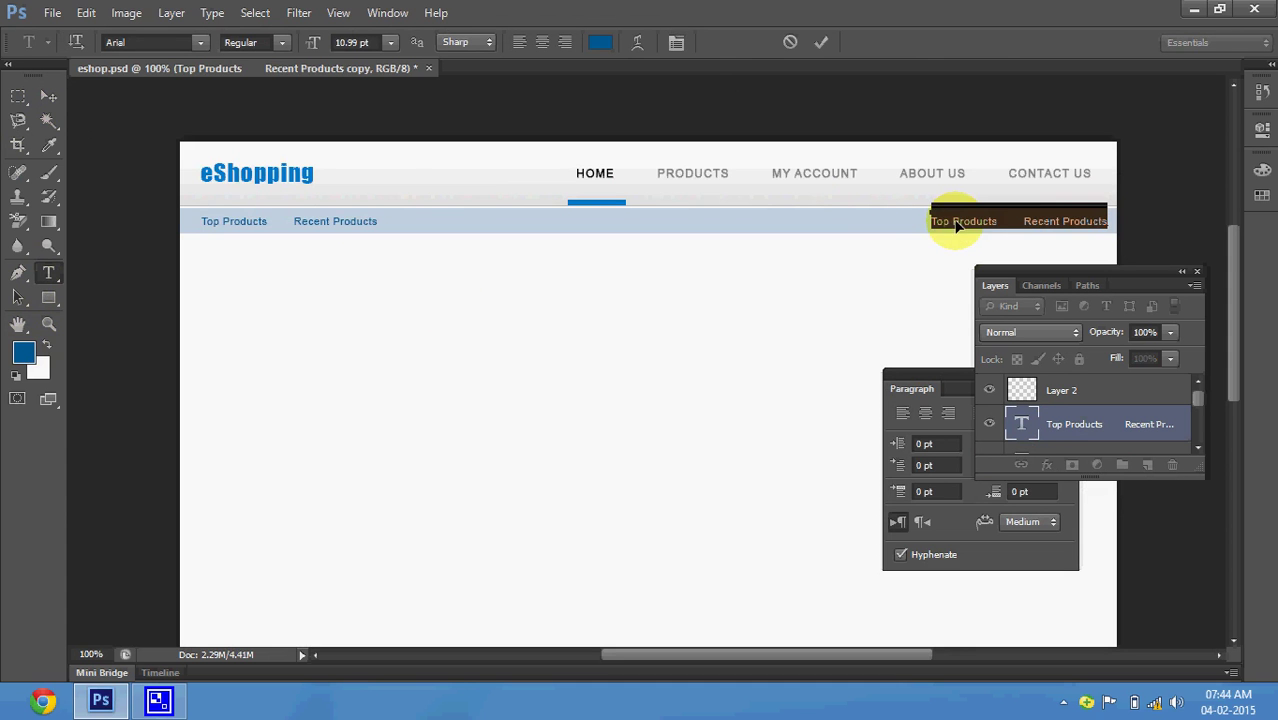
pyautogui.write('Login')
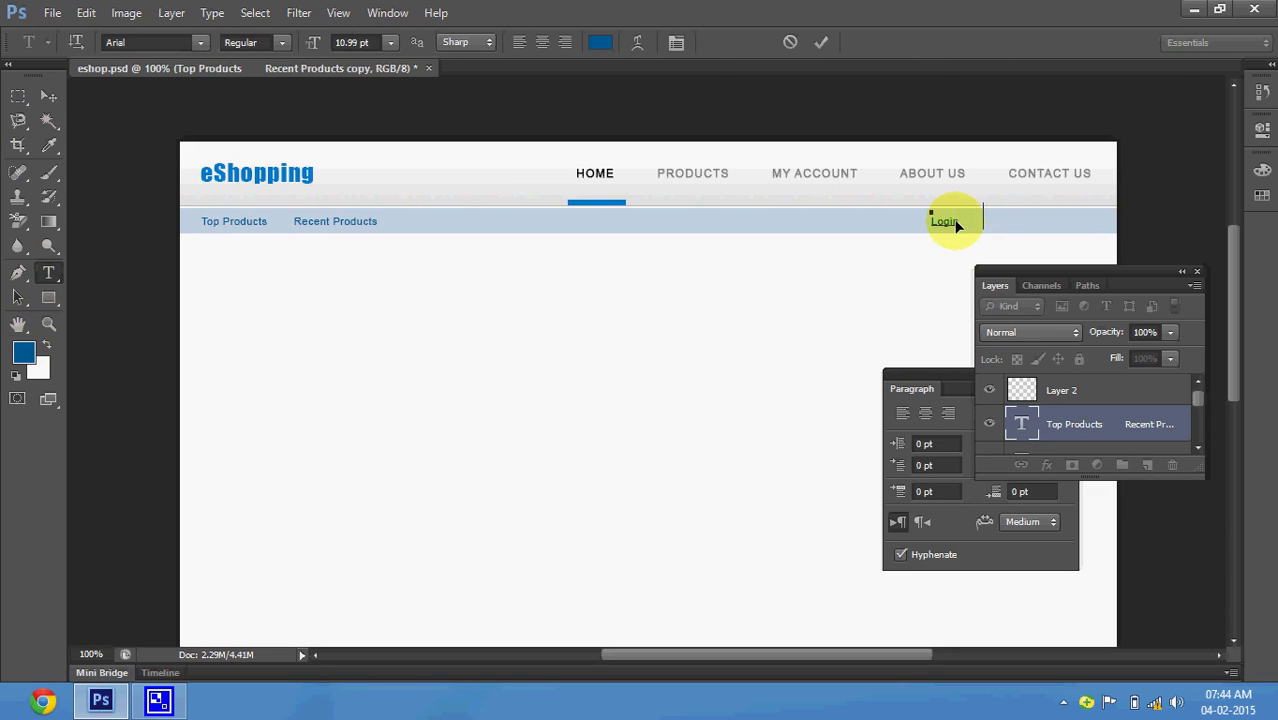
pyautogui.write('    Register    M')
pyautogui.write('y Cart')
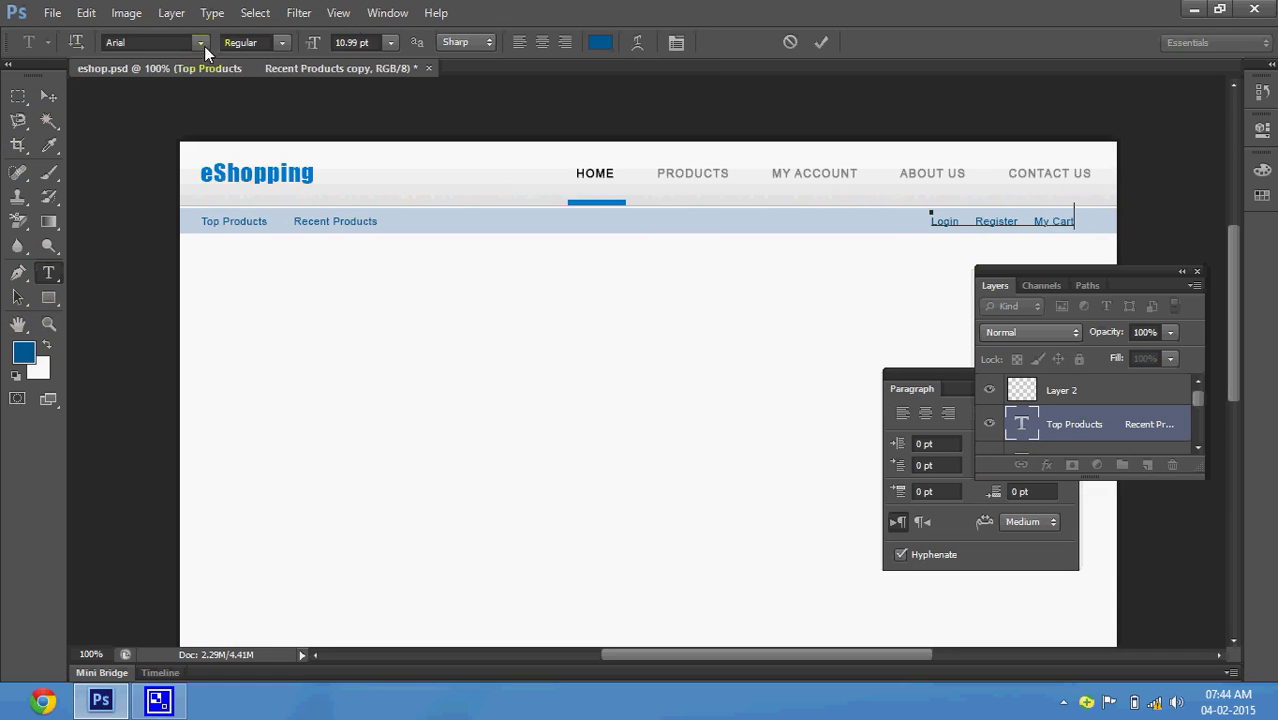
pyautogui.click(48, 95)
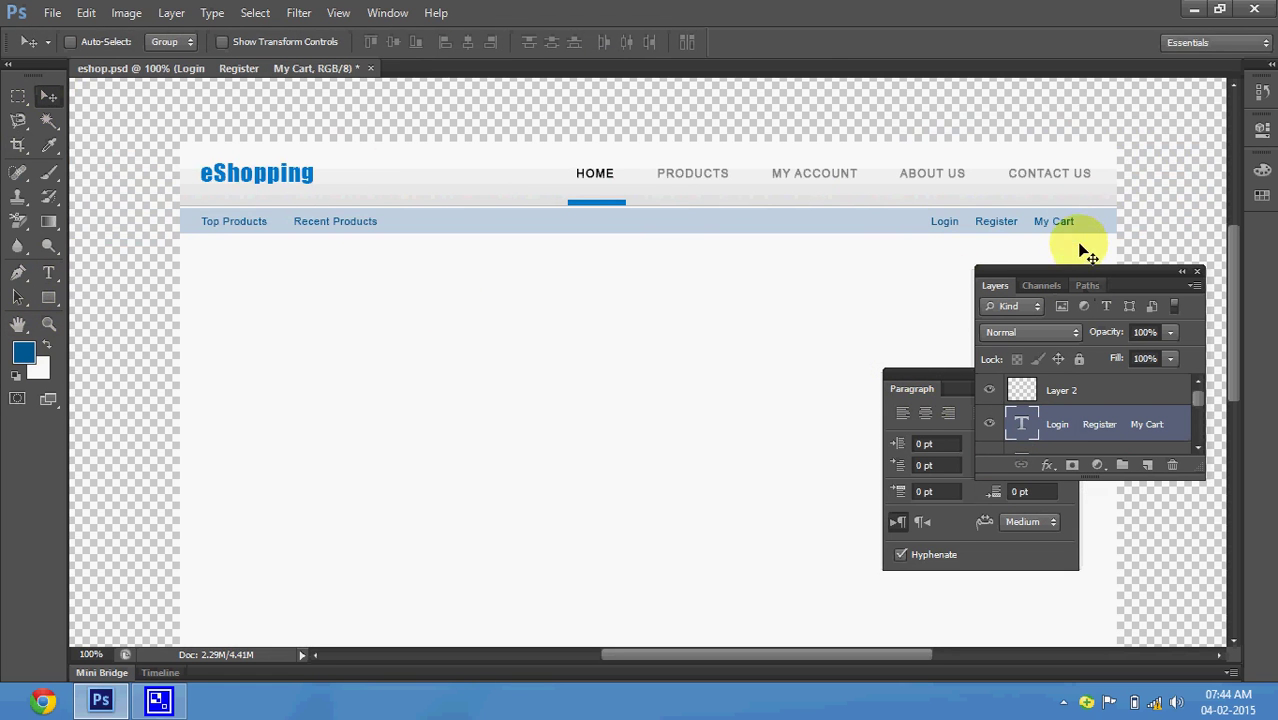
pyautogui.moveTo(1077, 237); pyautogui.dragTo(1104, 230)
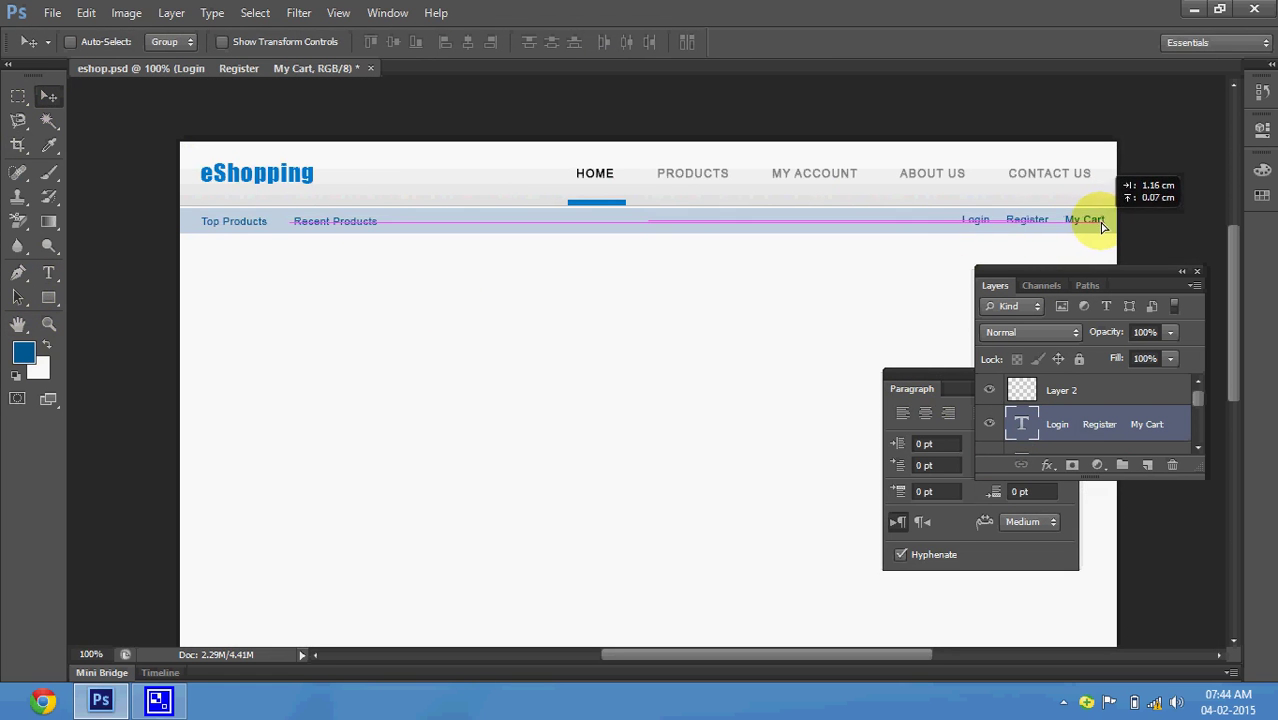
pyautogui.hotkey('ctrl', 's')
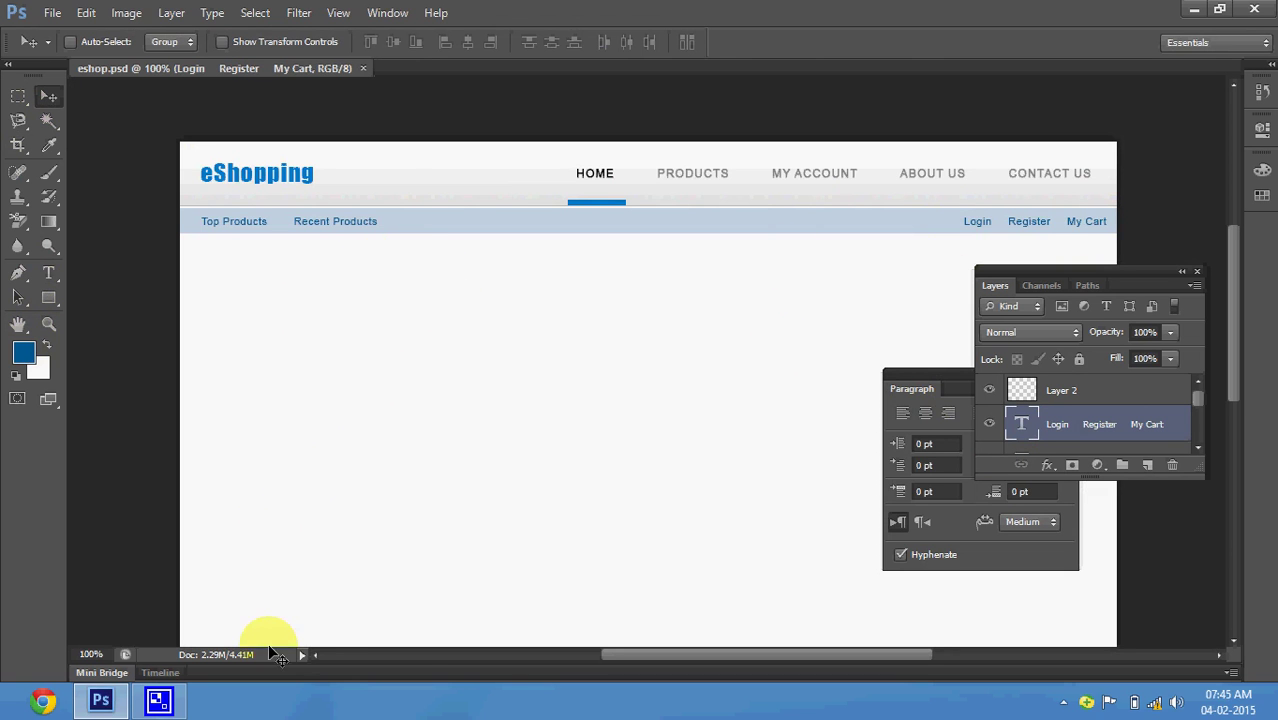
# - Open the Downloads folder in Windows File Explorer
pyautogui.click(1064, 703)
pyautogui.rightClick(1032, 606)
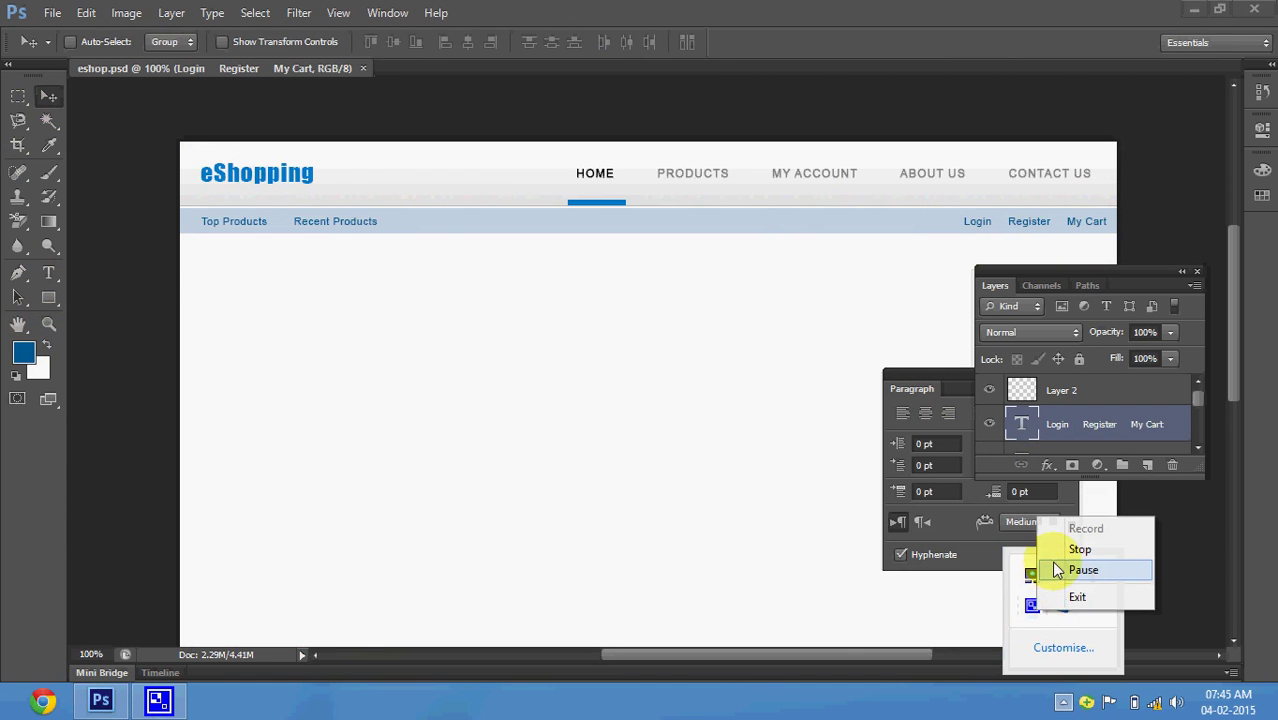
pyautogui.click(1055, 566)
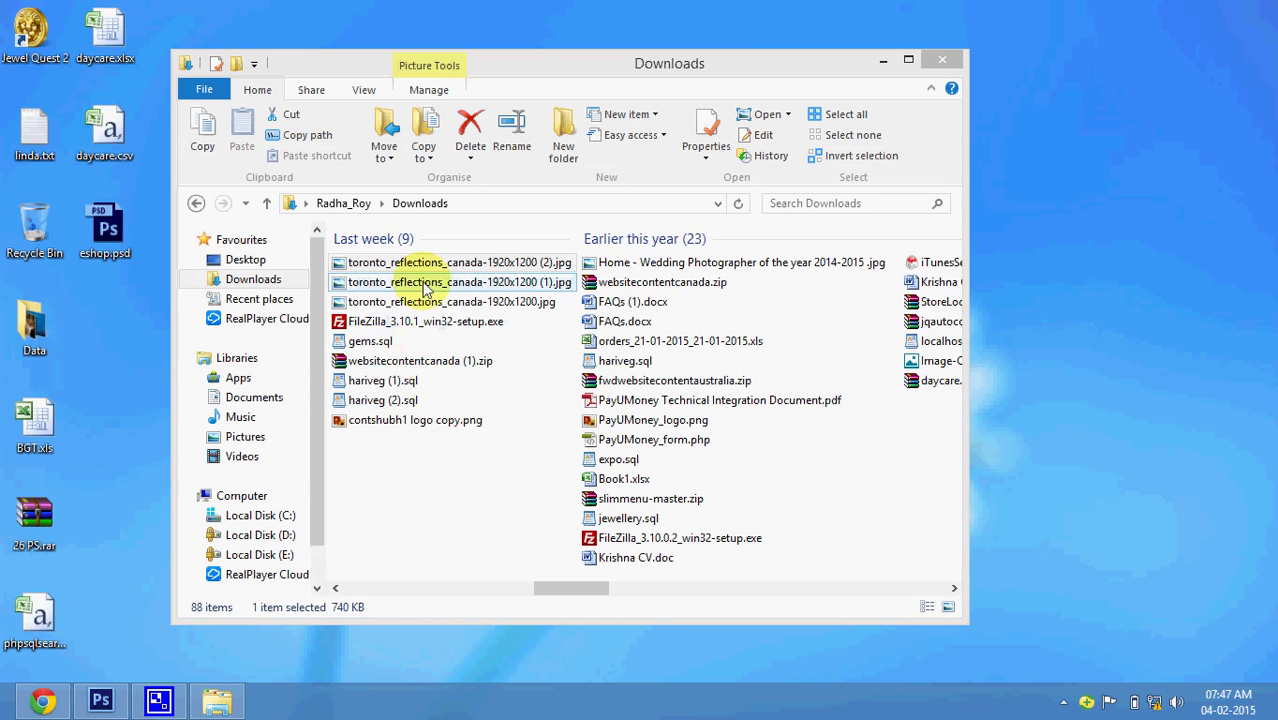
# - Drag toronto_reflections_canada-1920x1200 (2).jpg from Downloads onto the eShopping canvas
pyautogui.moveTo(430, 272); pyautogui.dragTo(172, 706)
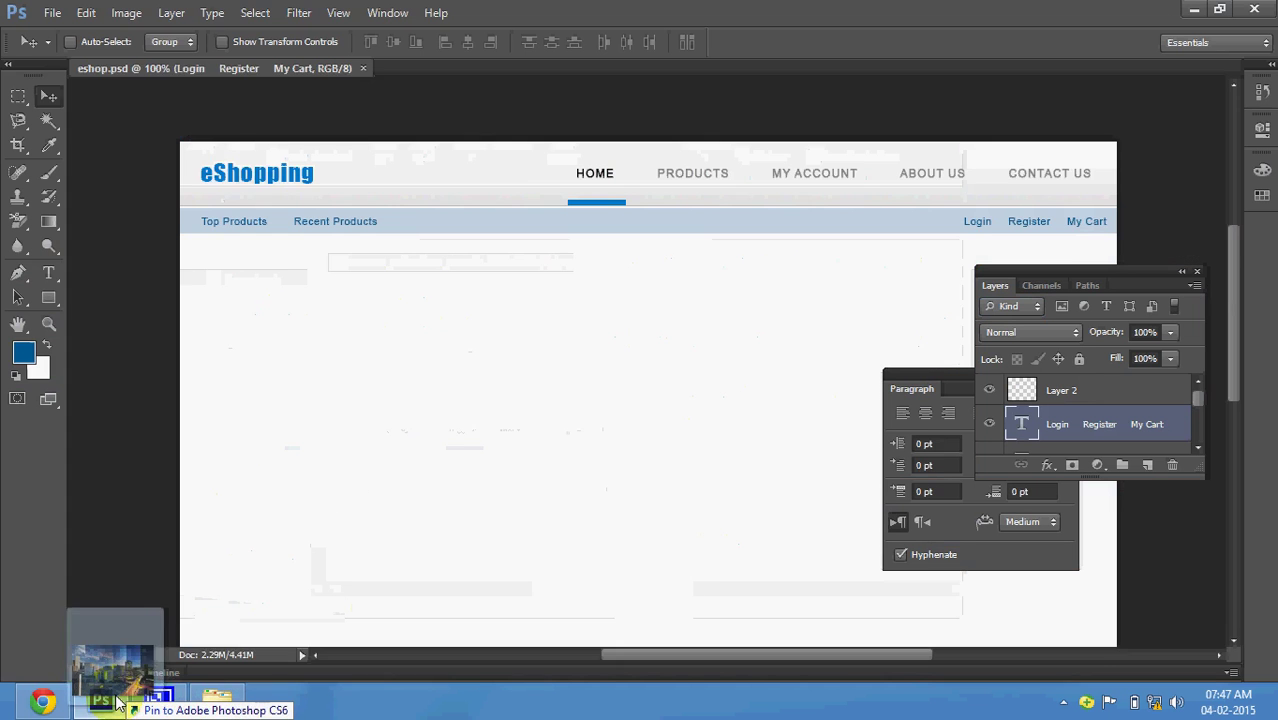
pyautogui.moveTo(172, 706); pyautogui.dragTo(342, 387)
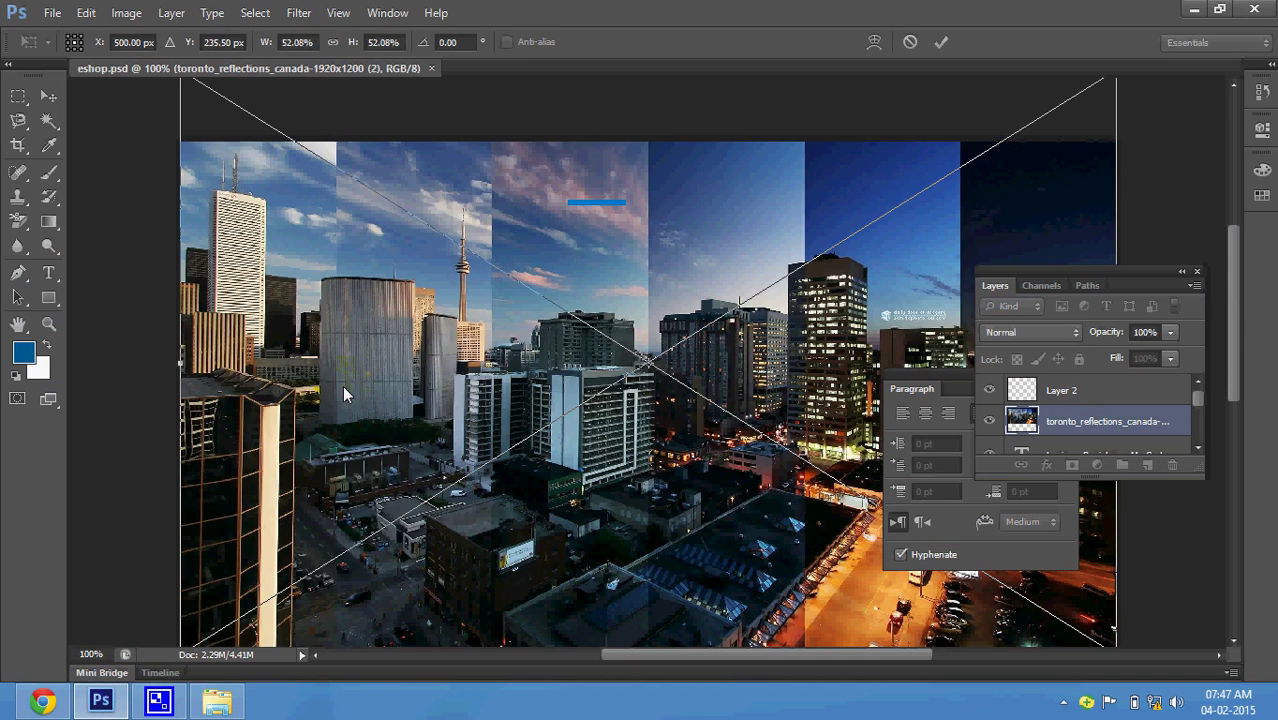
# - Shrink the skyline photo and position it under the header
pyautogui.moveTo(238, 188); pyautogui.dragTo(220, 320)
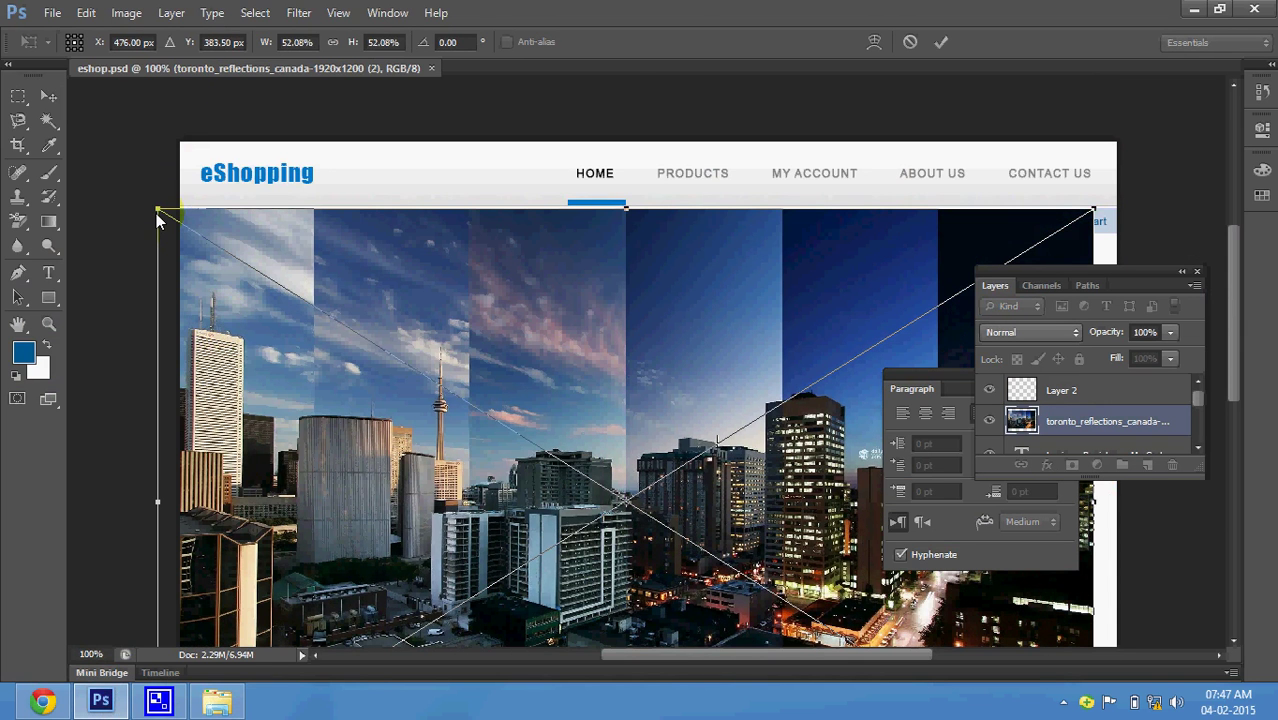
pyautogui.moveTo(156, 213); pyautogui.dragTo(250, 262)
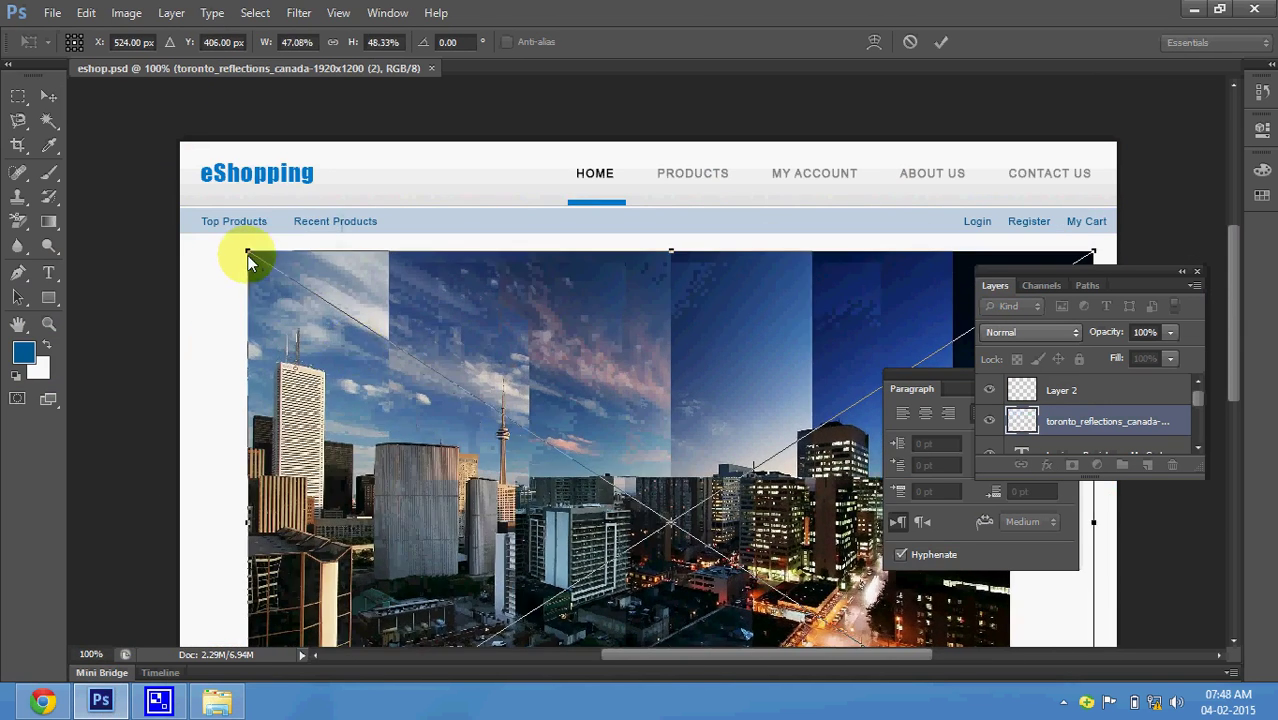
pyautogui.moveTo(374, 368); pyautogui.dragTo(302, 350)
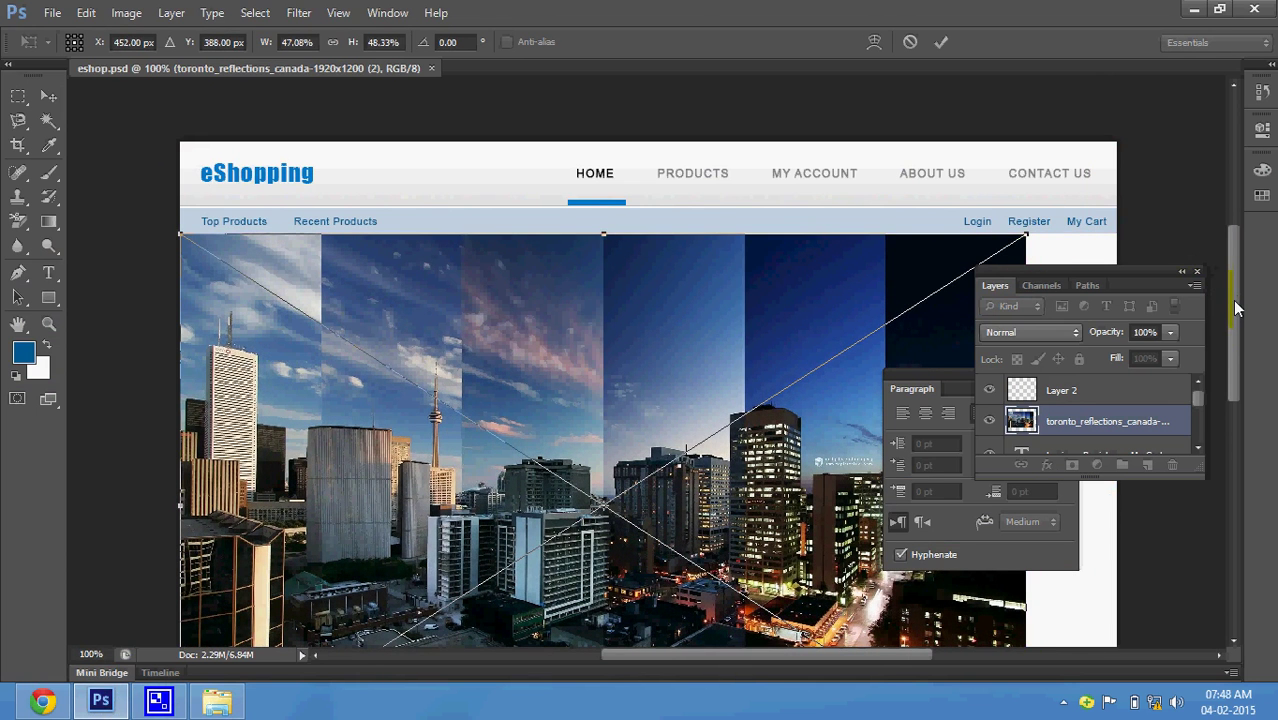
pyautogui.moveTo(1236, 303); pyautogui.dragTo(1236, 330)
pyautogui.press('Return')
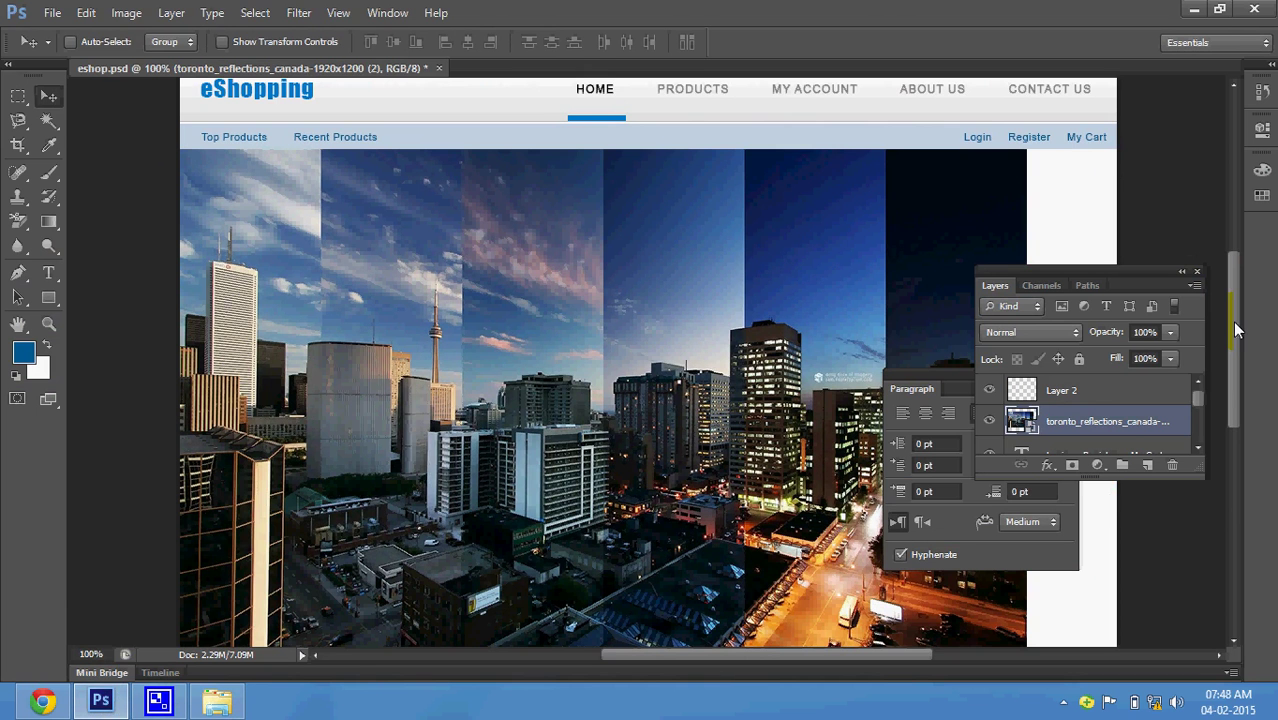
pyautogui.moveTo(1236, 330); pyautogui.dragTo(1232, 299)
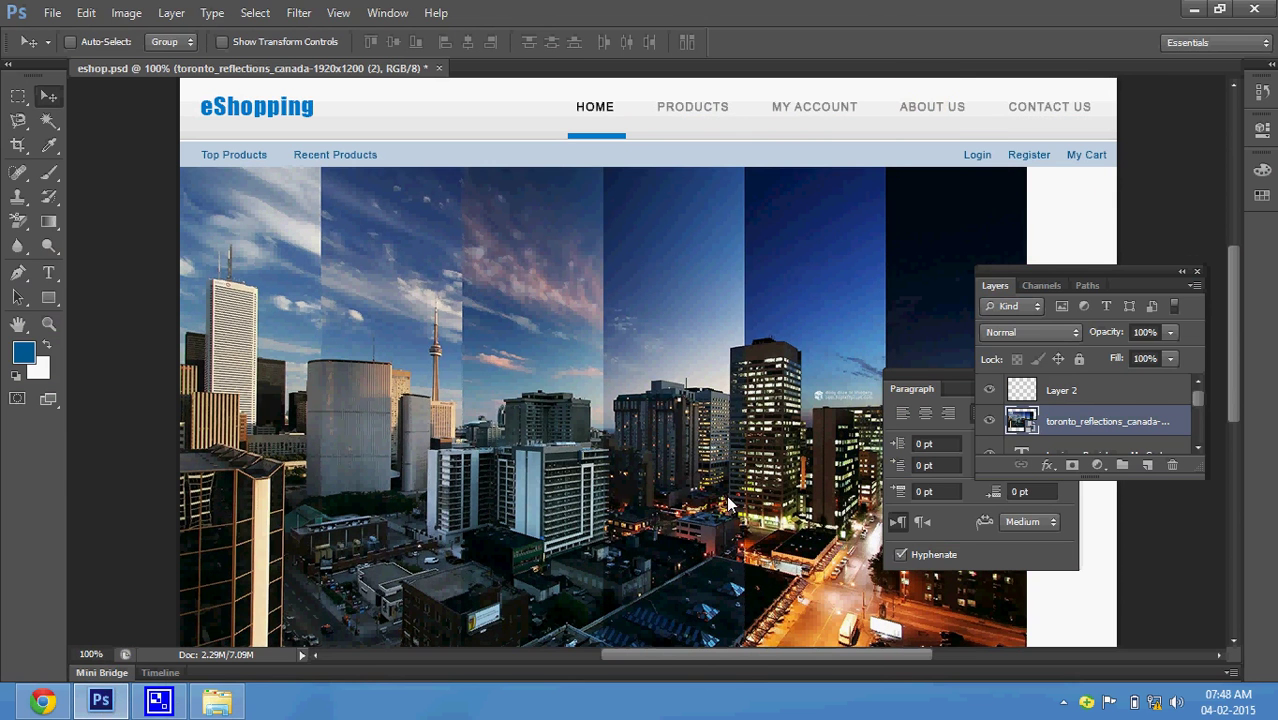
# - Enlarge the skyline photo to about 54.53% × 55.92% to span the page width
pyautogui.hotkey('ctrl', 't')
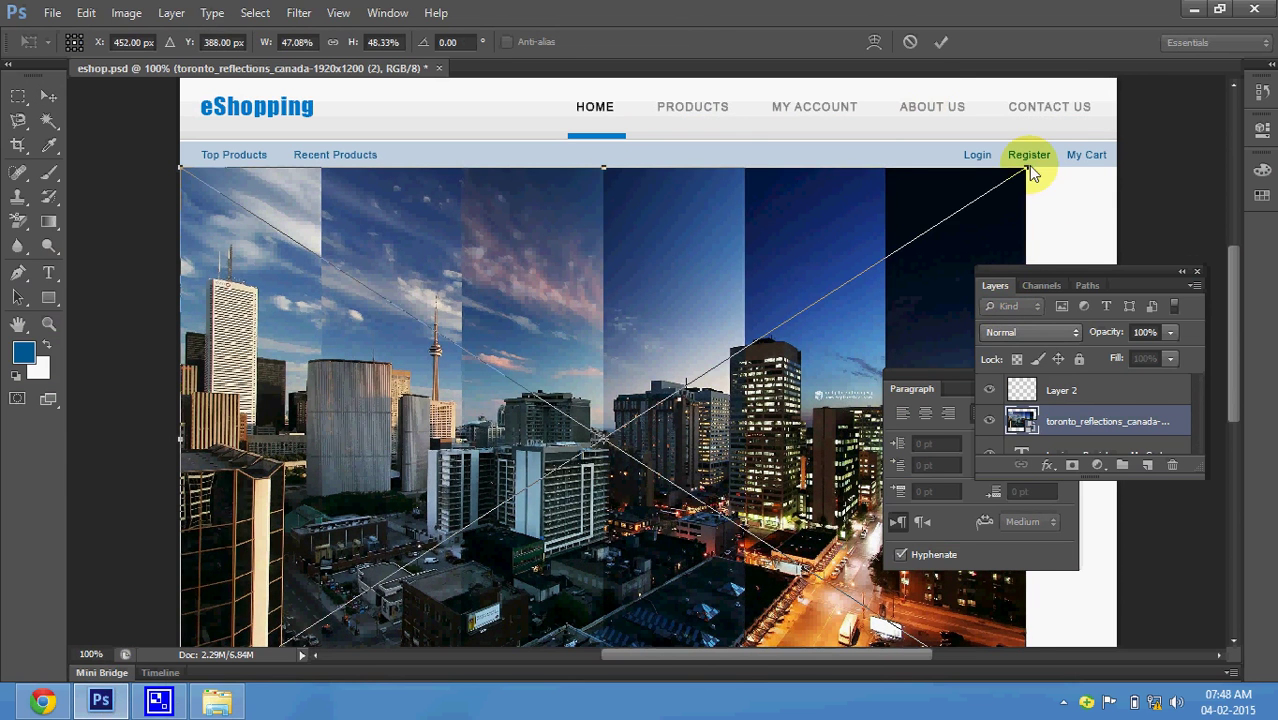
pyautogui.moveTo(1028, 167); pyautogui.dragTo(1096, 123)
pyautogui.moveTo(891, 214); pyautogui.dragTo(924, 224)
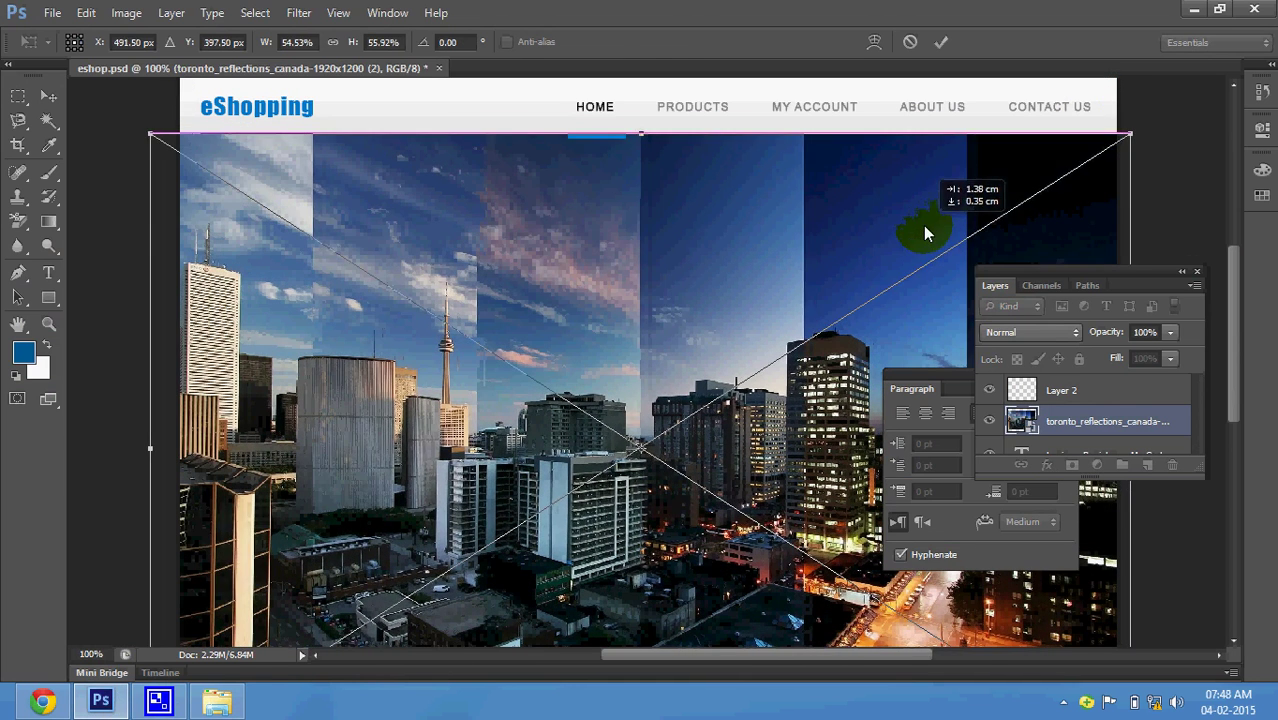
pyautogui.press('Return')
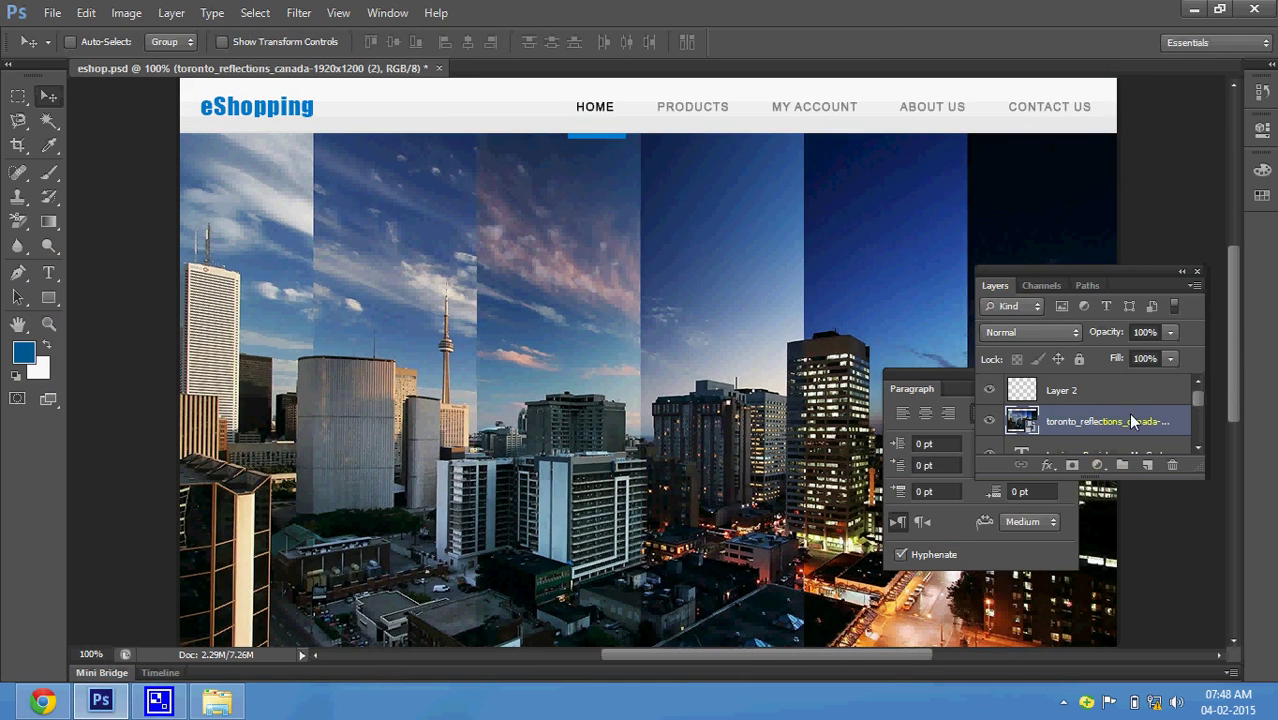
# - Rasterize the skyline photo layer and close the Paragraph panel
pyautogui.rightClick(1131, 421)
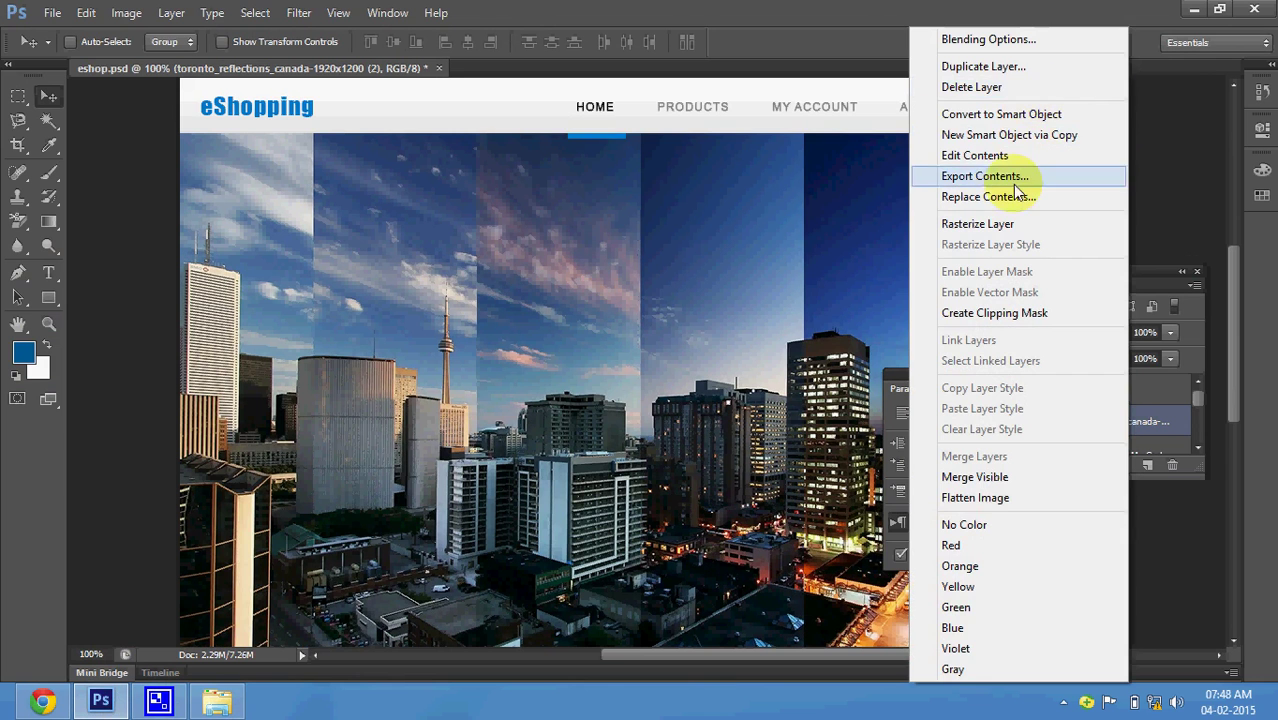
pyautogui.click(1003, 222)
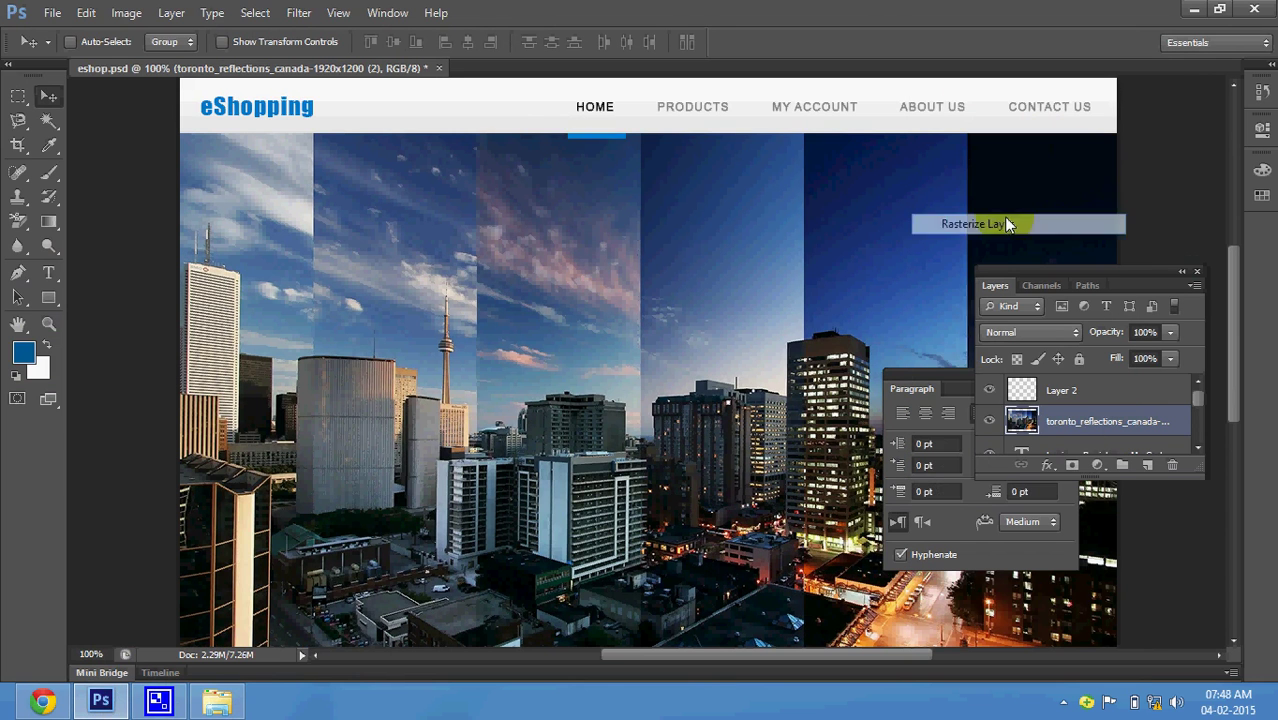
pyautogui.click(965, 386)
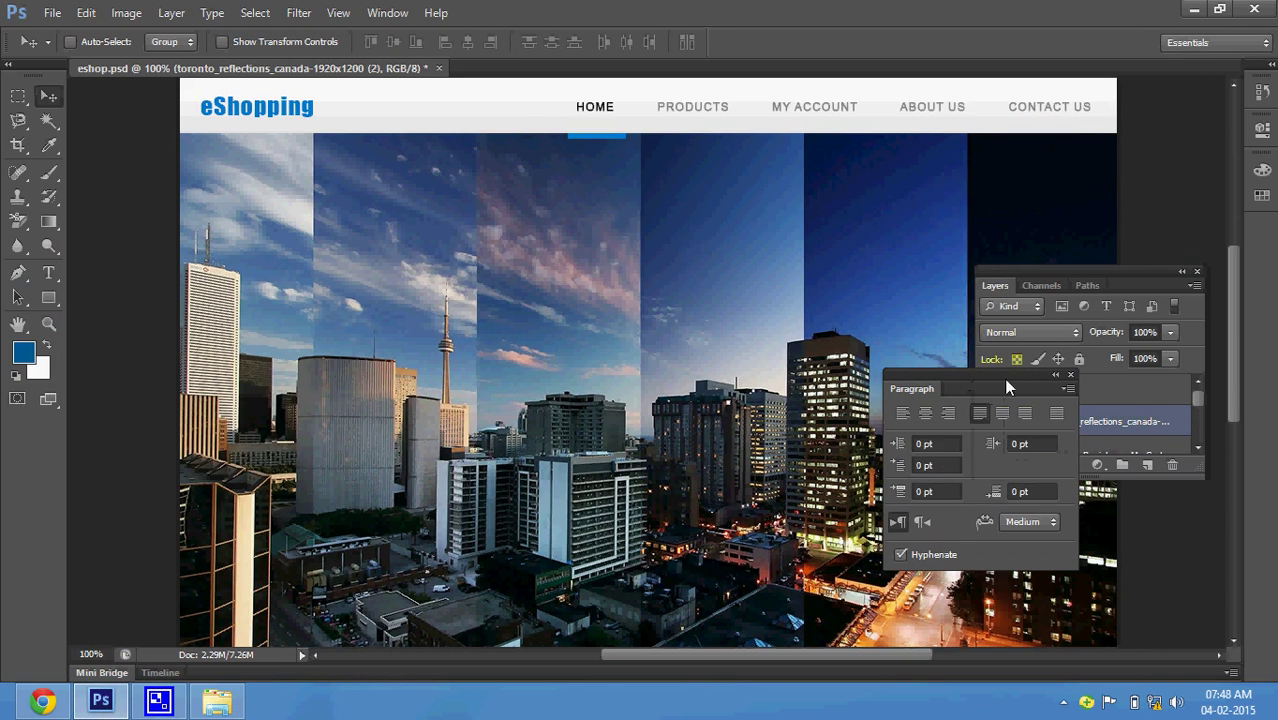
pyautogui.click(1069, 376)
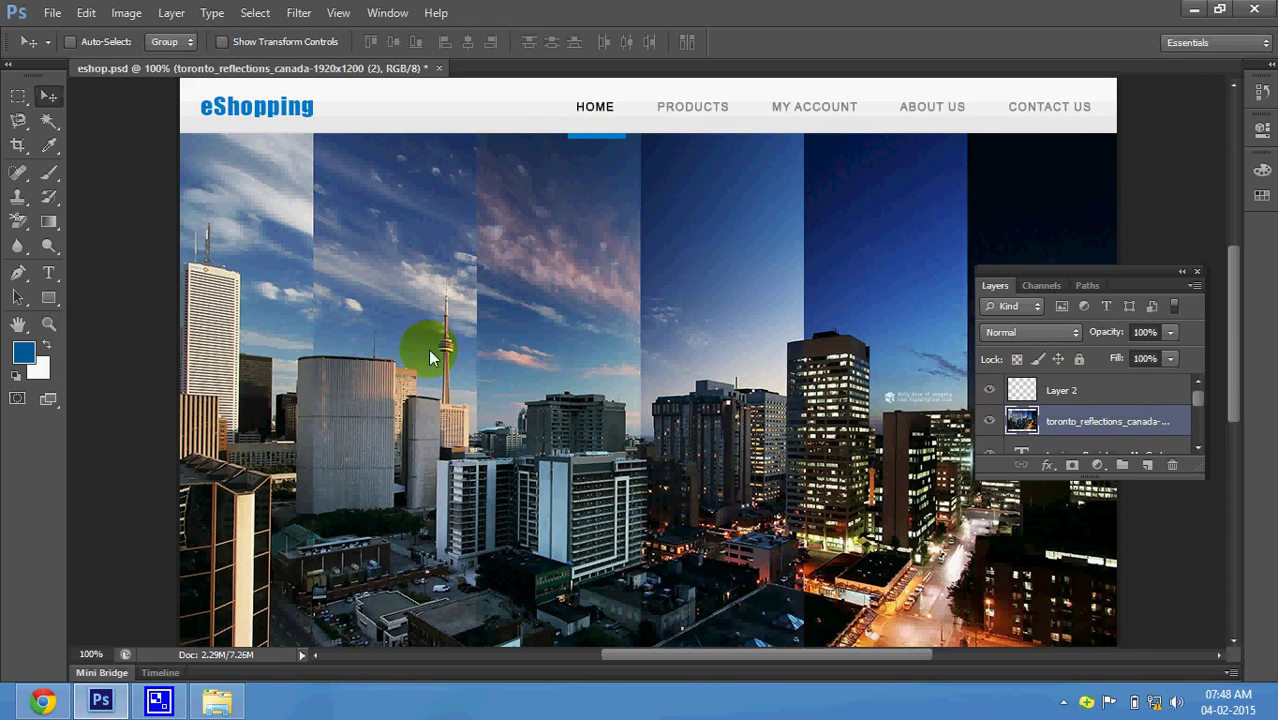
# - Select a wide band of the photo, invert, delete everything outside it, and deselect
pyautogui.click(18, 96)
pyautogui.moveTo(181, 224); pyautogui.dragTo(1117, 503)
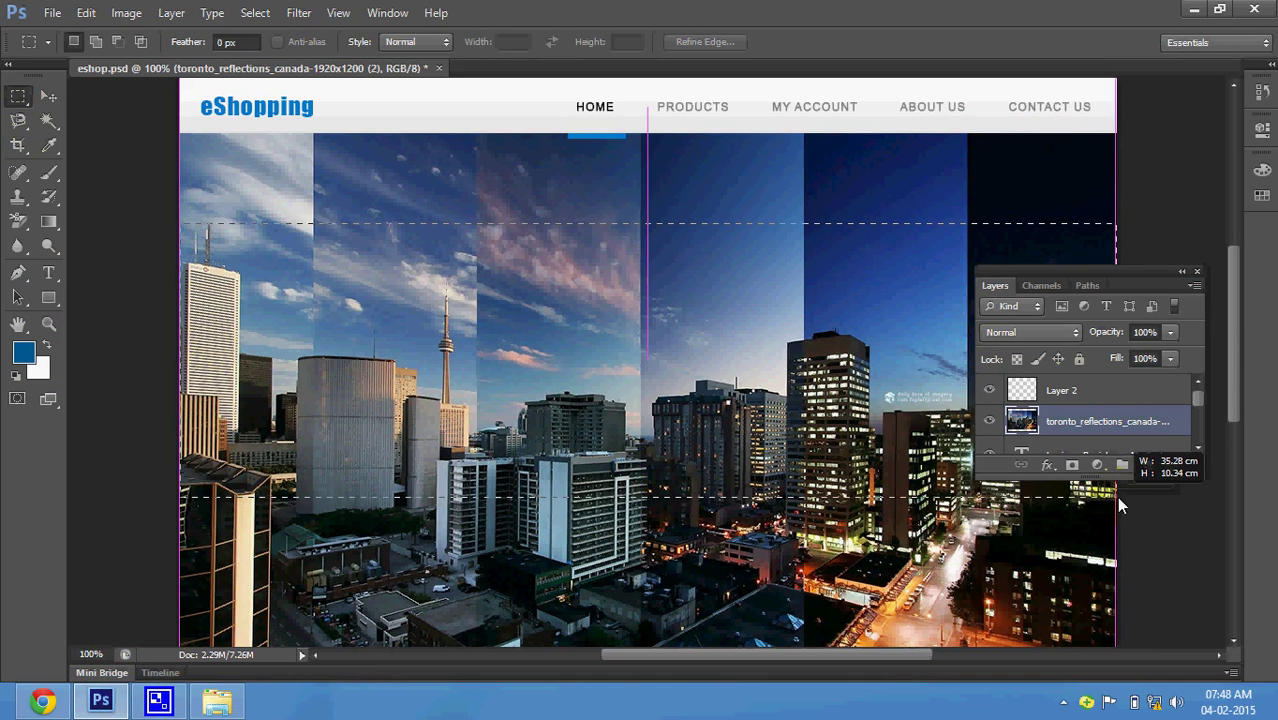
pyautogui.moveTo(1117, 500); pyautogui.dragTo(1121, 502)
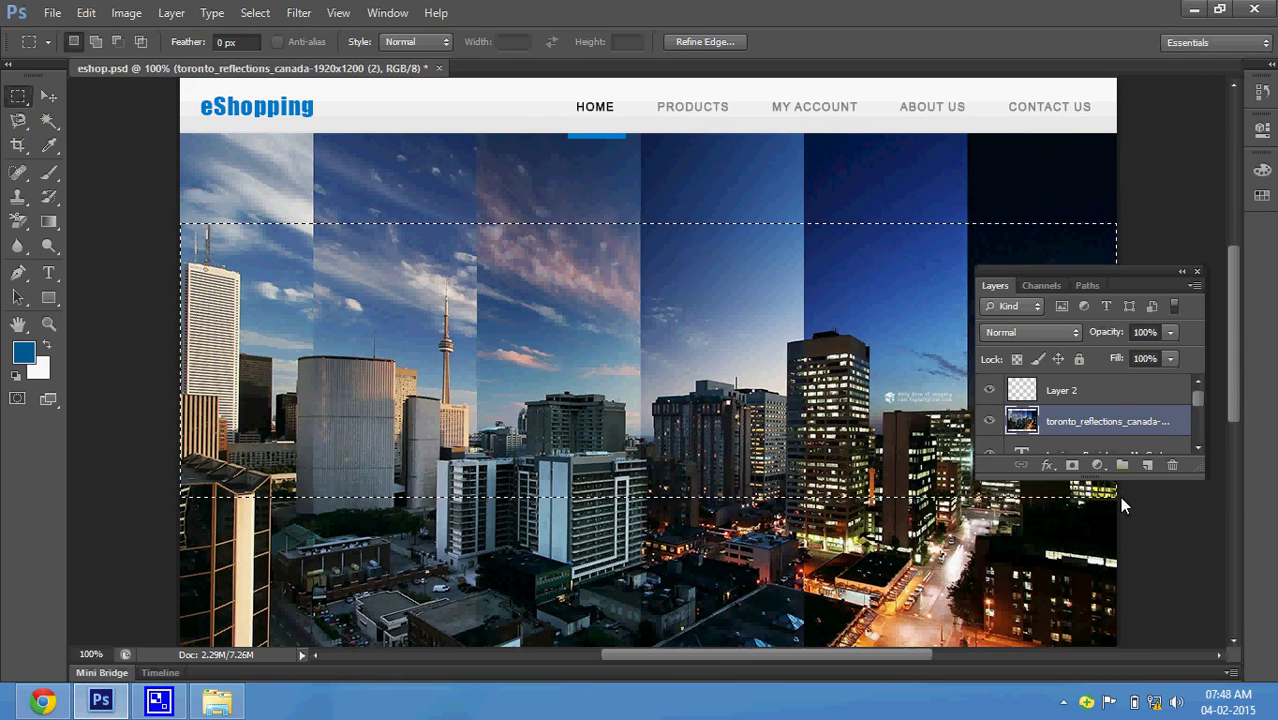
pyautogui.moveTo(1238, 418); pyautogui.dragTo(1231, 469)
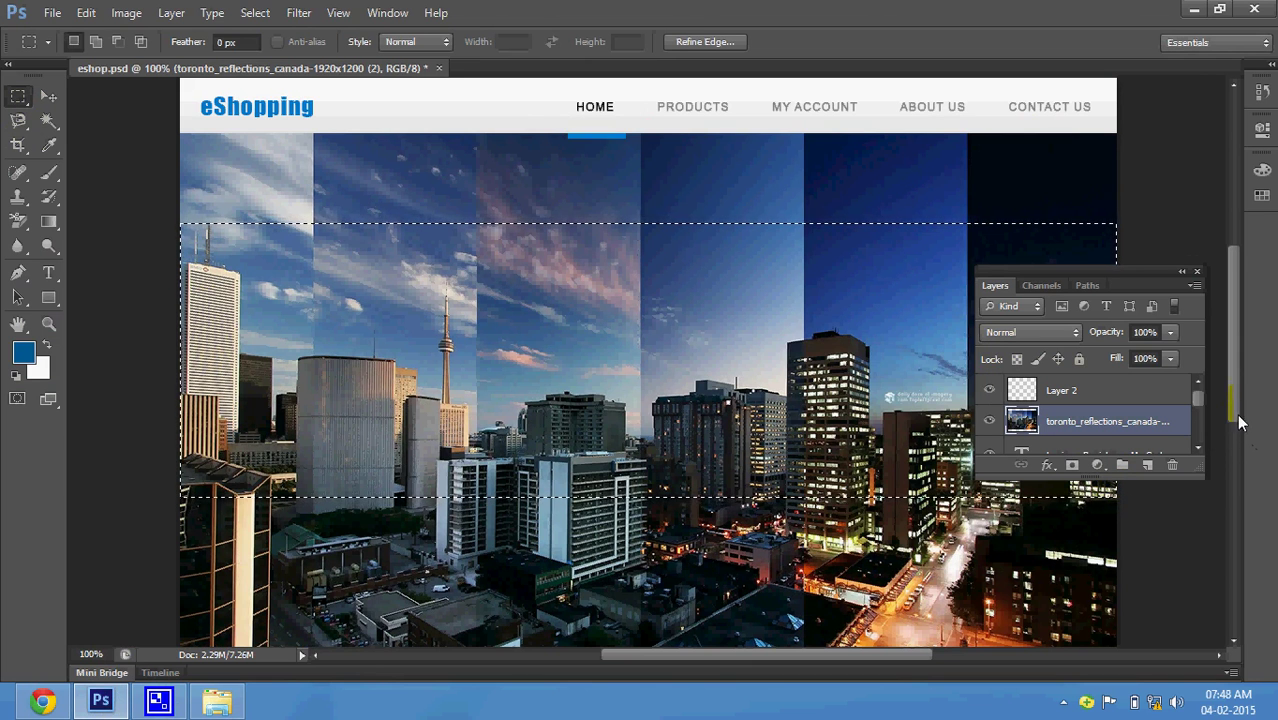
pyautogui.hotkey('ctrl', 'd')
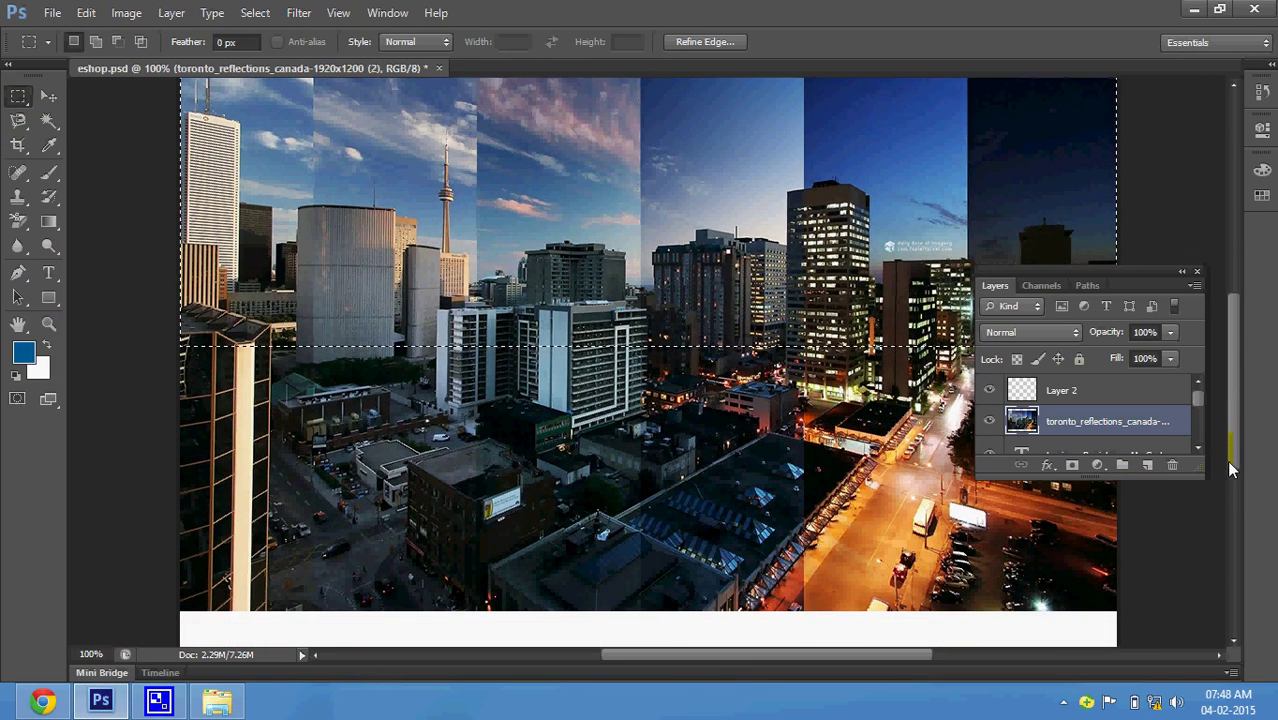
pyautogui.hotkey('ctrl', 'x')
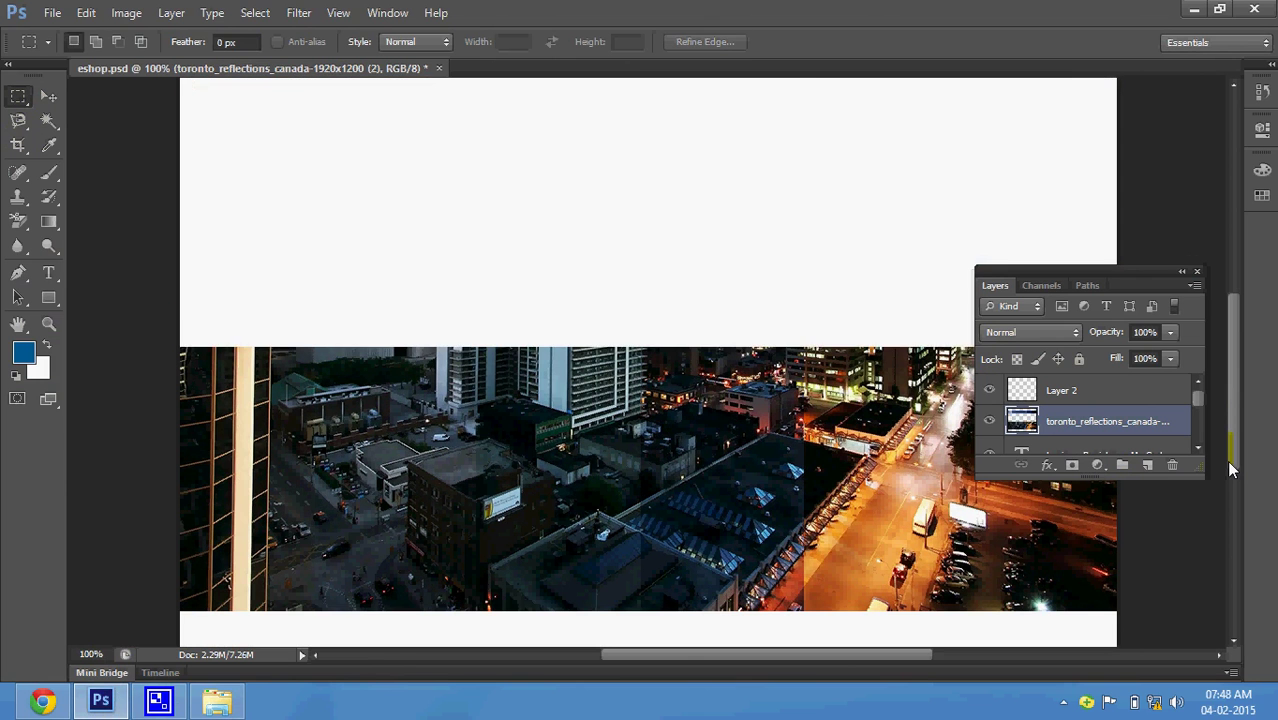
pyautogui.hotkey('ctrl', 'z')
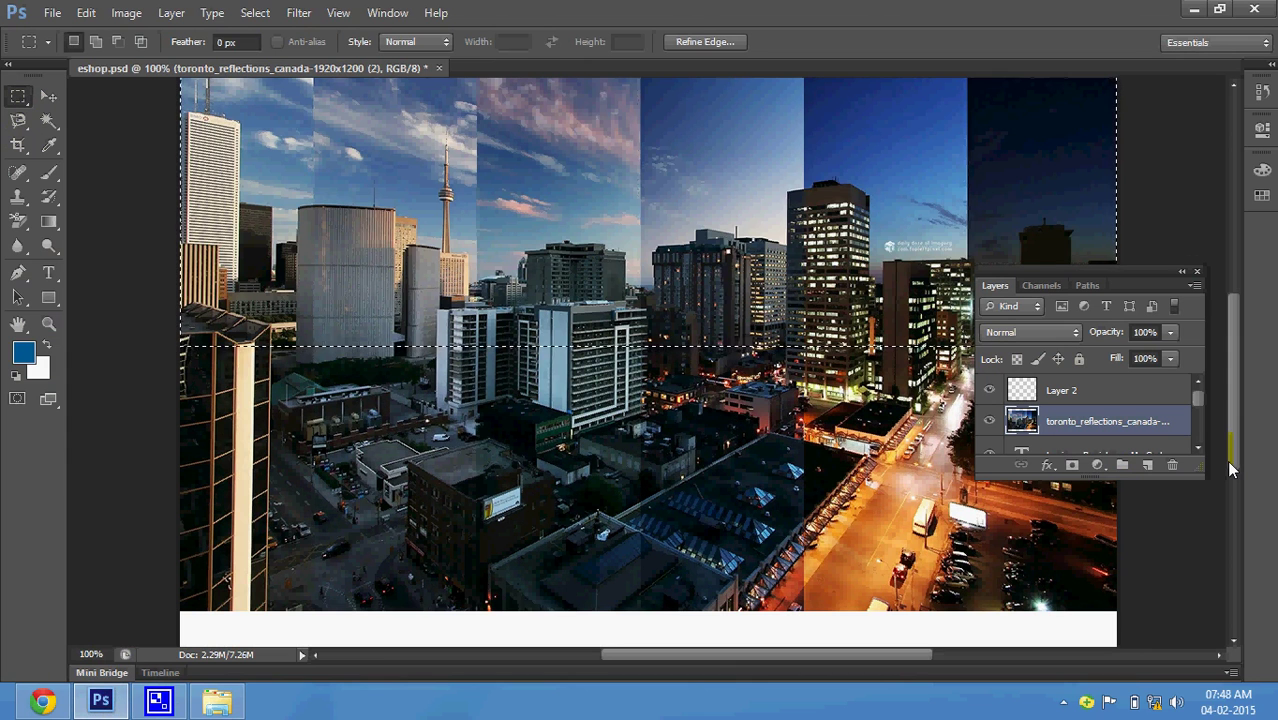
pyautogui.hotkey('ctrl', 'shift', 'i')
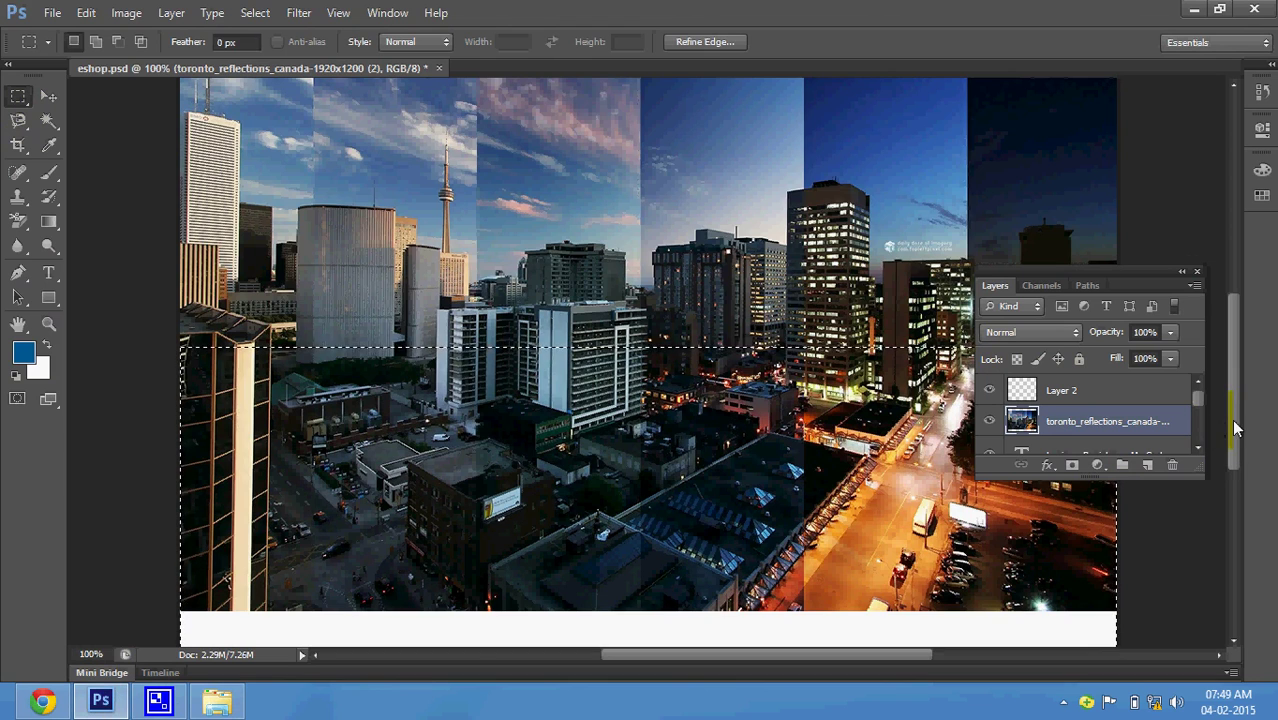
pyautogui.moveTo(1231, 419)
pyautogui.mouseDown()
pyautogui.moveTo(1245, 378)
pyautogui.moveTo(1245, 404)
pyautogui.mouseUp()
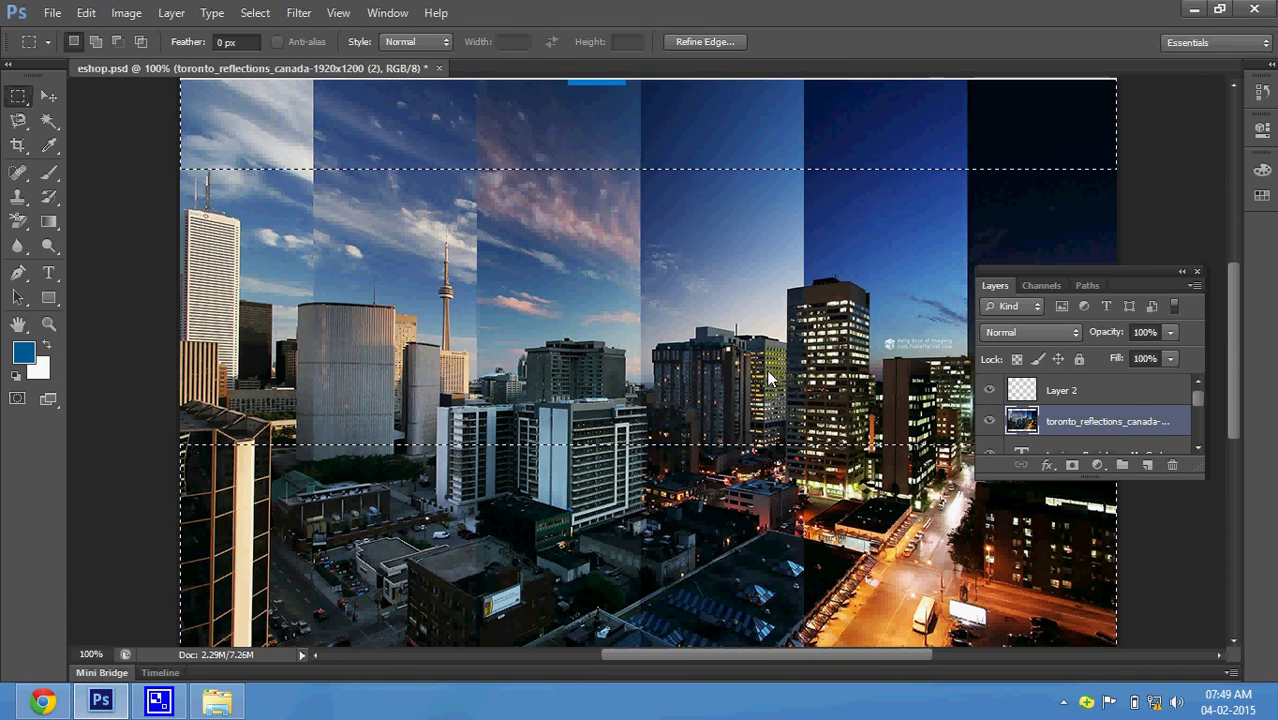
pyautogui.press('Delete')
pyautogui.hotkey('ctrl', 'd')
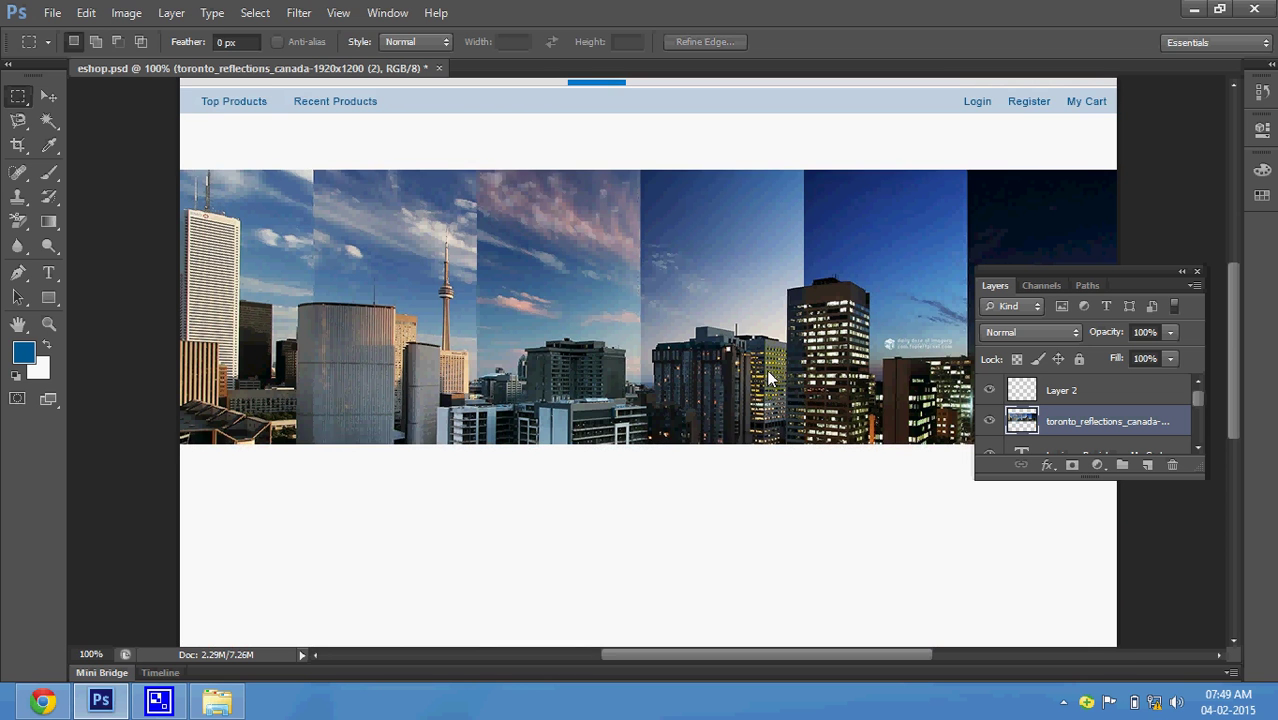
# - Move the skyline banner up against the sub-navigation bar
pyautogui.click(48, 96)
pyautogui.moveTo(437, 311); pyautogui.dragTo(435, 256)
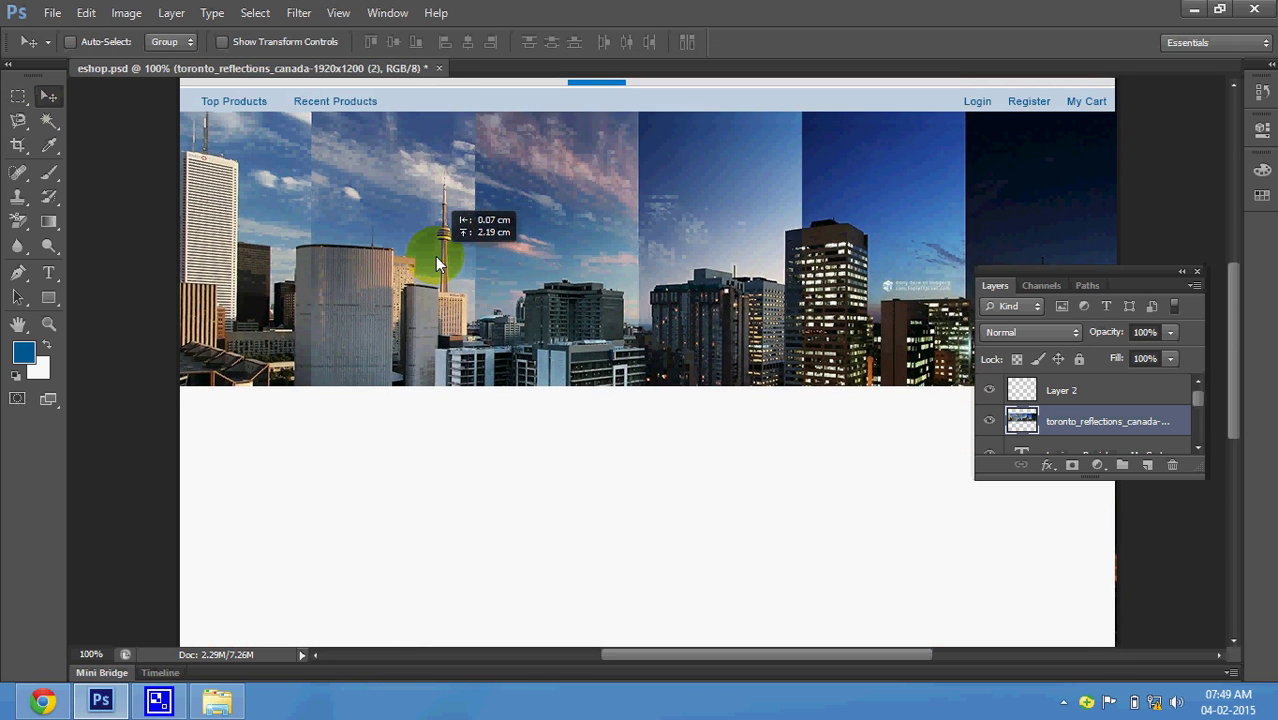
pyautogui.moveTo(1236, 354); pyautogui.dragTo(1231, 284)
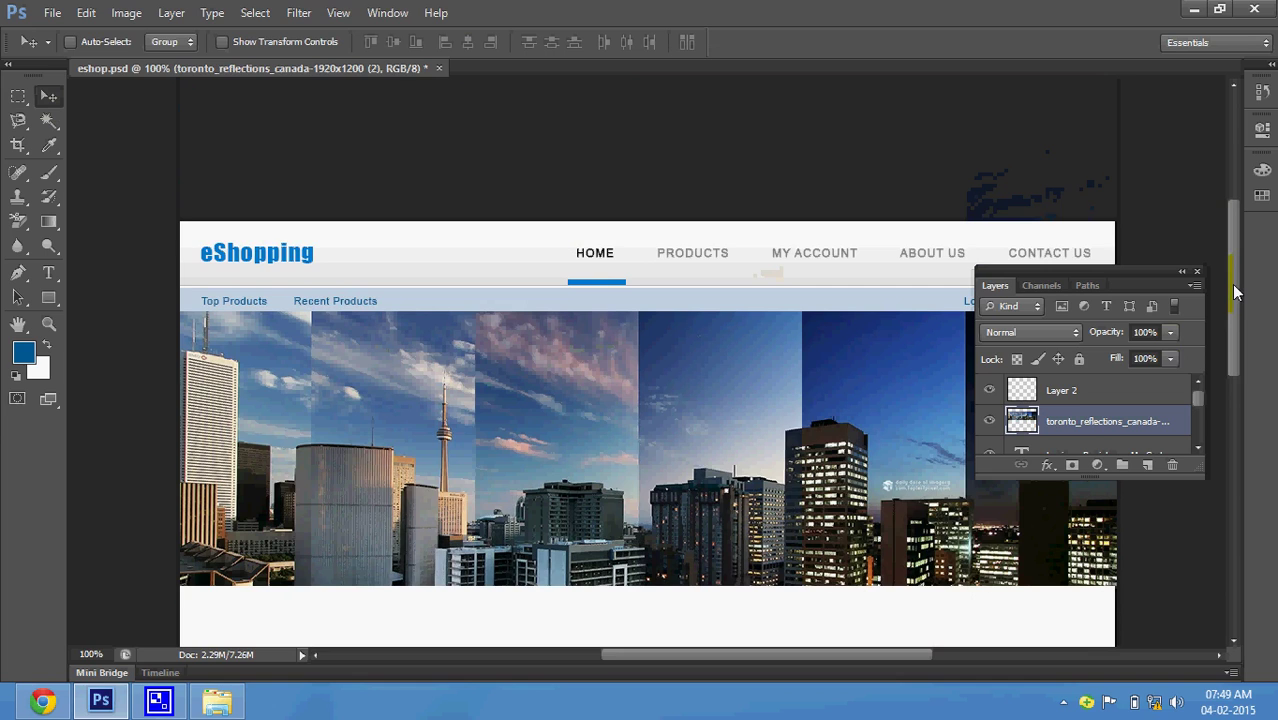
pyautogui.moveTo(650, 466); pyautogui.dragTo(704, 518)
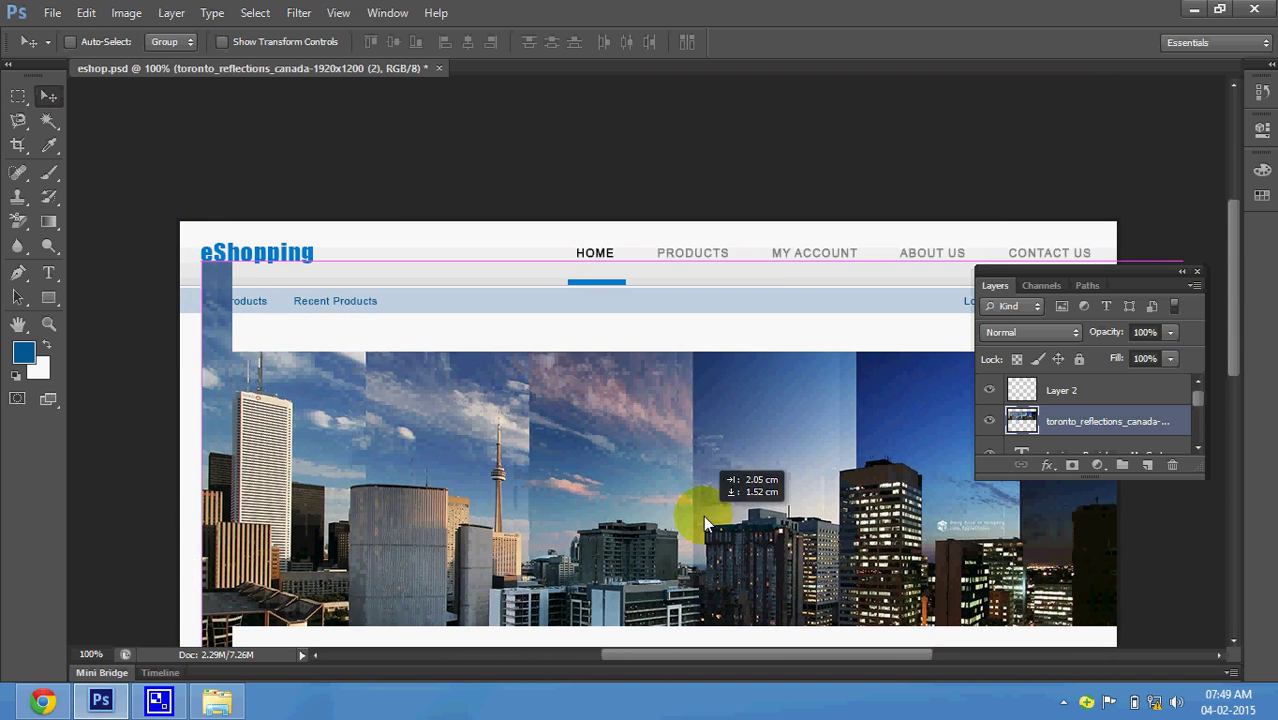
pyautogui.moveTo(703, 515); pyautogui.dragTo(648, 490)
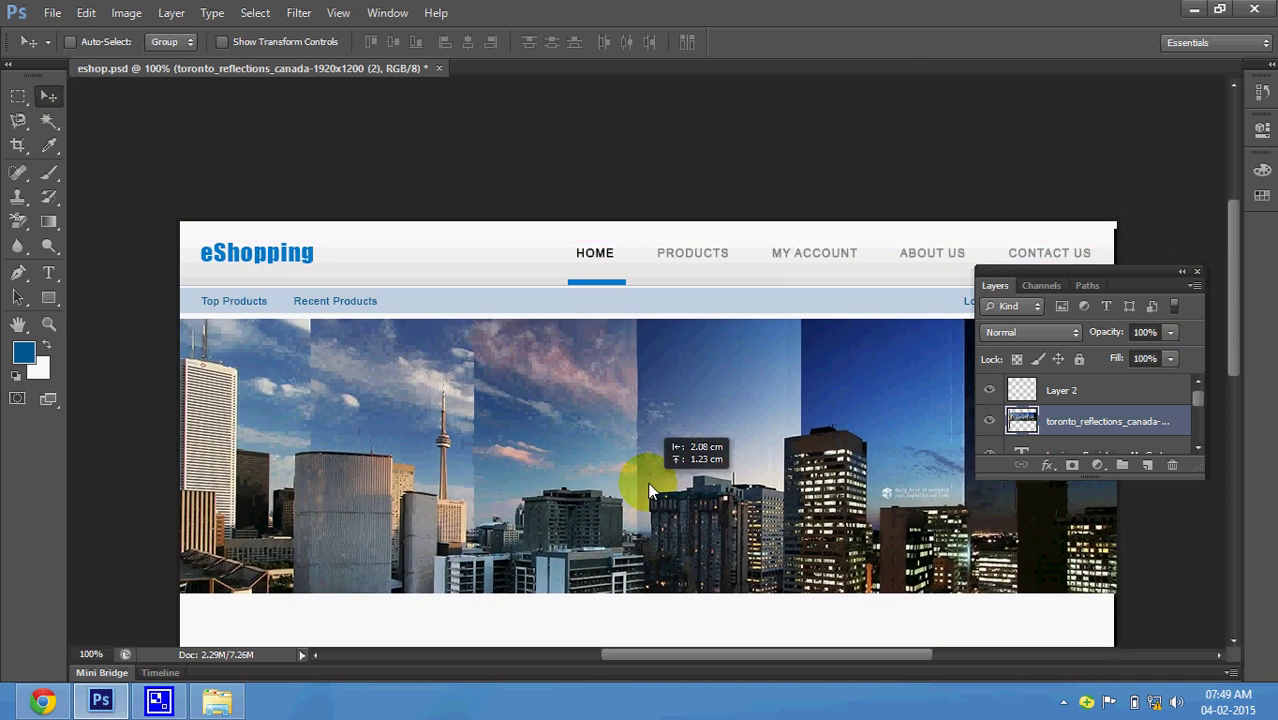
pyautogui.moveTo(649, 490); pyautogui.dragTo(648, 492)
# - Nudge the banner into exact position with arrow keys and save eshop.psd
pyautogui.press('Right')
pyautogui.press('Right')
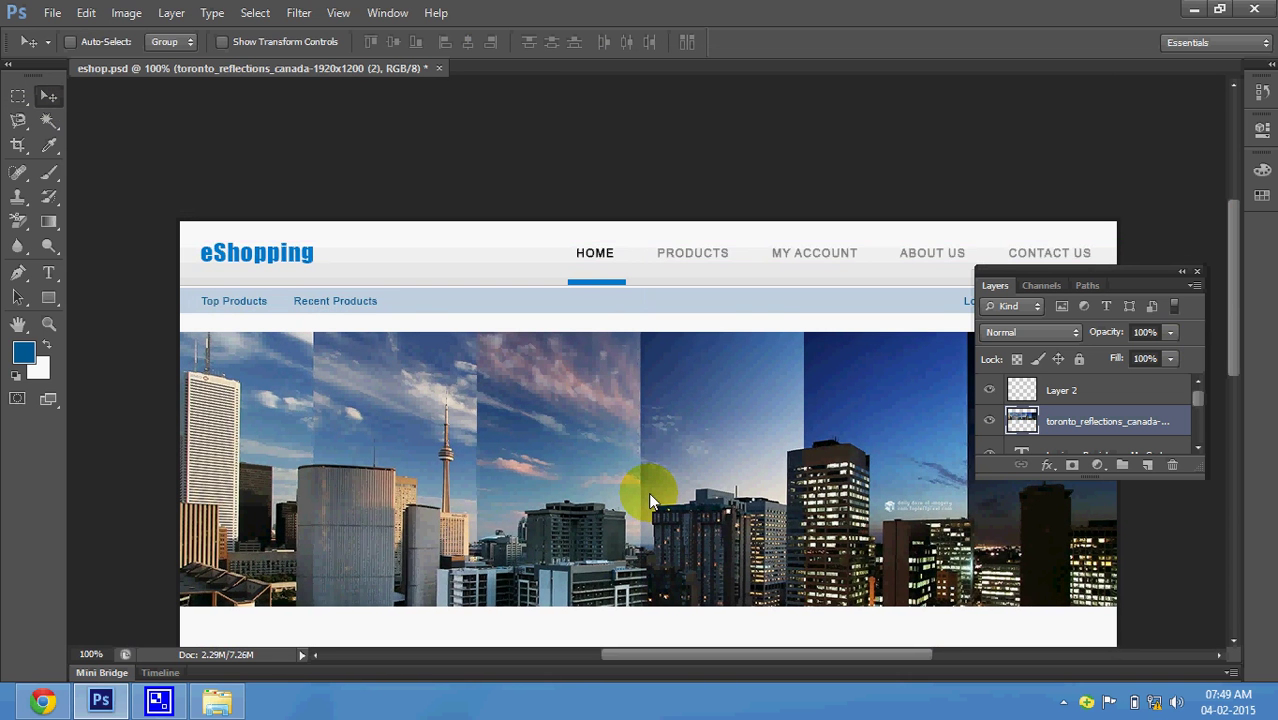
pyautogui.press('Up')
pyautogui.press('Up')
pyautogui.press('Up')
pyautogui.press('Up')
pyautogui.press('Up')
pyautogui.press('Up')
pyautogui.press('Up')
pyautogui.press('Up')
pyautogui.press('Up')
pyautogui.press('Up')
pyautogui.press('Up')
pyautogui.press('Up')
pyautogui.press('Up')
pyautogui.press('Up')
pyautogui.press('Up')
pyautogui.press('Up')
pyautogui.press('Up')
pyautogui.press('Up')
pyautogui.press('Up')
pyautogui.press('Up')
pyautogui.press('Down')
pyautogui.press('Down')
pyautogui.press('Up')
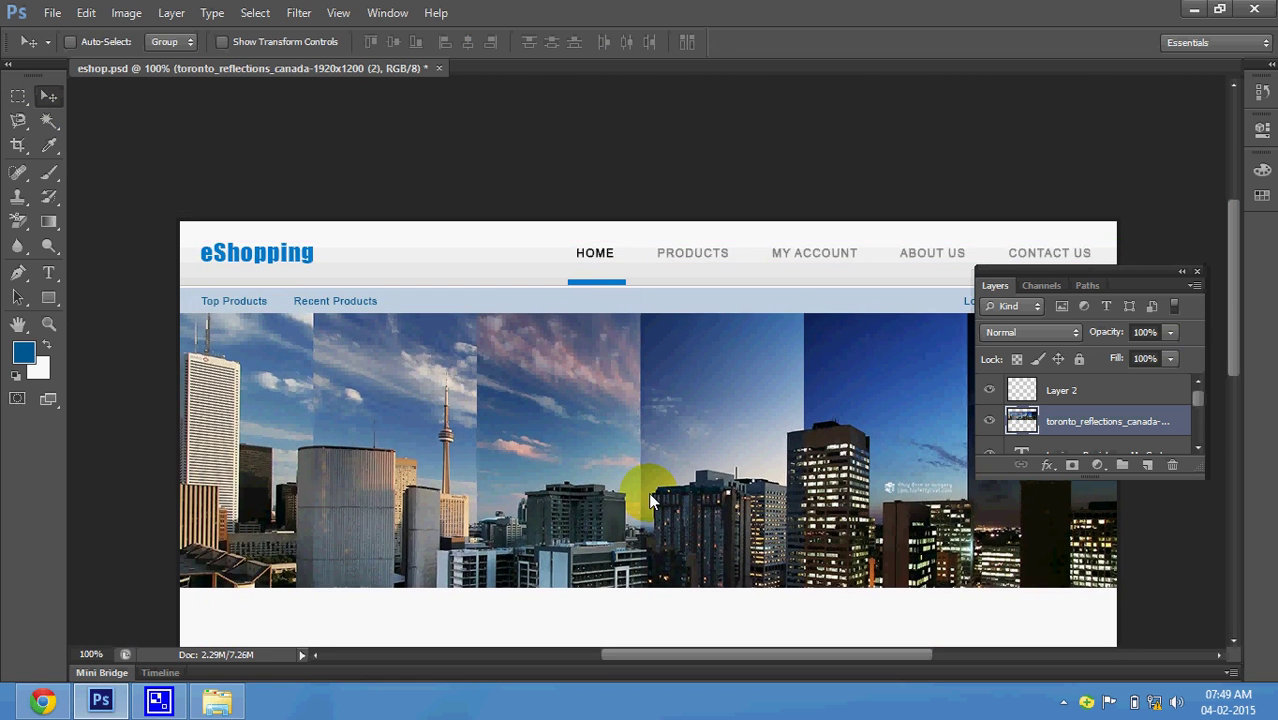
pyautogui.press('Down')
pyautogui.press('Down')
pyautogui.press('Down')
pyautogui.press('Up')
pyautogui.press('Up')
pyautogui.press('Down')
pyautogui.hotkey('ctrl', 's')
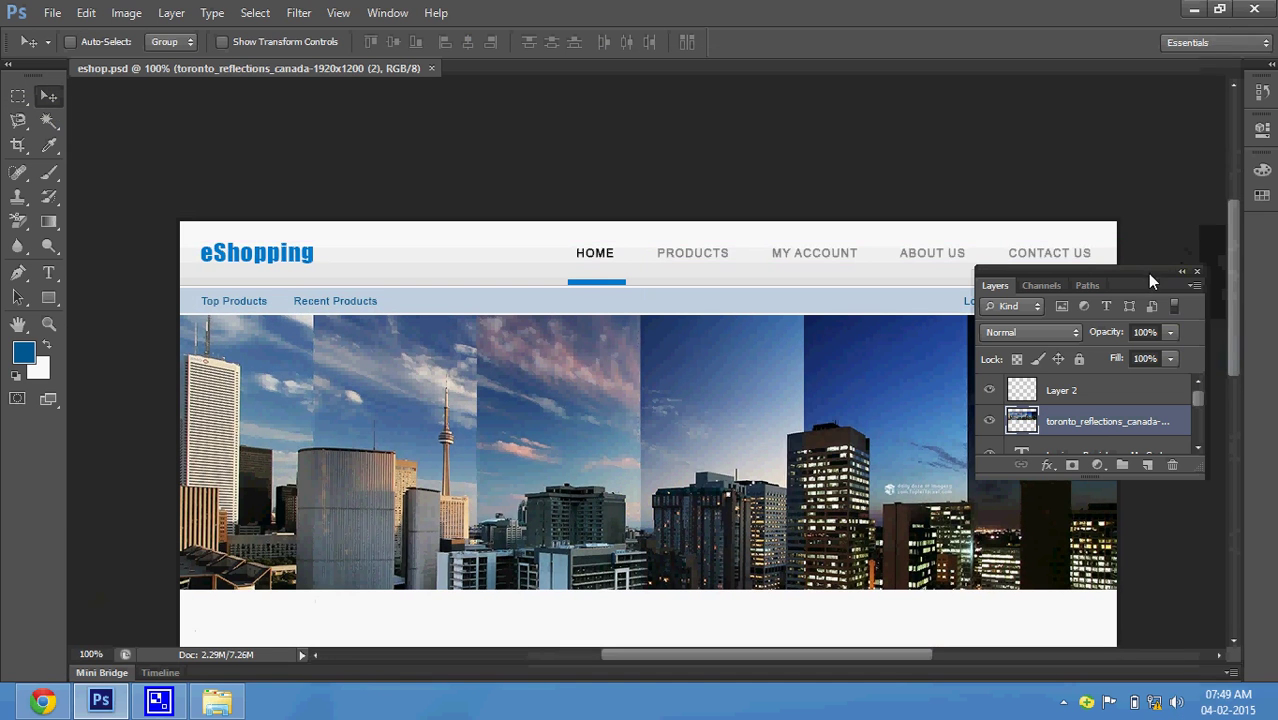
pyautogui.moveTo(1150, 280); pyautogui.dragTo(1087, 14)
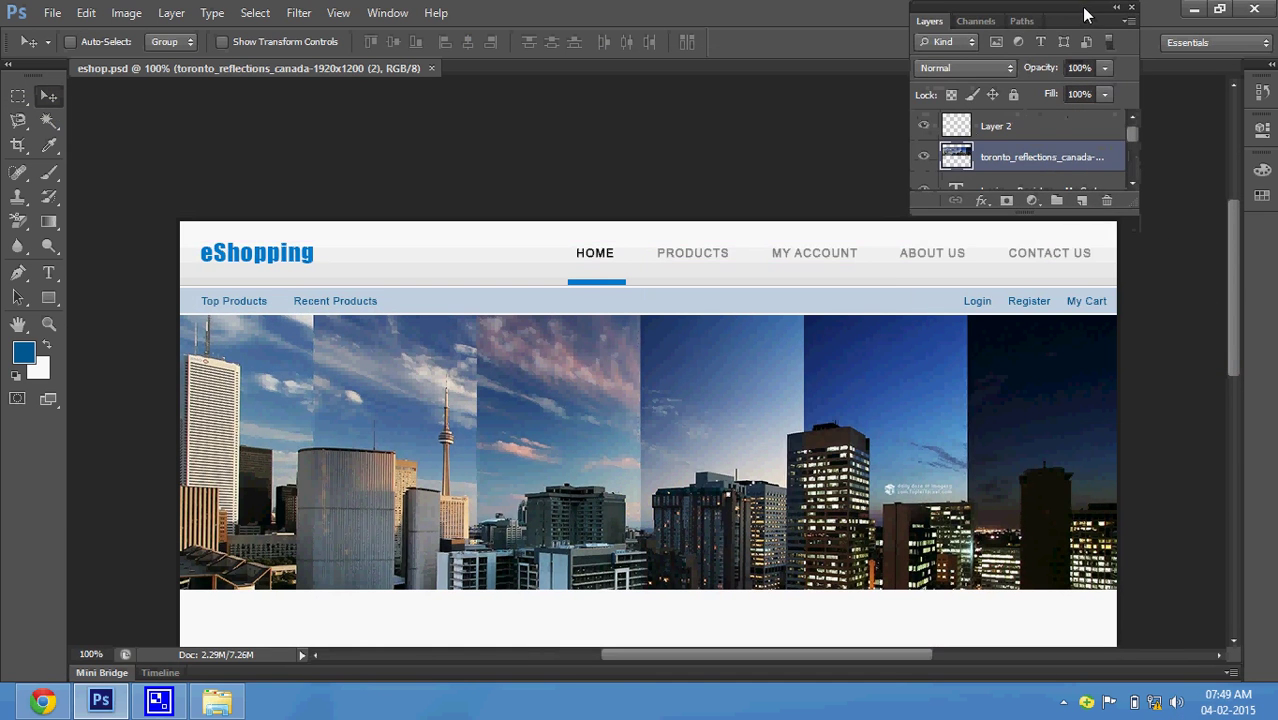
pyautogui.moveTo(1236, 312)
pyautogui.mouseDown()
pyautogui.moveTo(1236, 350)
pyautogui.moveTo(1236, 338)
pyautogui.mouseUp()
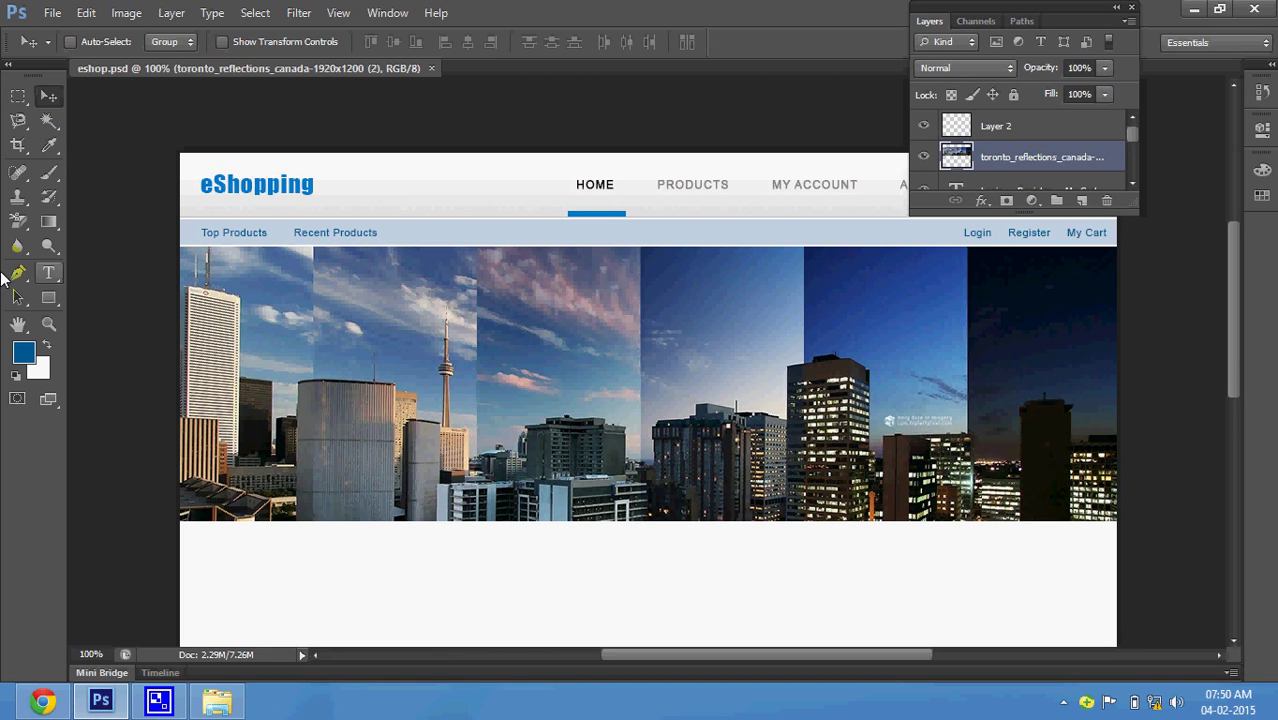
# - Set the foreground text colour to white
pyautogui.click(48, 272)
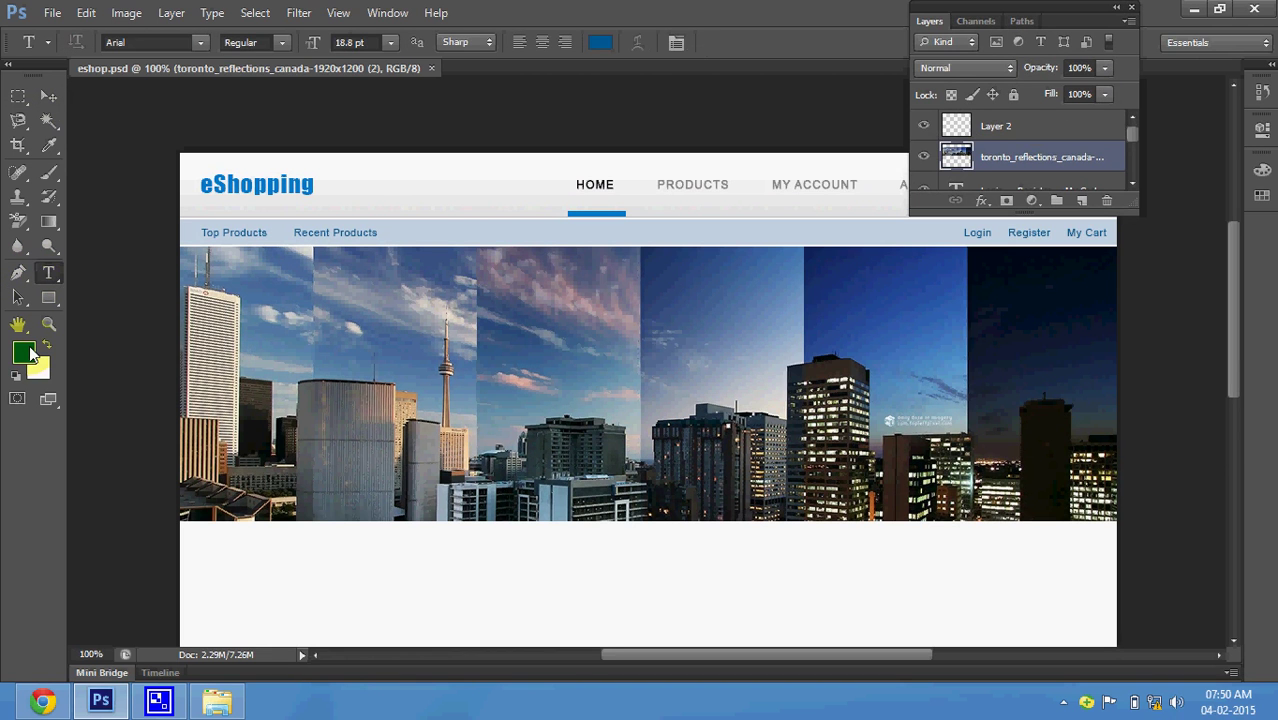
pyautogui.click(24, 352)
pyautogui.click(620, 214)
pyautogui.click(765, 180)
pyautogui.click(1207, 167)
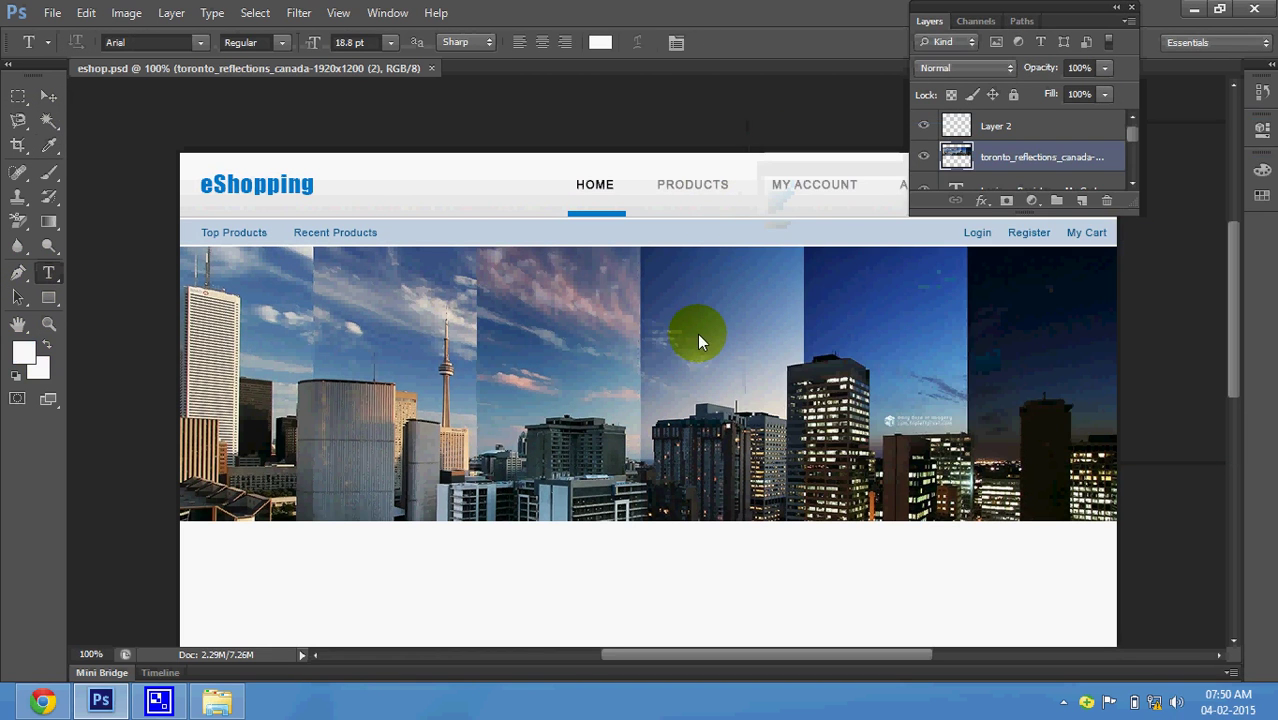
# - Type the 'Get 50% off on Shoes' headline on the banner and commit it
pyautogui.click(693, 335)
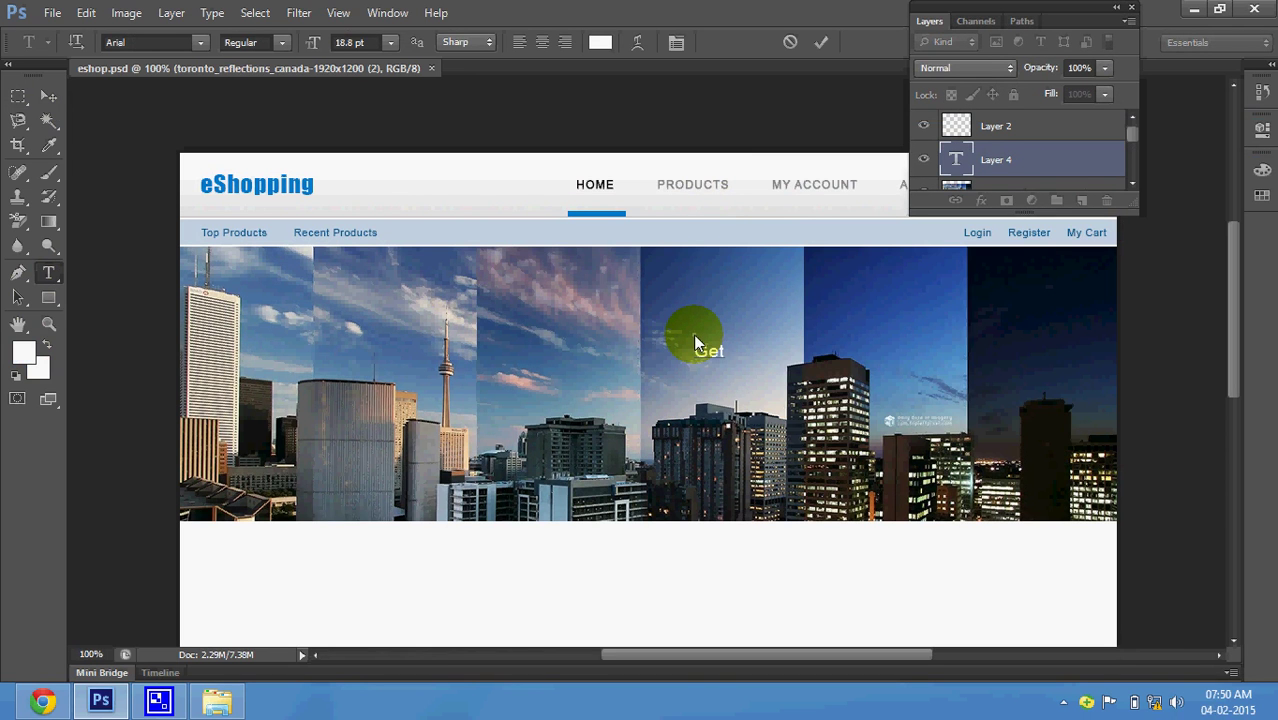
pyautogui.write(' 50%')
pyautogui.write(' off on ')
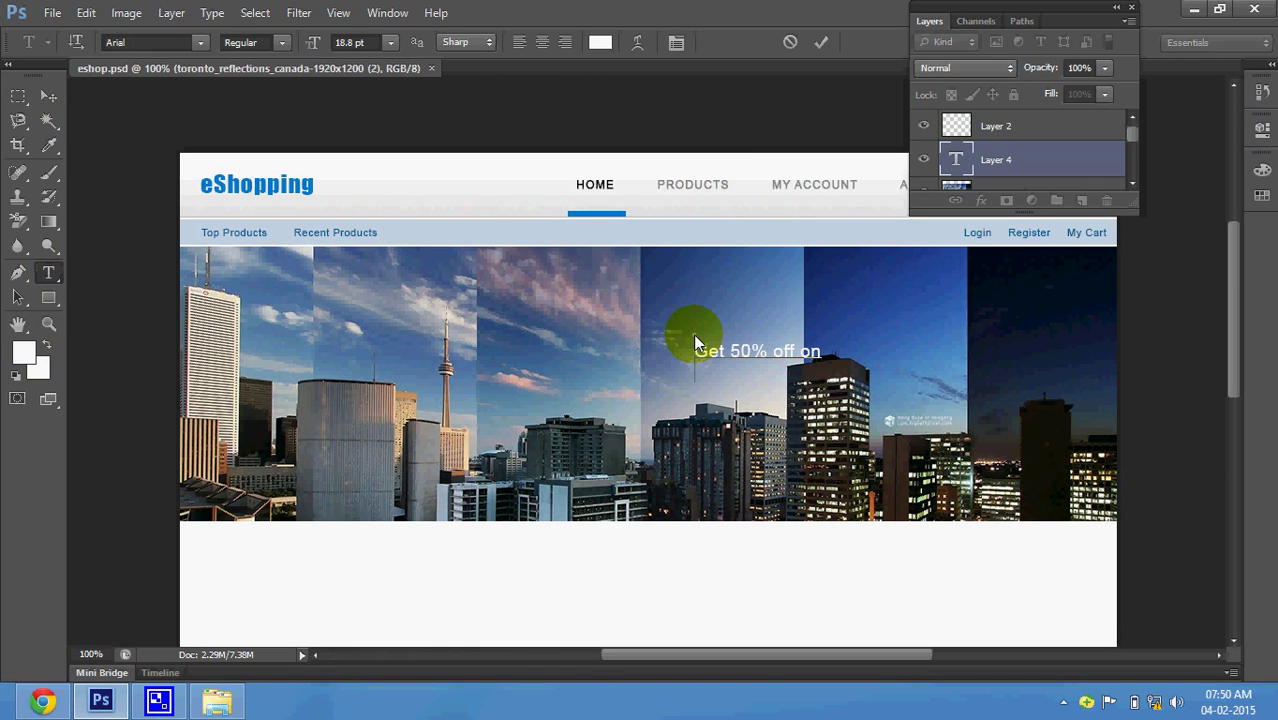
pyautogui.write('Shoes')
pyautogui.click(48, 95)
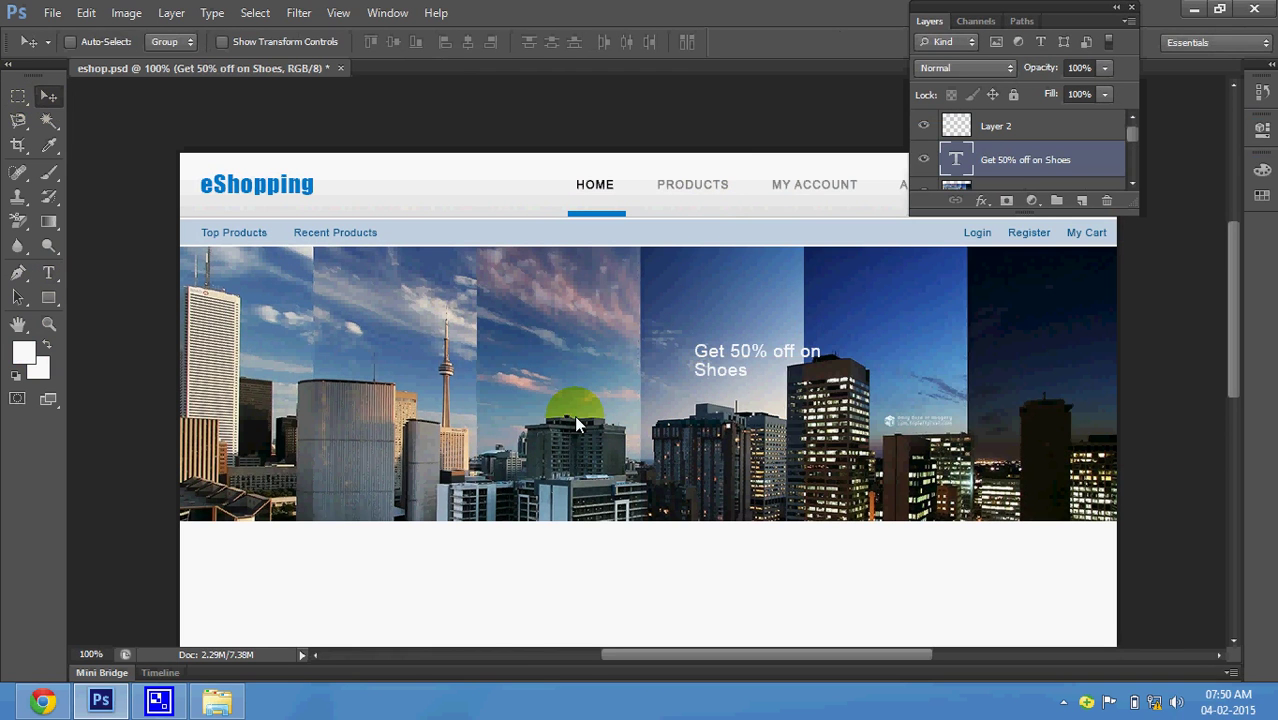
pyautogui.hotkey('ctrl', 't')
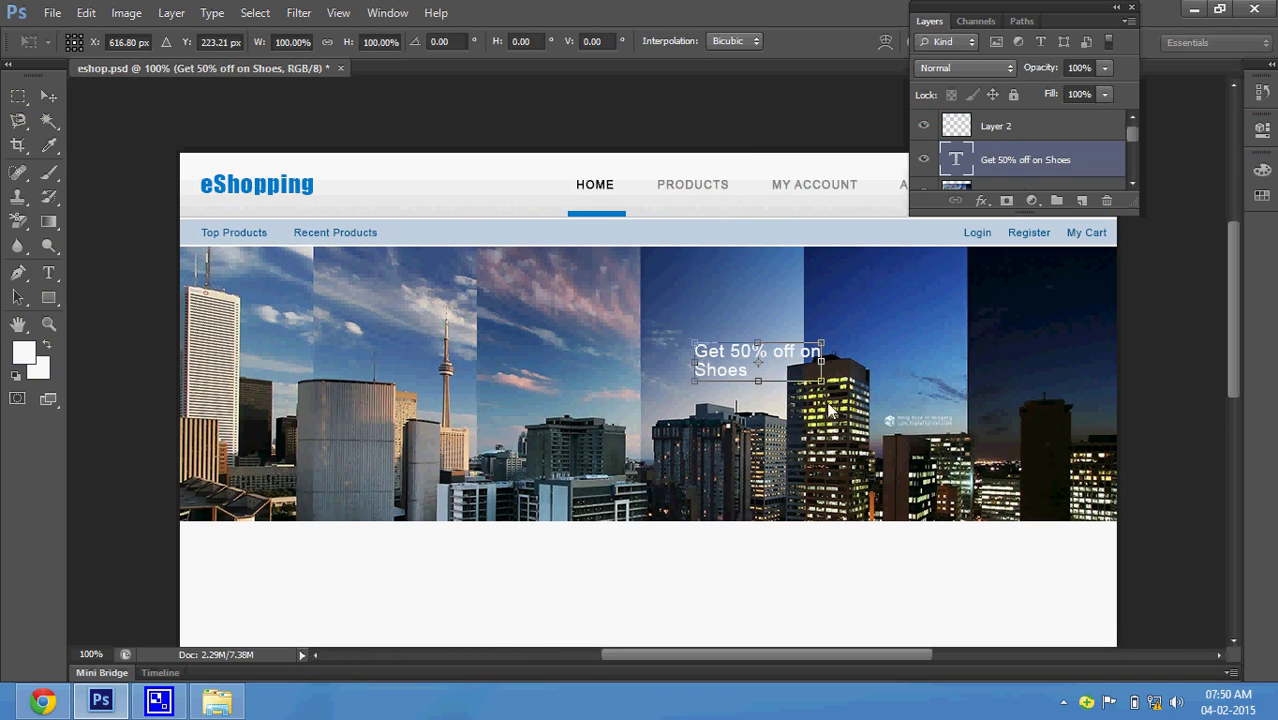
pyautogui.moveTo(820, 386); pyautogui.dragTo(874, 432)
pyautogui.press('Return')
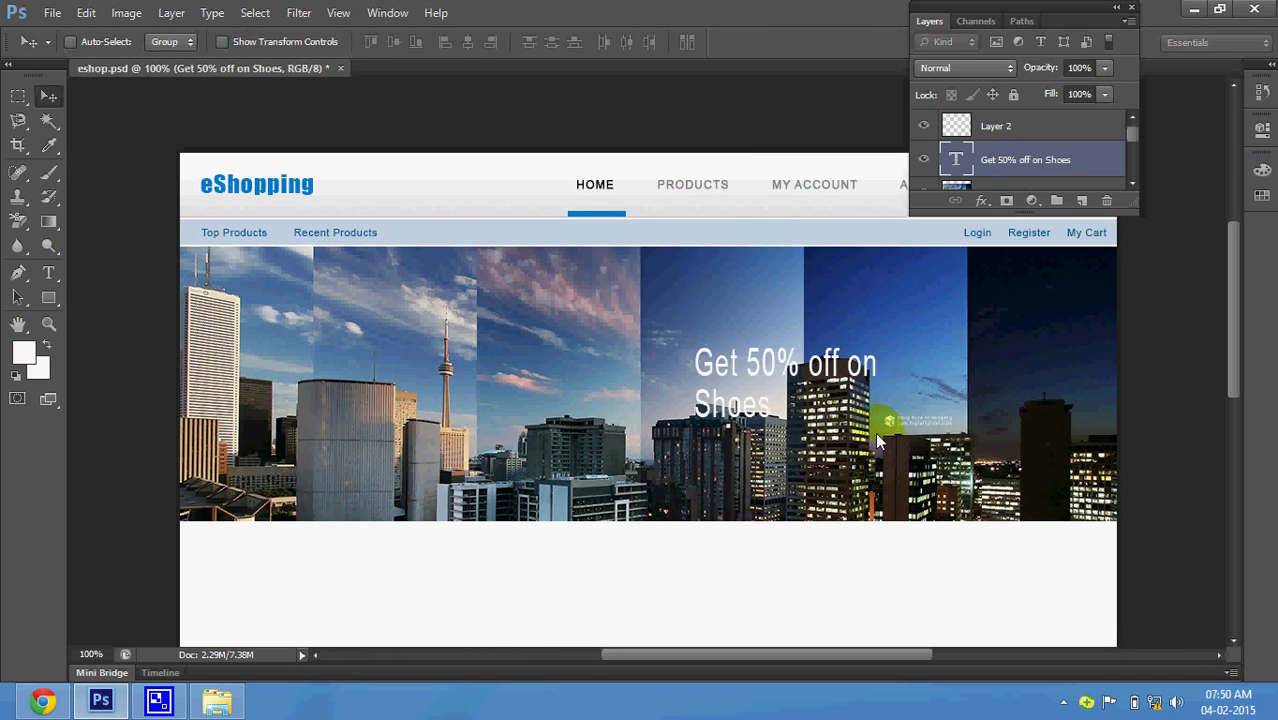
pyautogui.hotkey('ctrl', 'z')
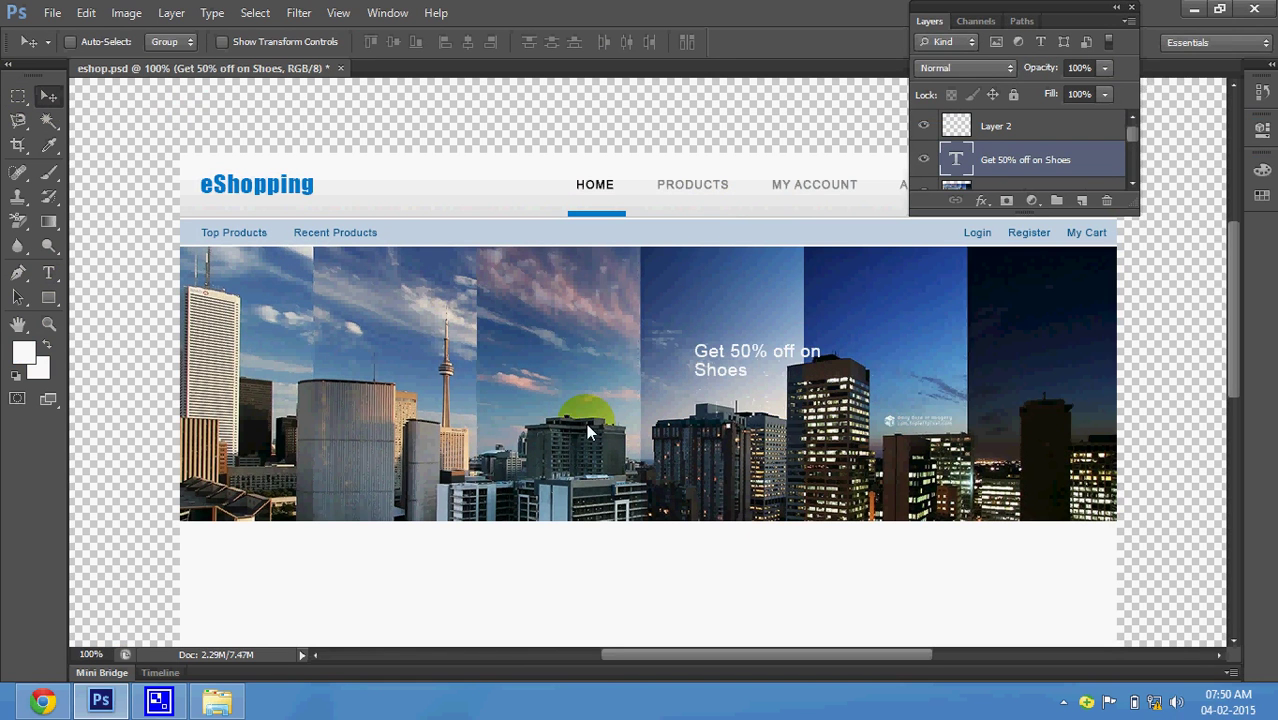
# - Select '50%' in the headline and make it Arial Bold at 24 pt
pyautogui.click(48, 272)
pyautogui.click(716, 357)
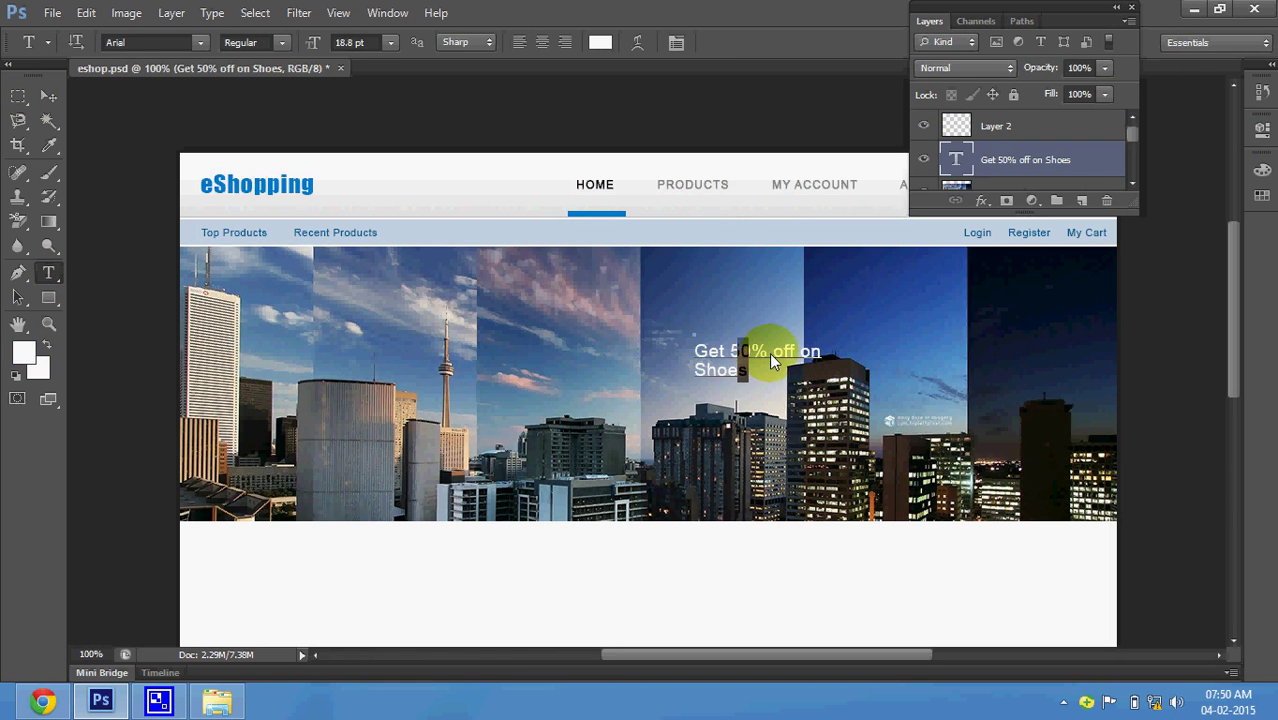
pyautogui.moveTo(769, 352); pyautogui.dragTo(766, 346)
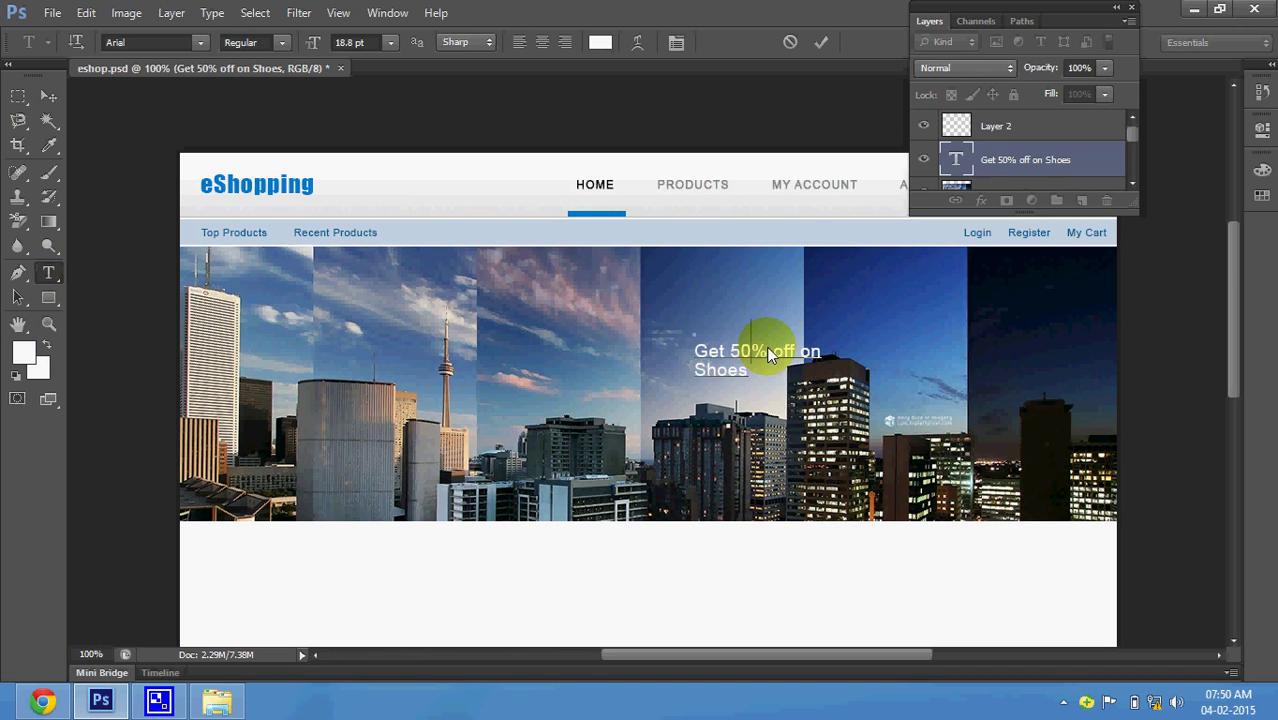
pyautogui.hotkey('ctrl', 'shift', 'Right')
pyautogui.hotkey('ctrl', 'shift', 'Right')
pyautogui.hotkey('ctrl', 'shift', 'Right')
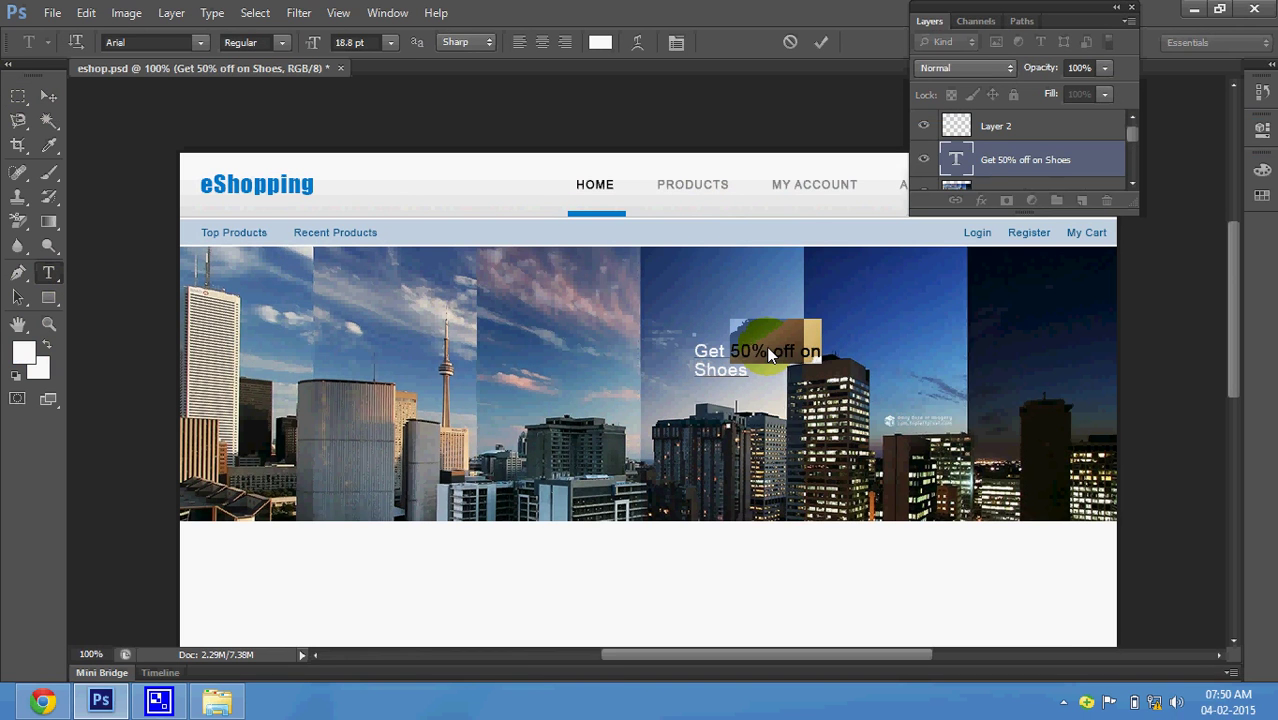
pyautogui.hotkey('shift', 'Left')
pyautogui.hotkey('shift', 'Left')
pyautogui.hotkey('shift', 'Left')
pyautogui.hotkey('shift', 'Left')
pyautogui.hotkey('shift', 'Left')
pyautogui.hotkey('shift', 'Left')
pyautogui.hotkey('shift', 'Left')
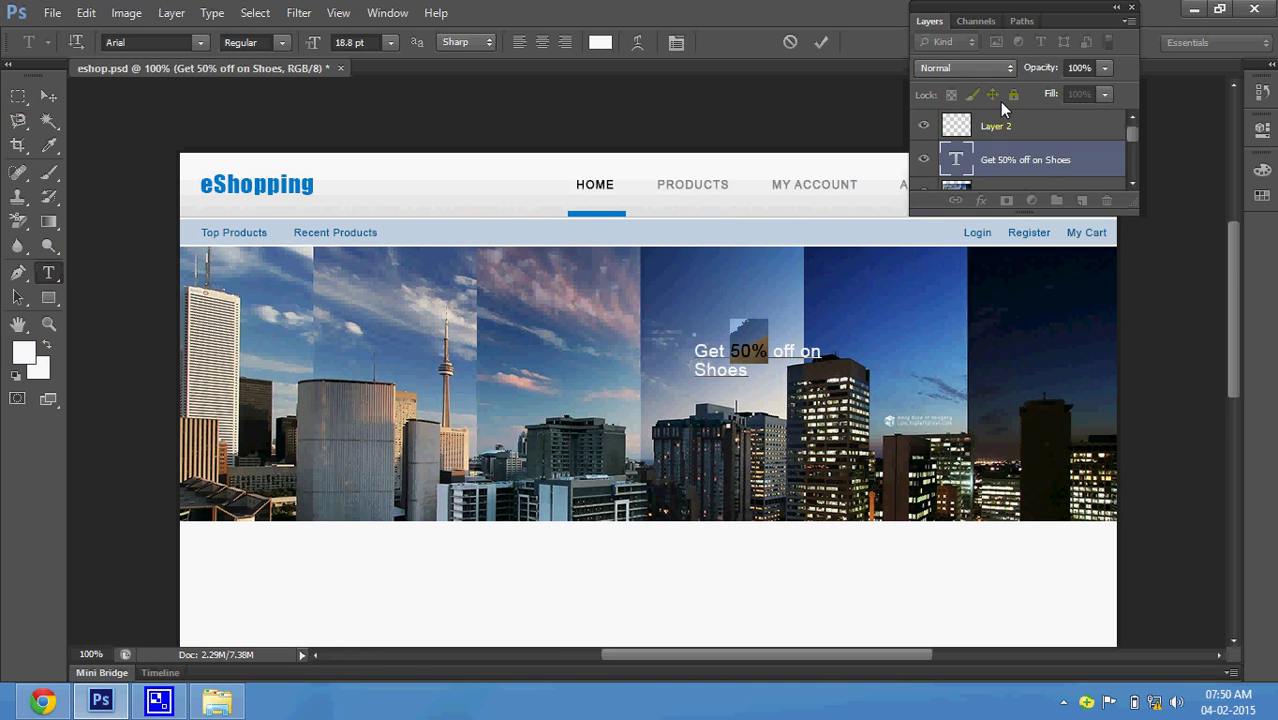
pyautogui.click(284, 44)
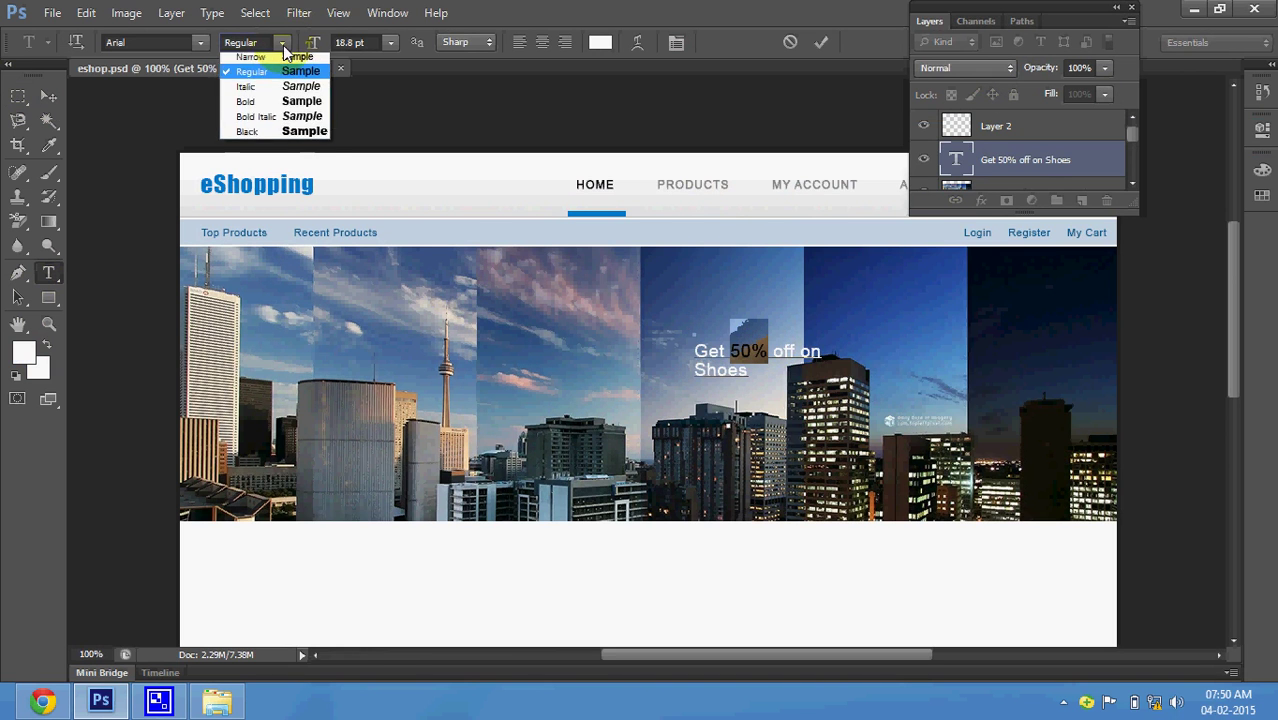
pyautogui.click(266, 108)
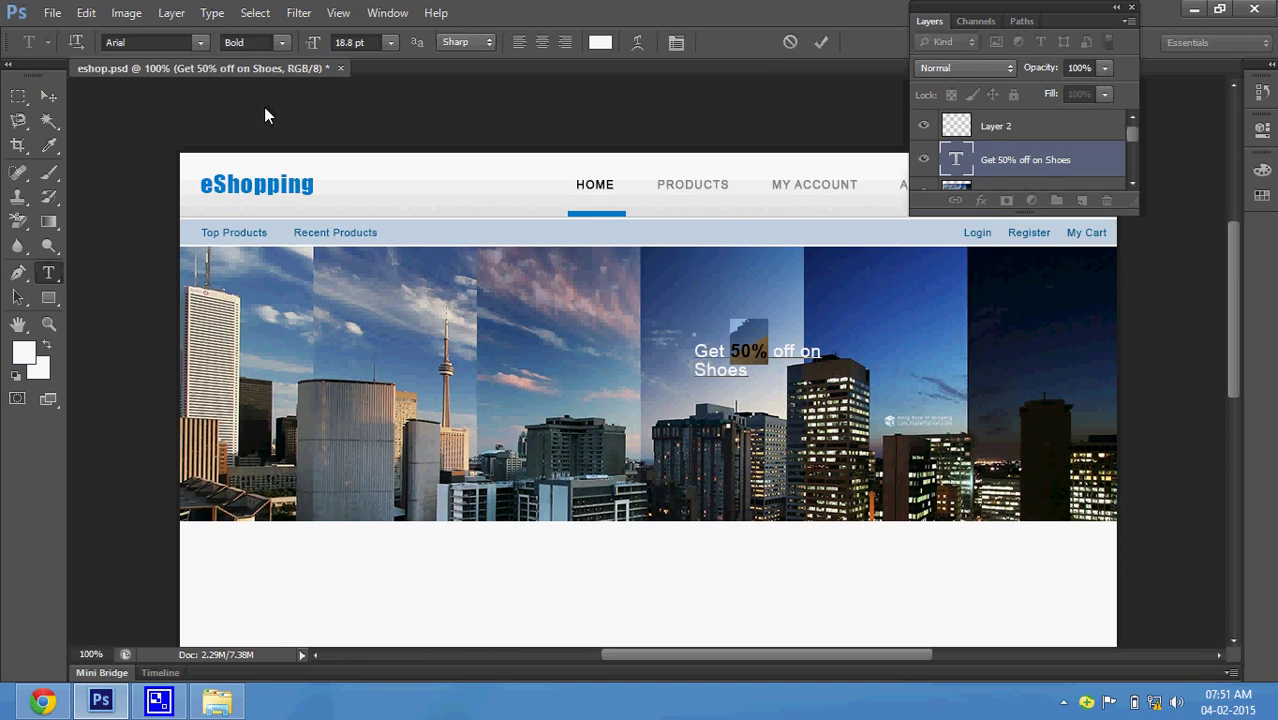
pyautogui.click(392, 41)
# - Enlarge the selected '50%' to 30 pt
pyautogui.click(400, 261)
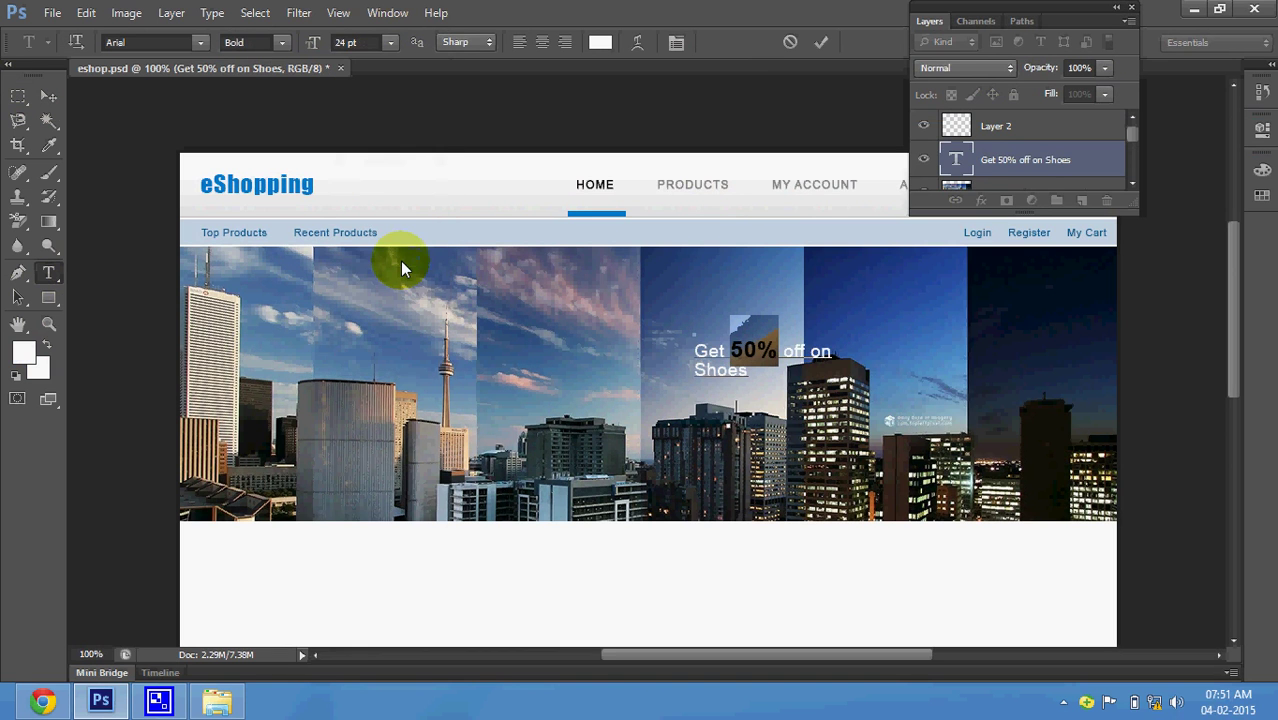
pyautogui.click(391, 44)
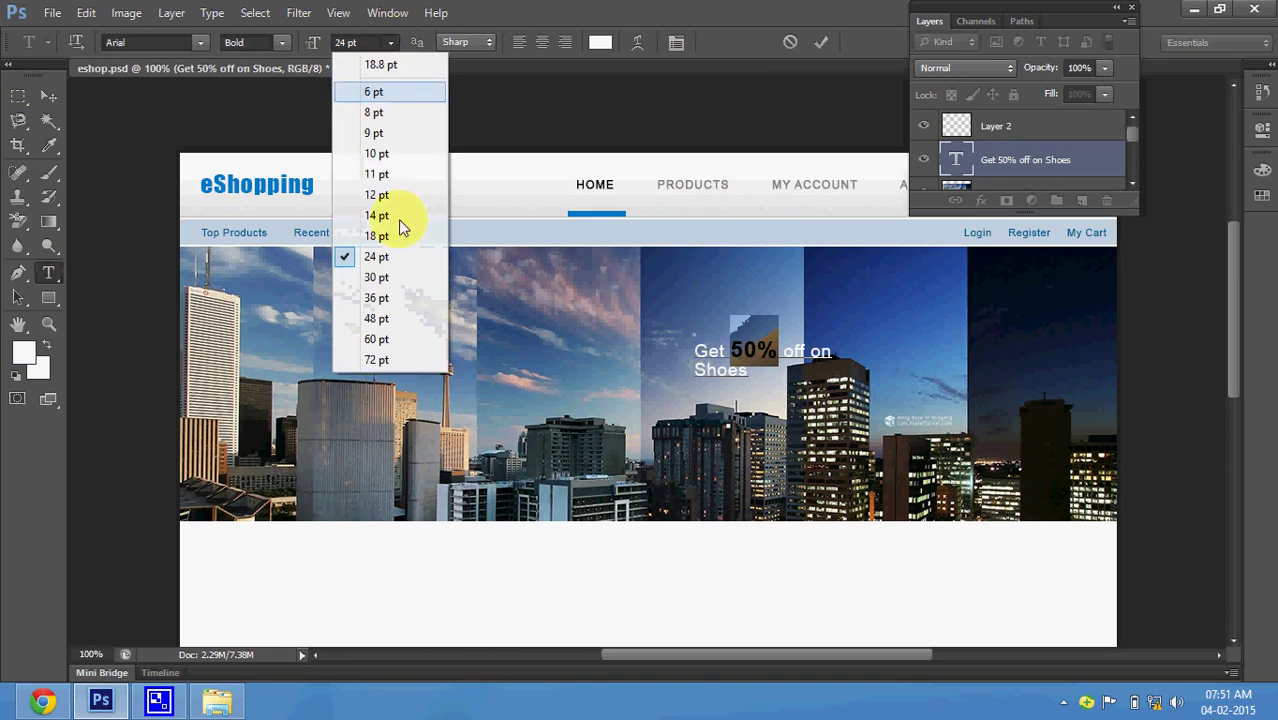
pyautogui.click(392, 285)
# - Fix 'Shoes' and break the headline into a new line after 'off'
pyautogui.click(697, 357)
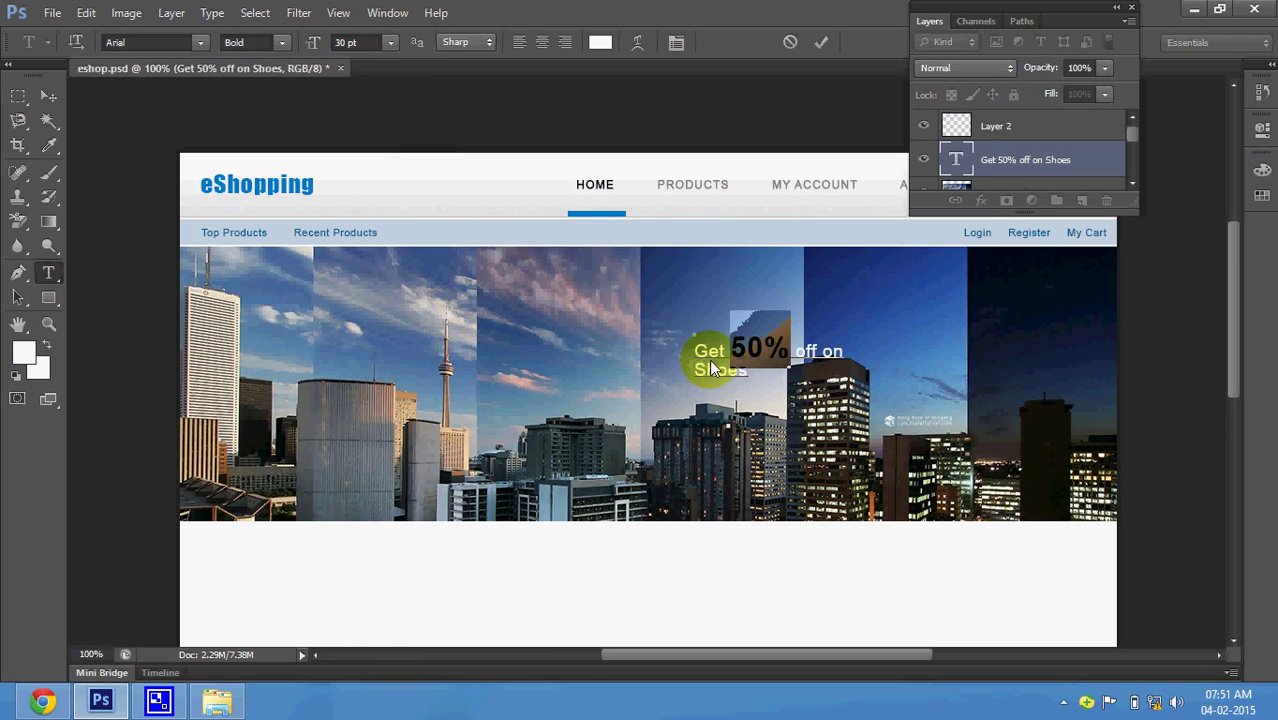
pyautogui.moveTo(697, 357); pyautogui.dragTo(852, 365)
pyautogui.press('Right')
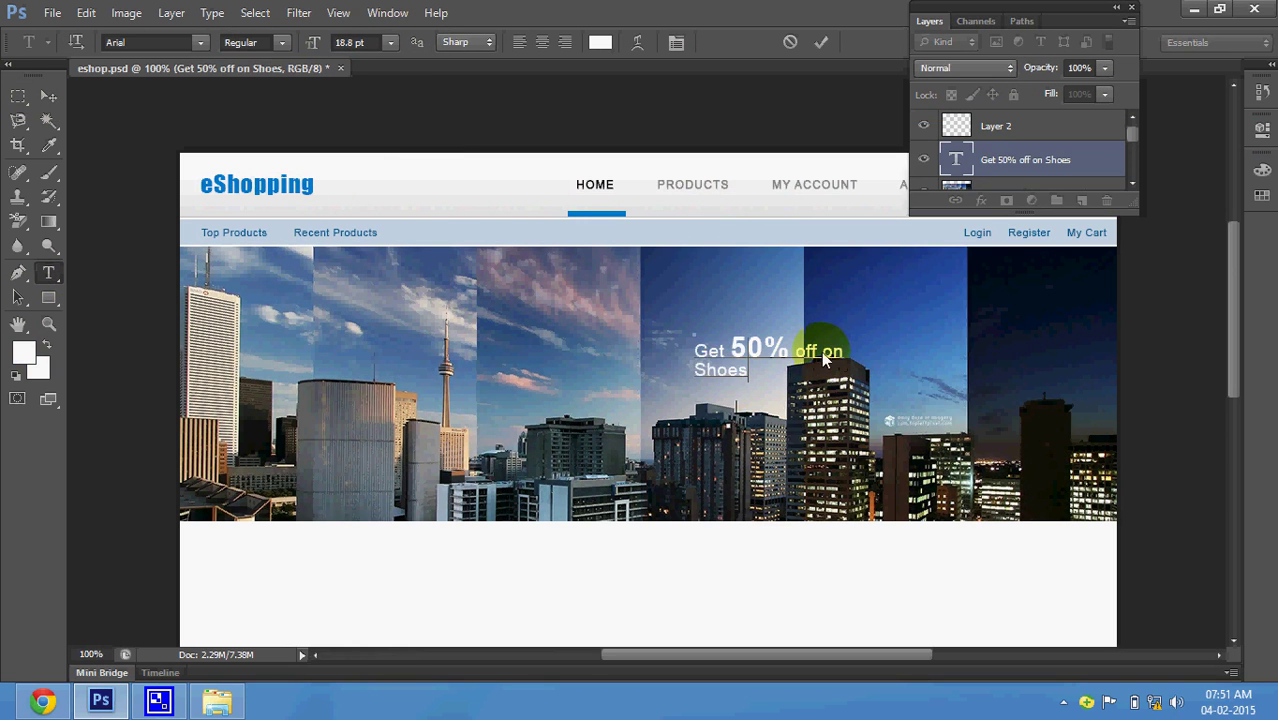
pyautogui.press('BackSpace')
pyautogui.write('s')
pyautogui.click(810, 350)
pyautogui.press('Return')
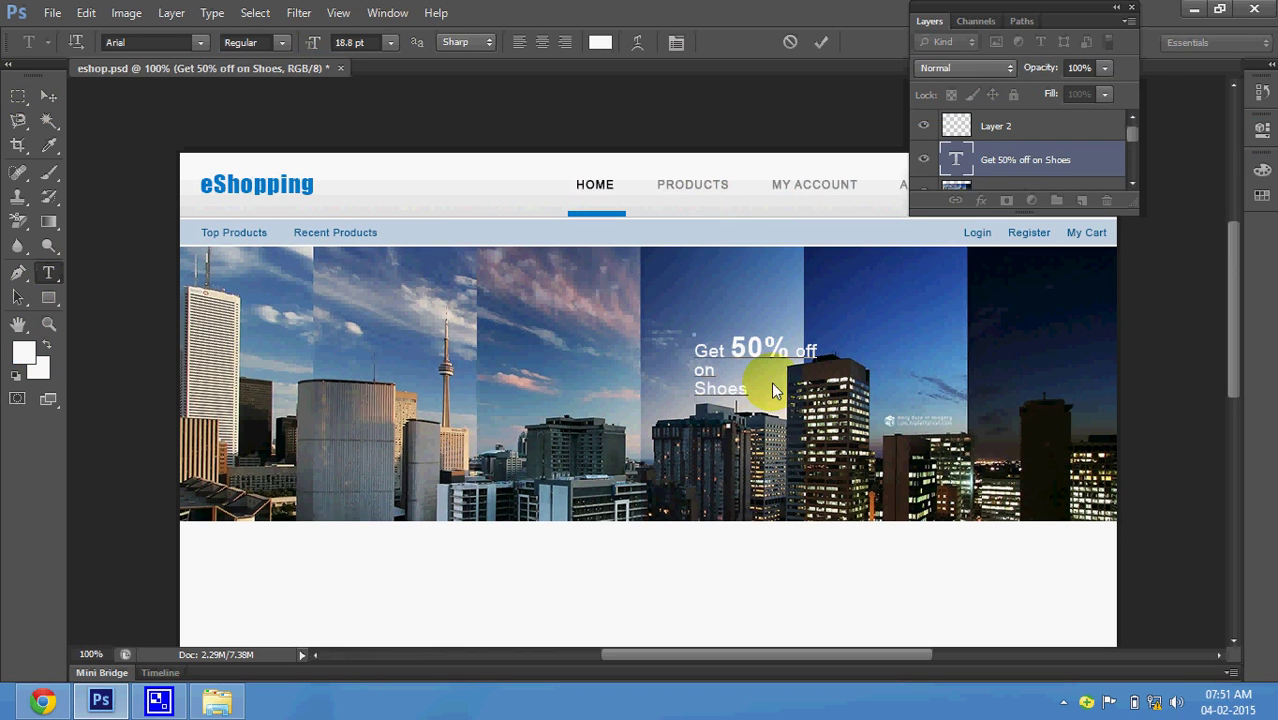
pyautogui.hotkey('ctrl', 'Return')
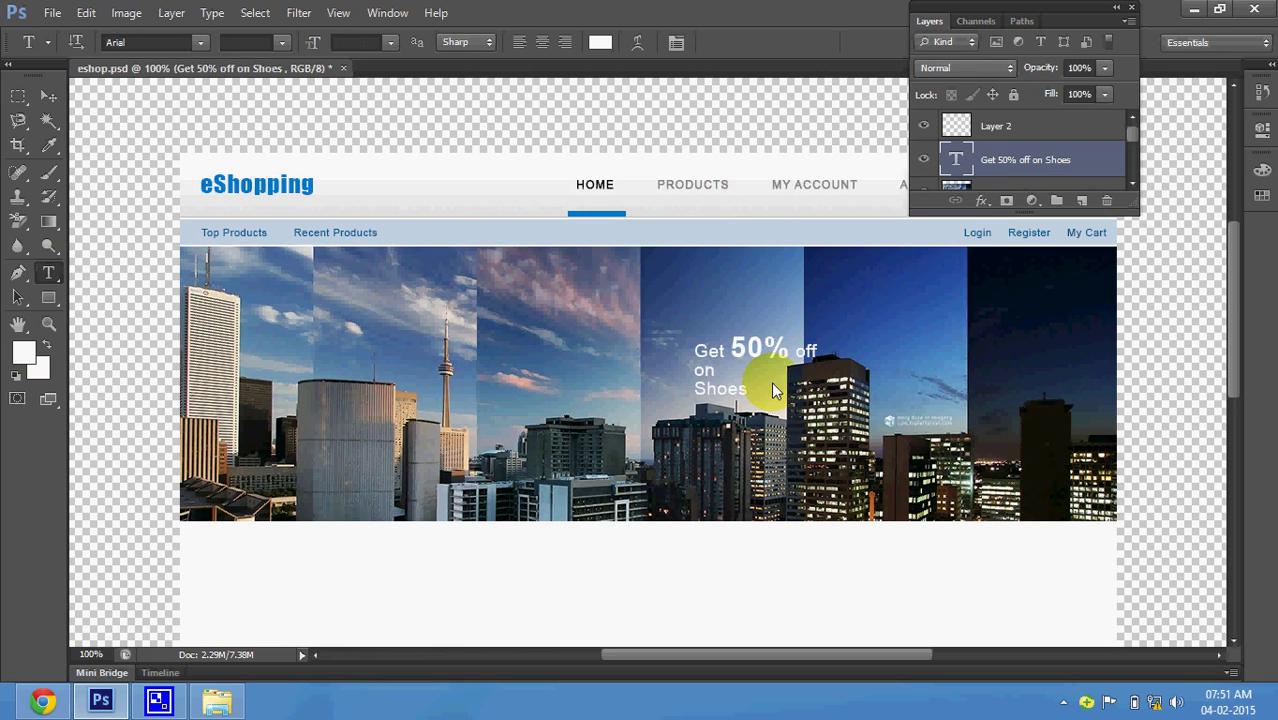
# - Join 'on Shoes' onto the second line and centre-align both headline lines
pyautogui.click(716, 393)
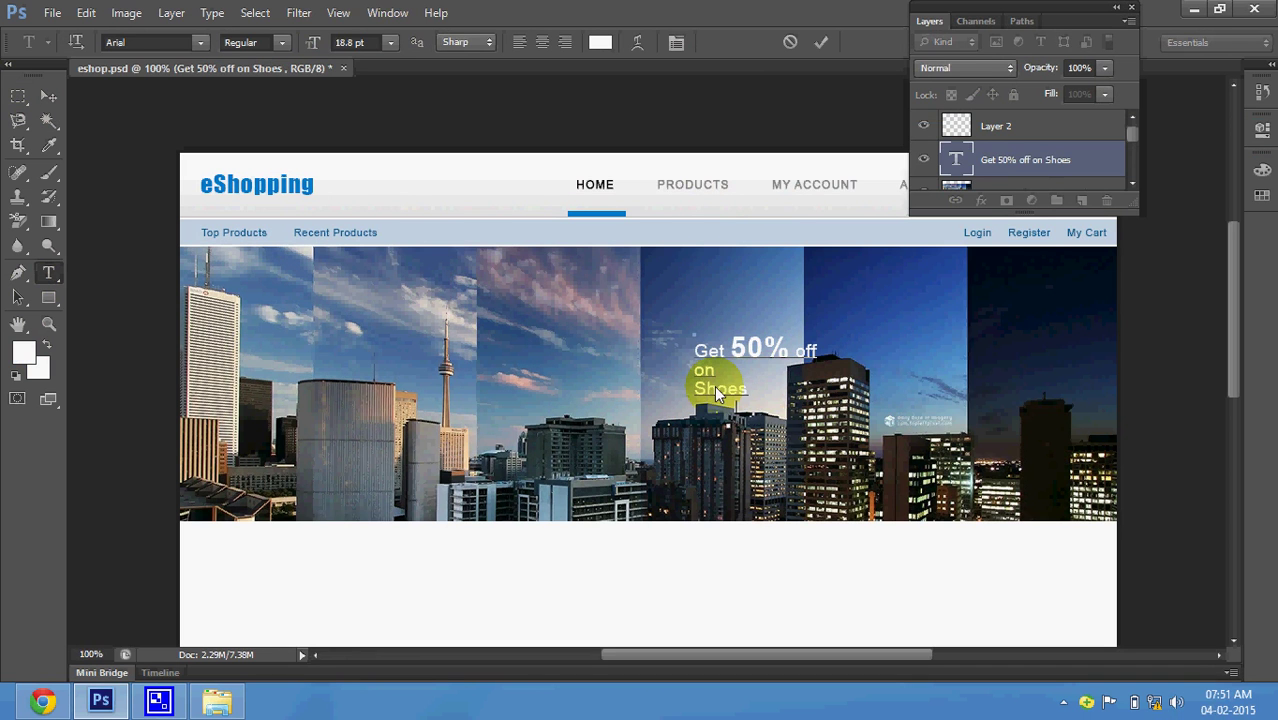
pyautogui.press('BackSpace')
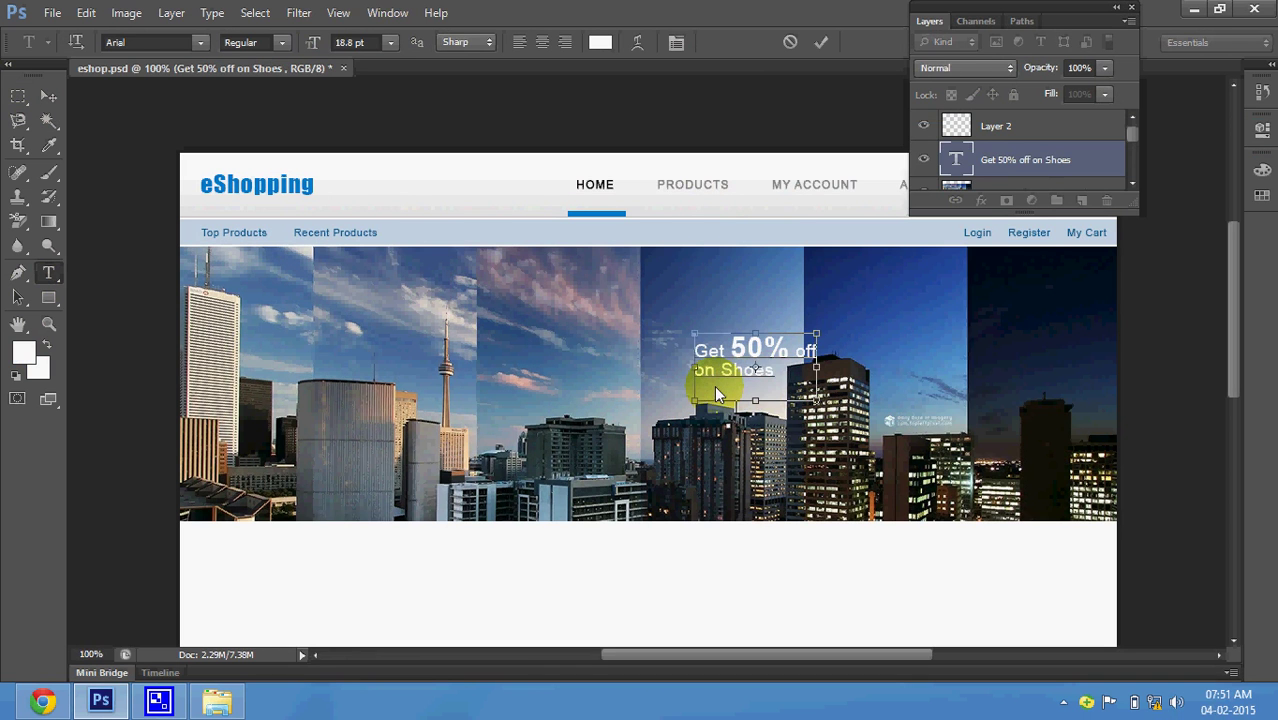
pyautogui.hotkey('ctrl', 'a')
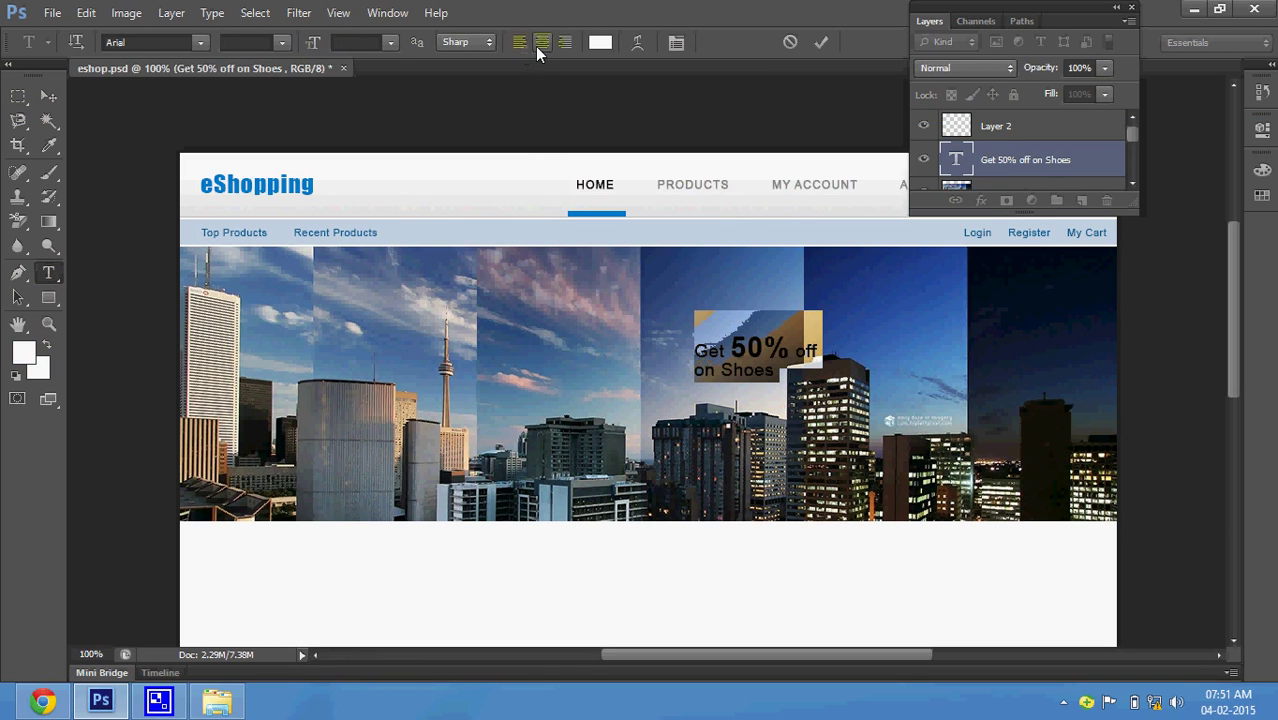
pyautogui.click(541, 42)
pyautogui.click(50, 95)
pyautogui.click(676, 398)
pyautogui.click(716, 348)
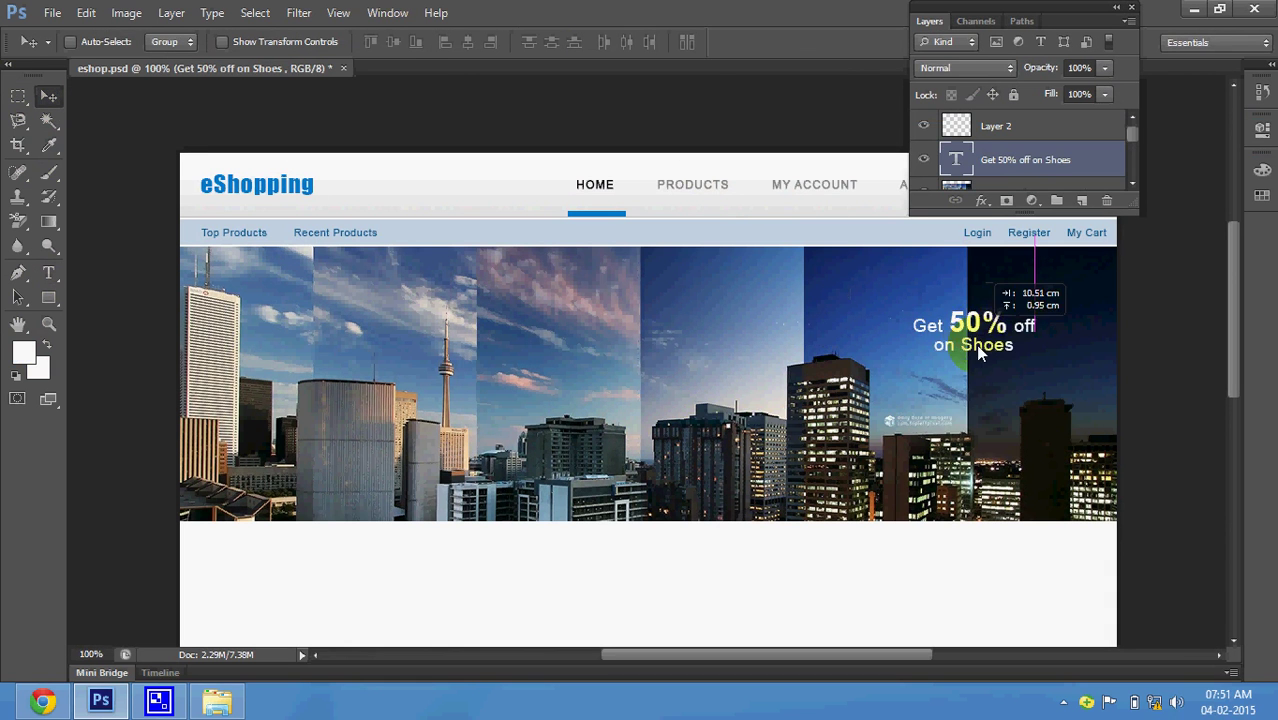
# - Move the two-line offer text onto the night sky at right and scale it up
pyautogui.moveTo(840, 342); pyautogui.dragTo(981, 367)
pyautogui.hotkey('ctrl', 't')
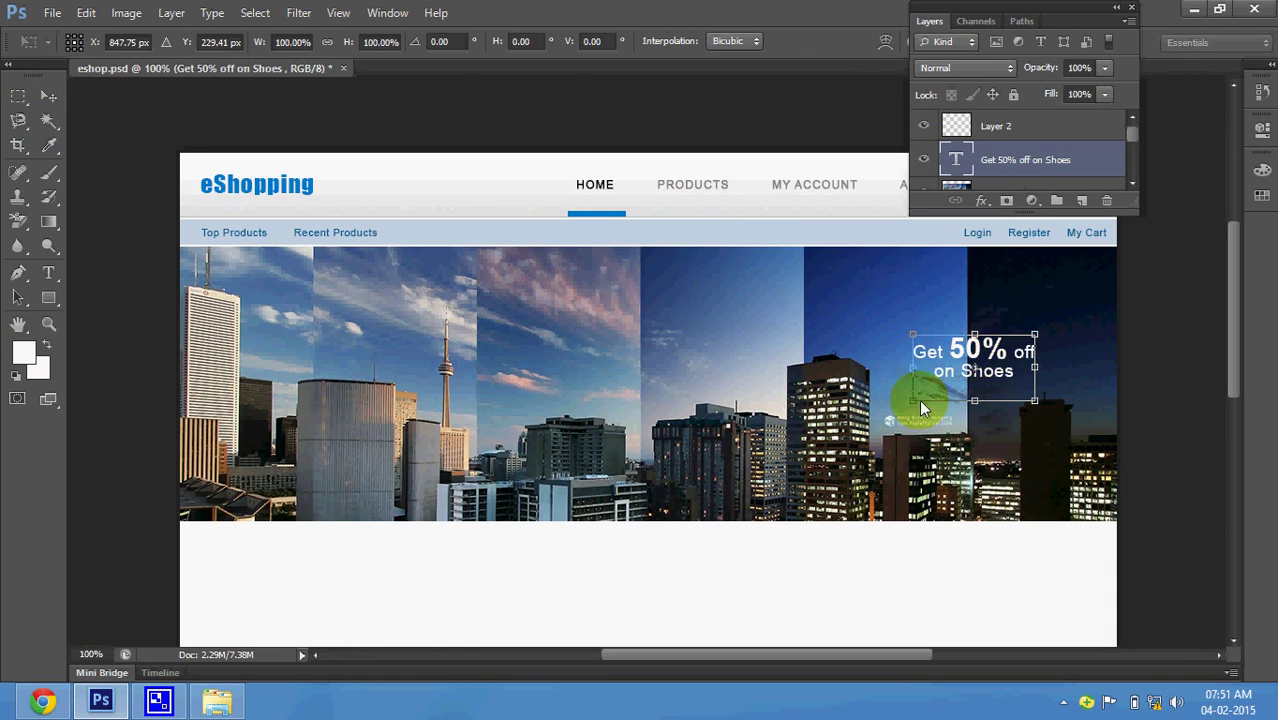
pyautogui.moveTo(918, 400)
pyautogui.mouseDown()
pyautogui.moveTo(804, 475)
pyautogui.moveTo(856, 440)
pyautogui.mouseUp()
pyautogui.press('Return')
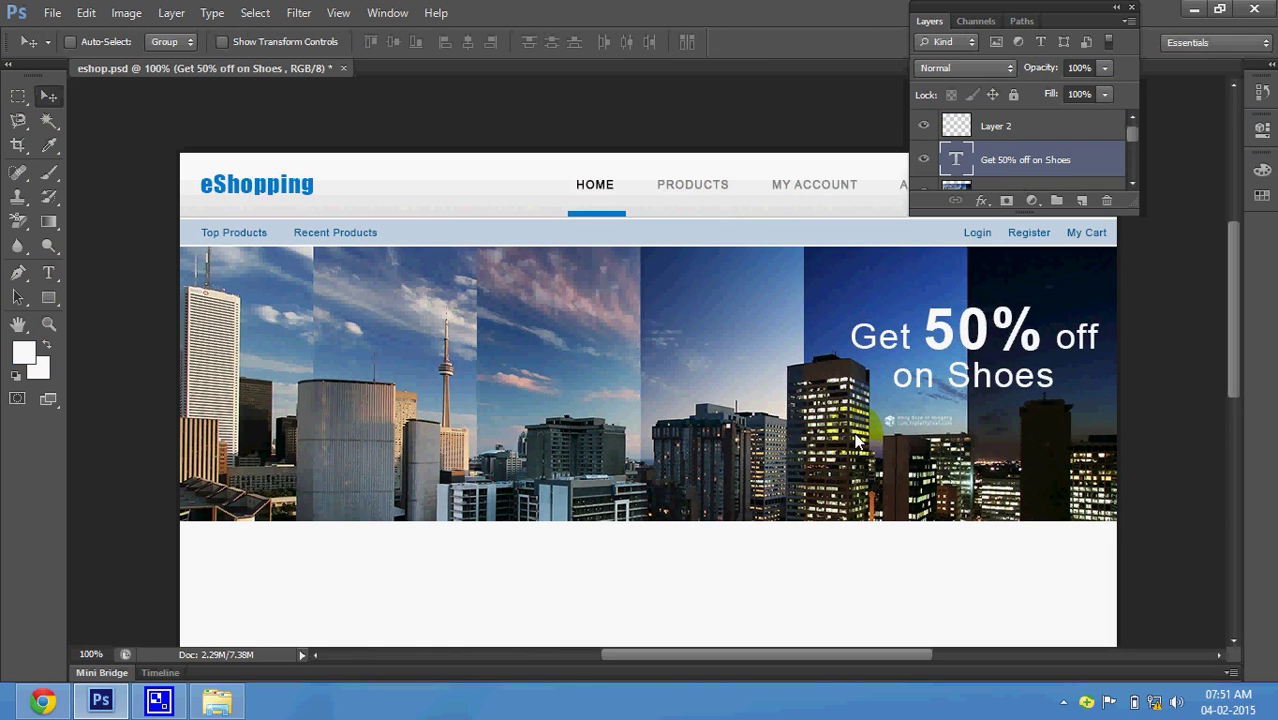
pyautogui.moveTo(1027, 316); pyautogui.dragTo(985, 358)
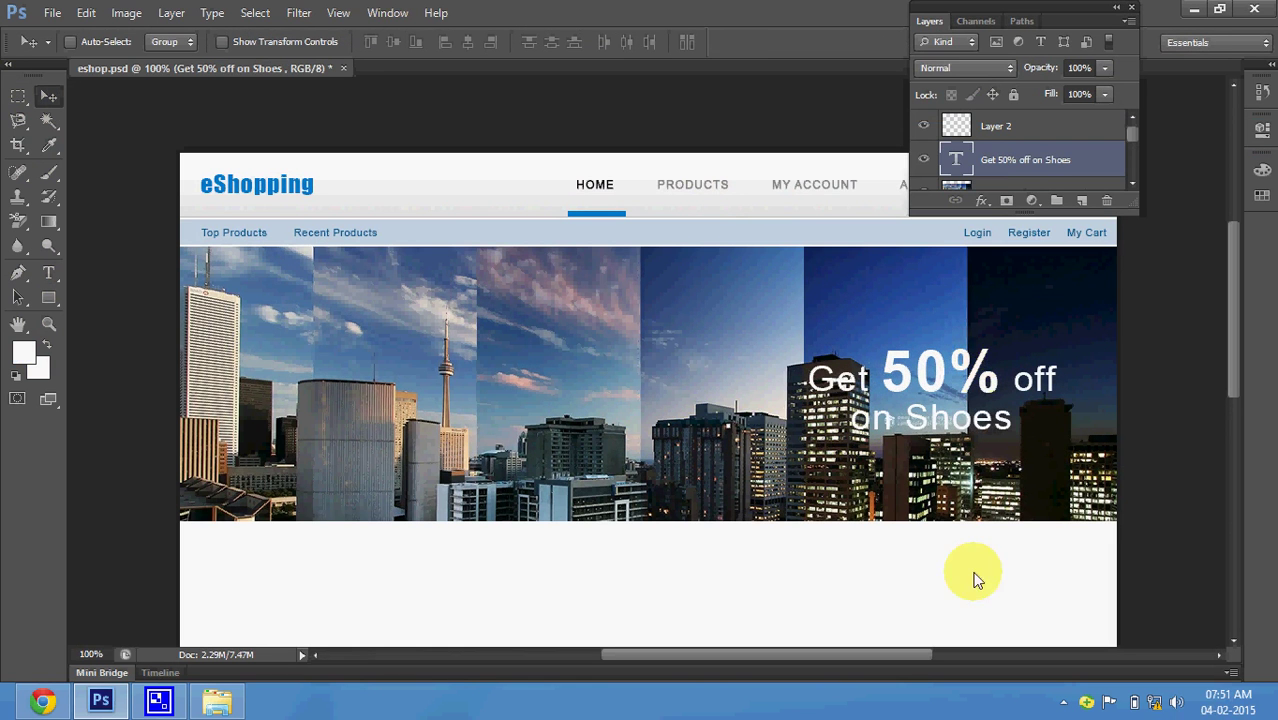
pyautogui.click(1063, 702)
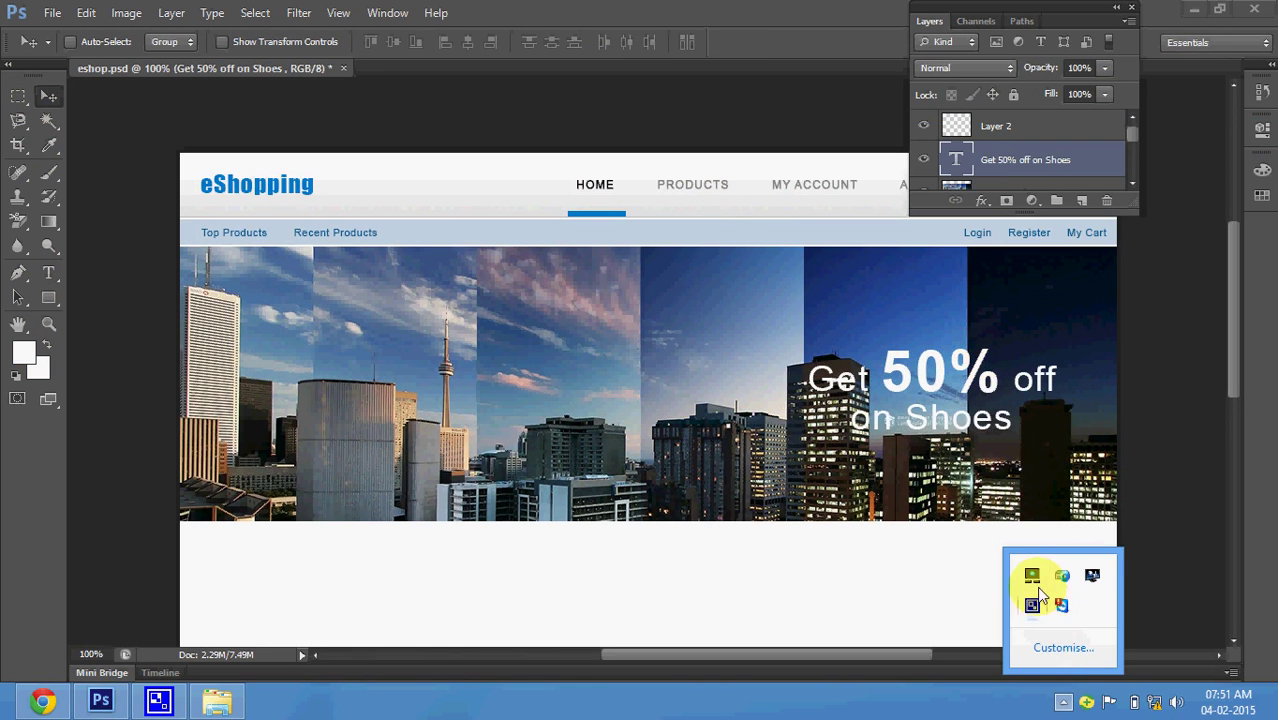
pyautogui.rightClick(1032, 575)
pyautogui.click(1056, 559)
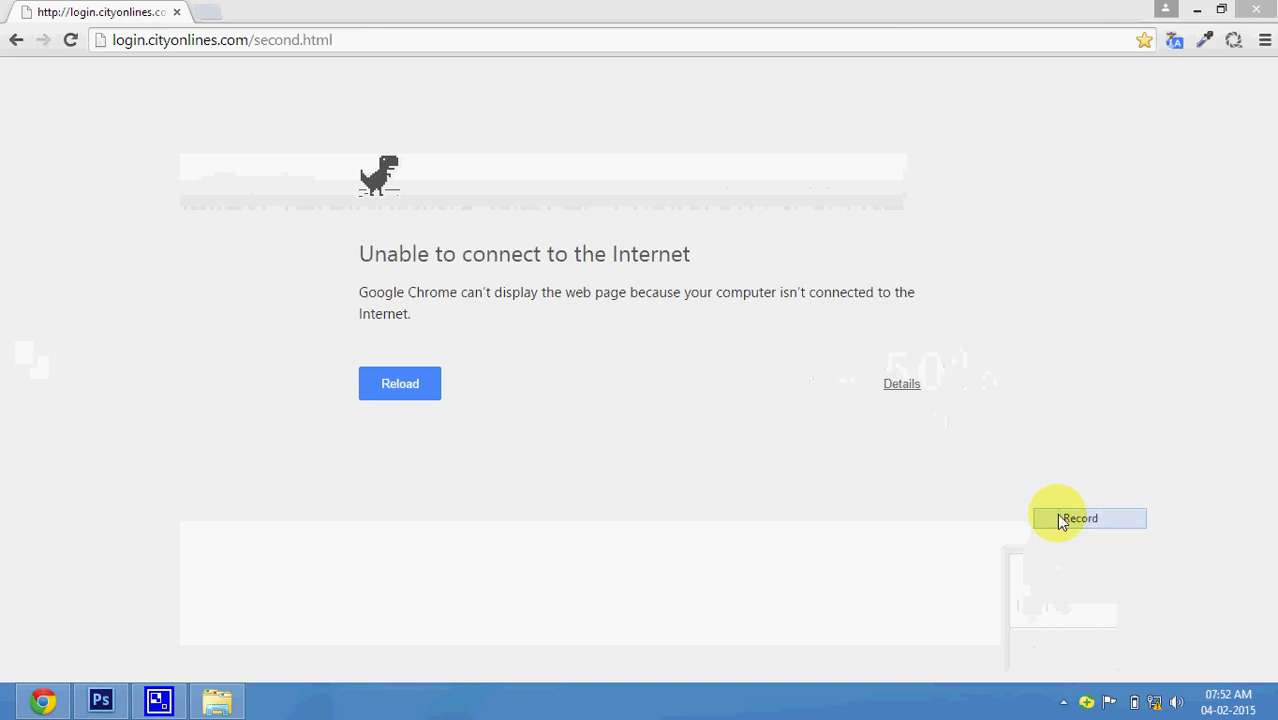
pyautogui.click(102, 701)
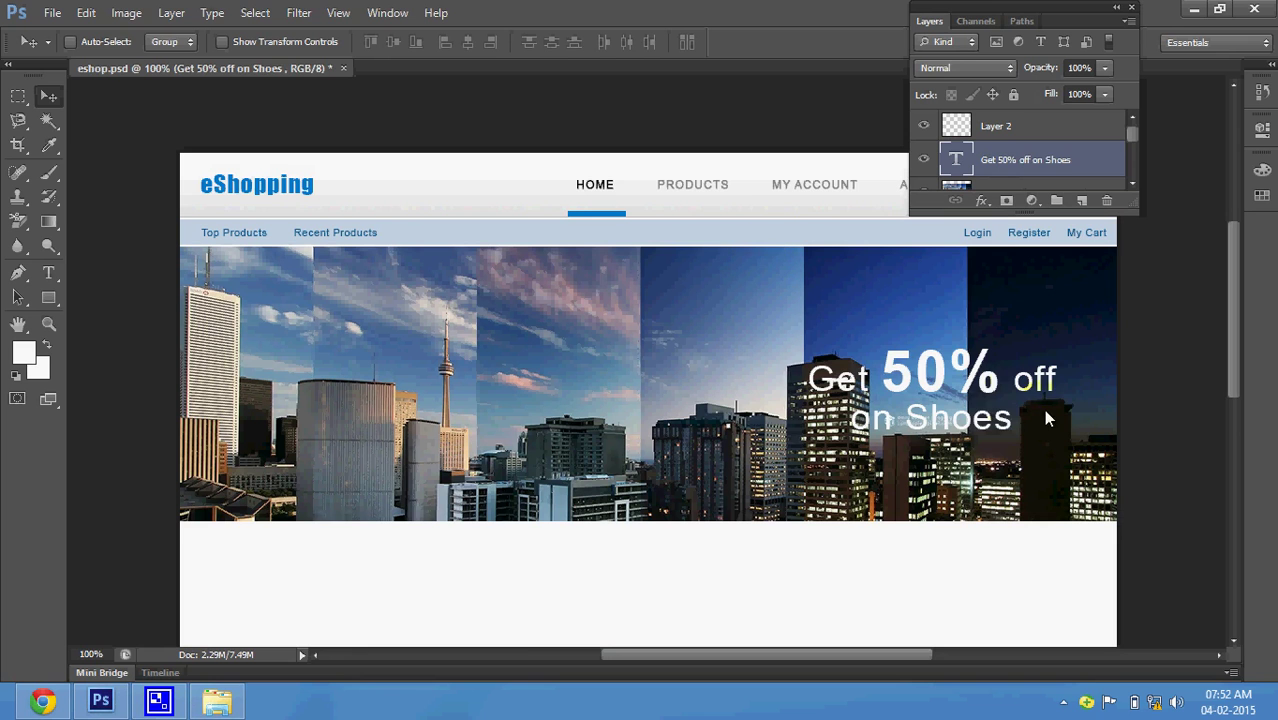
# - Add a Drop Shadow with 0 px distance to the 'Get 50% off on Shoes' text layer
pyautogui.rightClick(990, 396)
pyautogui.click(1000, 400)
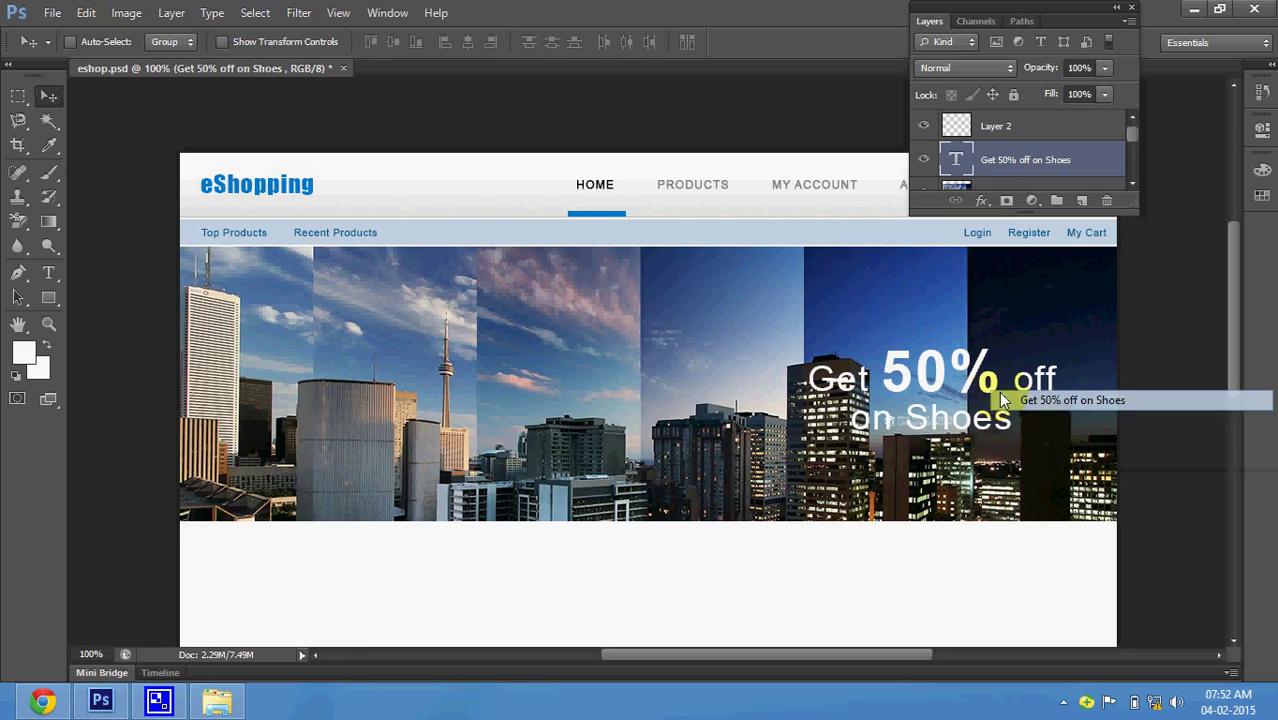
pyautogui.rightClick(1087, 160)
pyautogui.click(985, 106)
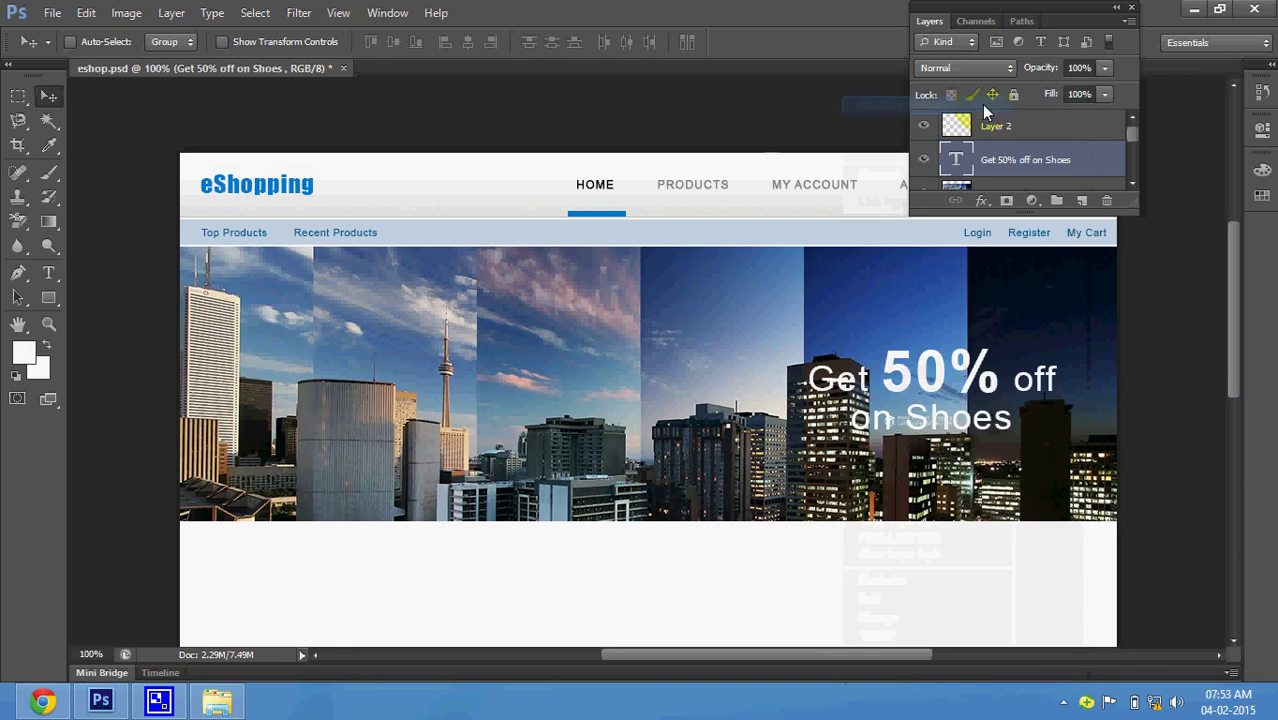
pyautogui.moveTo(865, 105)
pyautogui.mouseDown()
pyautogui.moveTo(443, 107)
pyautogui.moveTo(250, 25)
pyautogui.moveTo(208, 77)
pyautogui.mouseUp()
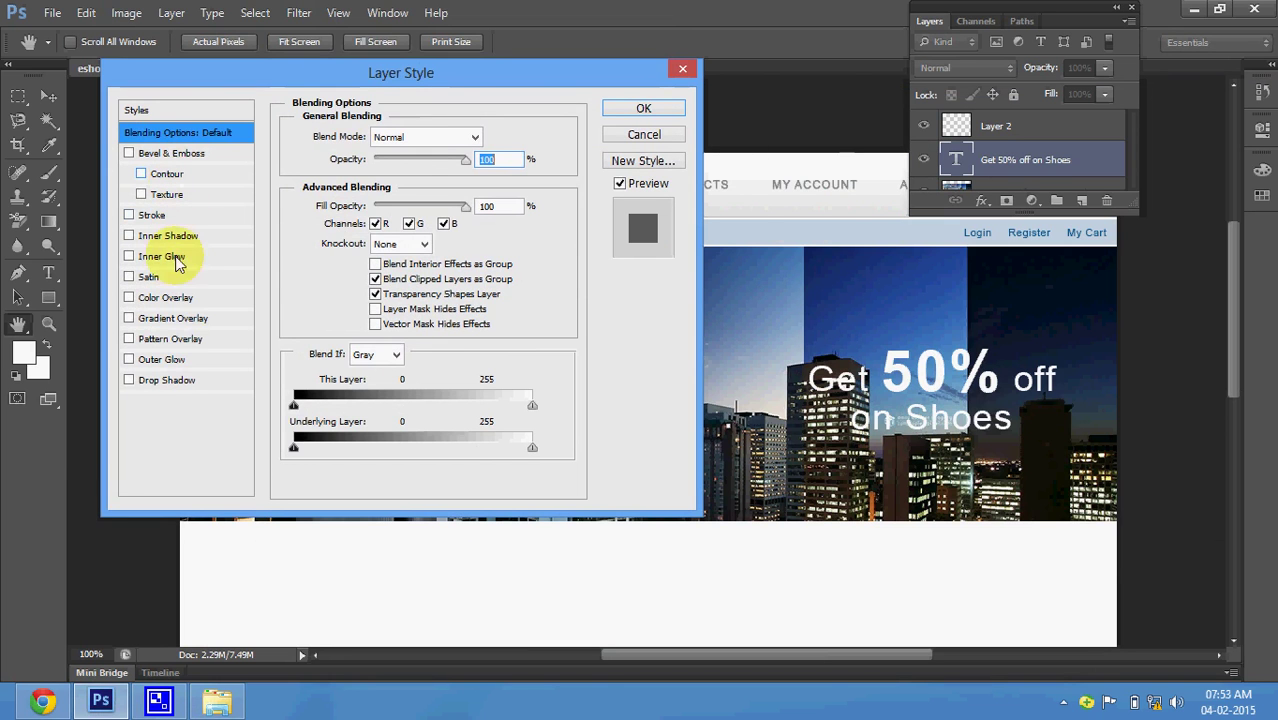
pyautogui.click(168, 381)
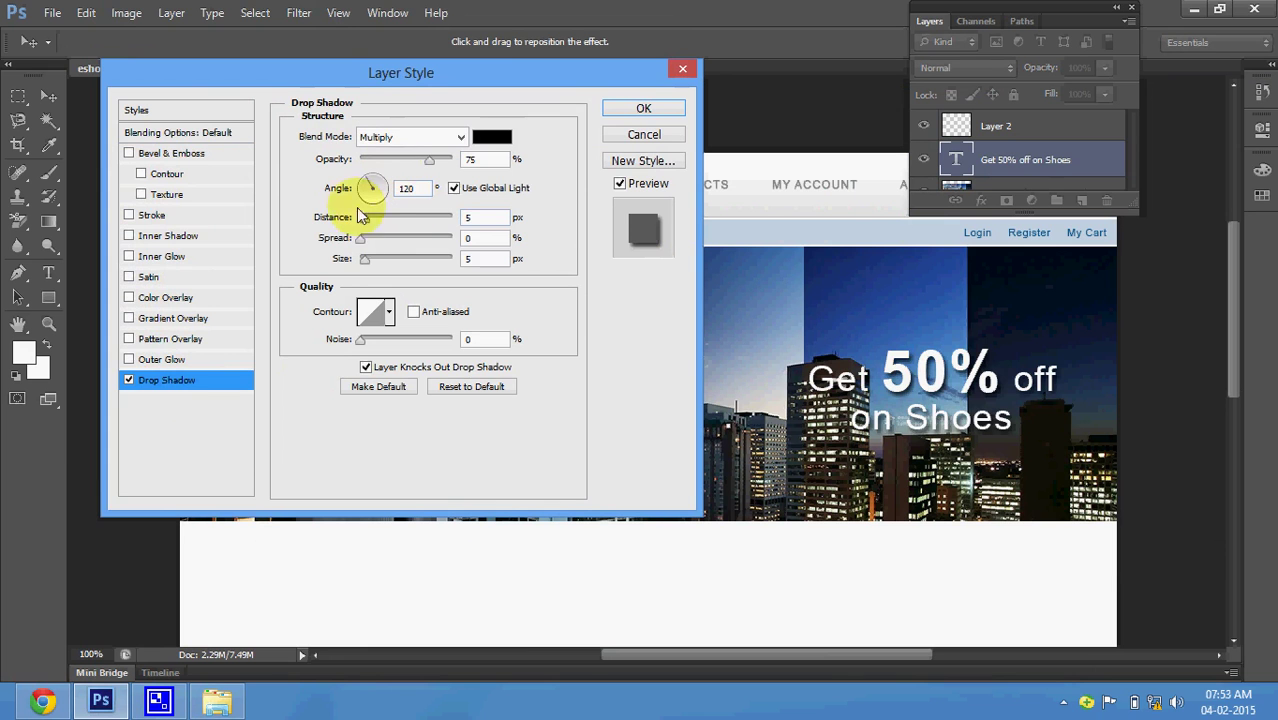
pyautogui.moveTo(365, 217); pyautogui.dragTo(369, 262)
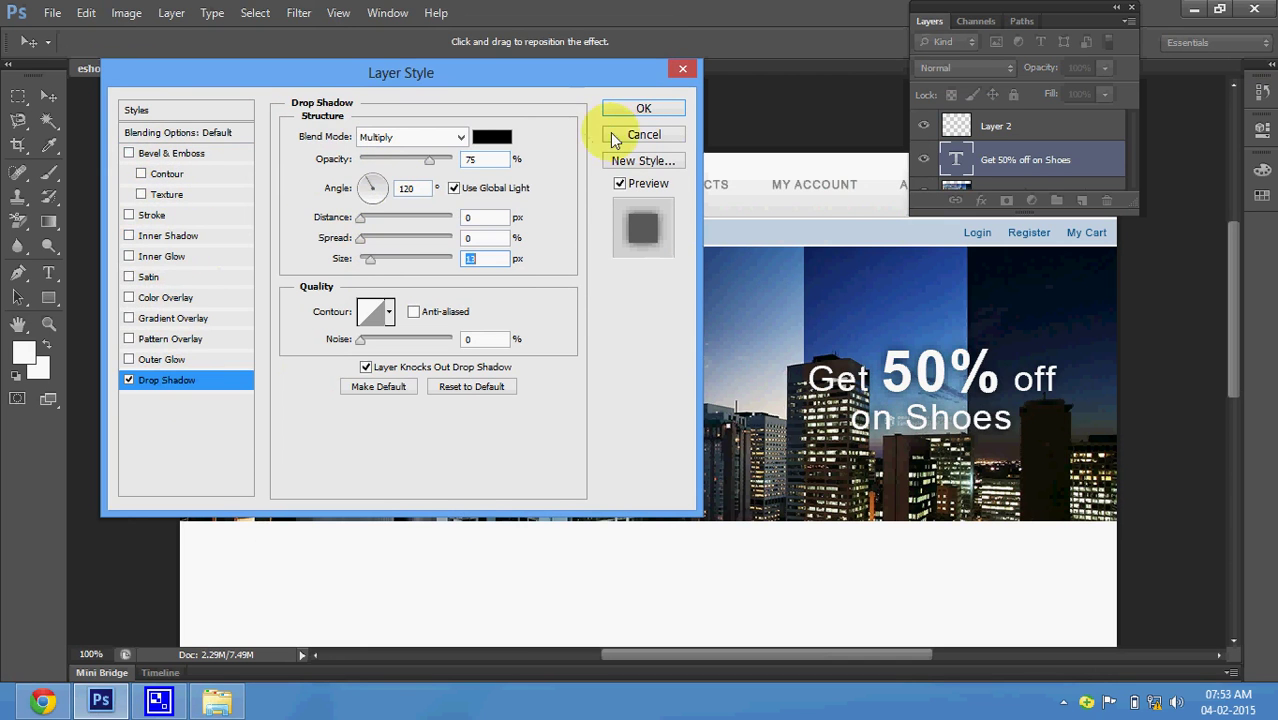
pyautogui.click(641, 110)
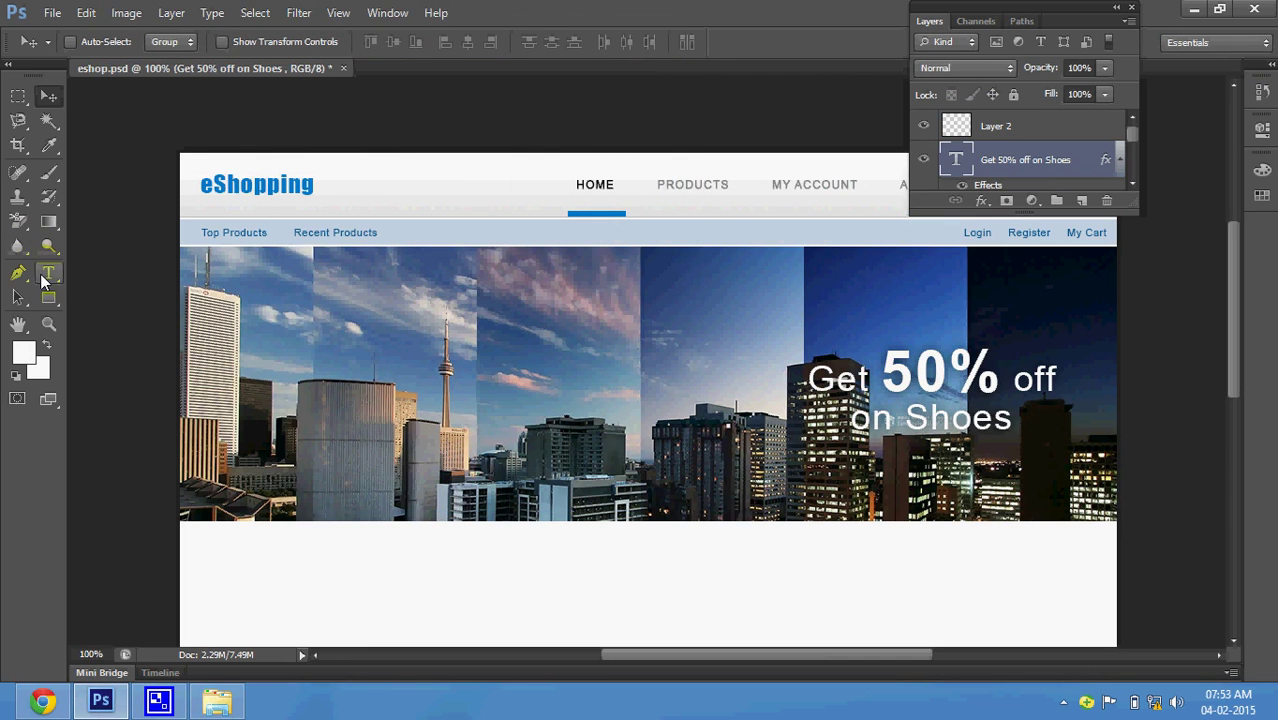
# - Select just the '50%' in the banner text with the Type tool
pyautogui.click(48, 272)
pyautogui.click(885, 383)
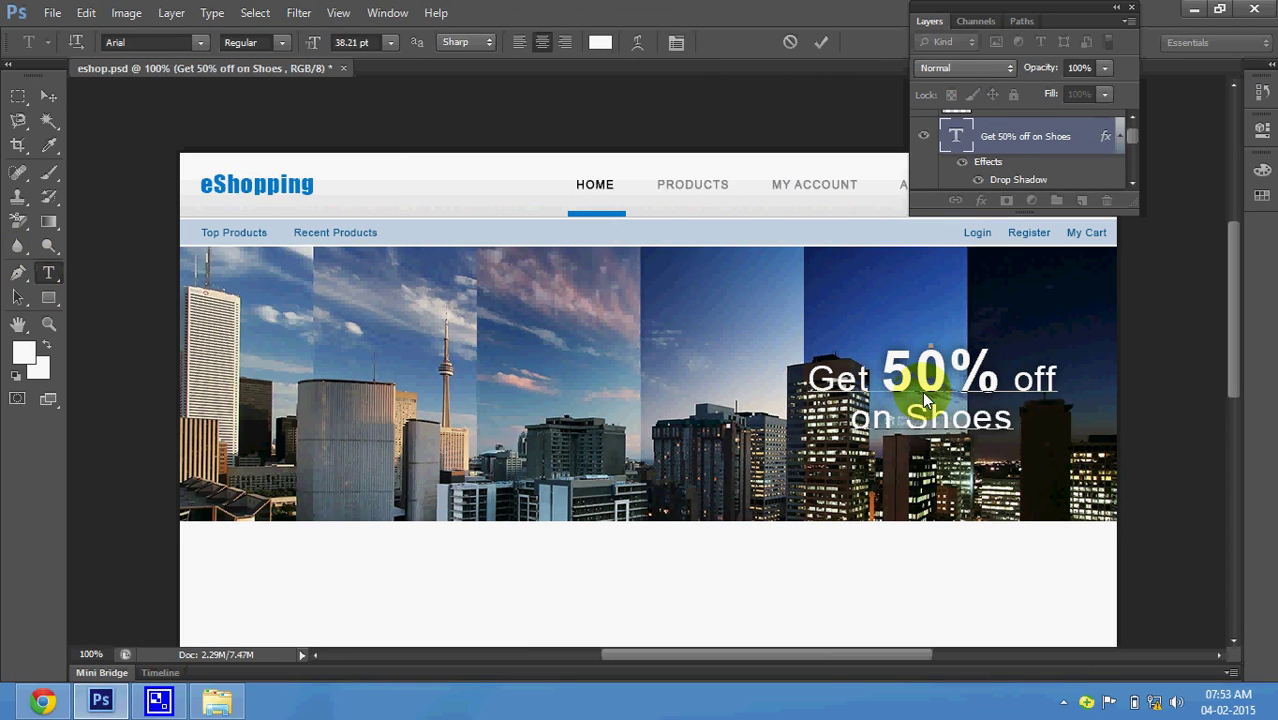
pyautogui.hotkey('shift', 'End')
pyautogui.hotkey('shift', 'Home')
pyautogui.press('Right')
pyautogui.hotkey('shift', 'End')
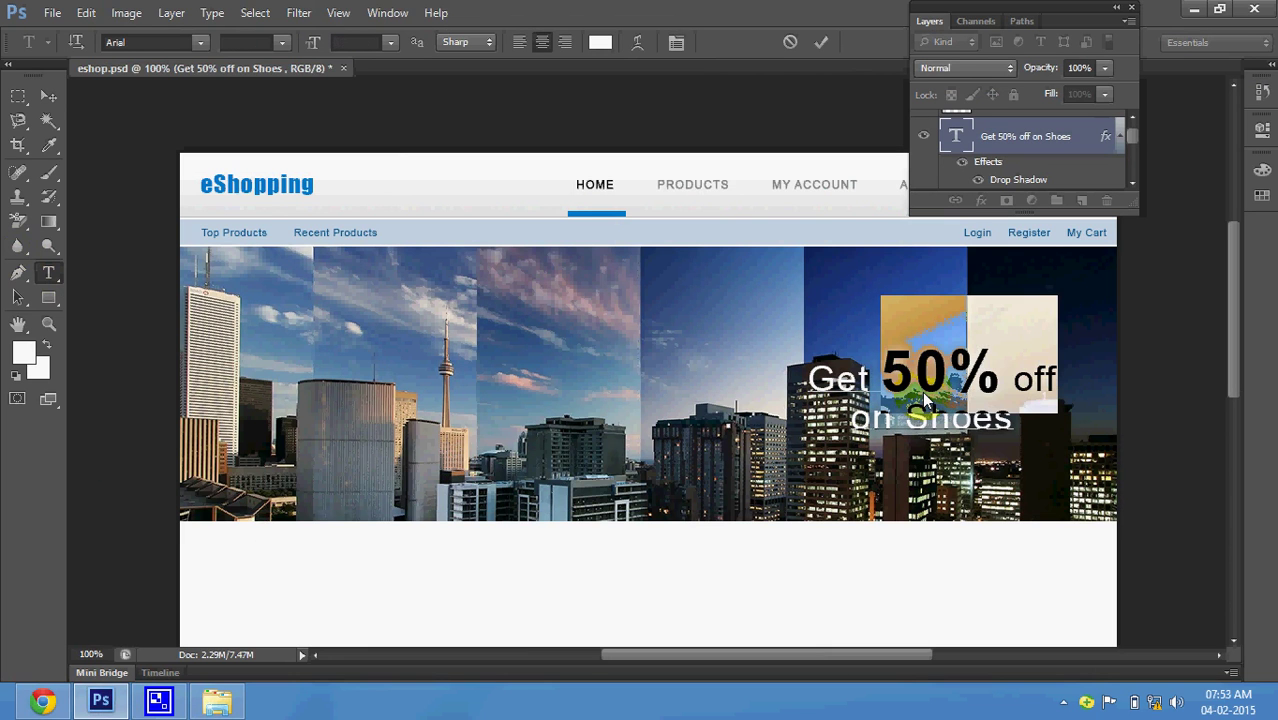
pyautogui.hotkey('shift', 'Left')
pyautogui.hotkey('shift', 'Left')
pyautogui.hotkey('shift', 'Left')
pyautogui.hotkey('shift', 'Left')
pyautogui.hotkey('shift', 'Left')
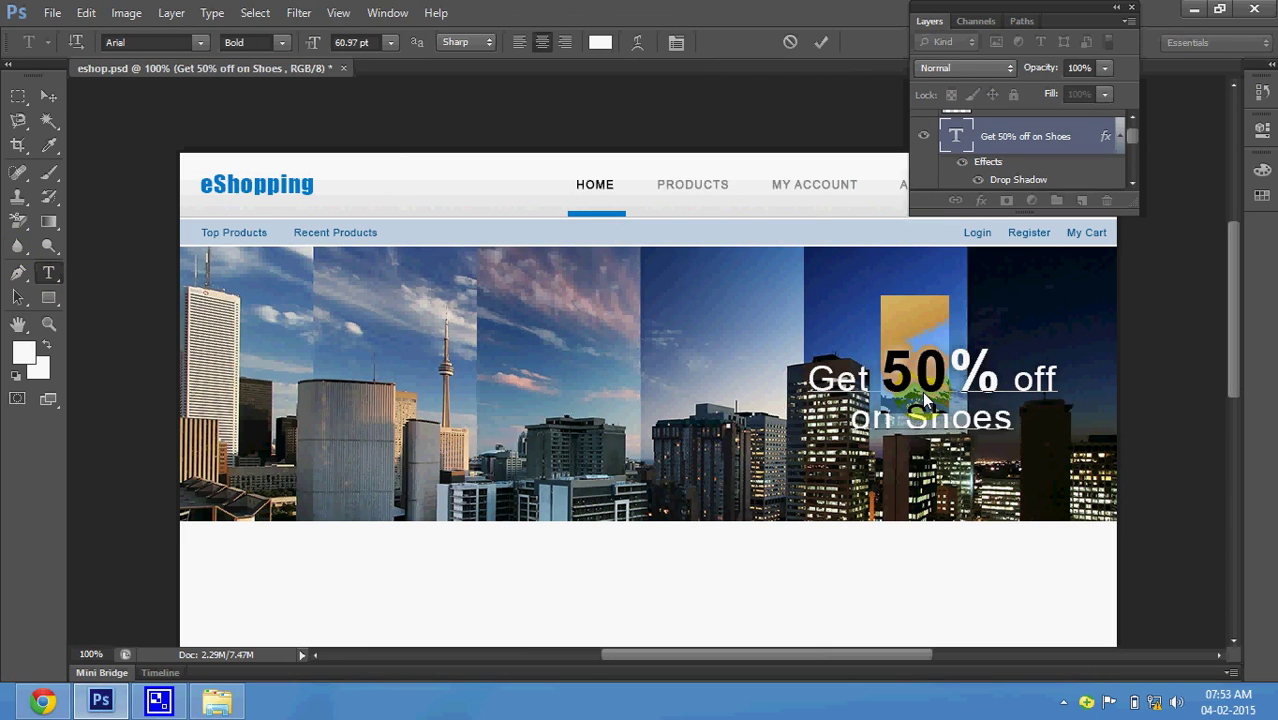
pyautogui.hotkey('shift', 'Right')
# - Colour the 50% bright yellow #e8e50b and move the offer text higher
pyautogui.click(600, 42)
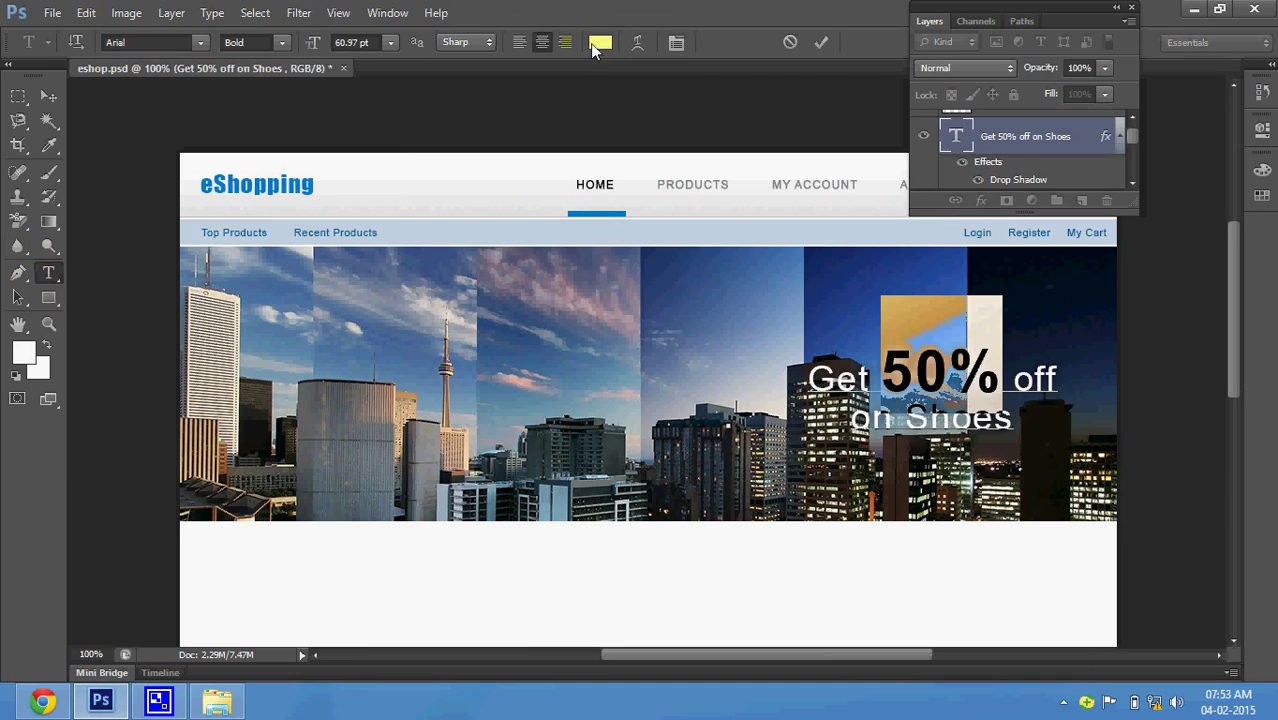
pyautogui.click(1022, 378)
pyautogui.click(990, 200)
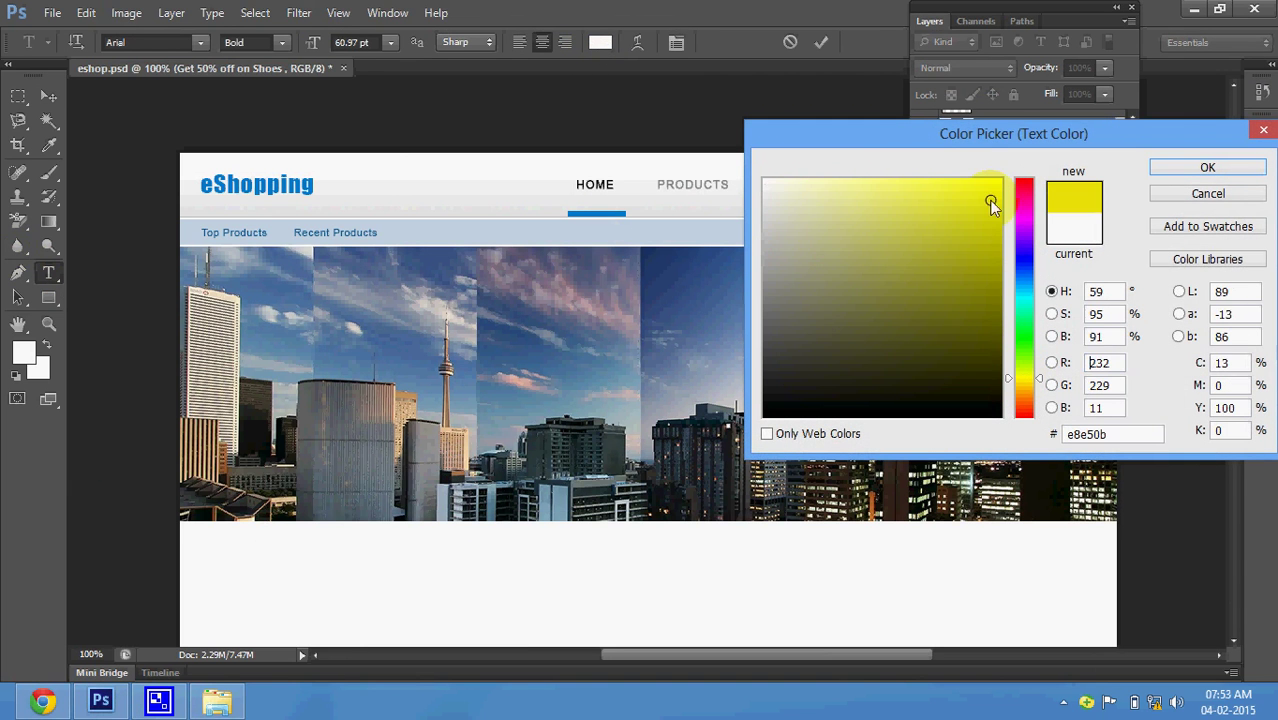
pyautogui.click(1168, 170)
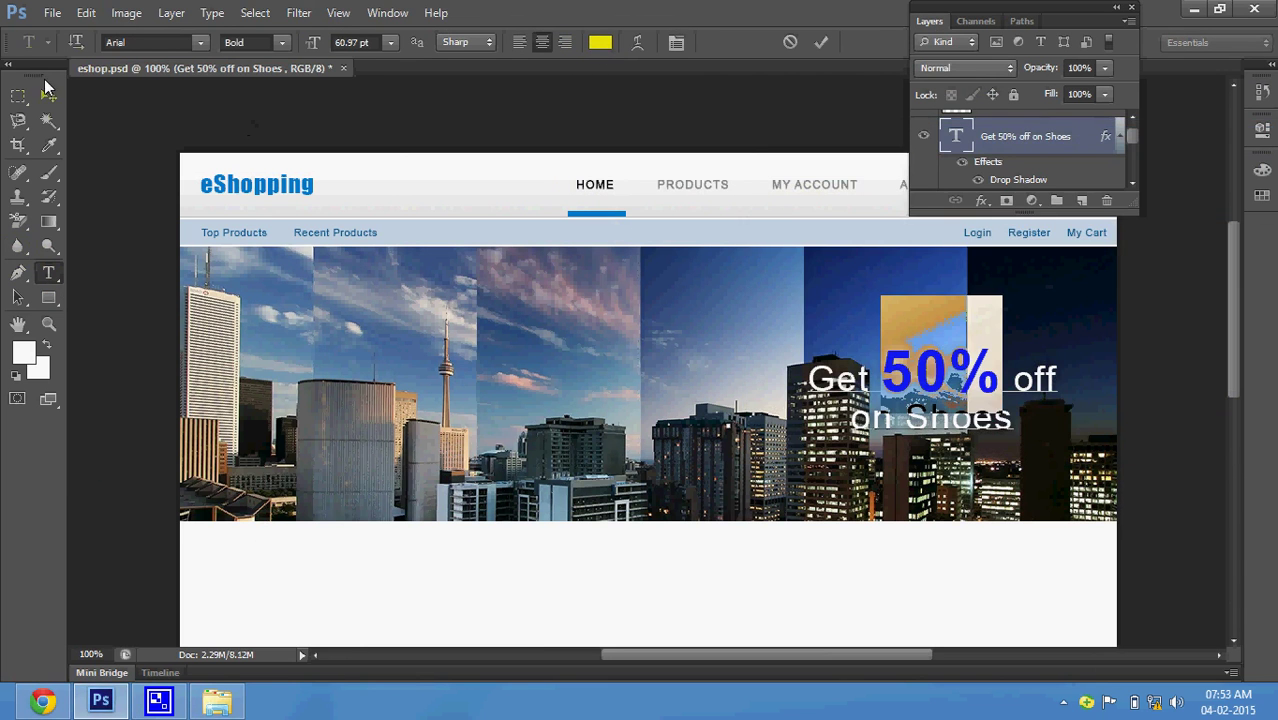
pyautogui.click(50, 100)
pyautogui.moveTo(950, 415)
pyautogui.mouseDown()
pyautogui.moveTo(985, 375)
pyautogui.moveTo(983, 351)
pyautogui.mouseUp()
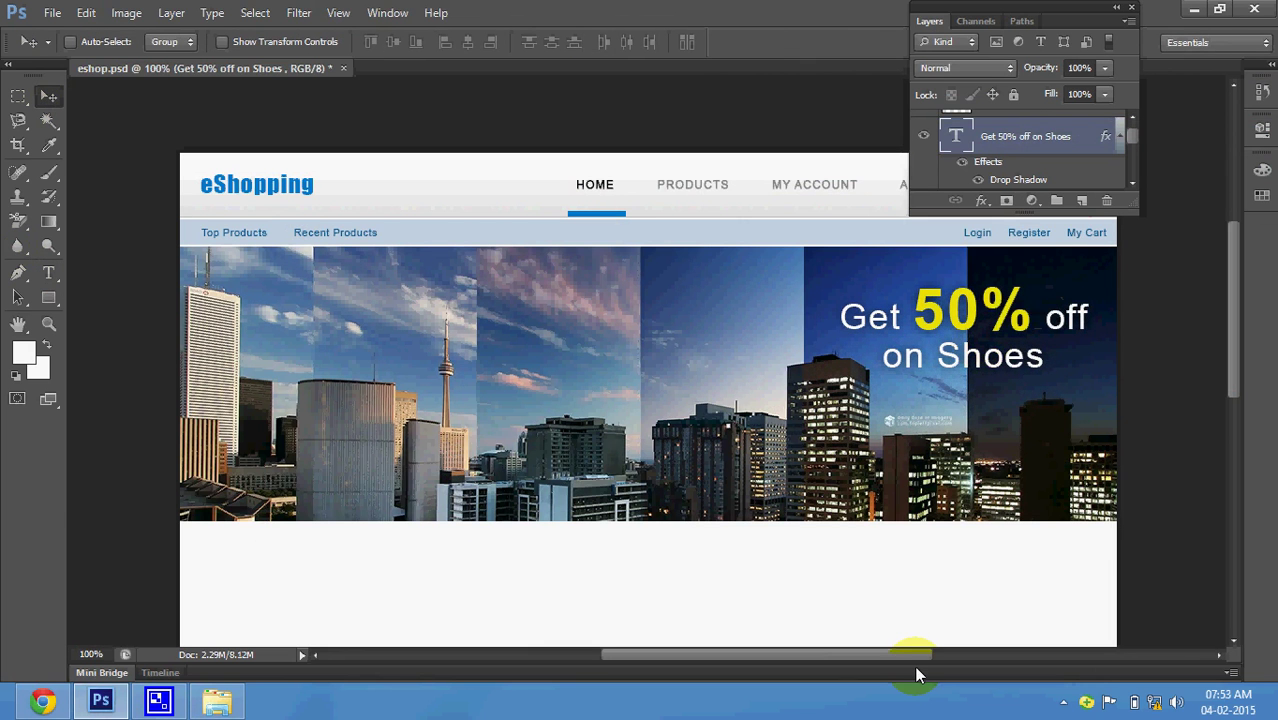
# - Save eshop.psd with Ctrl+S
pyautogui.hotkey('ctrl', 's')
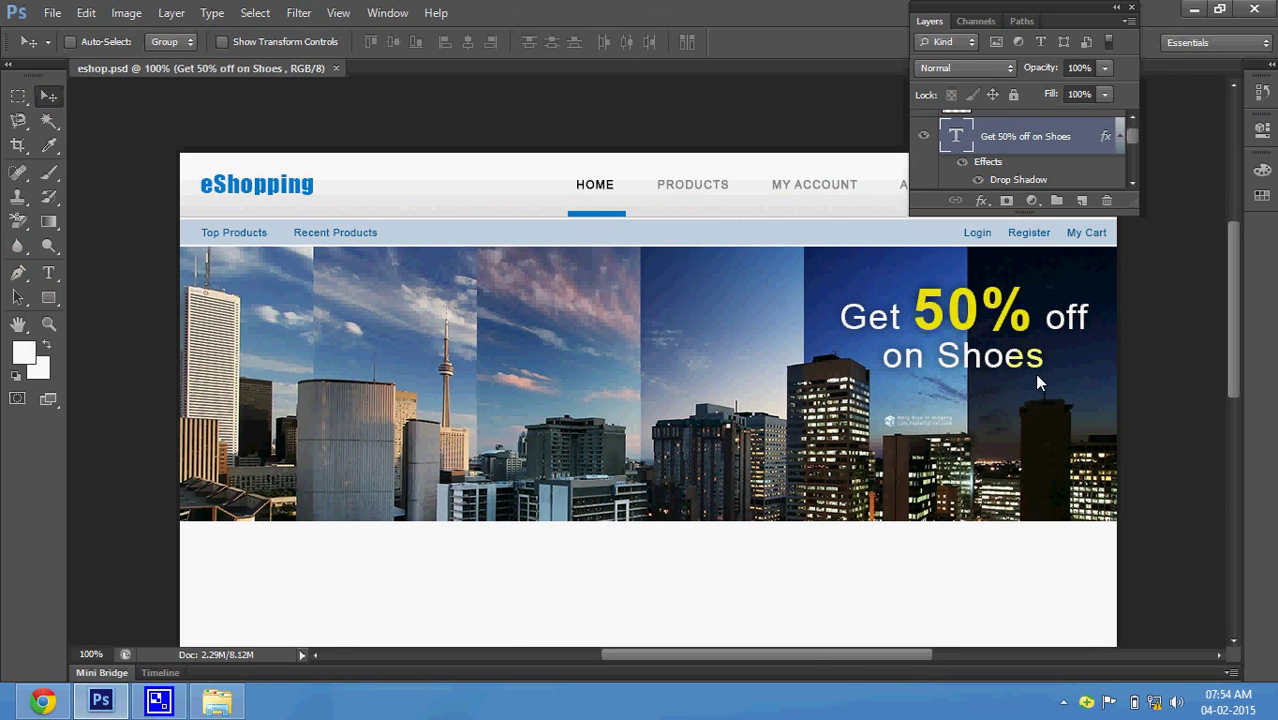
pyautogui.click(931, 321)
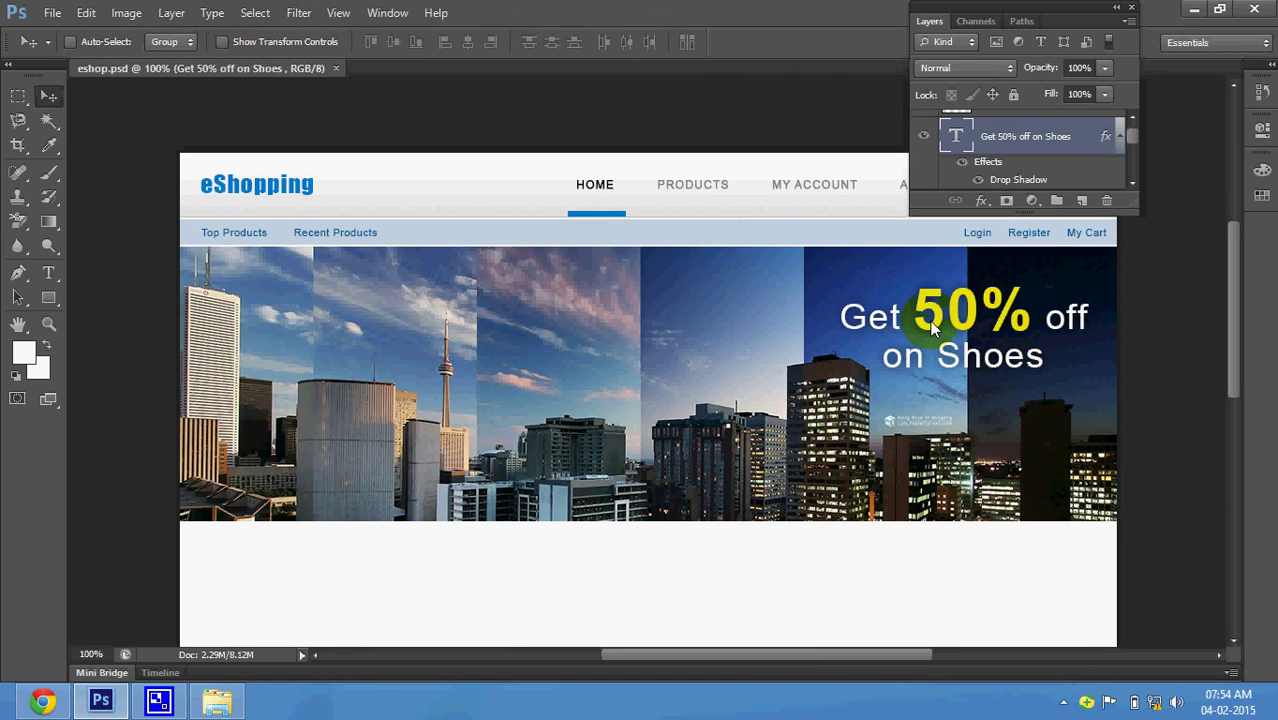
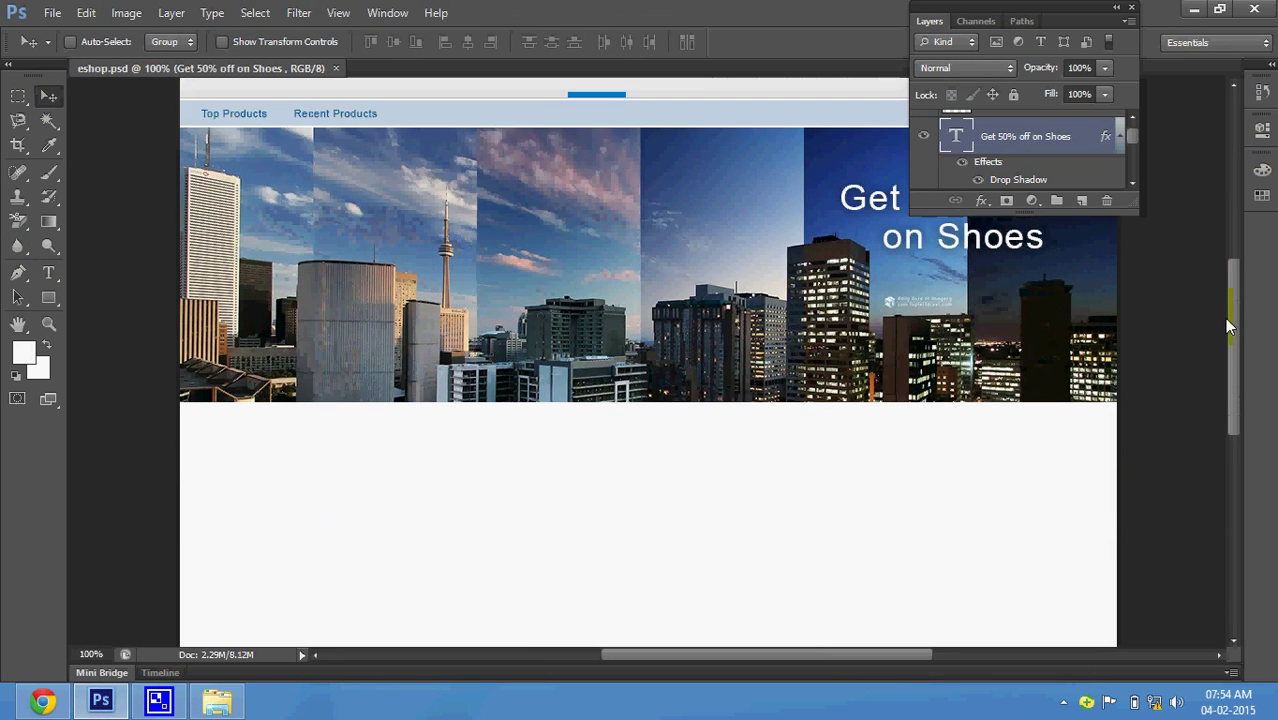
# - Set the foreground colour to dark grey for the heading text
pyautogui.moveTo(1225, 278); pyautogui.dragTo(1223, 285)
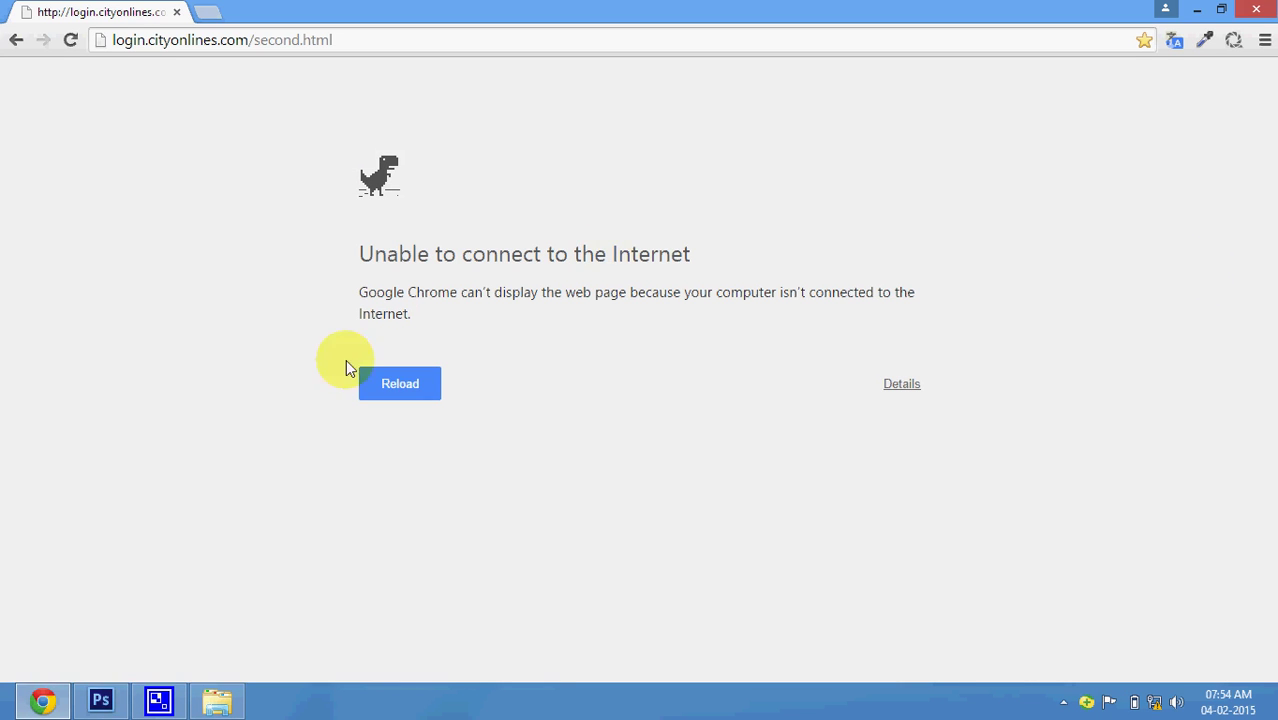
pyautogui.click(416, 393)
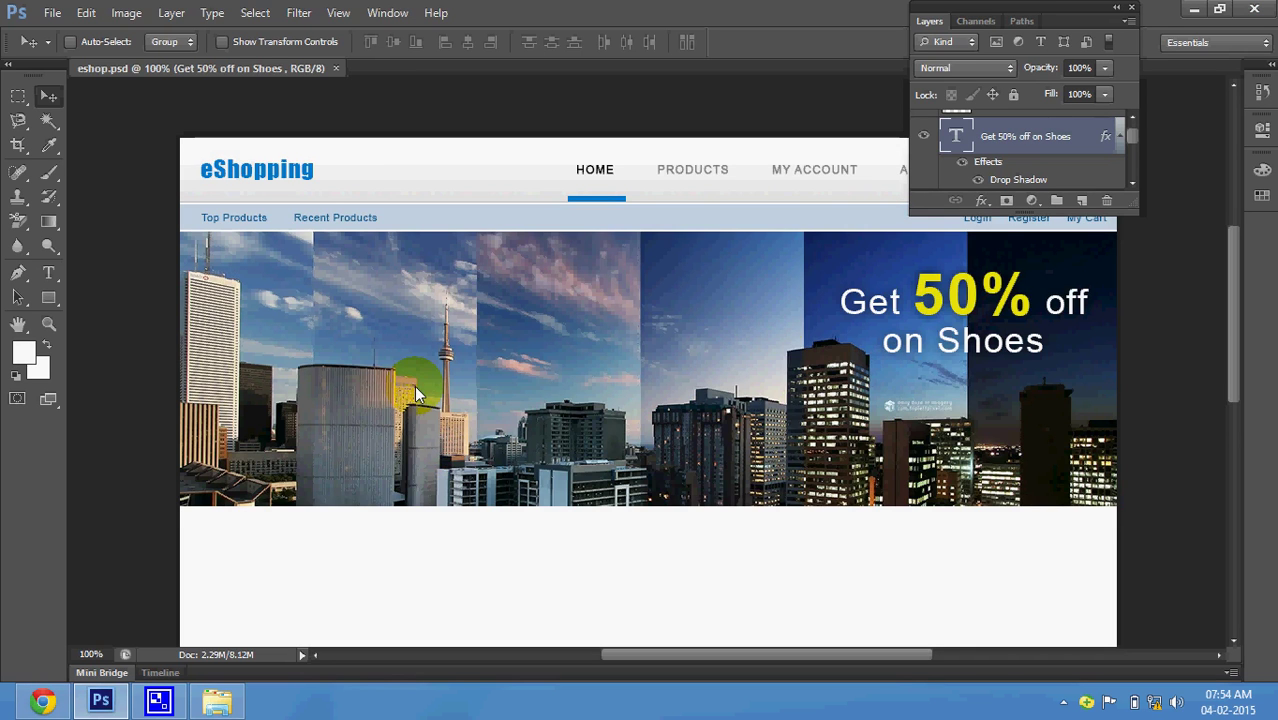
pyautogui.moveTo(1232, 321); pyautogui.dragTo(1236, 352)
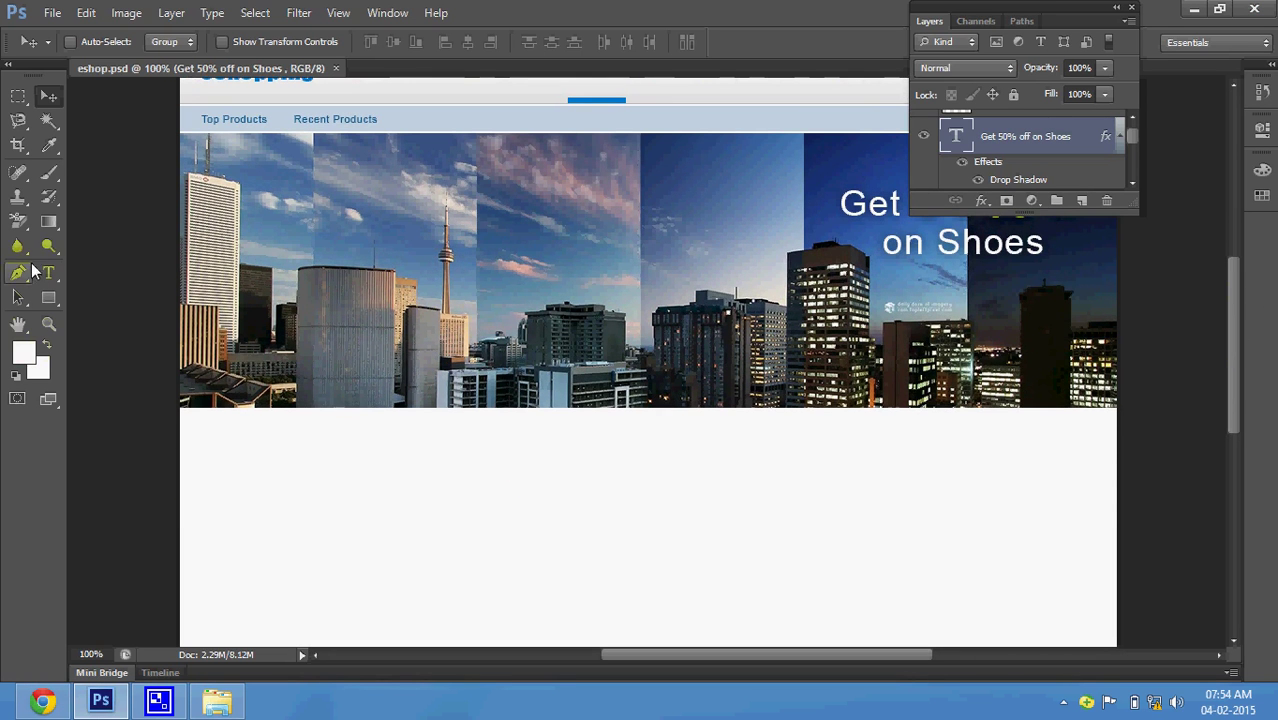
pyautogui.click(47, 298)
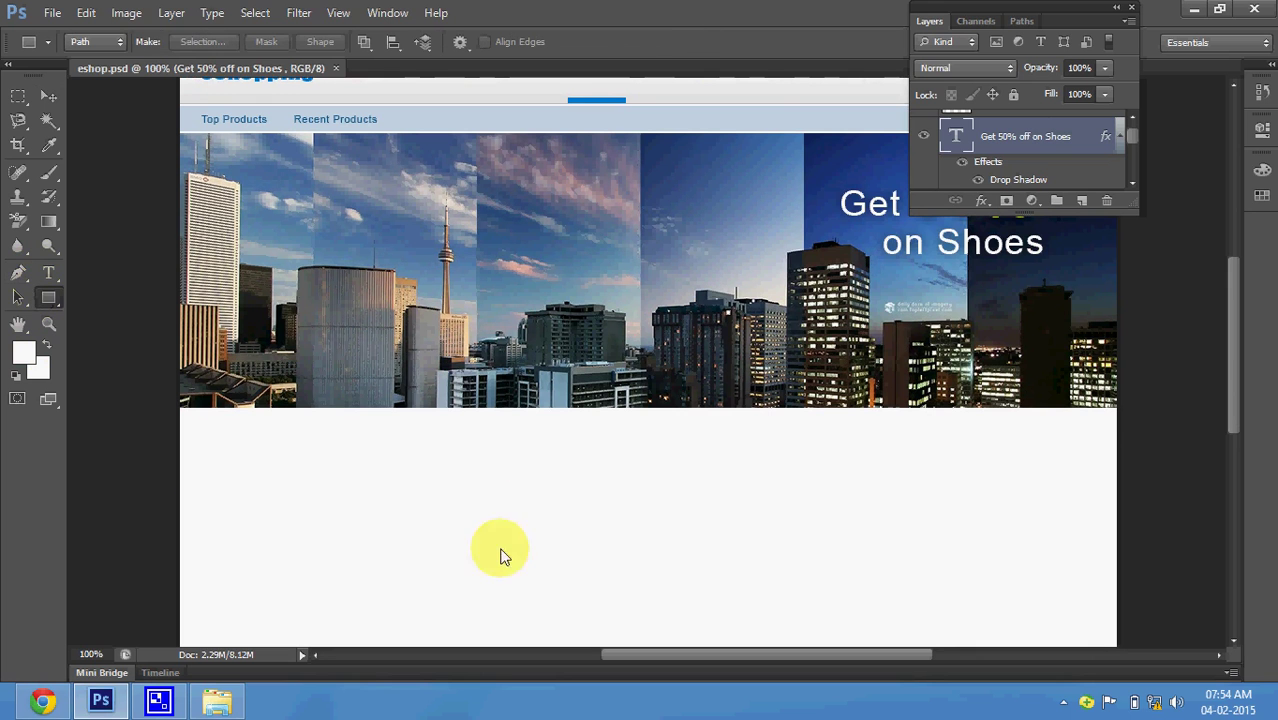
pyautogui.click(48, 272)
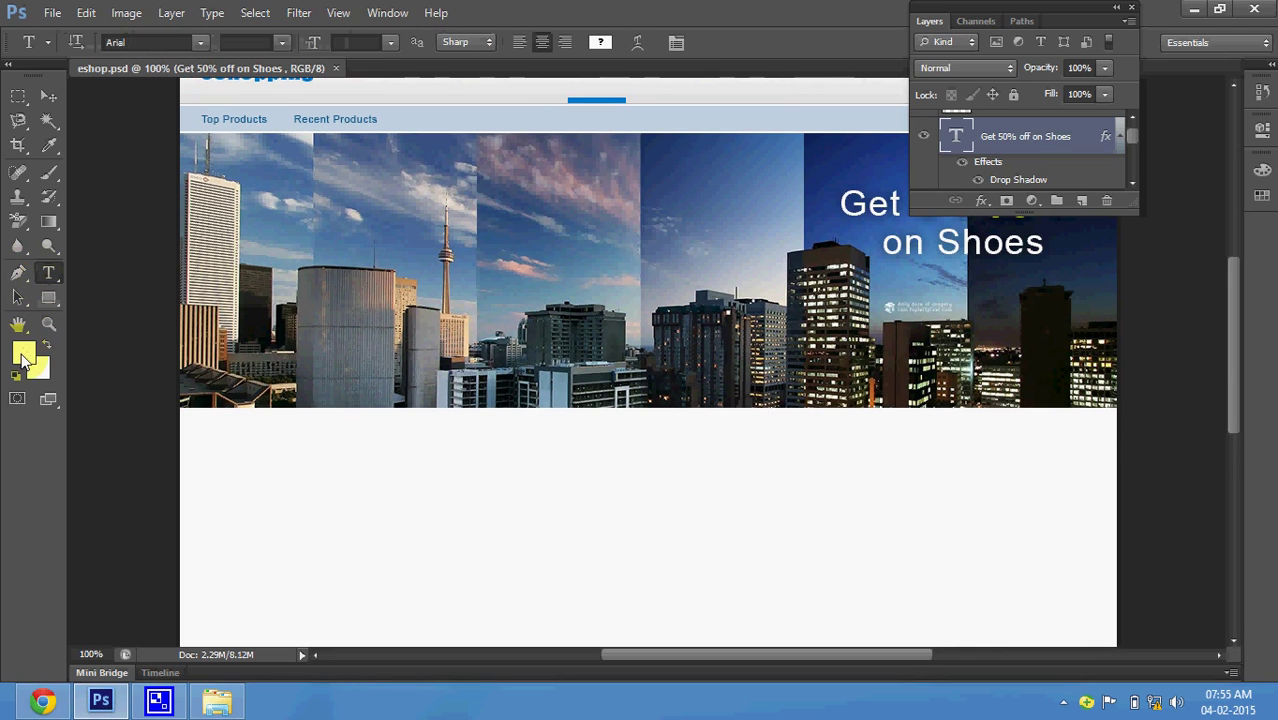
pyautogui.click(23, 358)
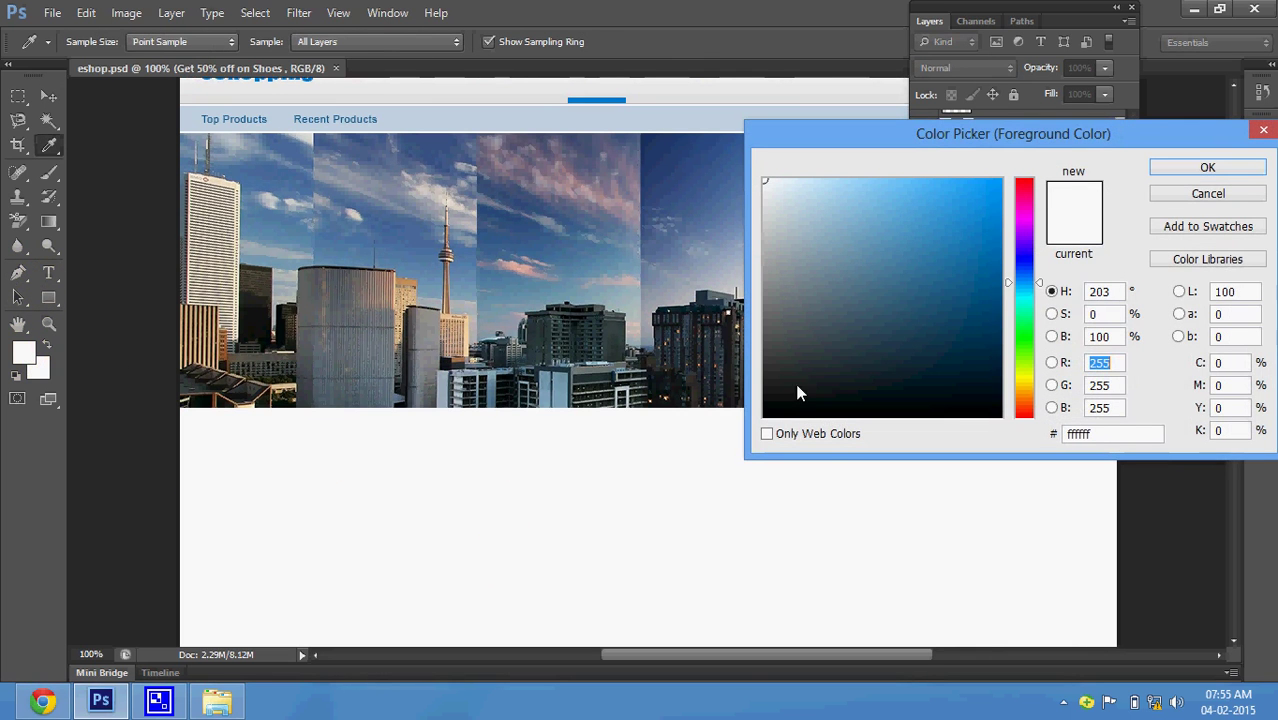
pyautogui.click(680, 385)
pyautogui.click(1208, 168)
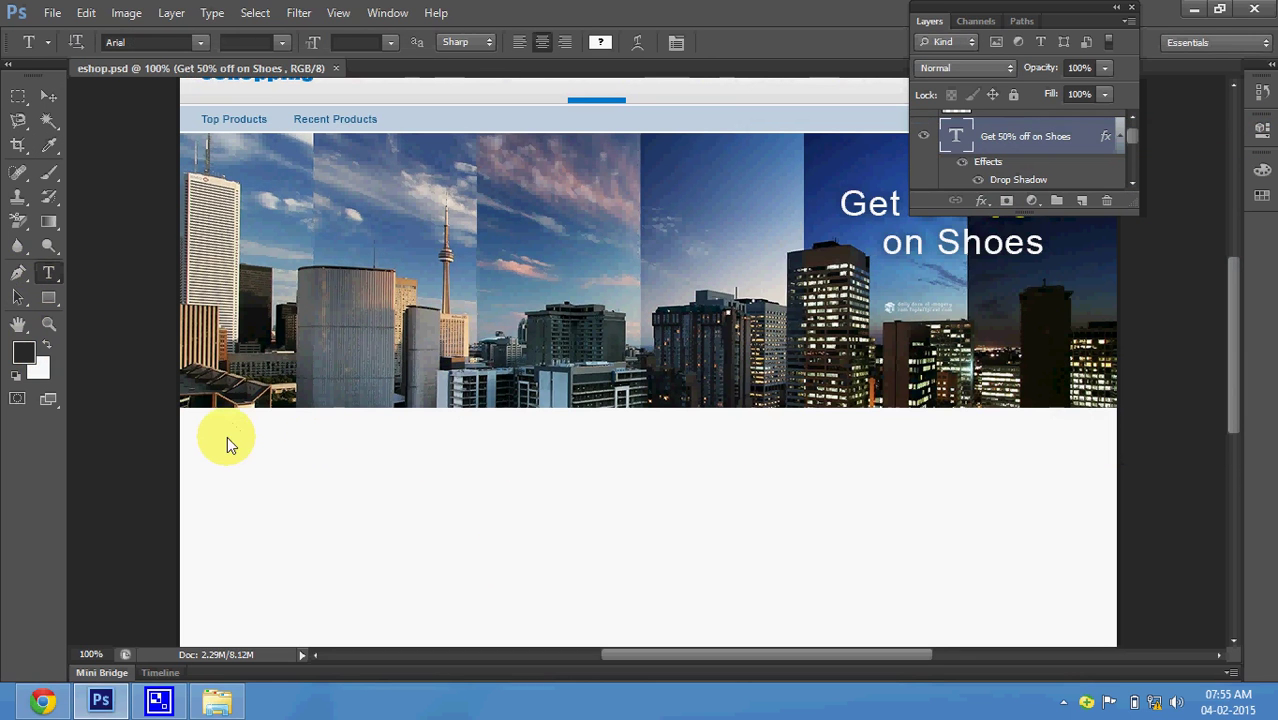
# - Type the heading 'Browse by Category' below the banner
pyautogui.click(226, 449)
pyautogui.write('B')
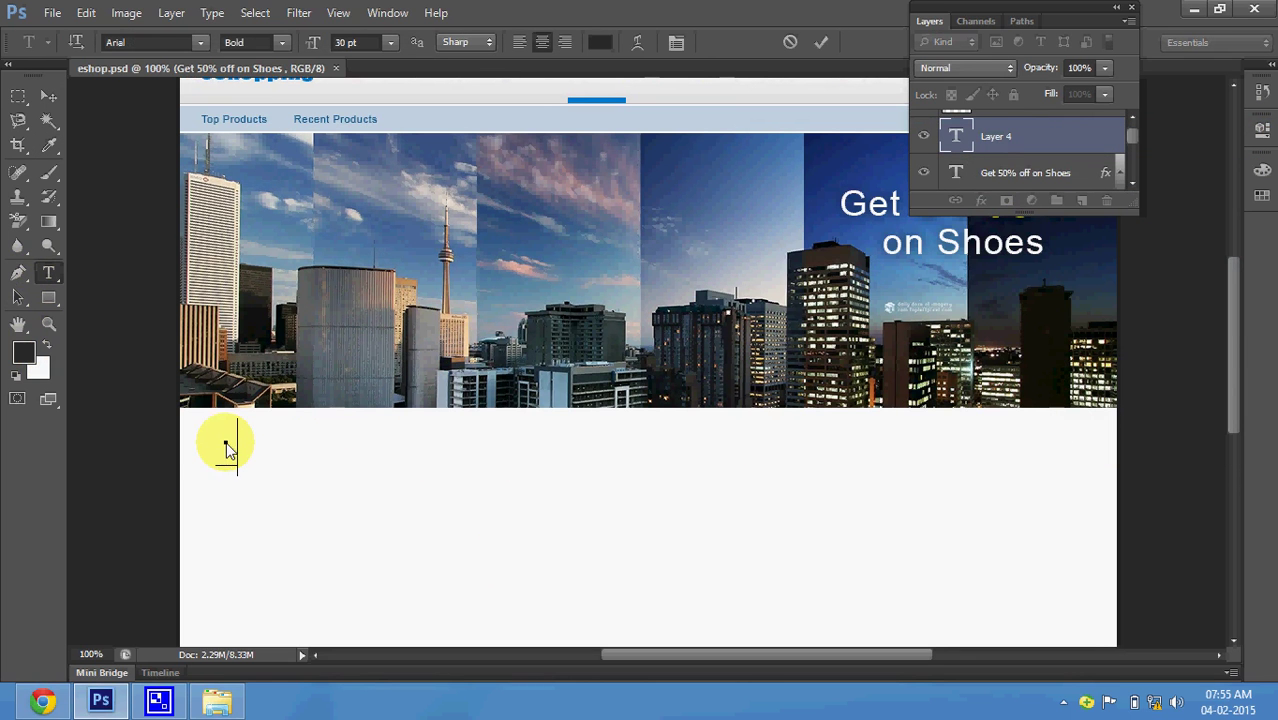
pyautogui.write('rowse by Category')
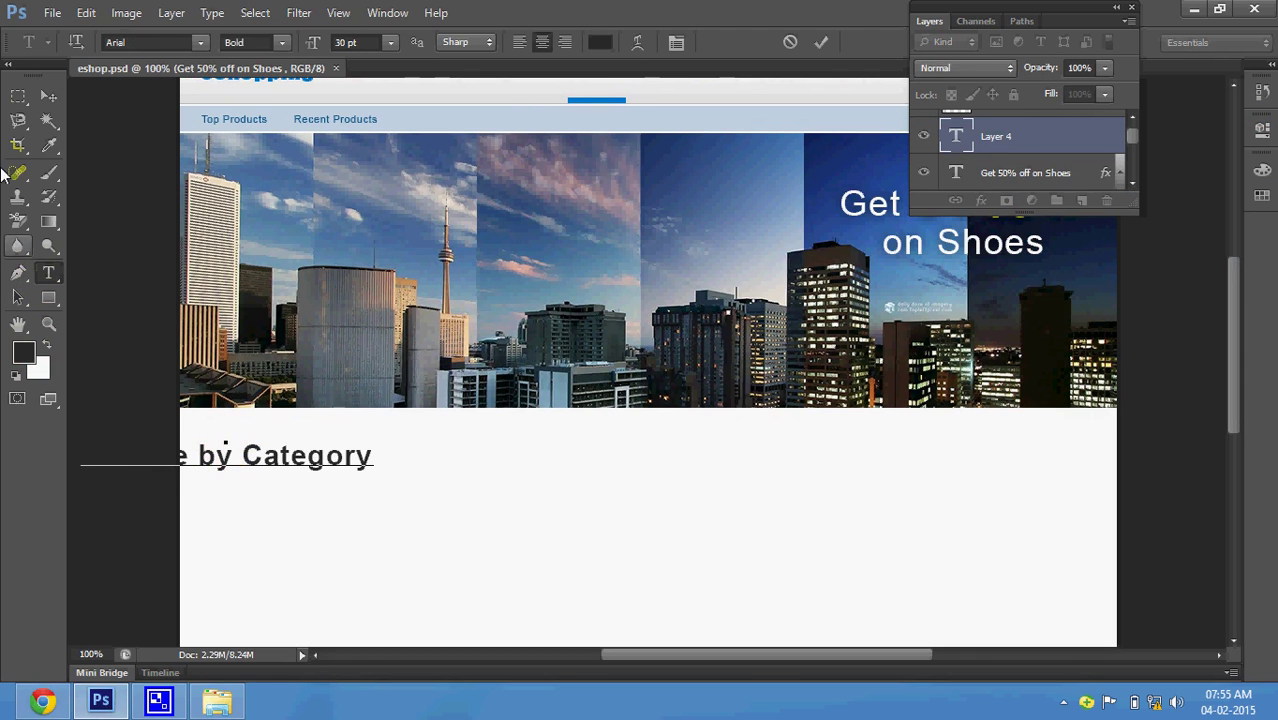
pyautogui.click(48, 95)
# - Scale the heading down to about 13.77 pt and move it below the banner
pyautogui.hotkey('ctrl', 't')
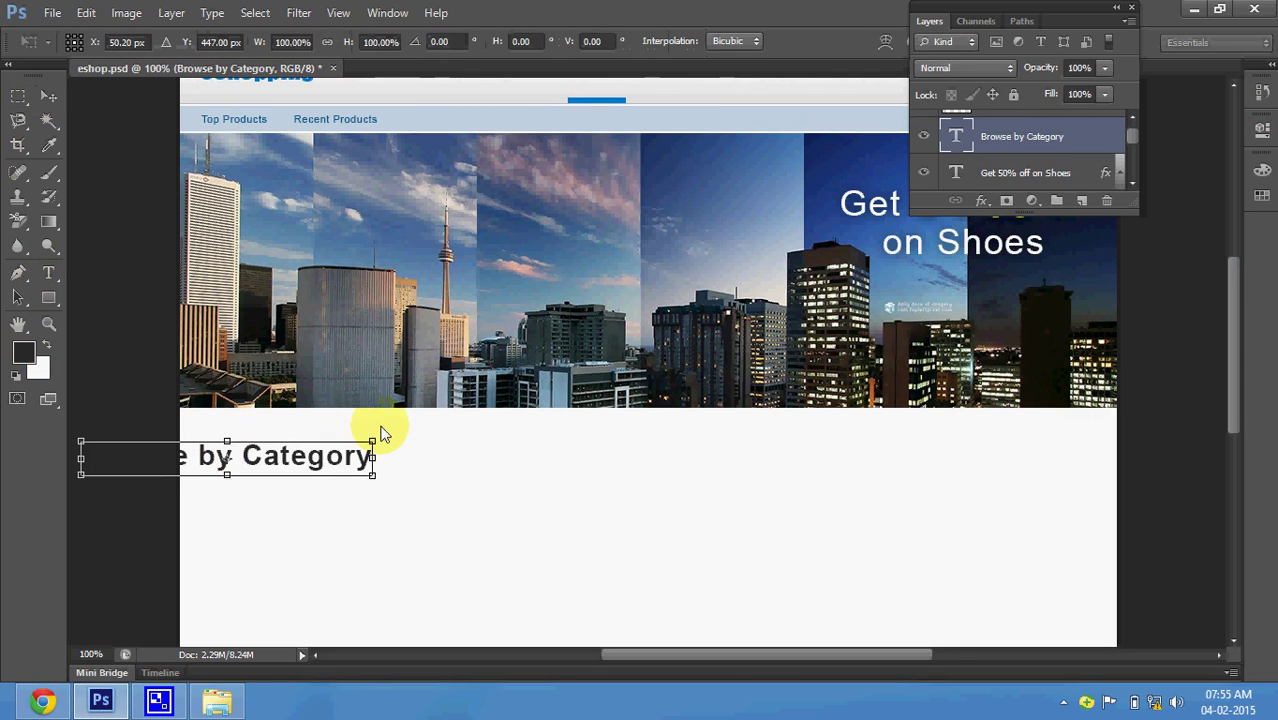
pyautogui.moveTo(380, 484); pyautogui.dragTo(295, 479)
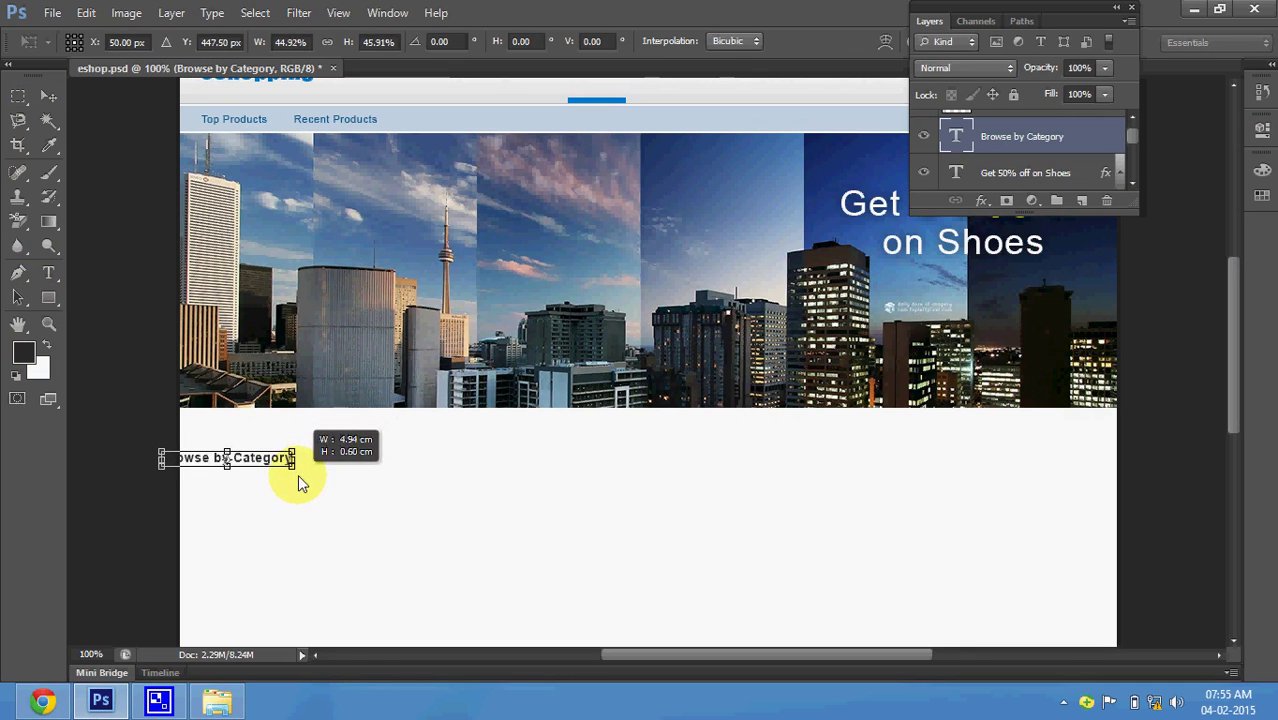
pyautogui.press('Return')
pyautogui.moveTo(273, 460); pyautogui.dragTo(308, 444)
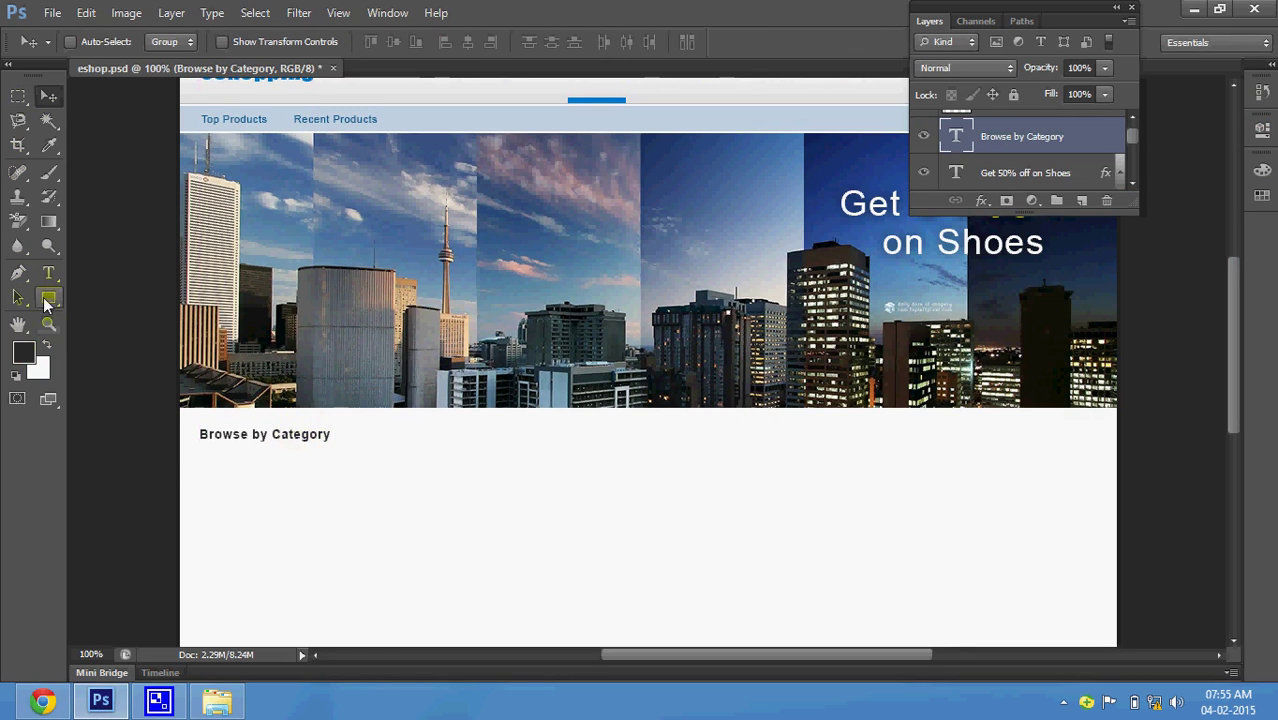
pyautogui.click(48, 272)
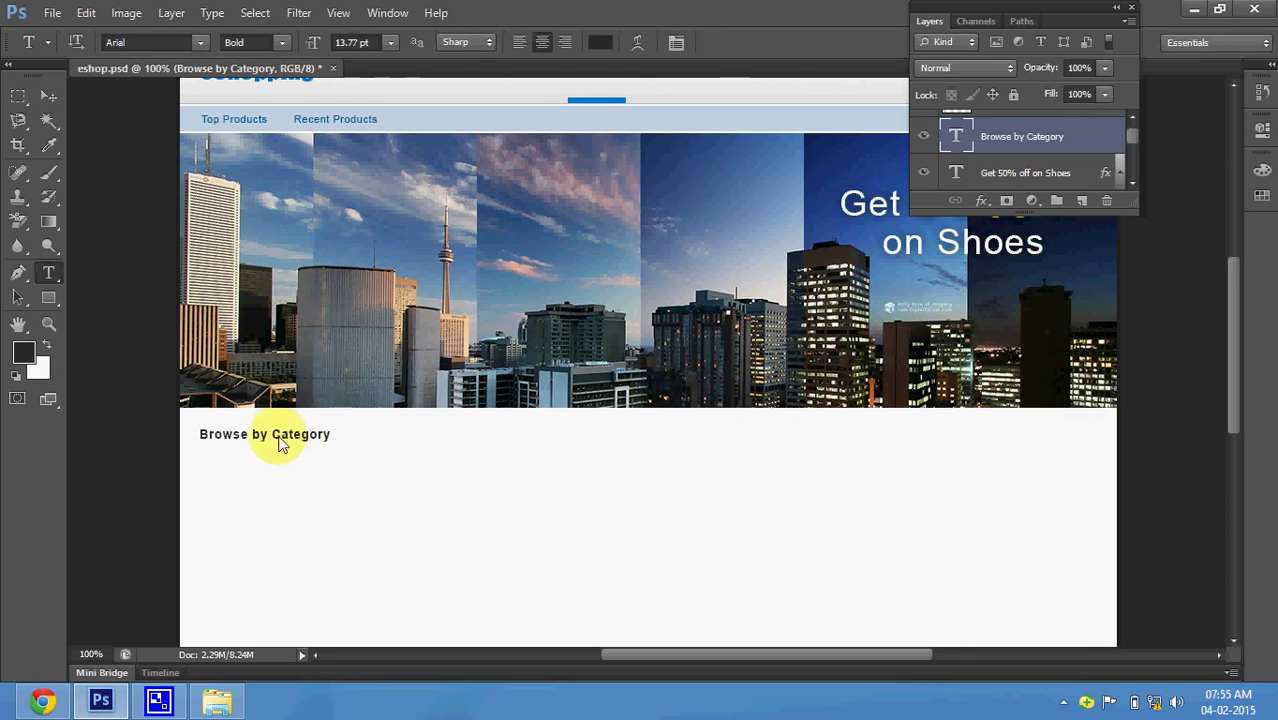
# - Colour the word 'Category' in the logo blue #077eca and save the document
pyautogui.moveTo(271, 438); pyautogui.dragTo(333, 443)
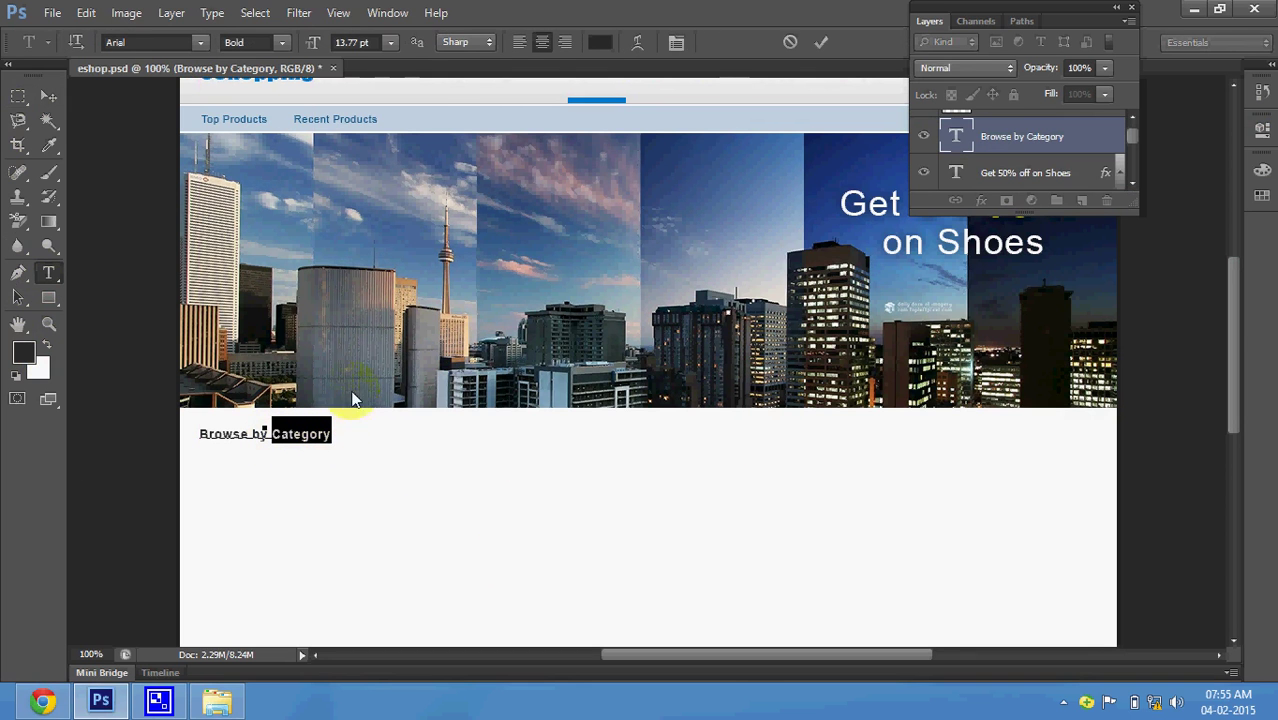
pyautogui.click(595, 41)
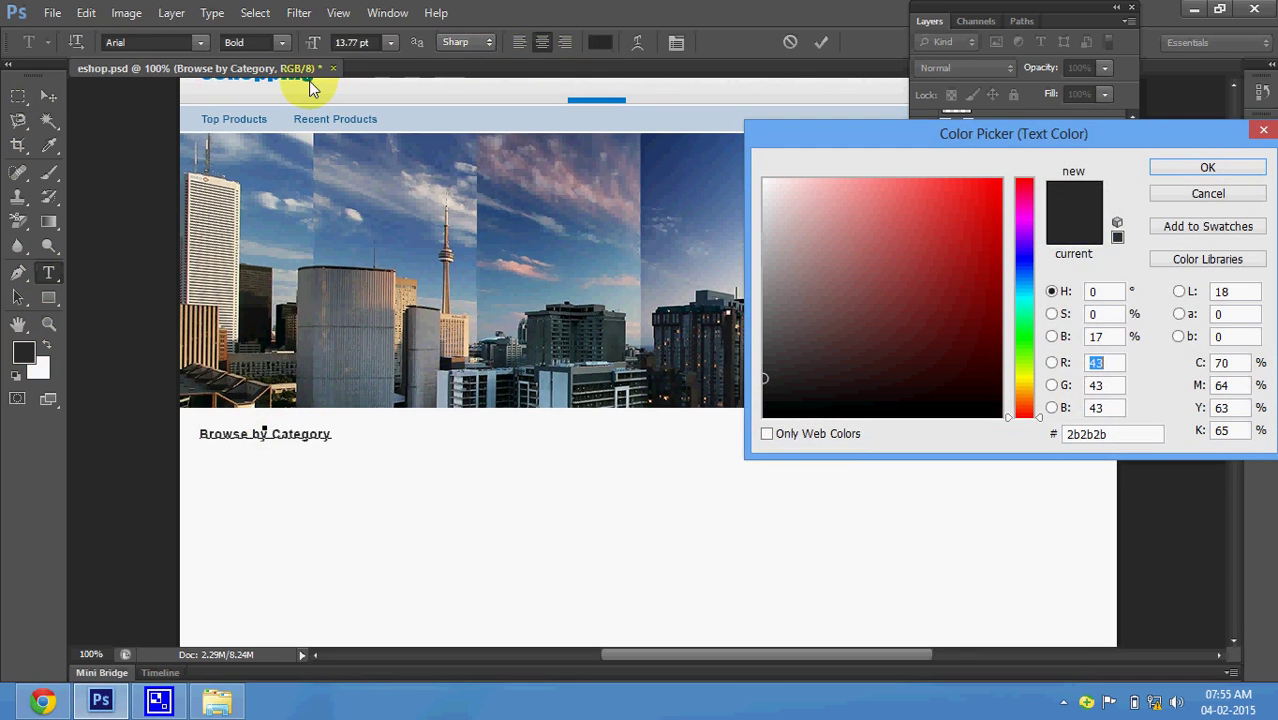
pyautogui.click(310, 88)
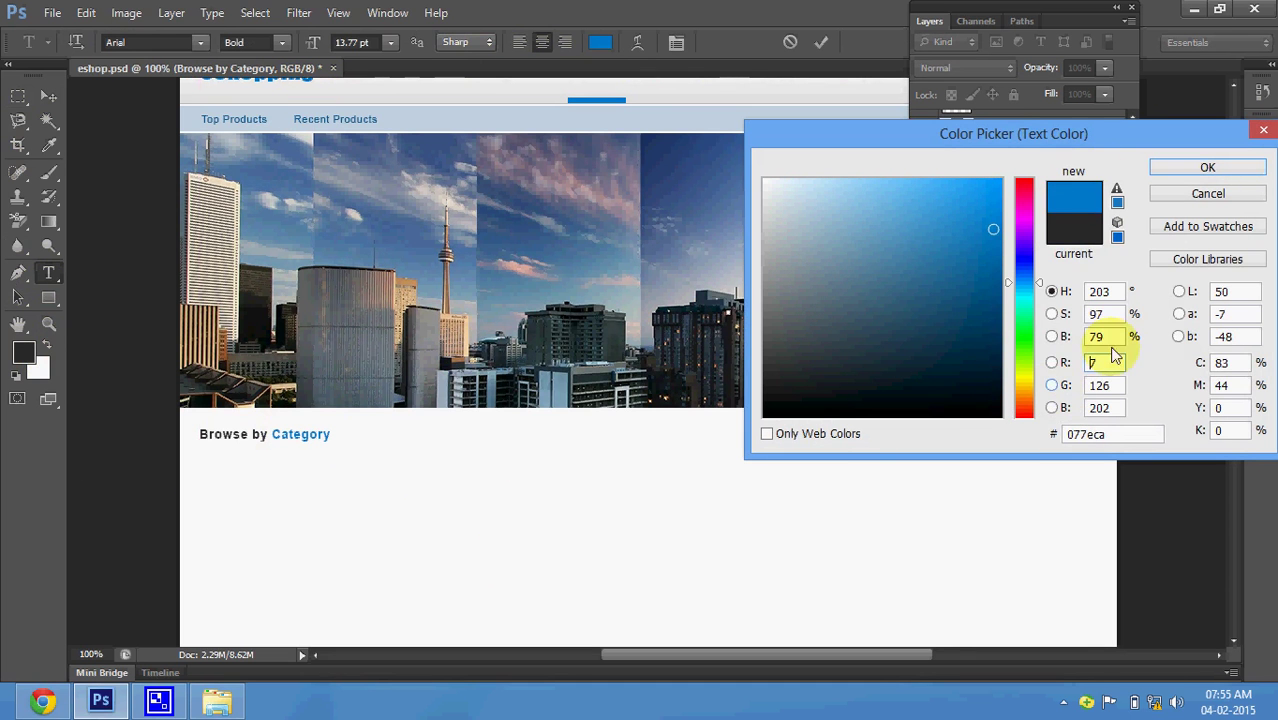
pyautogui.click(1250, 168)
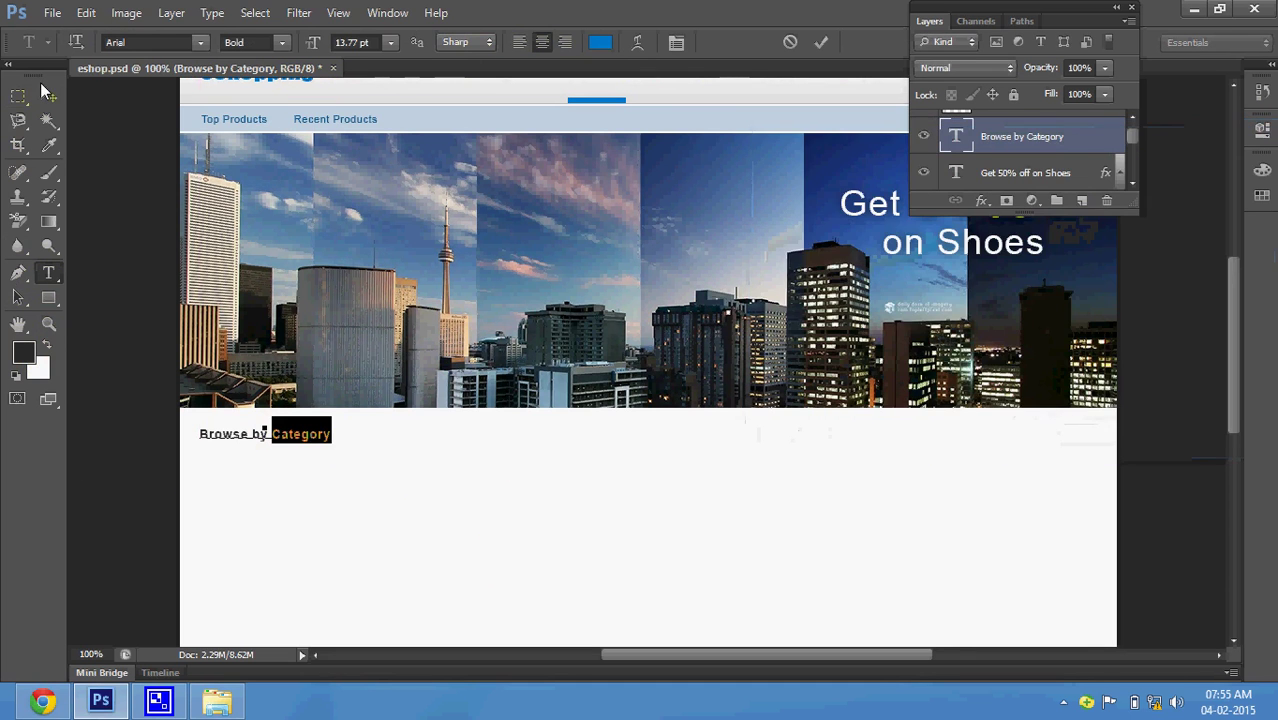
pyautogui.click(48, 96)
pyautogui.hotkey('ctrl', 's')
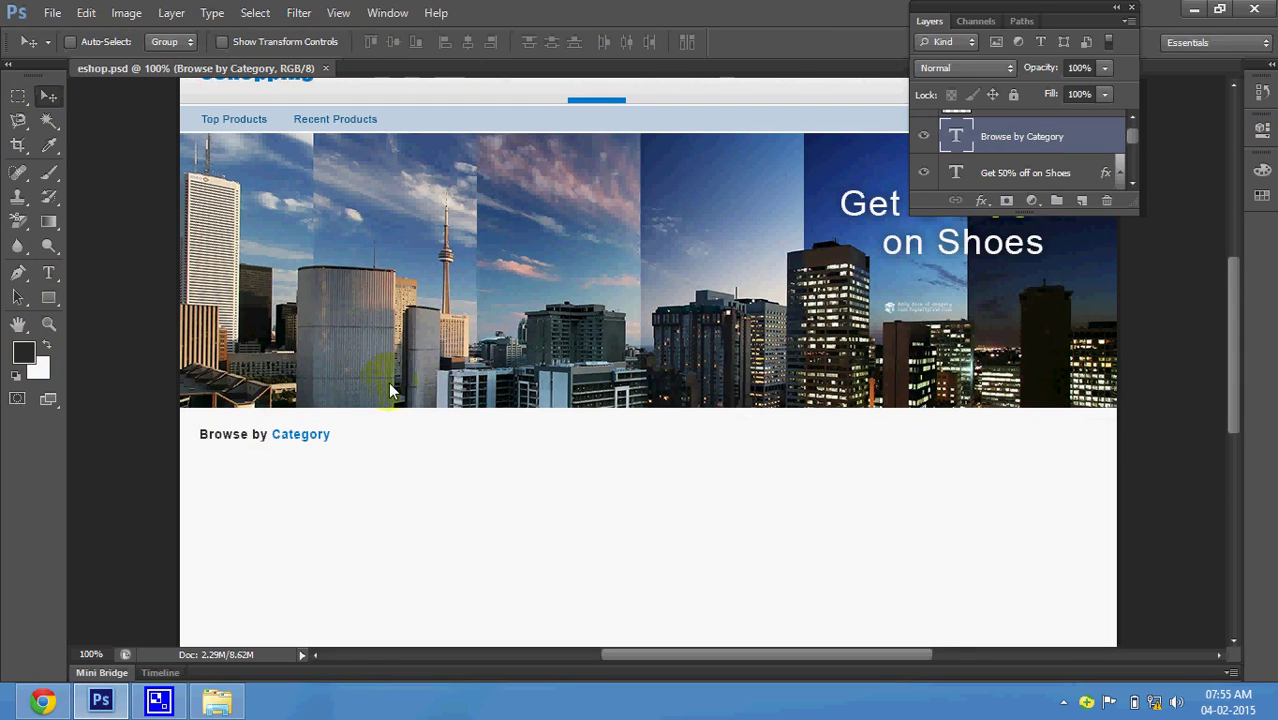
# - Draw a line under the heading, fill it on a new layer, then undo the fill
pyautogui.click(48, 272)
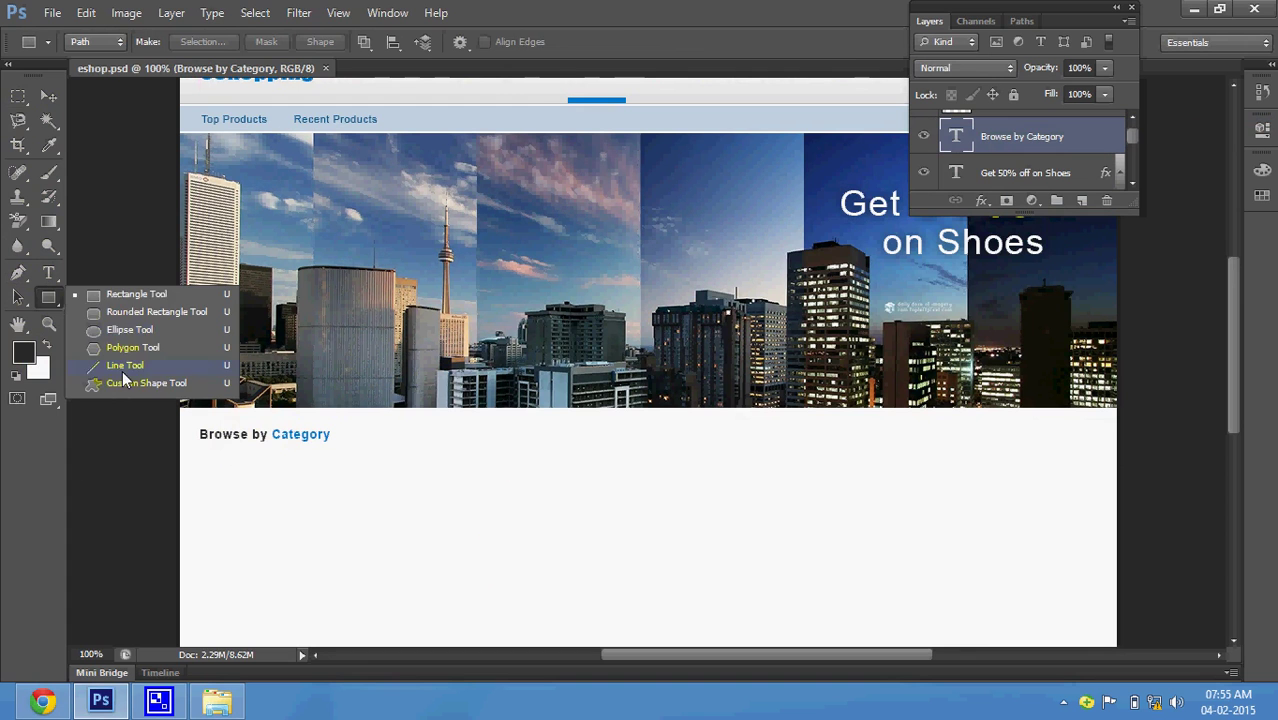
pyautogui.moveTo(45, 300); pyautogui.dragTo(122, 370)
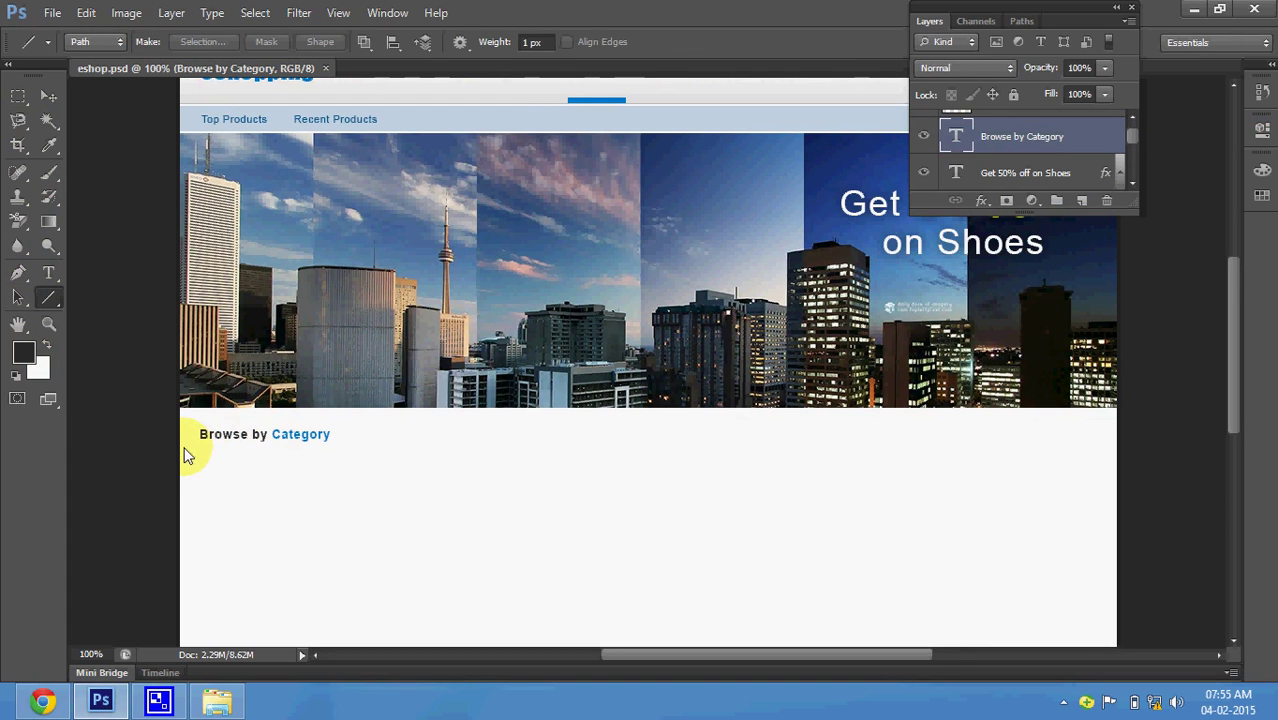
pyautogui.moveTo(174, 452); pyautogui.dragTo(438, 450)
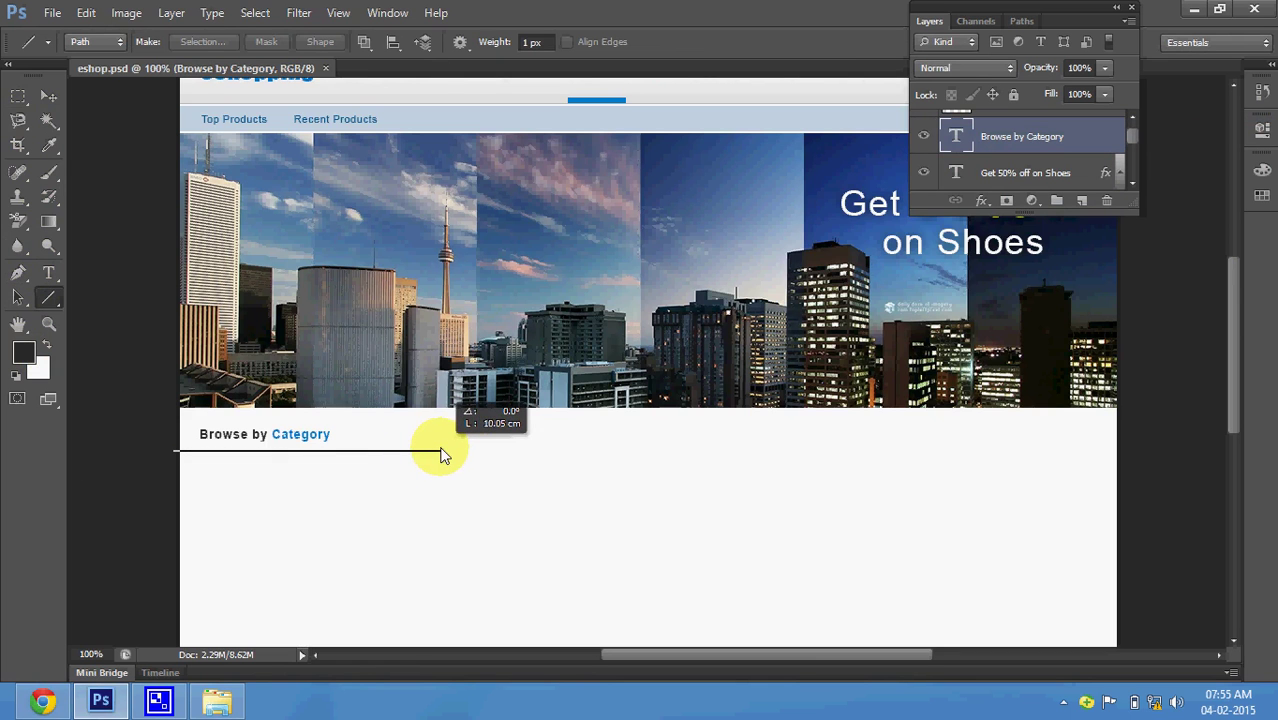
pyautogui.moveTo(440, 455); pyautogui.dragTo(436, 456)
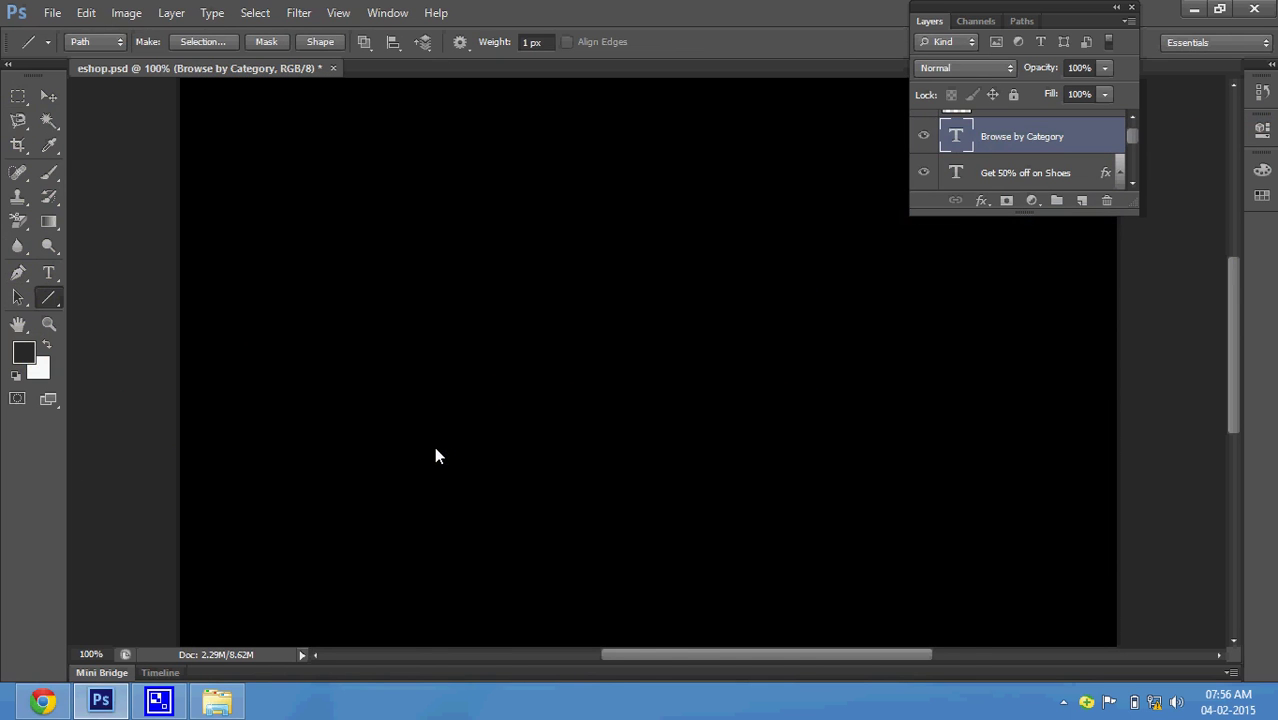
pyautogui.click(436, 452)
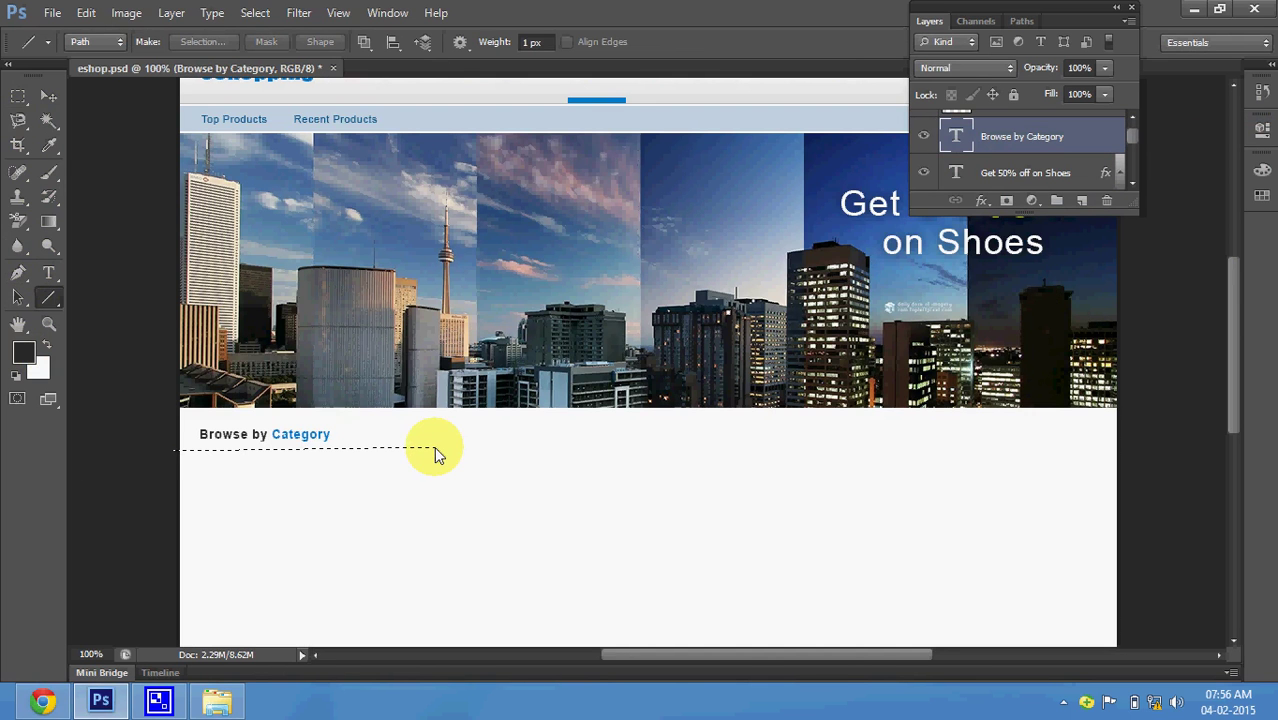
pyautogui.click(1079, 202)
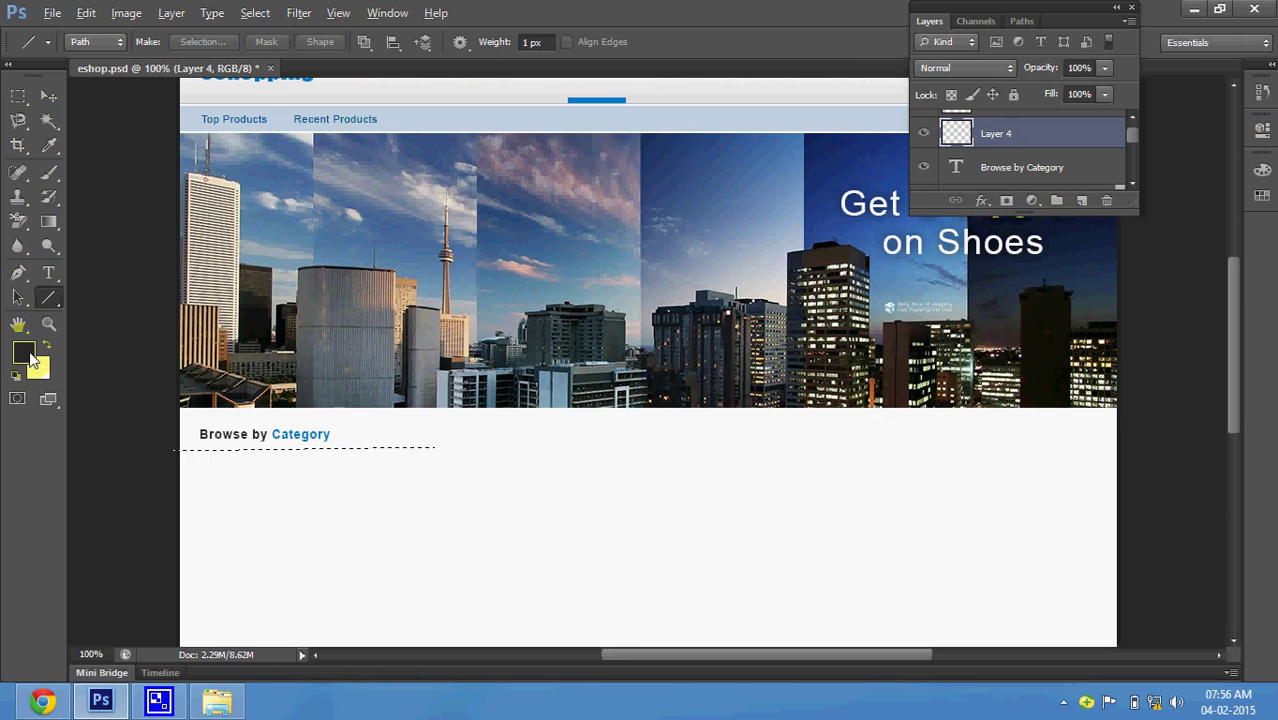
pyautogui.hotkey('alt', 'BackSpace')
pyautogui.hotkey('ctrl', 'd')
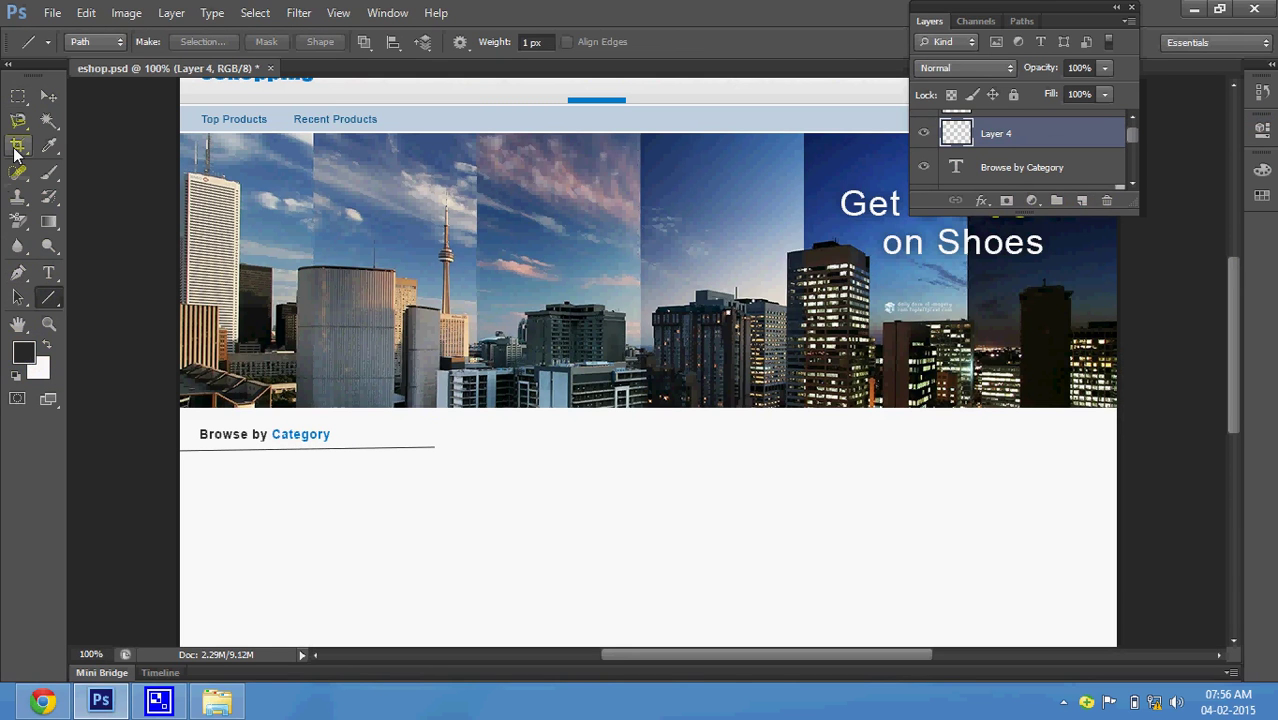
pyautogui.hotkey('ctrl', 'alt', 'z')
pyautogui.hotkey('ctrl', 'alt', 'z')
pyautogui.hotkey('ctrl', 'alt', 'z')
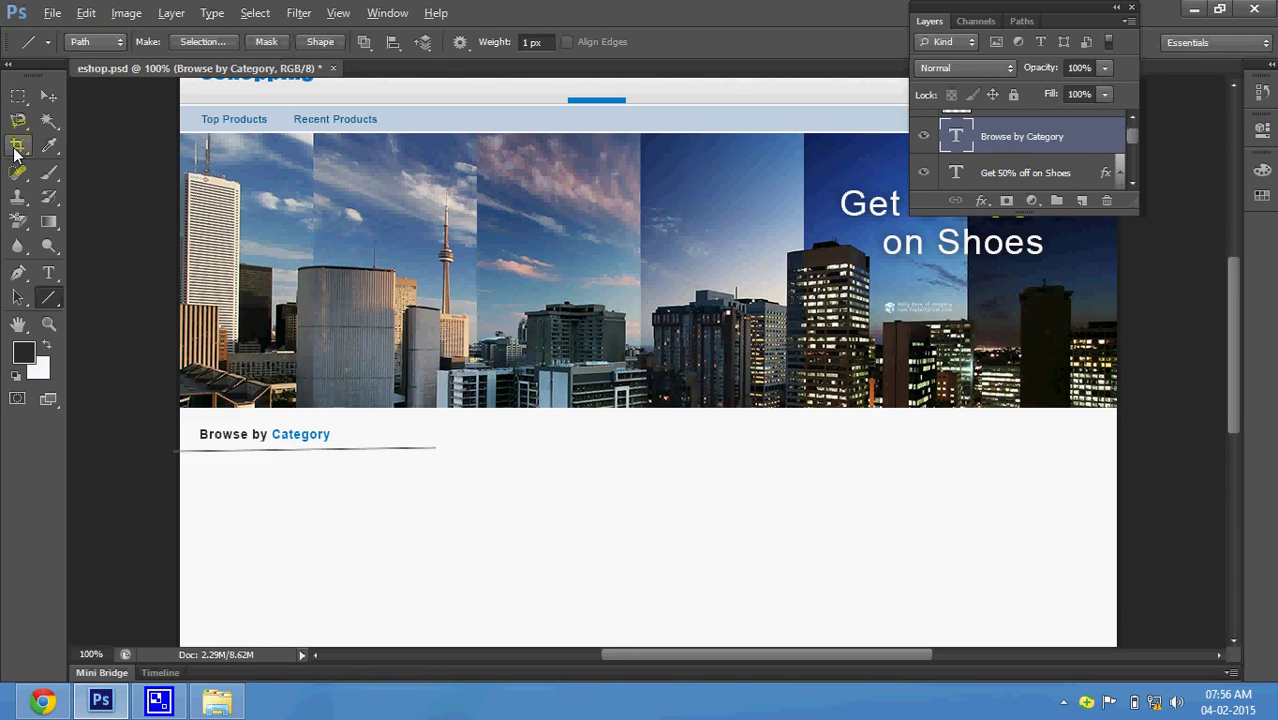
# - Draw a line path from the page edge under the heading and convert it to a selection
pyautogui.click(175, 459)
pyautogui.moveTo(175, 459); pyautogui.dragTo(392, 452)
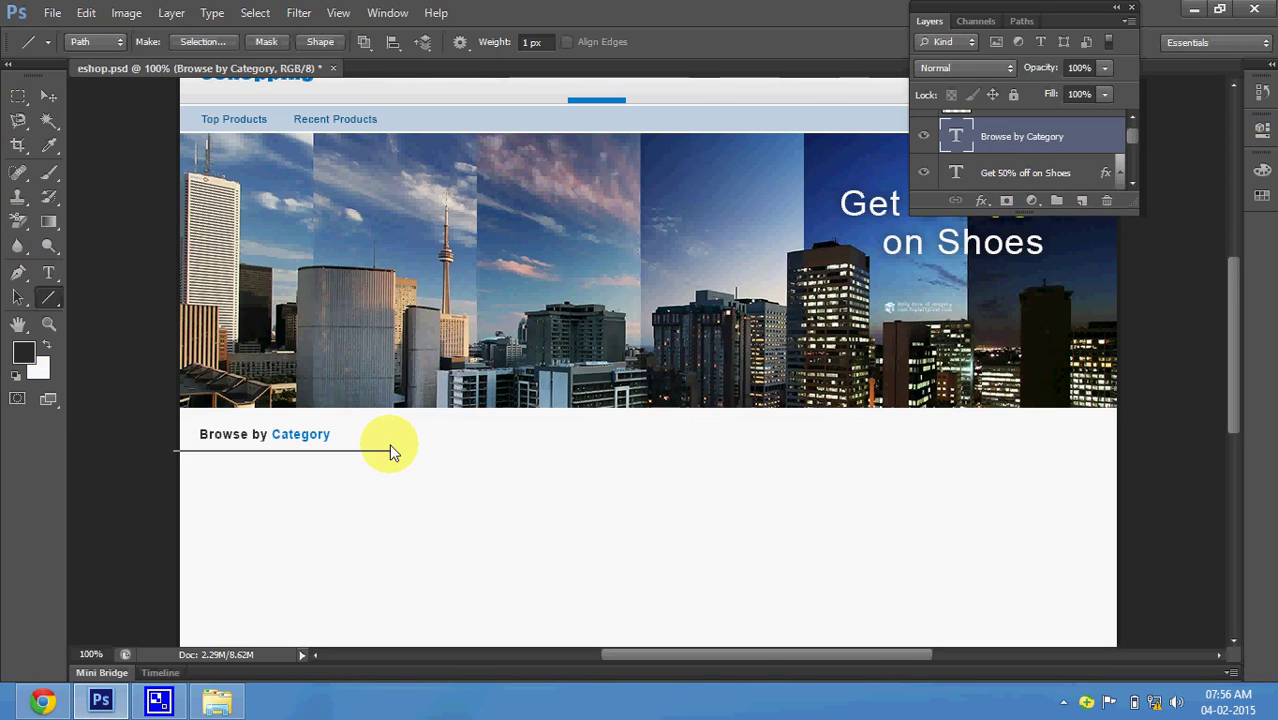
pyautogui.hotkey('ctrl', 'Return')
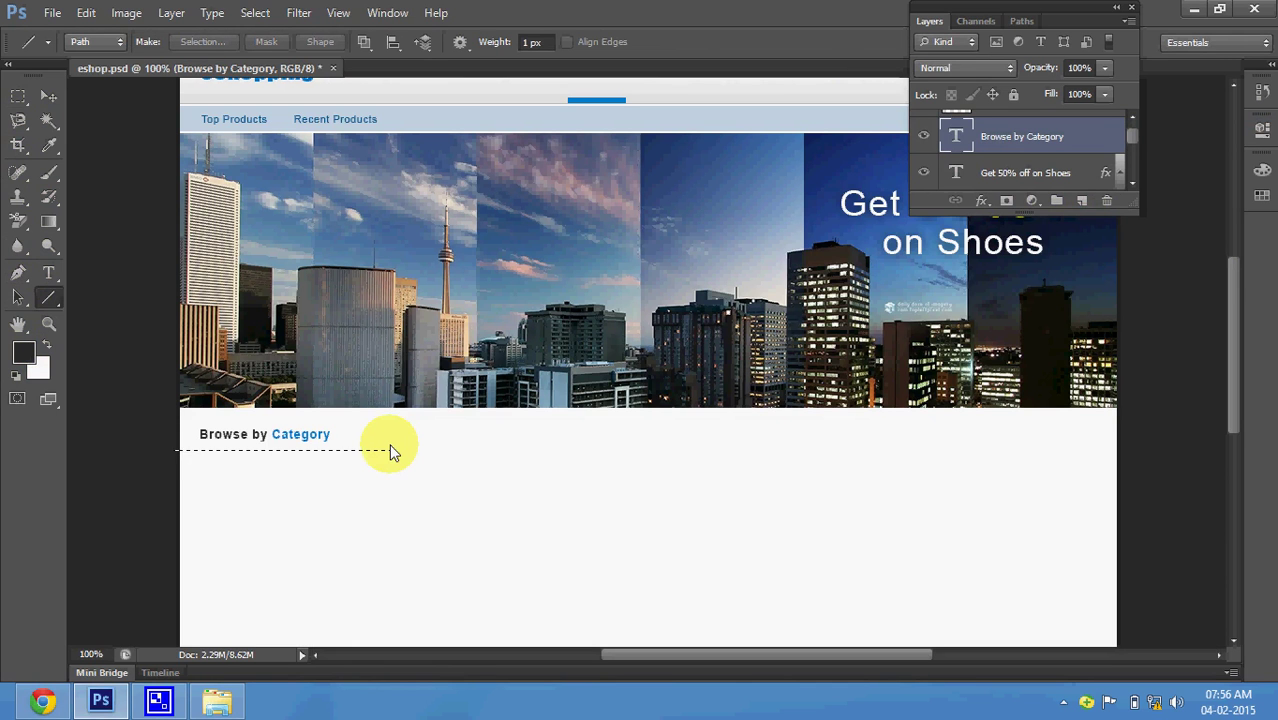
pyautogui.hotkey('ctrl', 'd')
pyautogui.hotkey('ctrl', 'z')
# - Redraw the line under the heading and fill it with the foreground colour on new Layer 4
pyautogui.moveTo(172, 451); pyautogui.dragTo(390, 451)
pyautogui.hotkey('ctrl', 'Return')
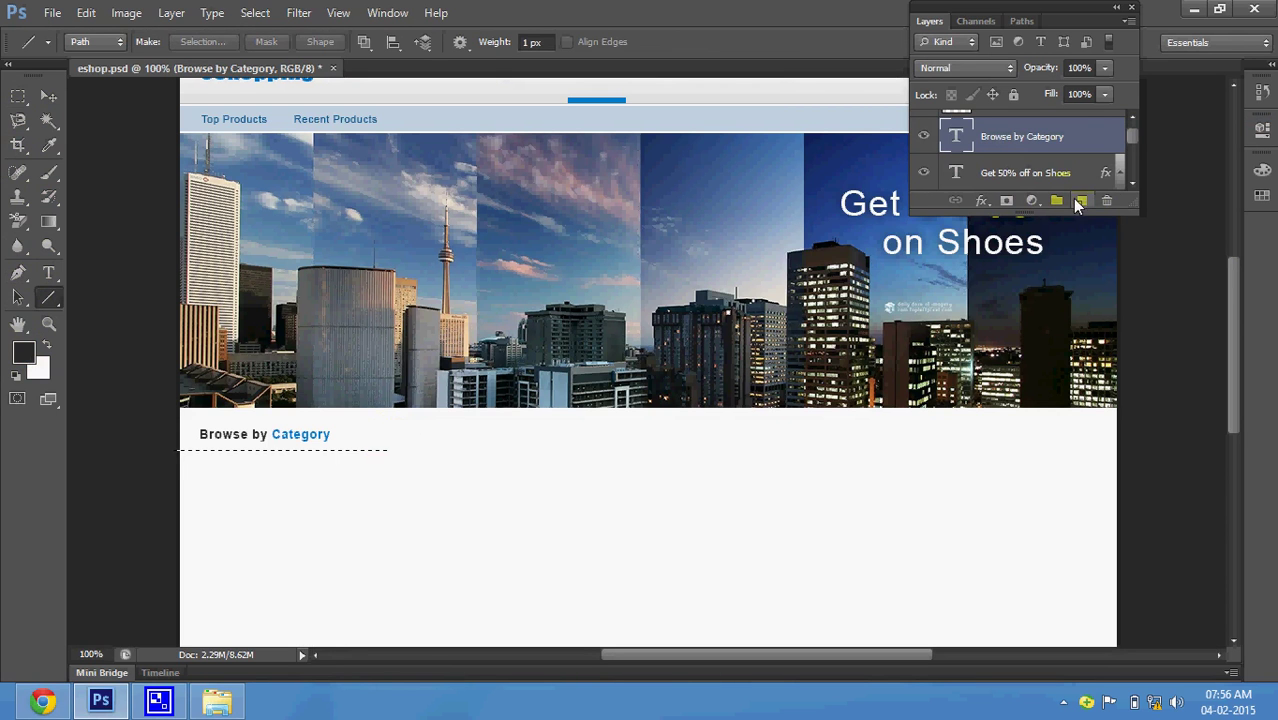
pyautogui.click(1078, 201)
pyautogui.hotkey('alt', 'BackSpace')
pyautogui.hotkey('ctrl', 'd')
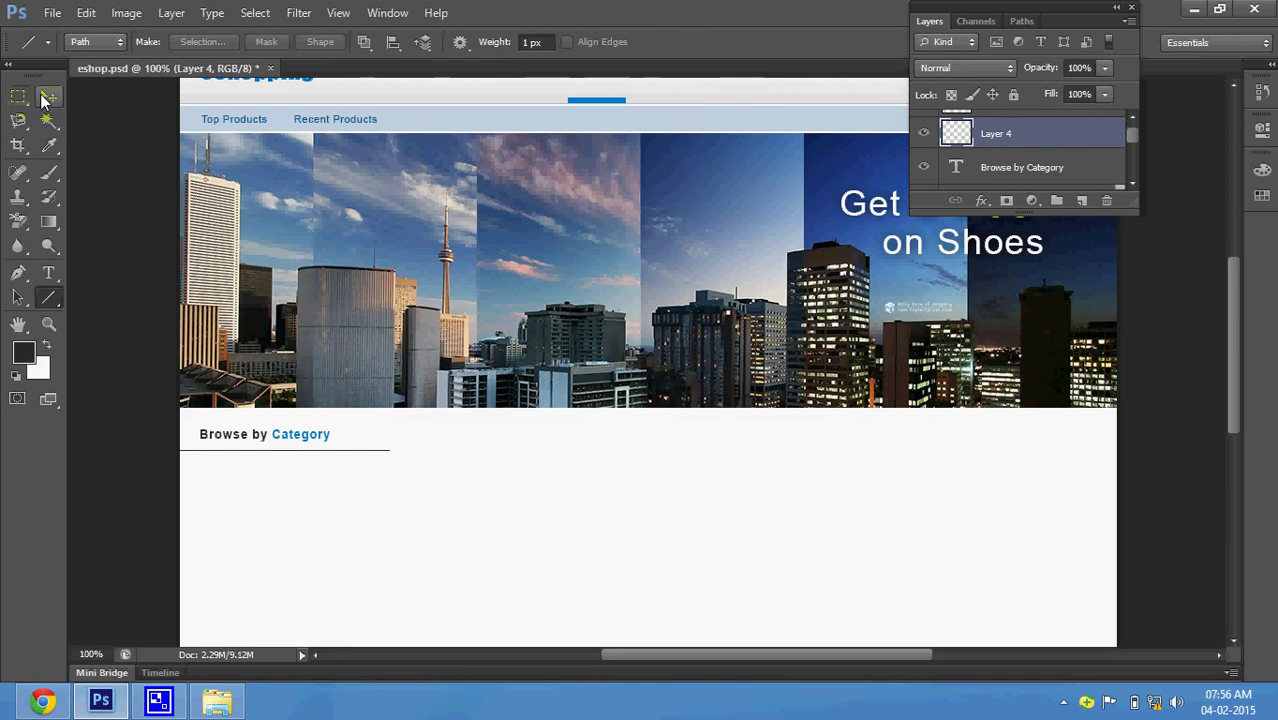
# - Move the underline slightly lower and fade Layer 4 to 20% opacity
pyautogui.click(48, 95)
pyautogui.moveTo(373, 476); pyautogui.dragTo(373, 479)
pyautogui.press('1')
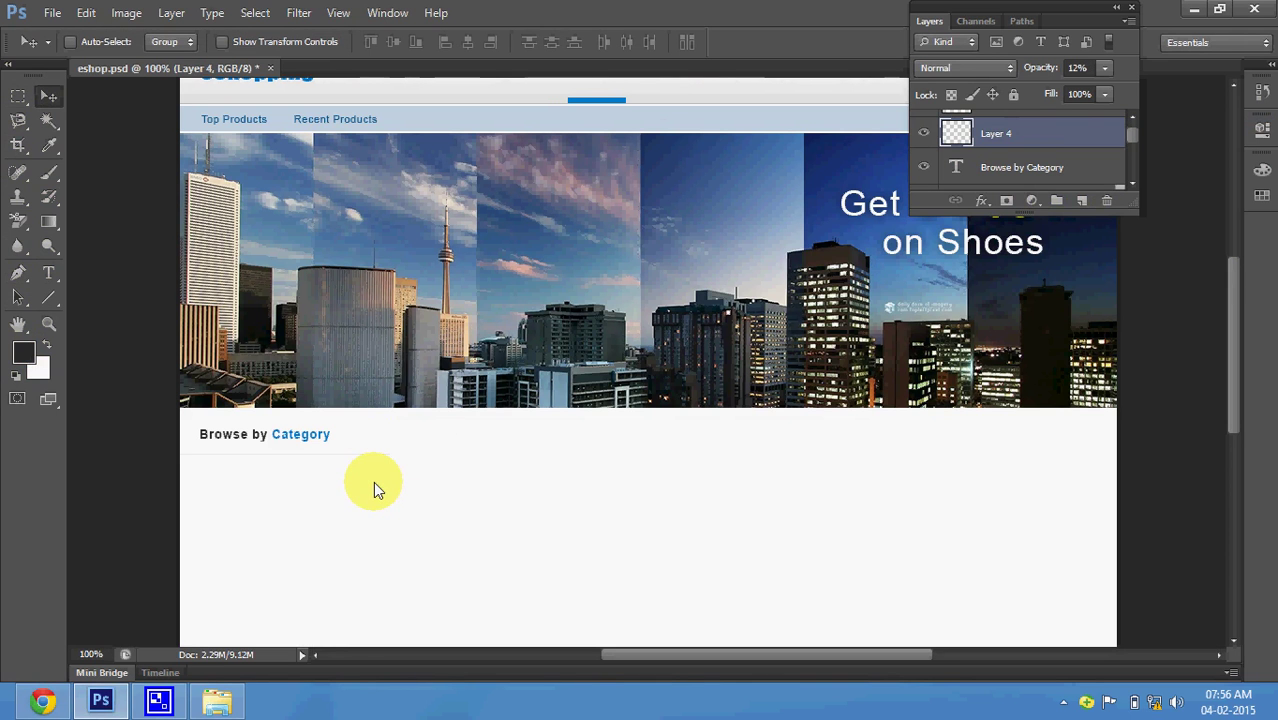
pyautogui.press('2')
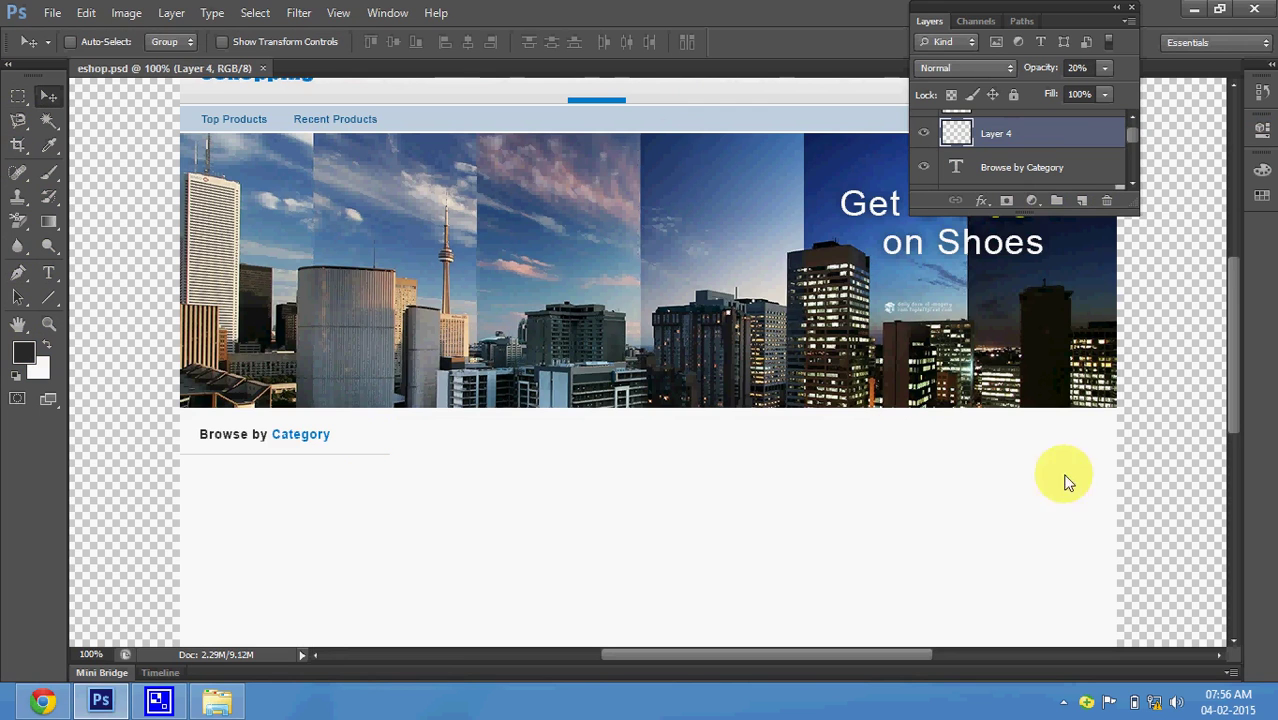
pyautogui.moveTo(1234, 416); pyautogui.dragTo(1233, 434)
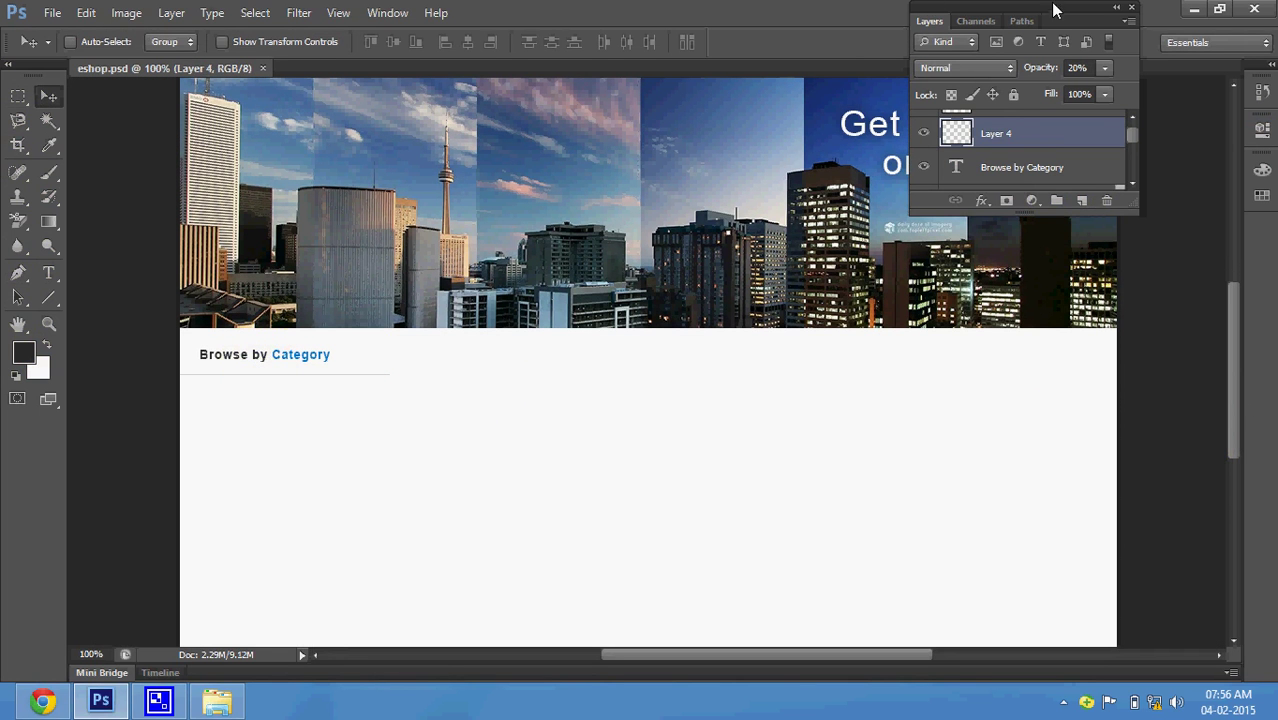
pyautogui.click(1104, 66)
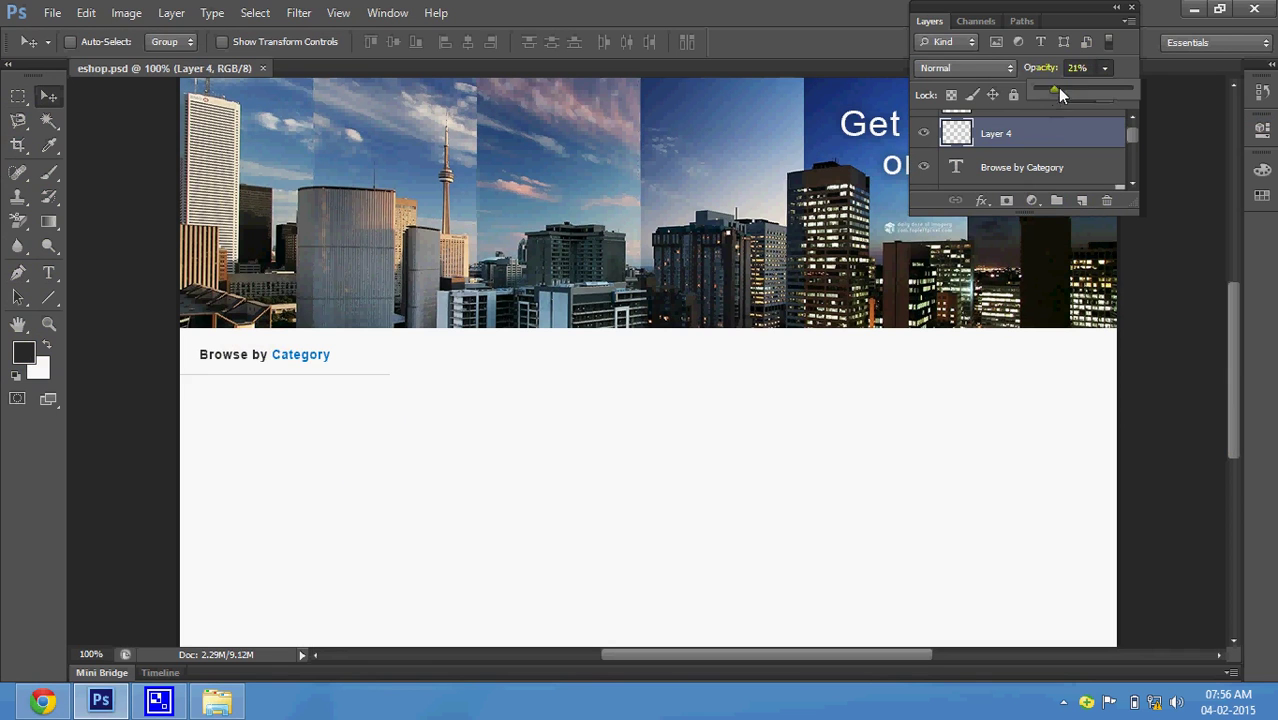
pyautogui.moveTo(1106, 87); pyautogui.dragTo(1063, 94)
pyautogui.click(1036, 71)
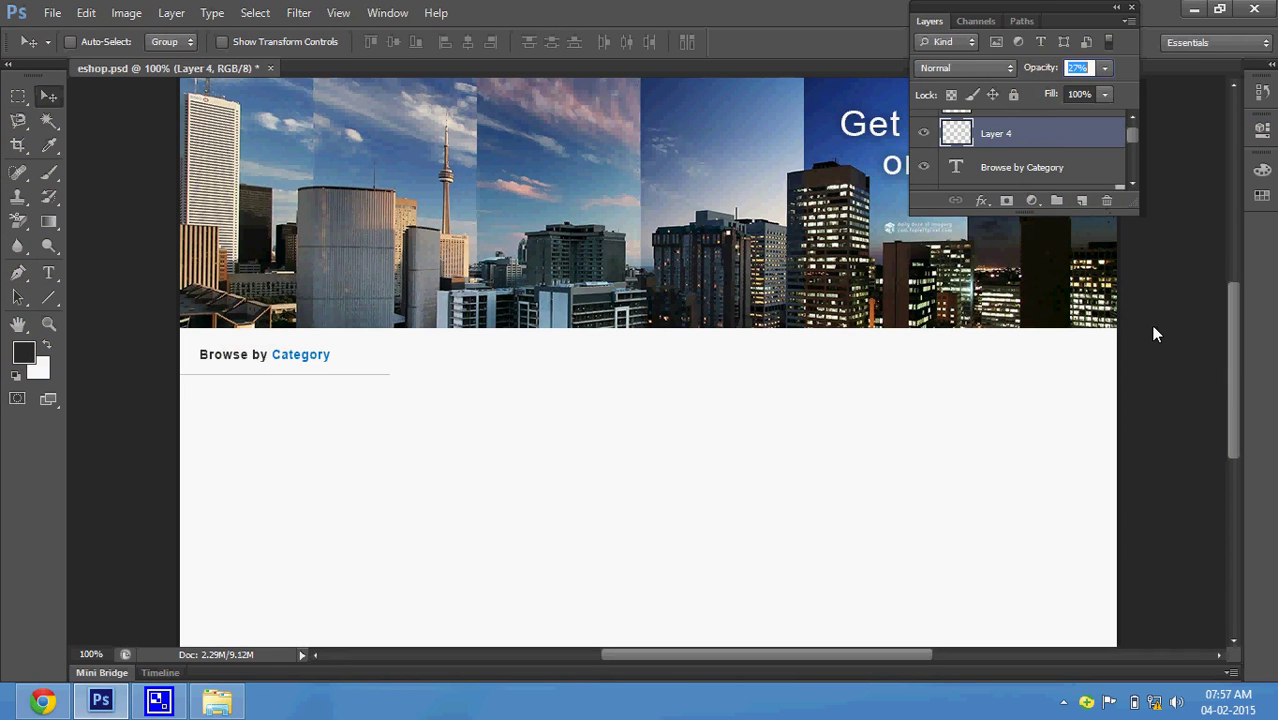
pyautogui.write('85')
pyautogui.press('Return')
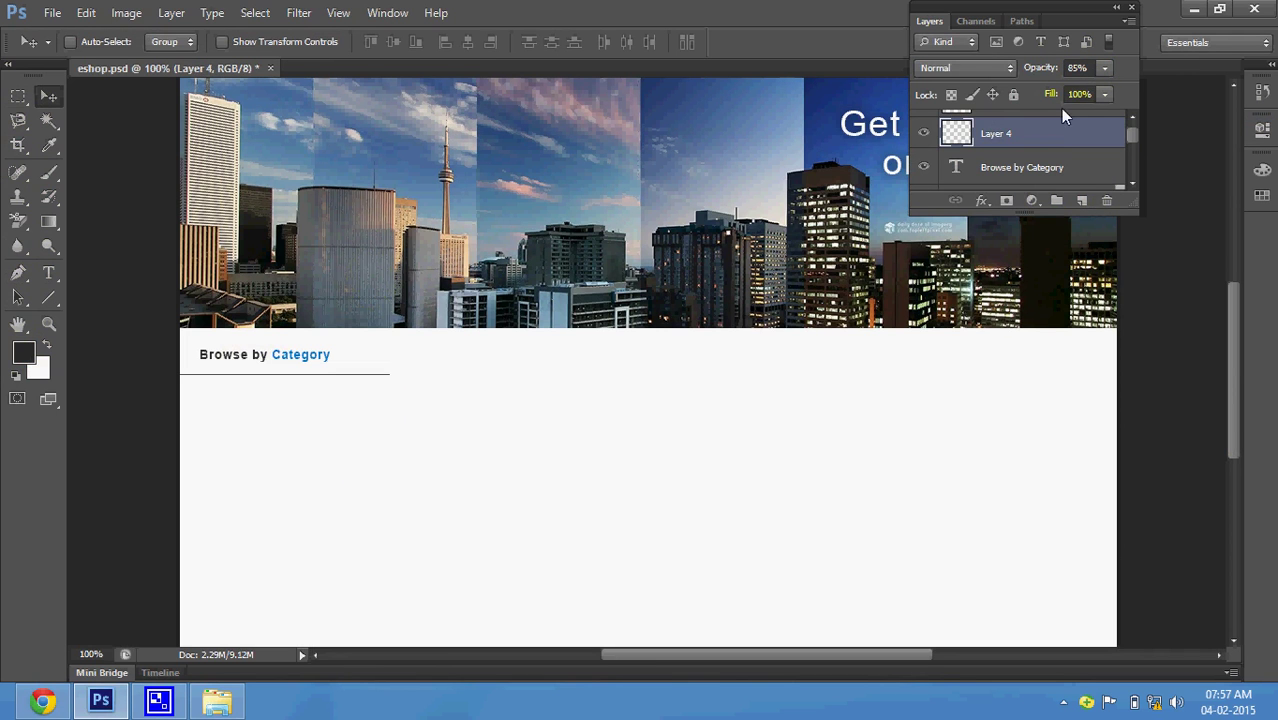
pyautogui.press('1')
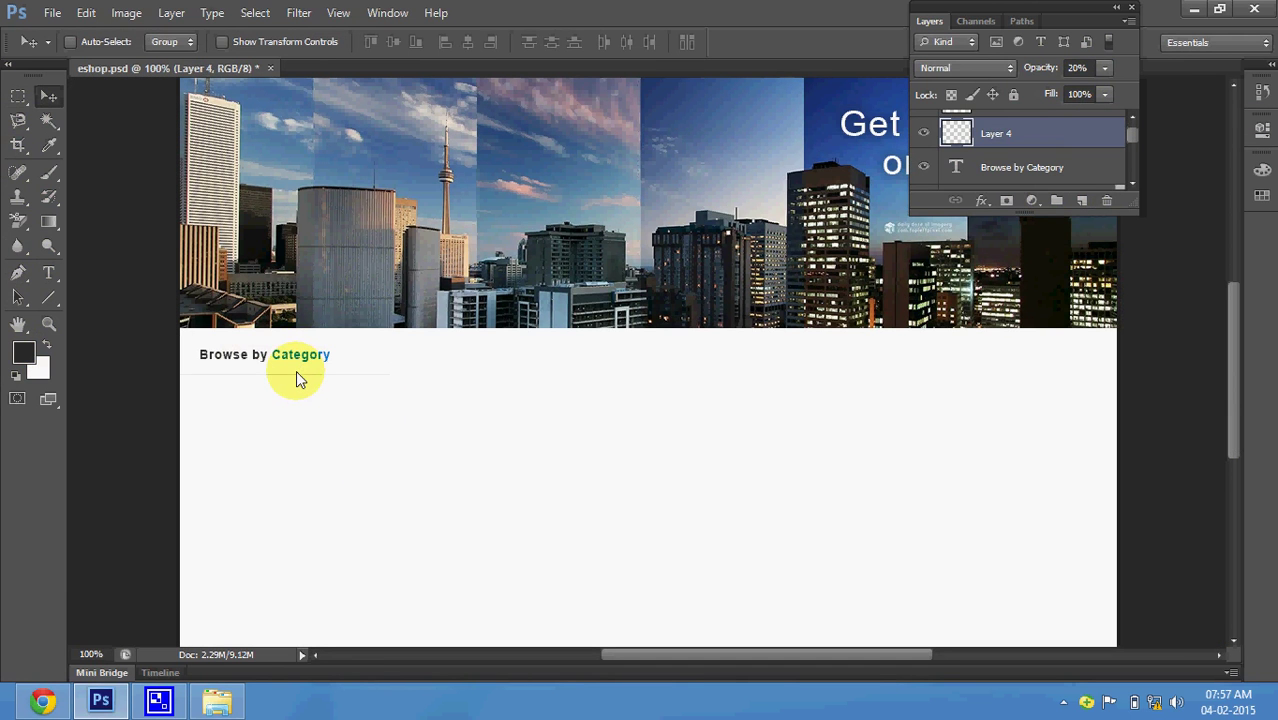
# - Save, then nudge the Browse by Category heading slightly up and left
pyautogui.hotkey('ctrl', 's')
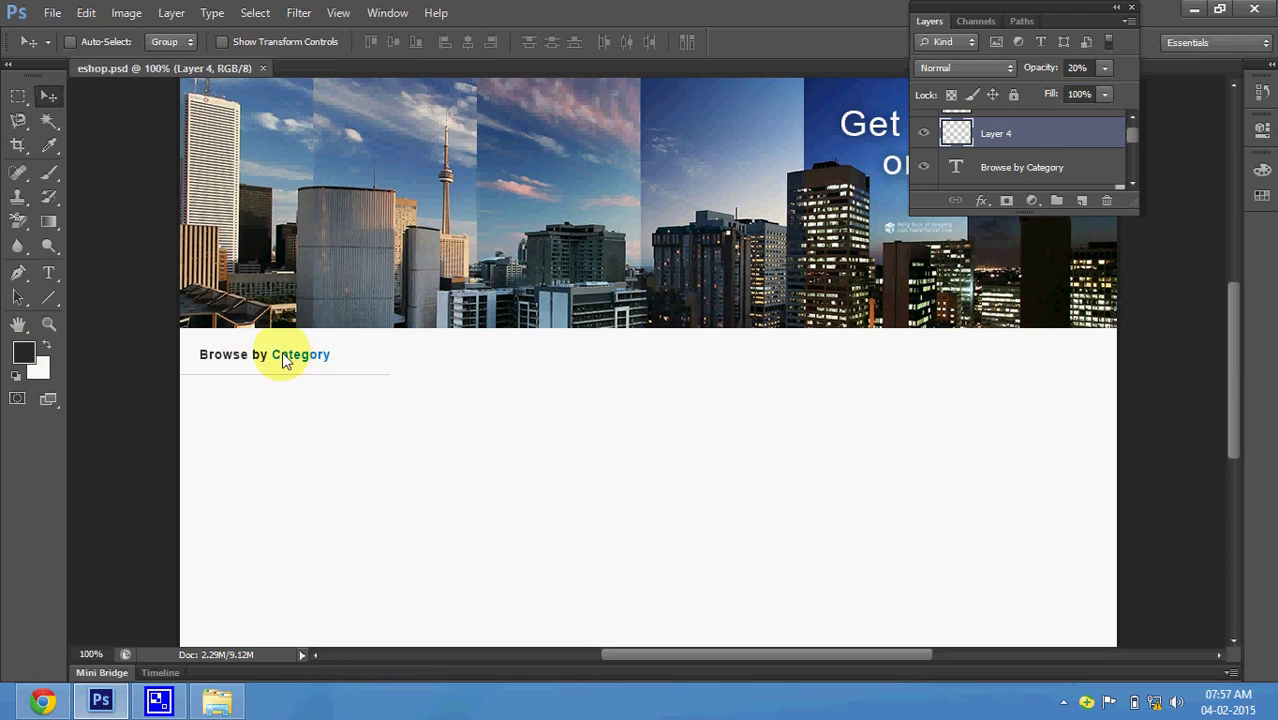
pyautogui.rightClick(283, 360)
pyautogui.click(300, 365)
pyautogui.moveTo(291, 365); pyautogui.dragTo(281, 352)
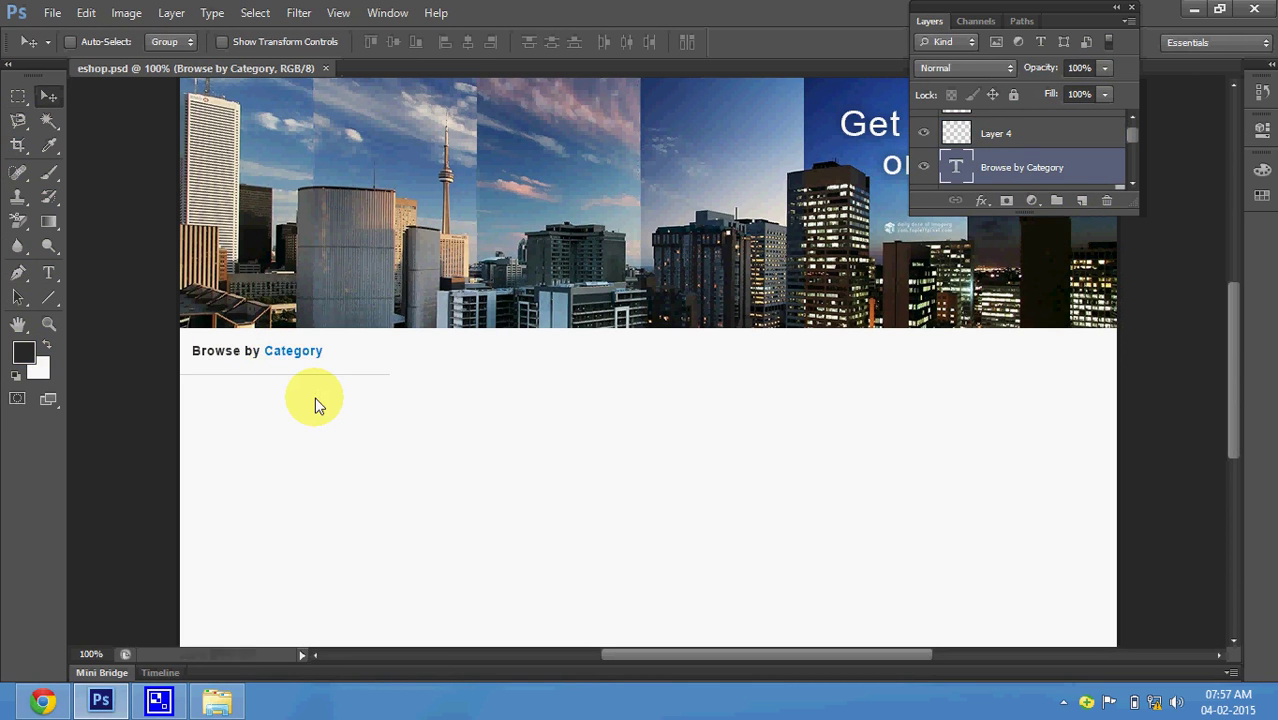
pyautogui.click(48, 272)
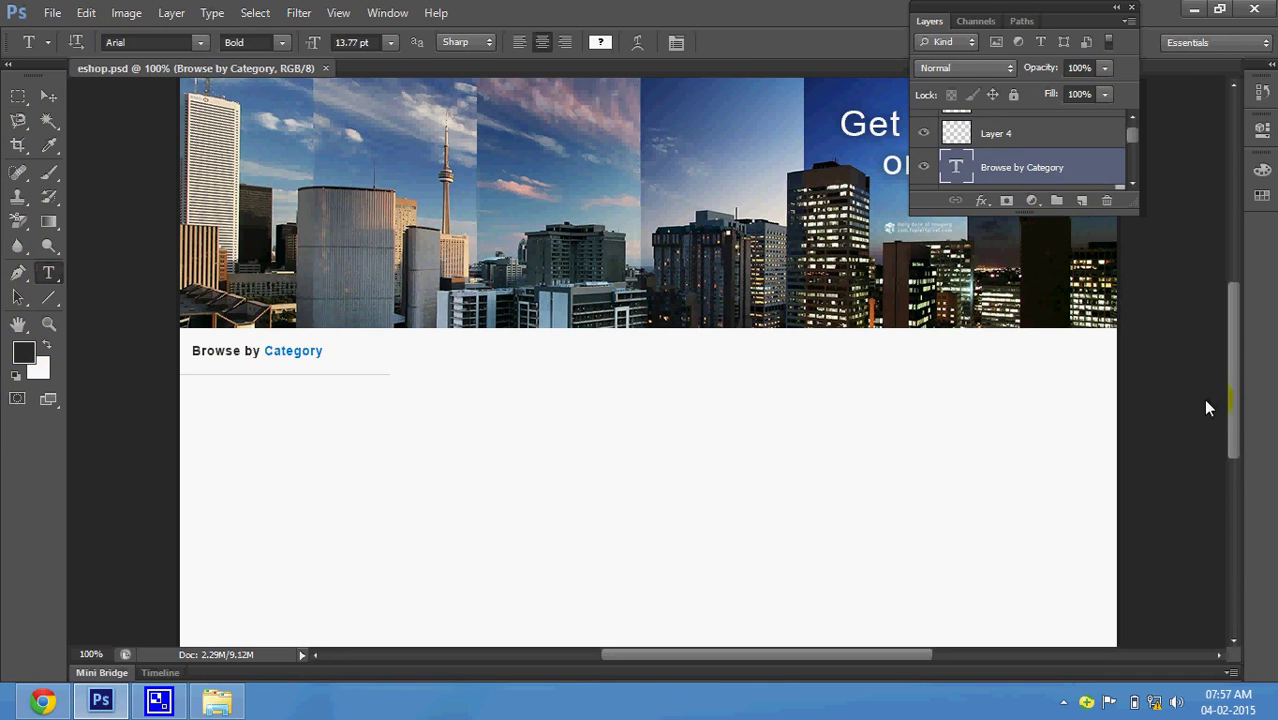
pyautogui.moveTo(1227, 398); pyautogui.dragTo(1227, 432)
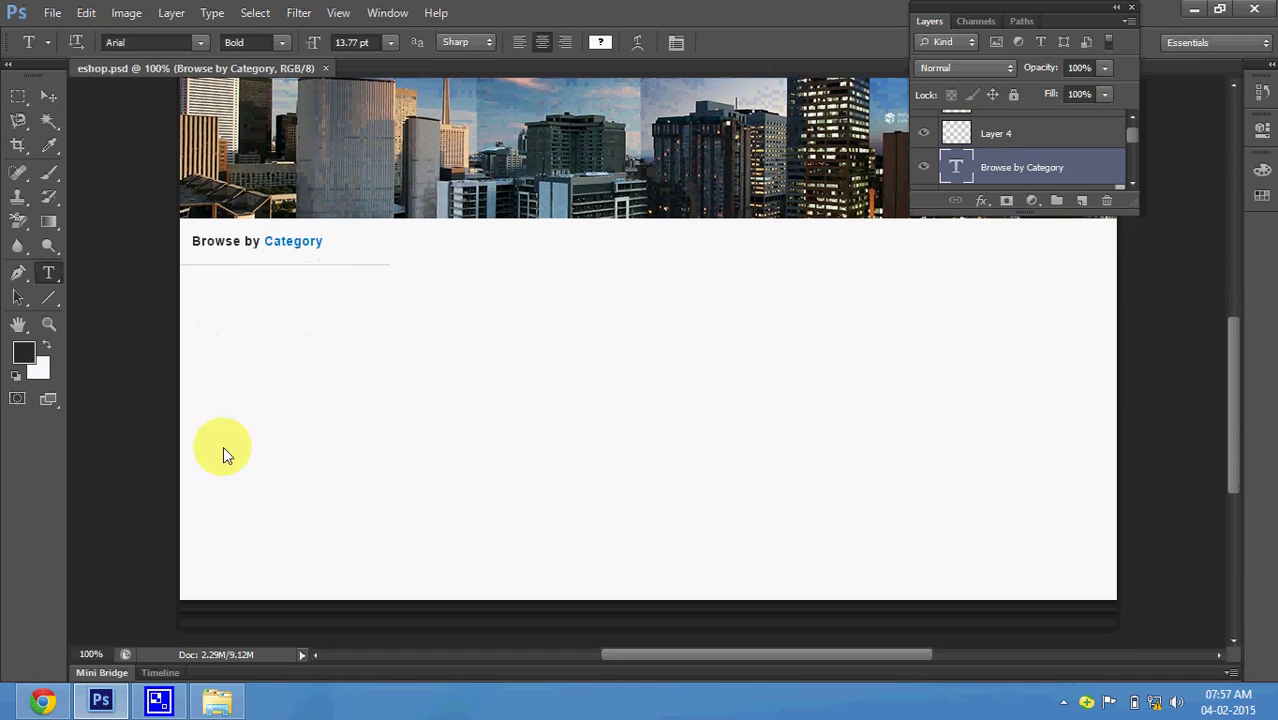
# - Drag a paragraph text box below the heading and set it to Arial Bold 6 pt
pyautogui.moveTo(182, 266); pyautogui.dragTo(381, 492)
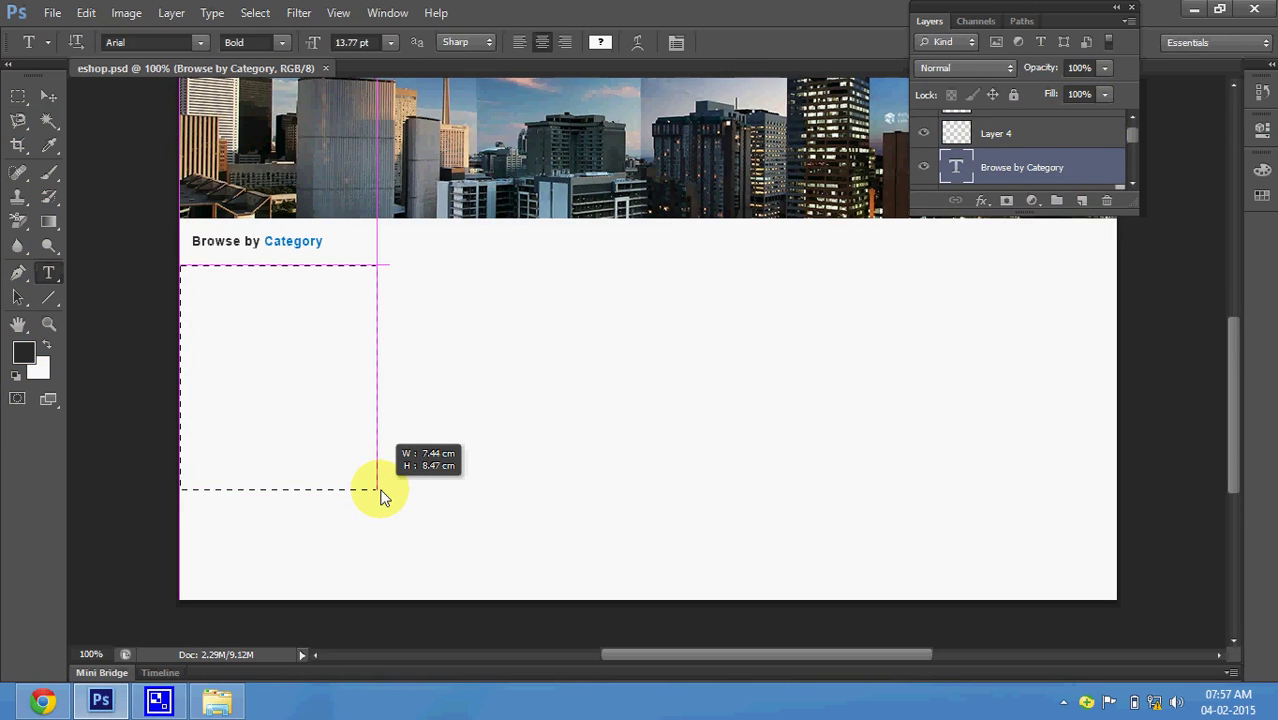
pyautogui.moveTo(381, 492); pyautogui.dragTo(377, 569)
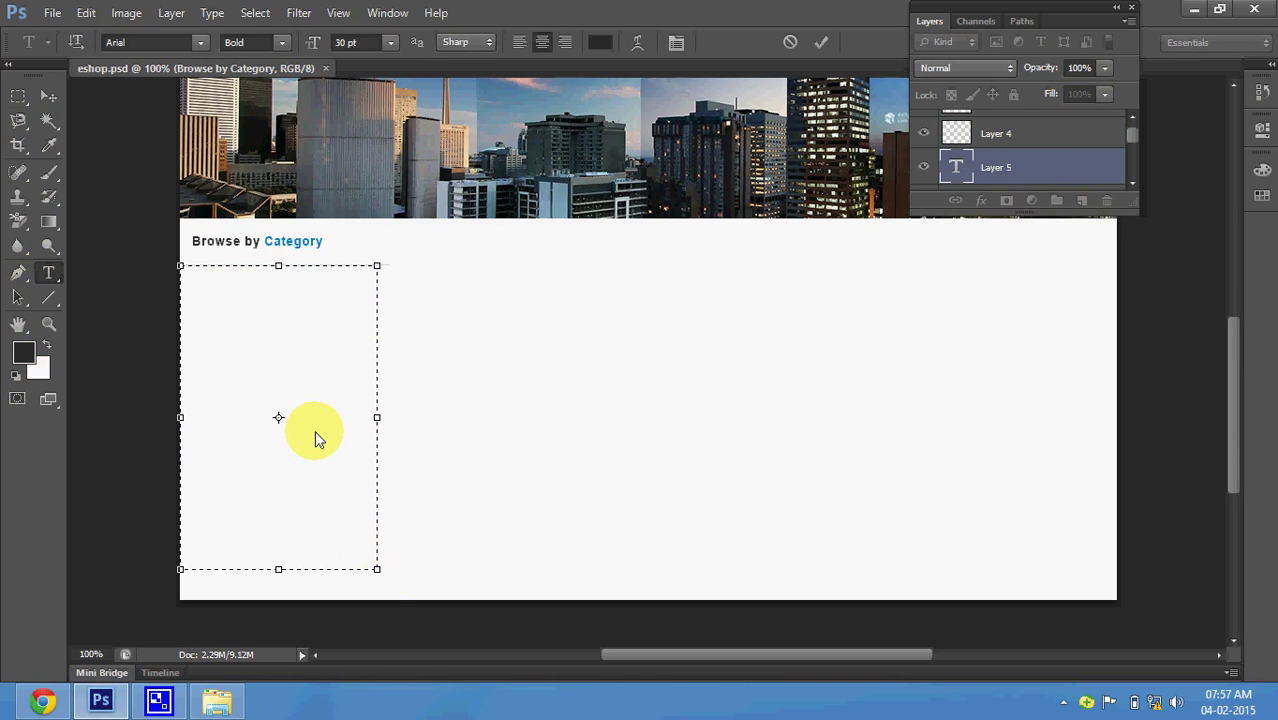
pyautogui.click(391, 42)
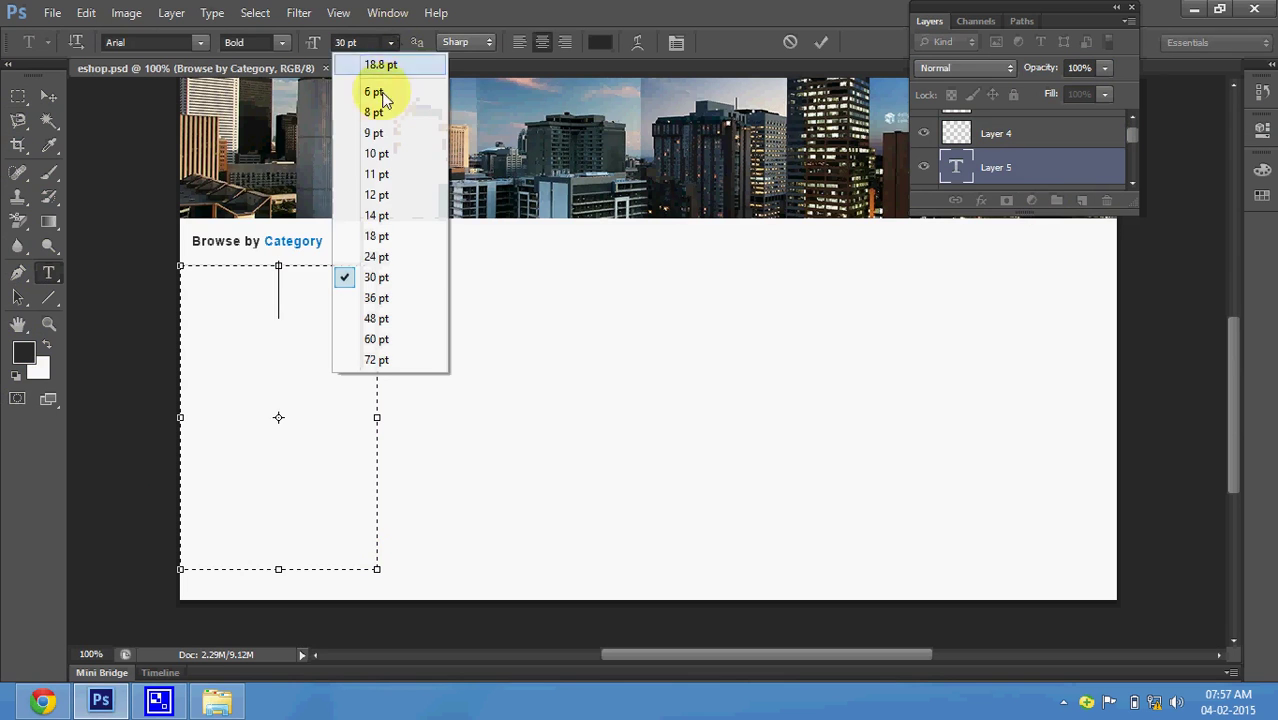
pyautogui.click(371, 176)
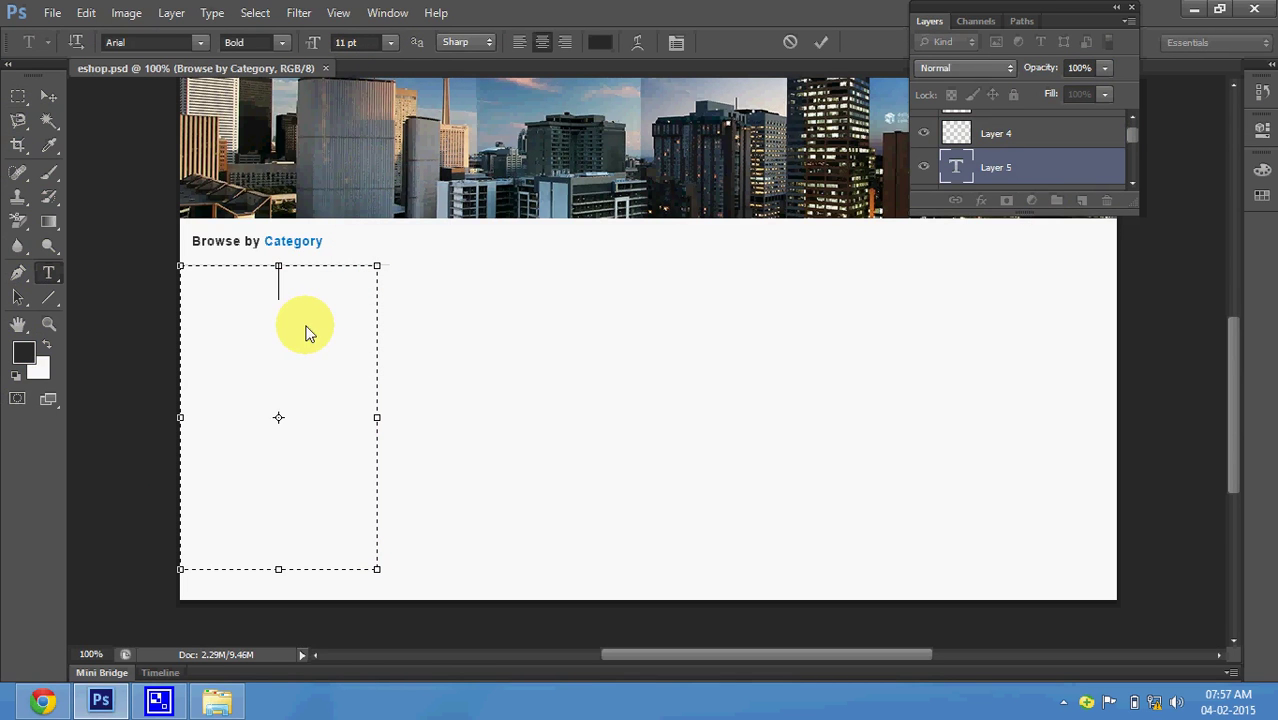
pyautogui.click(389, 42)
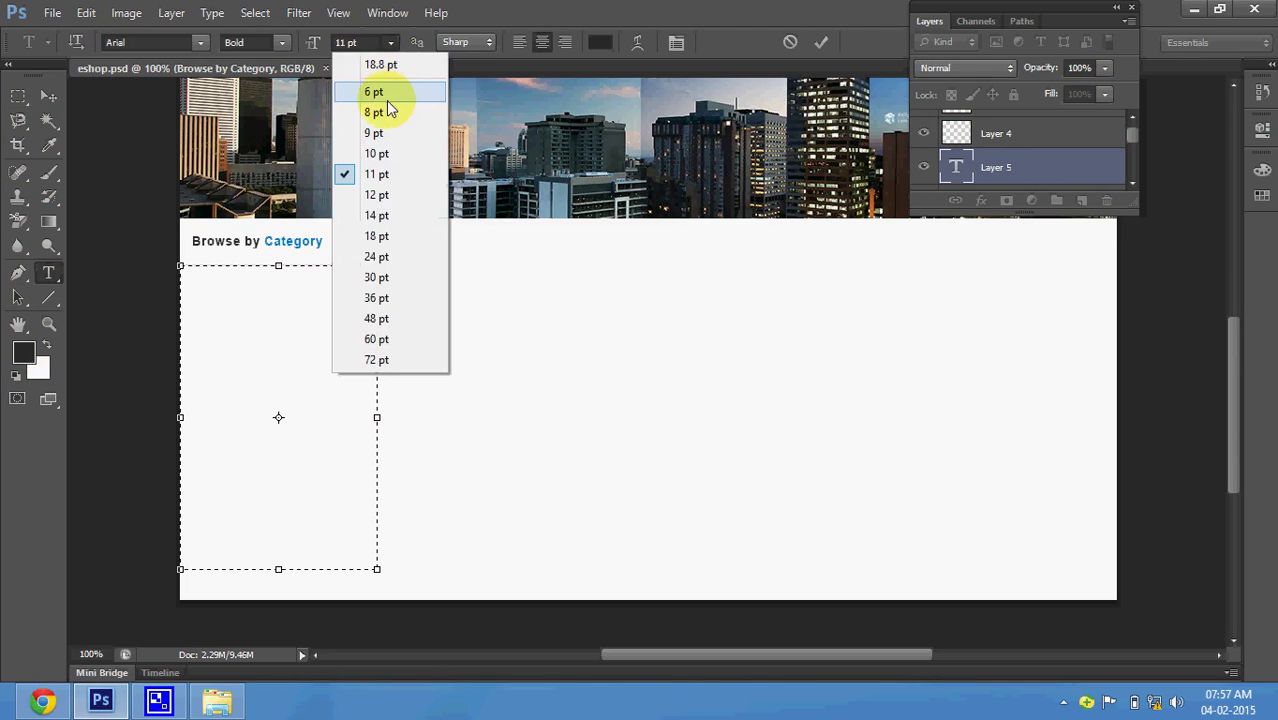
pyautogui.click(386, 92)
pyautogui.click(314, 316)
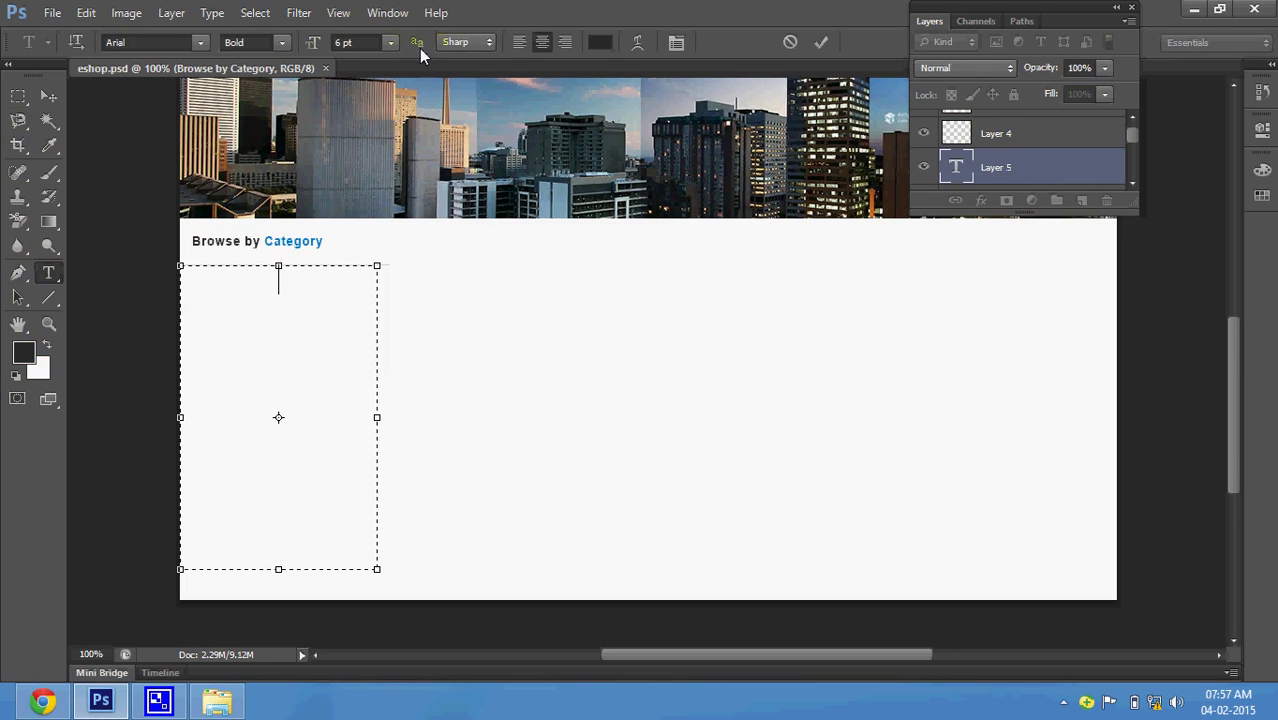
pyautogui.click(253, 79)
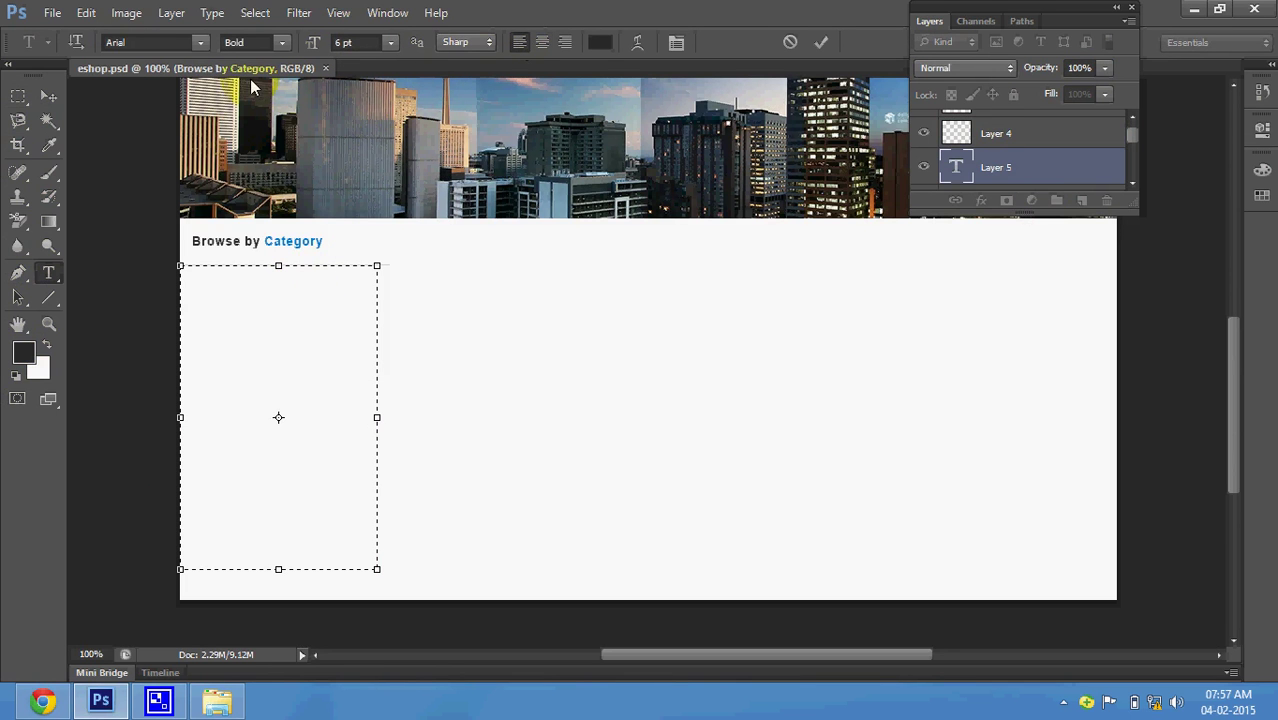
pyautogui.click(281, 44)
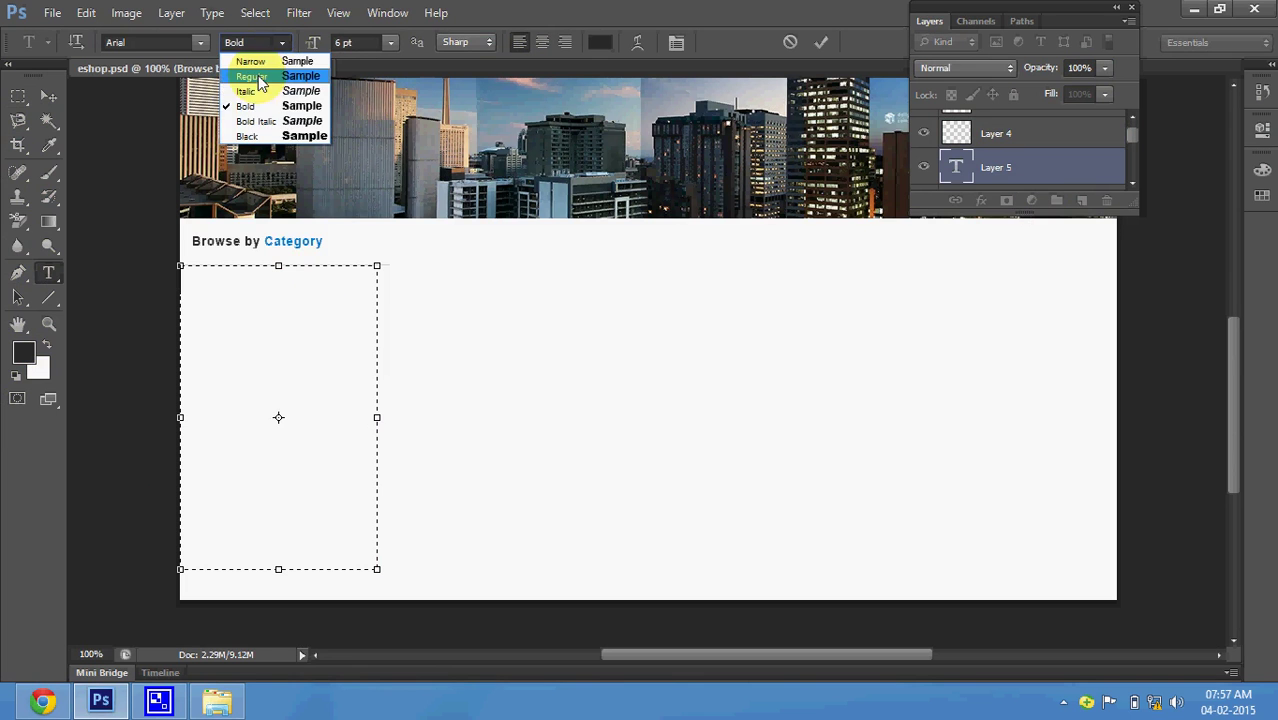
pyautogui.click(237, 320)
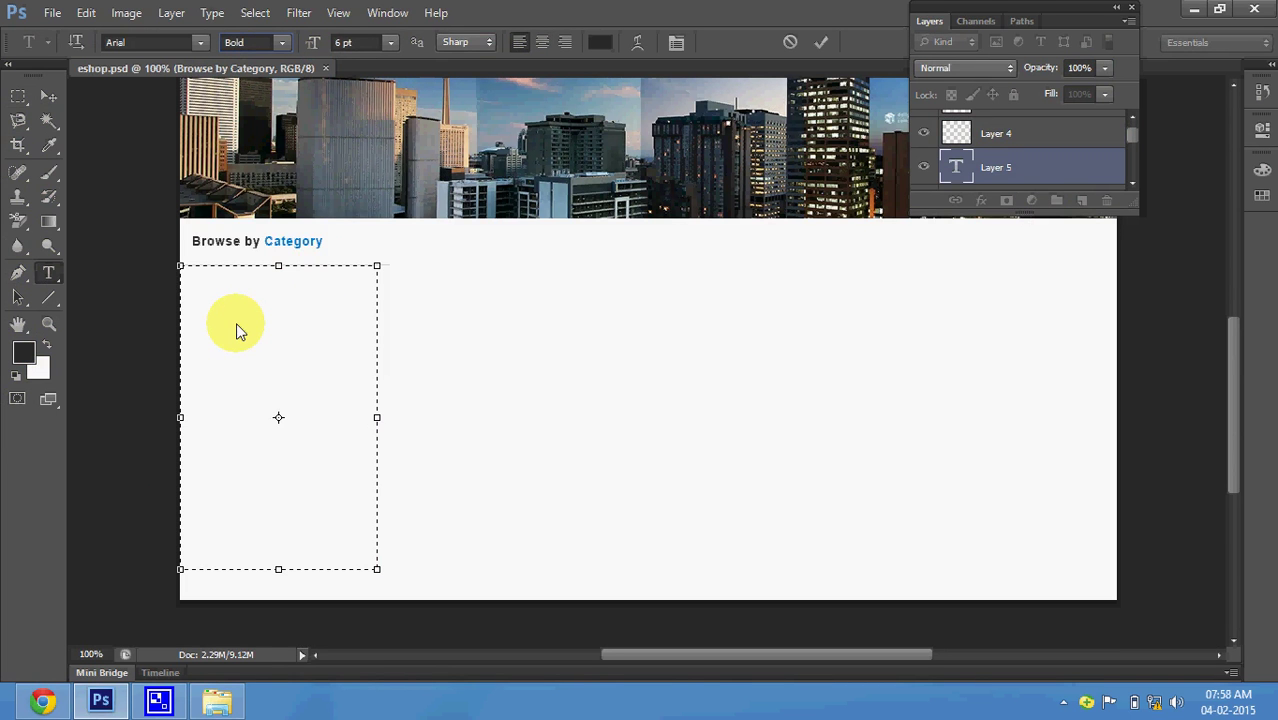
# - Type the categories Mens Collection, Women's Collection, Just Born and Kids Electronics on separate lines
pyautogui.write('Mens')
pyautogui.write('    Collection')
pyautogui.press('Return')
pyautogui.write("Women's C")
pyautogui.write('ollection')
pyautogui.press('Return')
pyautogui.write('Just Born')
pyautogui.press('Return')
pyautogui.write('Kids ')
pyautogui.write('Electronics')
# - Set the list text to 12 pt and add a 'Mobiles' line
pyautogui.hotkey('ctrl', 'a')
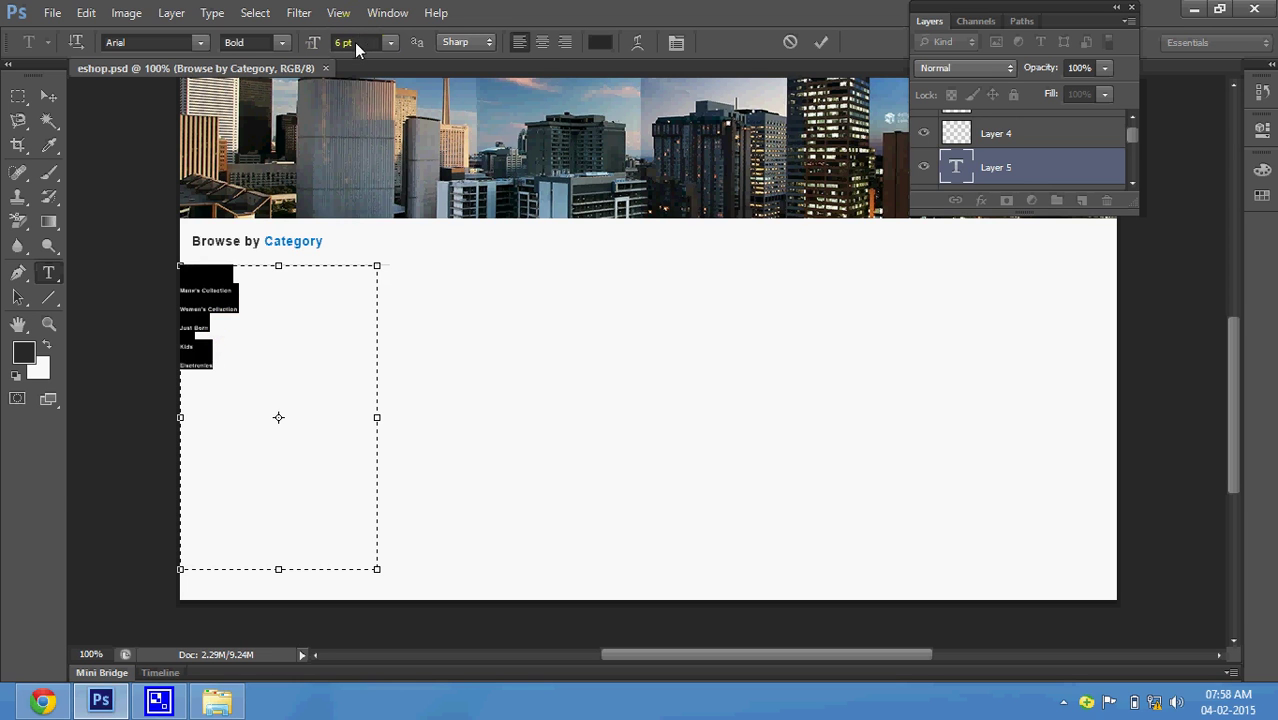
pyautogui.press('Down')
pyautogui.press('Down')
pyautogui.press('Up')
pyautogui.press('Up')
pyautogui.press('Up')
pyautogui.press('Up')
pyautogui.press('Up')
pyautogui.press('Up')
pyautogui.press('Up')
pyautogui.press('Up')
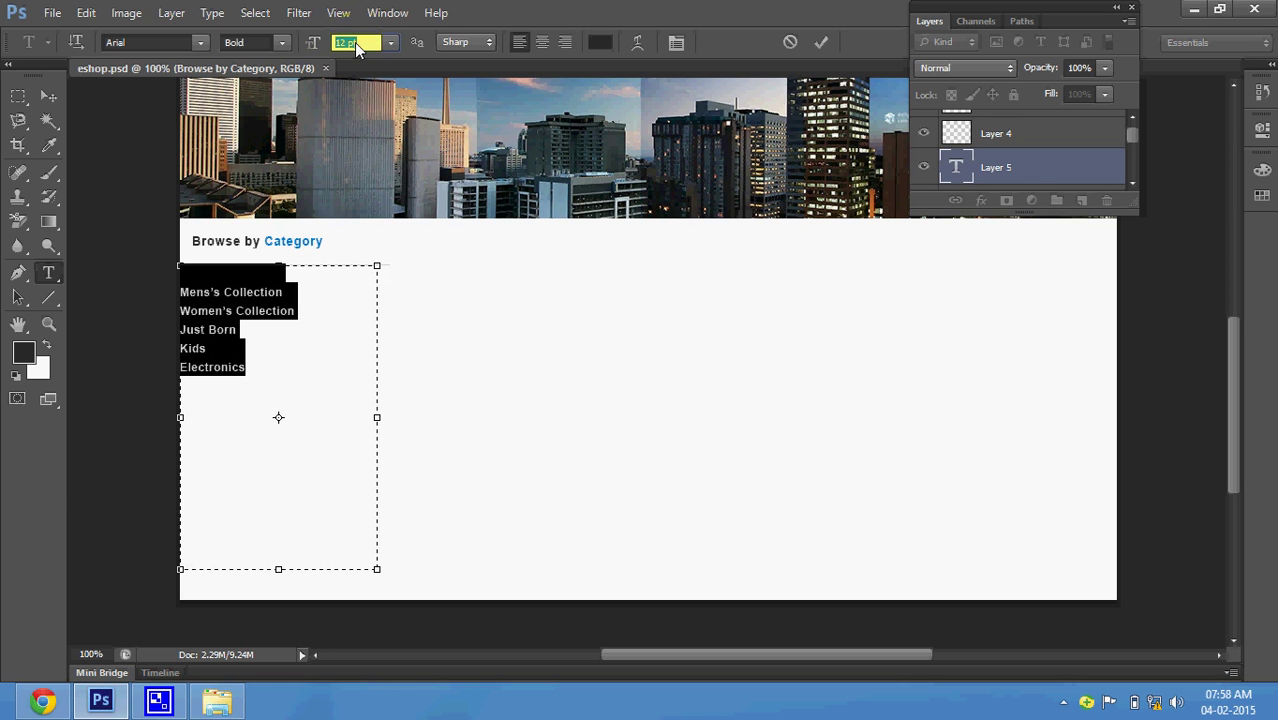
pyautogui.press('Down')
pyautogui.press('Up')
pyautogui.press('Up')
pyautogui.press('Down')
pyautogui.click(256, 367)
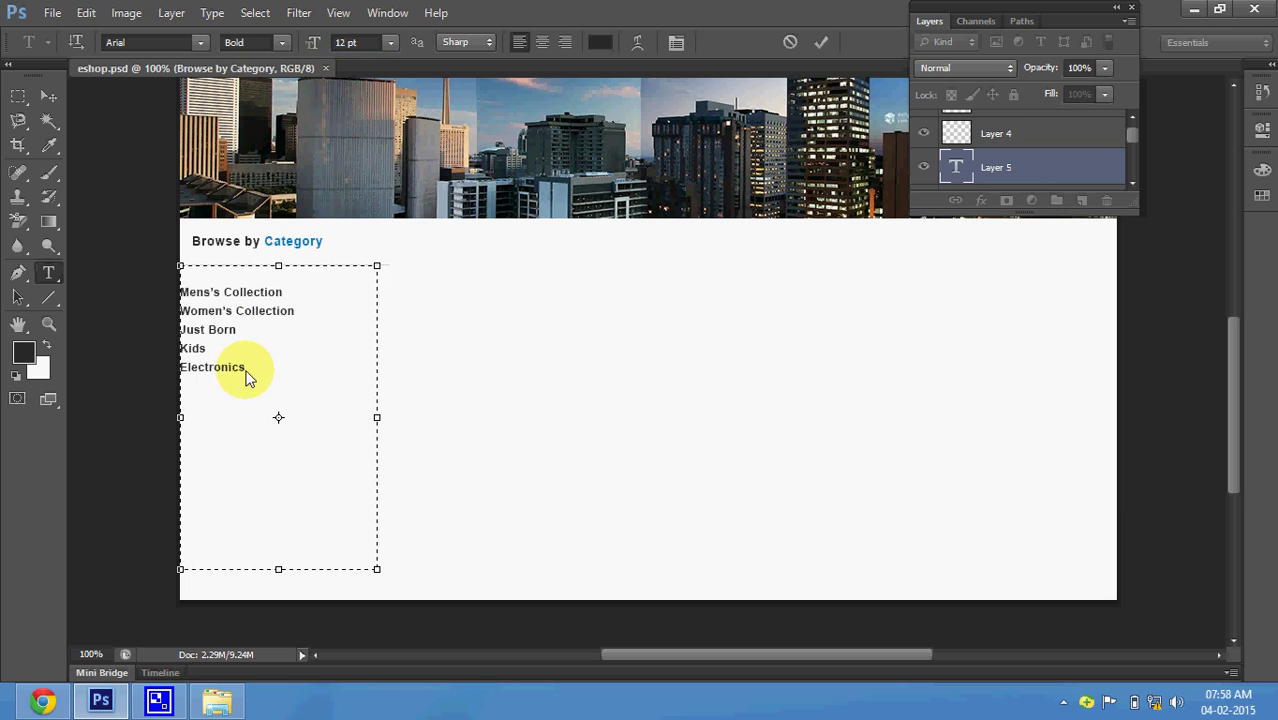
pyautogui.press('Left')
pyautogui.write('s')
pyautogui.press('Return')
pyautogui.write('Mobiles')
# - Extend the list by pasting copies of the category lines, then align it under the heading
pyautogui.moveTo(243, 388); pyautogui.dragTo(181, 292)
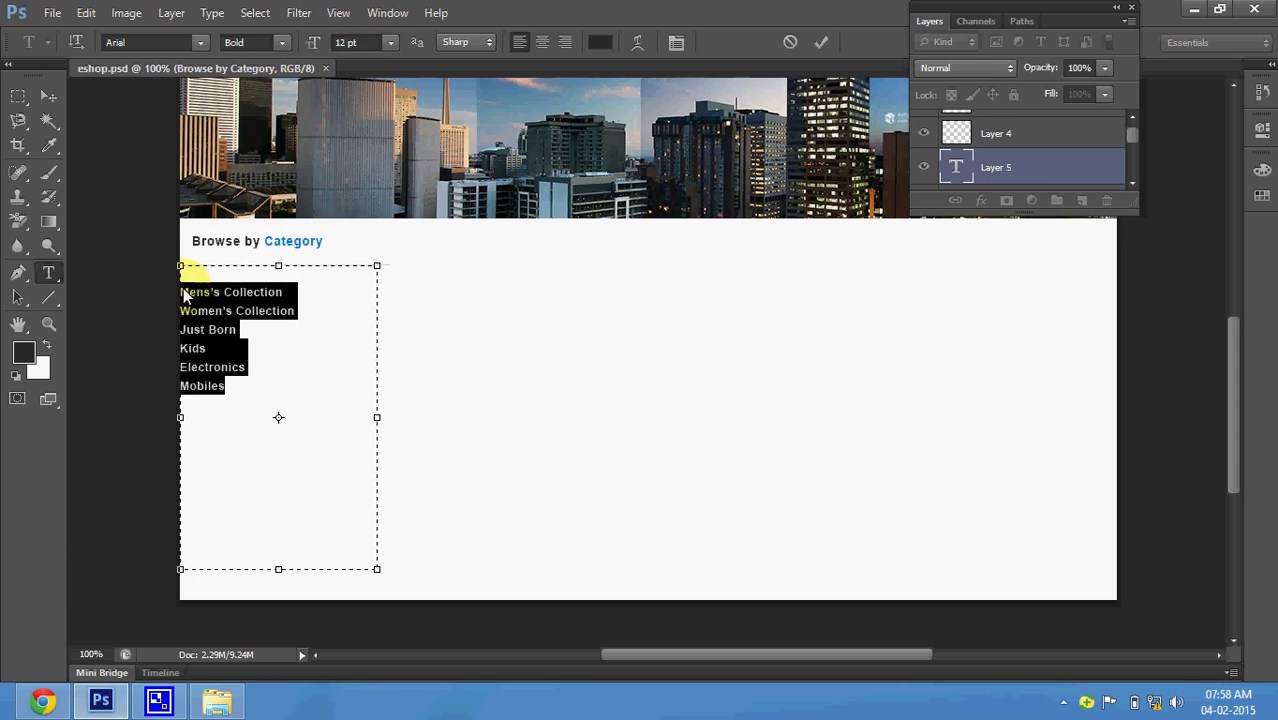
pyautogui.hotkey('ctrl', 'h')
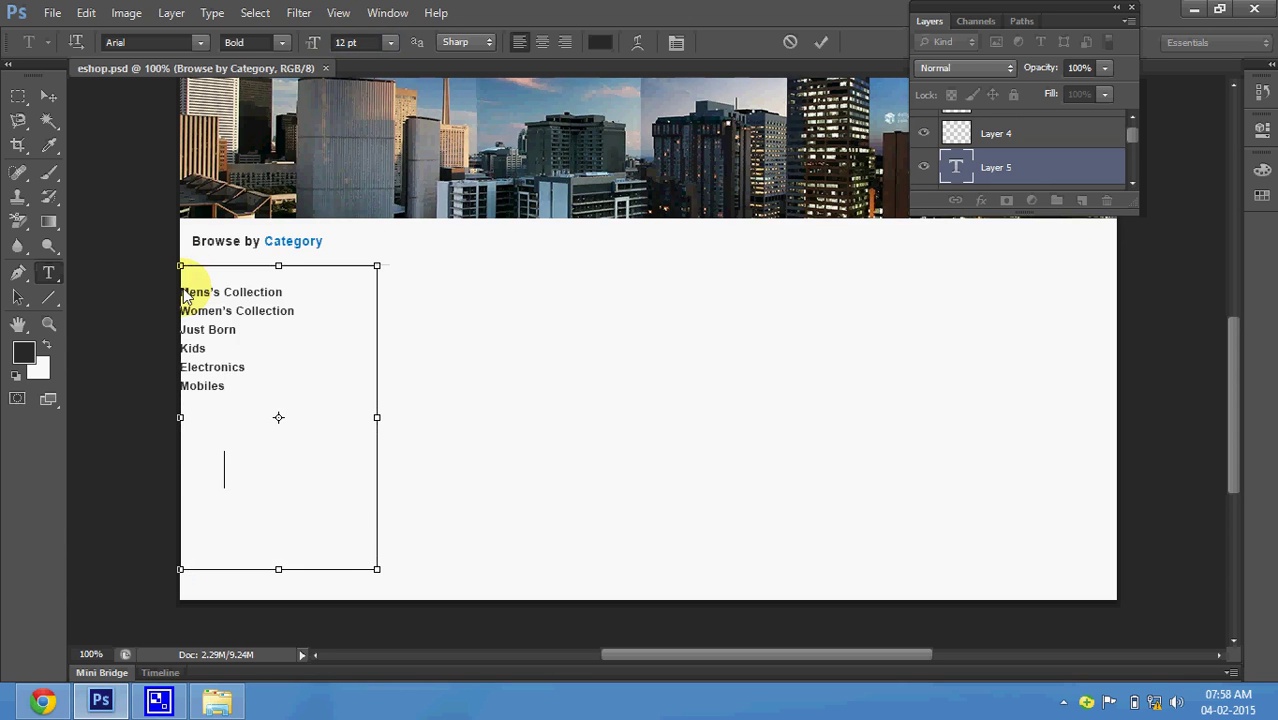
pyautogui.write('Women’s Collection Just Born Kids Electronics Mobiles')
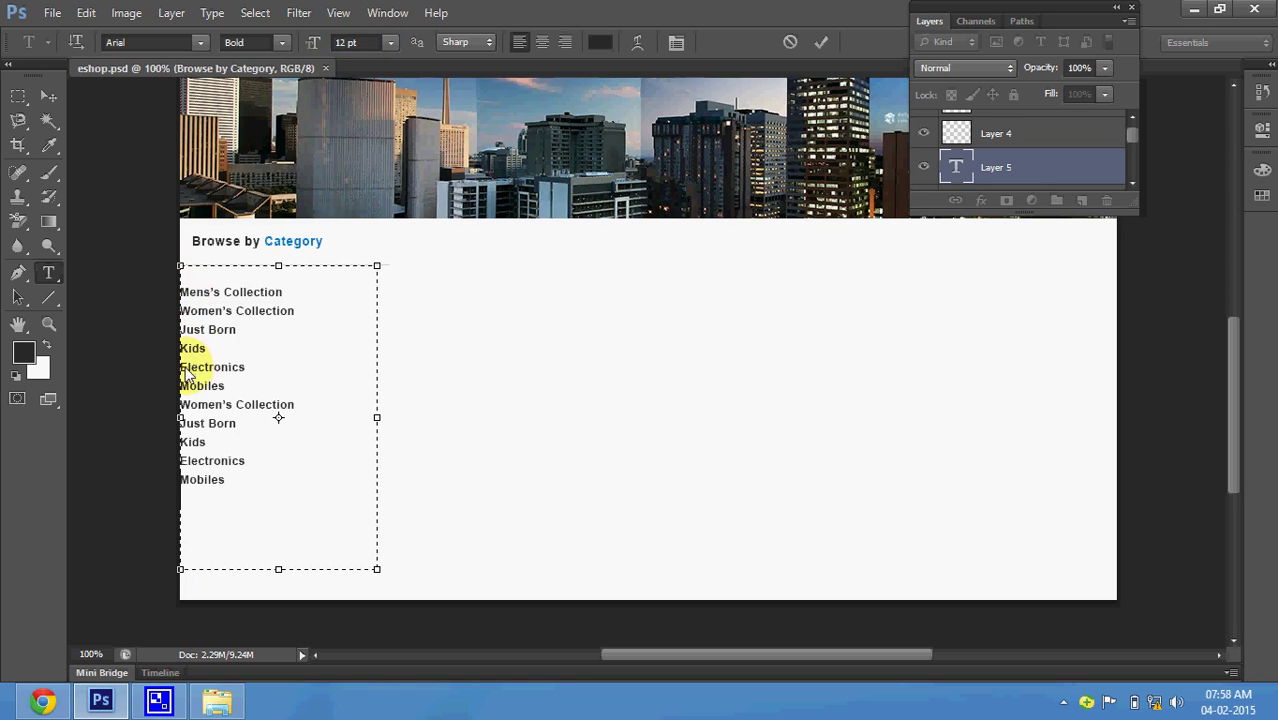
pyautogui.moveTo(185, 374); pyautogui.dragTo(296, 406)
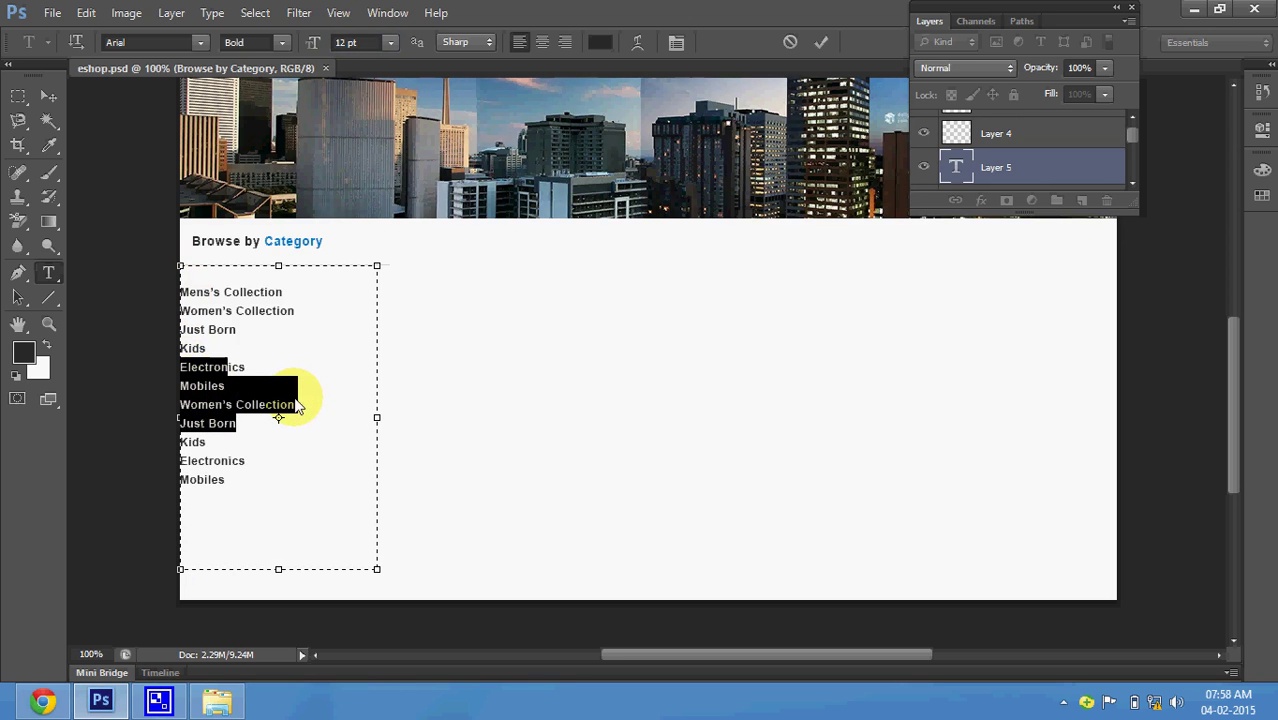
pyautogui.click(245, 497)
pyautogui.write('Mobiles Women’s Collection Just Born')
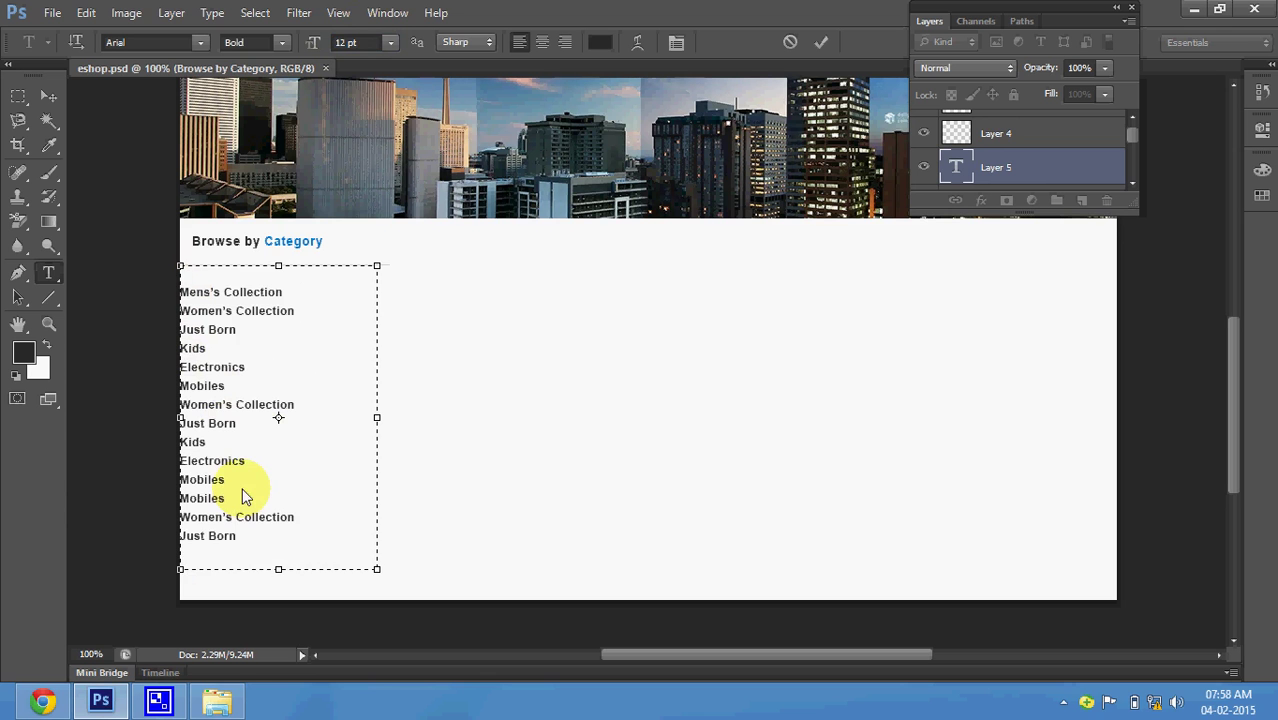
pyautogui.click(51, 95)
pyautogui.moveTo(186, 393); pyautogui.dragTo(205, 383)
pyautogui.click(58, 270)
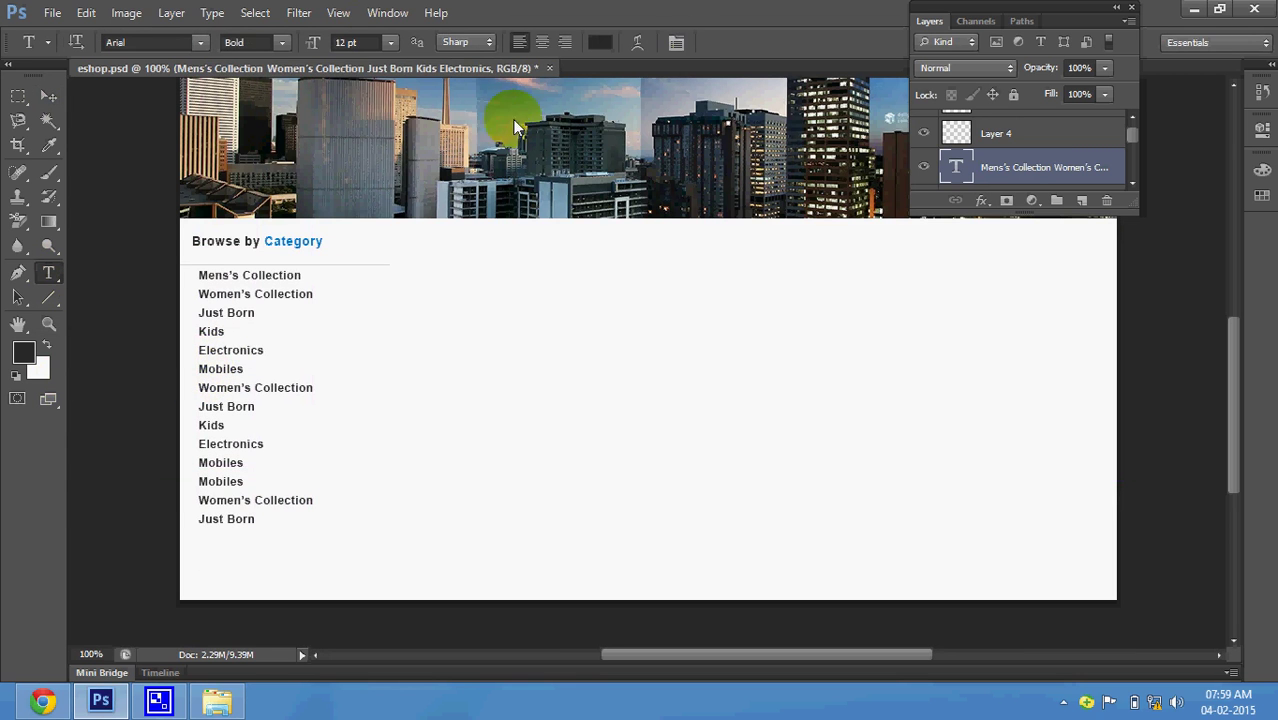
# - Extend the text box and set the whole list's line spacing to 26 pt
pyautogui.click(677, 42)
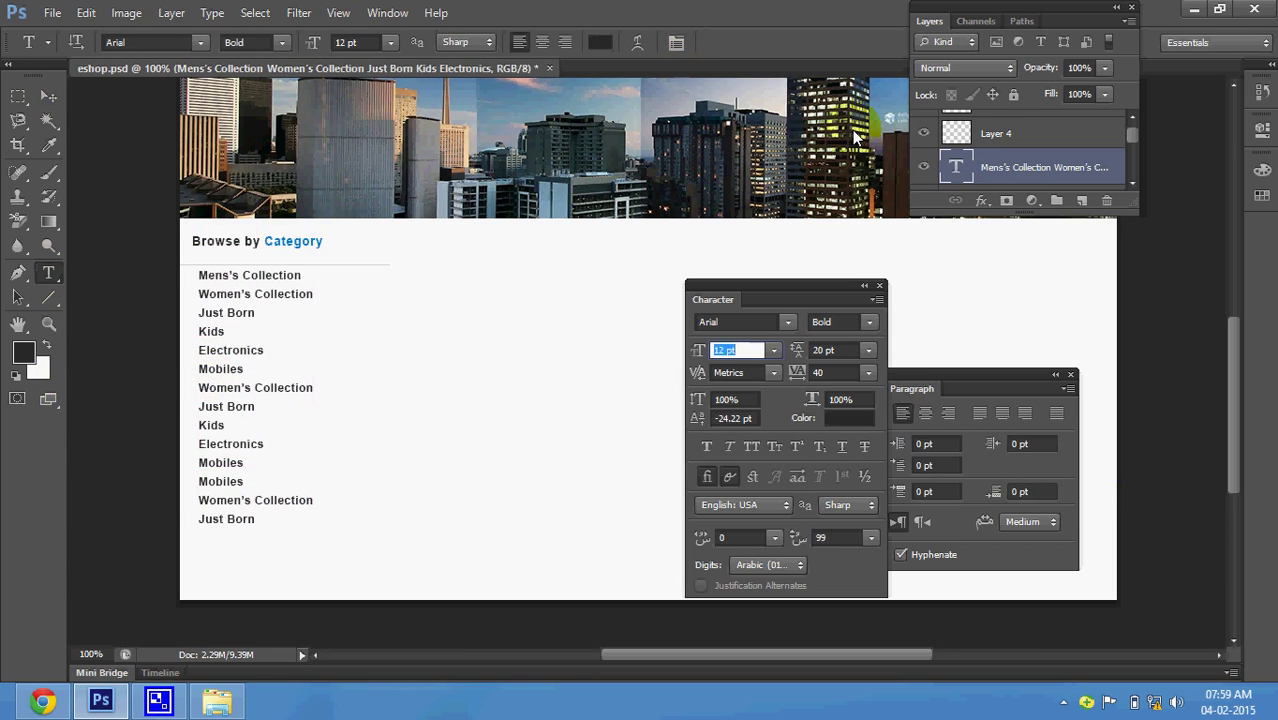
pyautogui.click(829, 349)
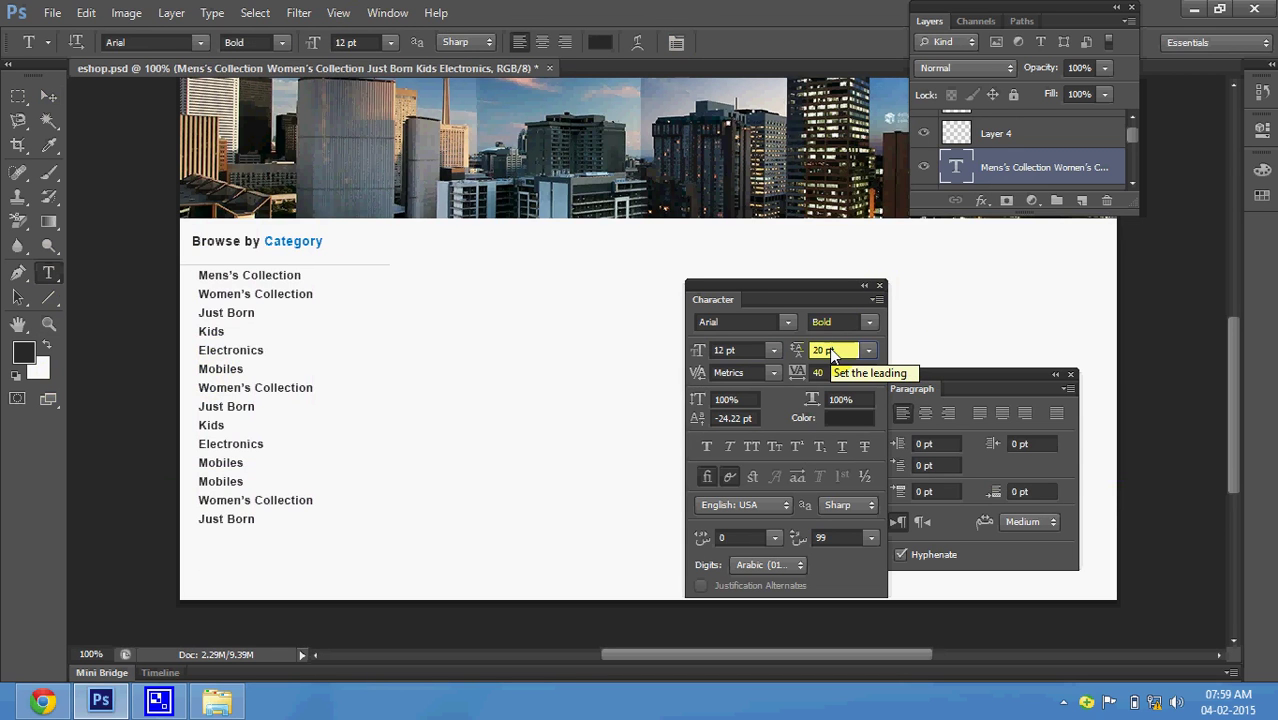
pyautogui.press('Up')
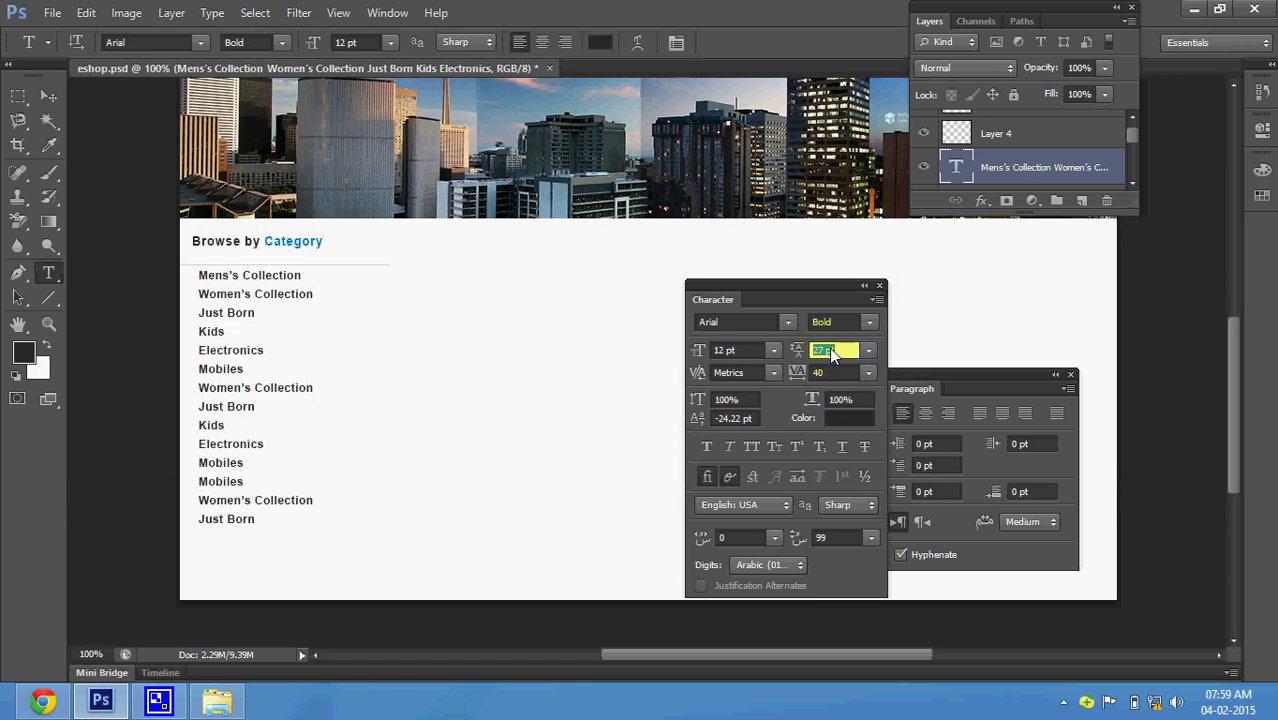
pyautogui.click(269, 332)
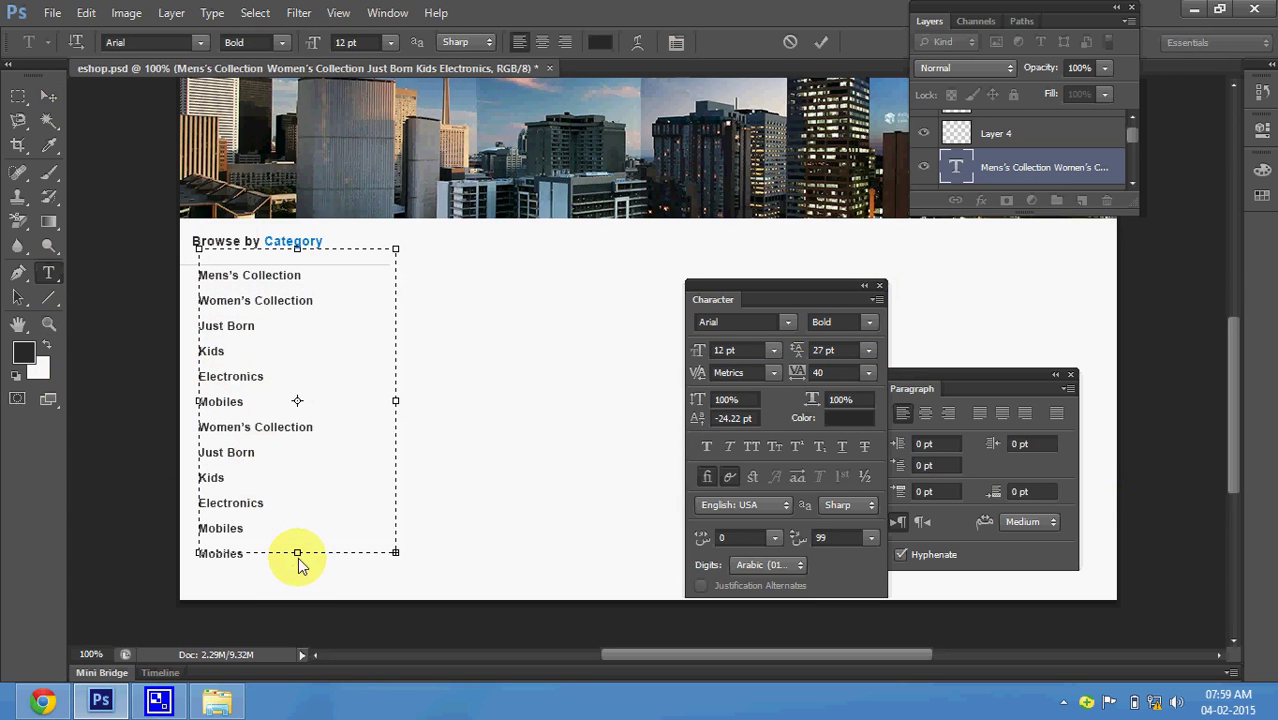
pyautogui.moveTo(298, 557); pyautogui.dragTo(295, 604)
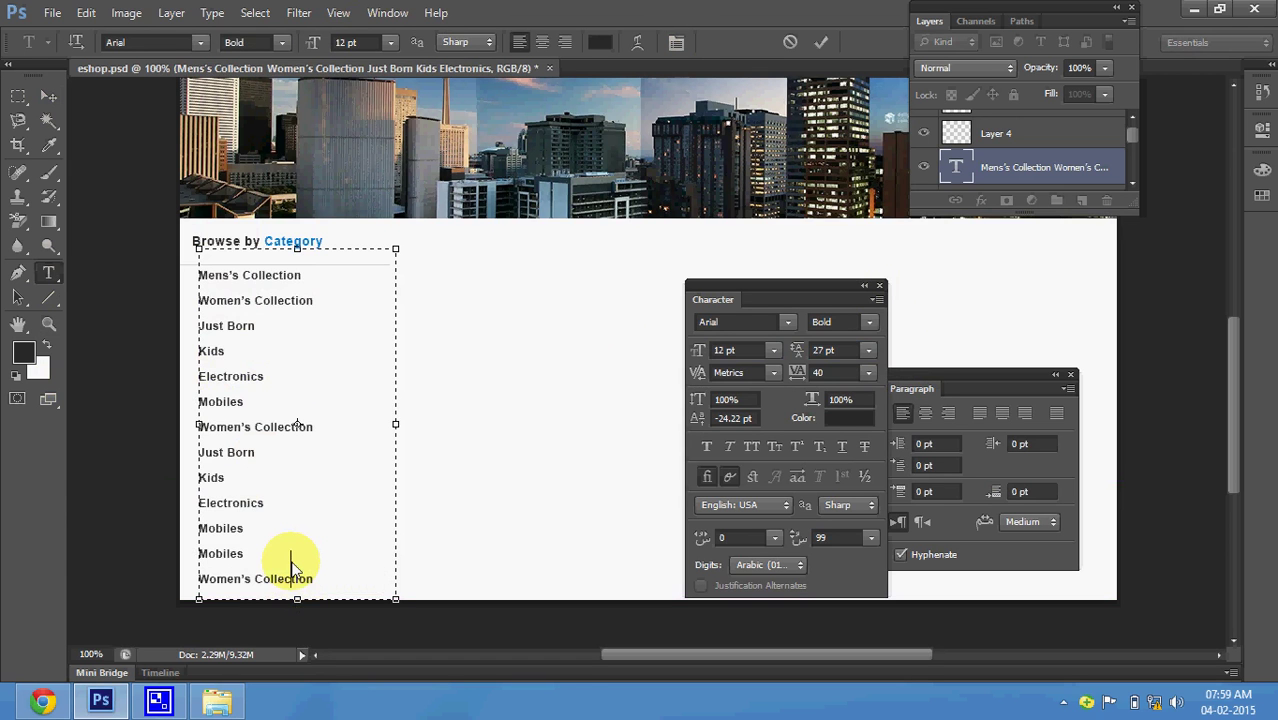
pyautogui.hotkey('ctrl', 'a')
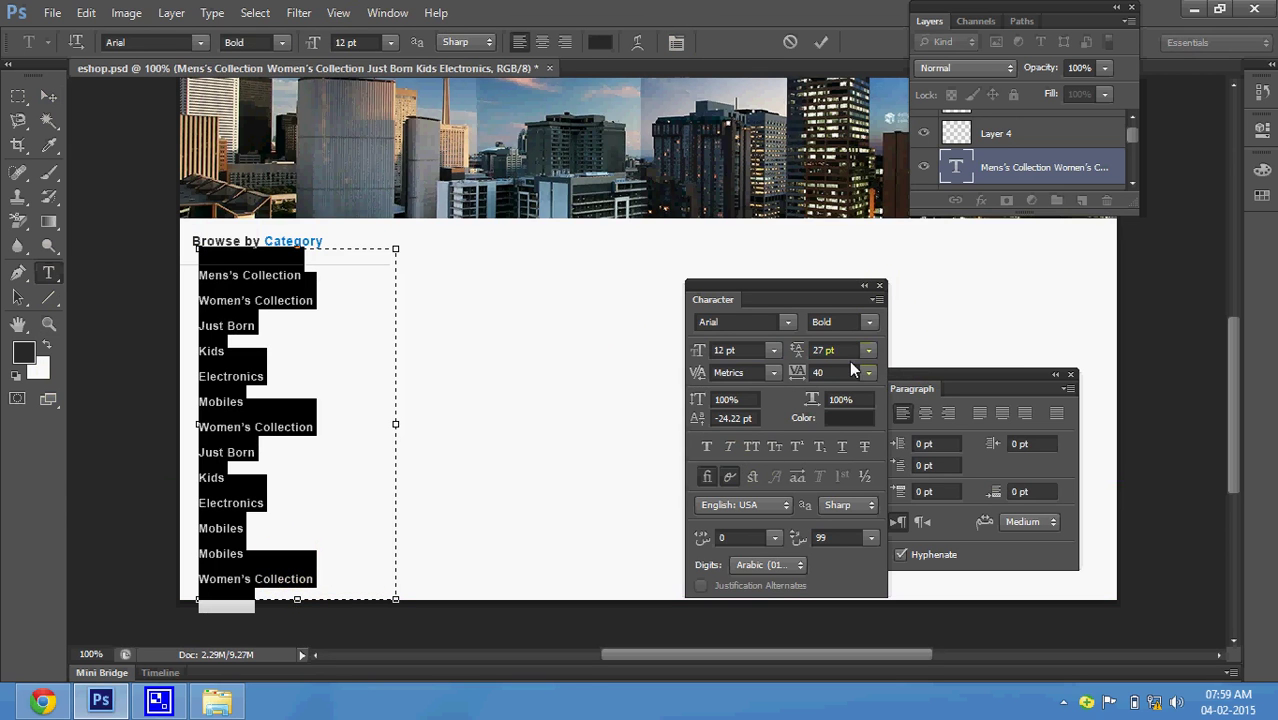
pyautogui.click(840, 351)
pyautogui.press('Up')
pyautogui.press('Down')
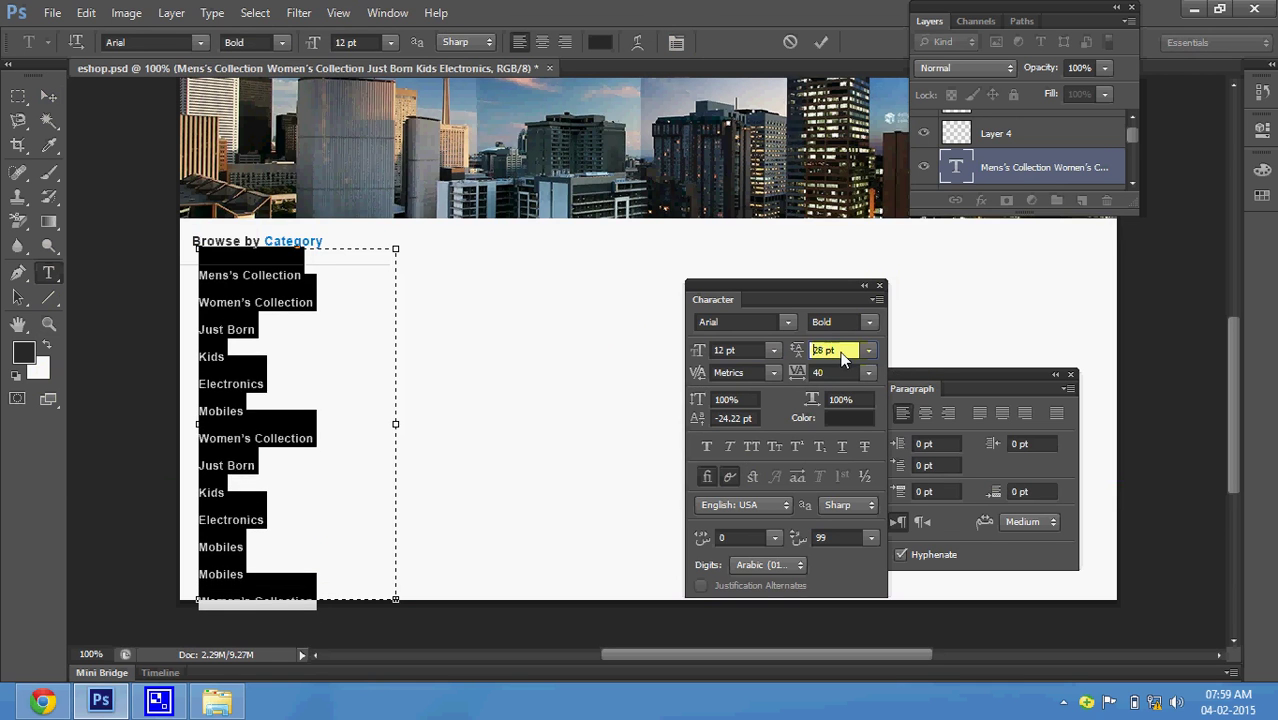
pyautogui.press('Down')
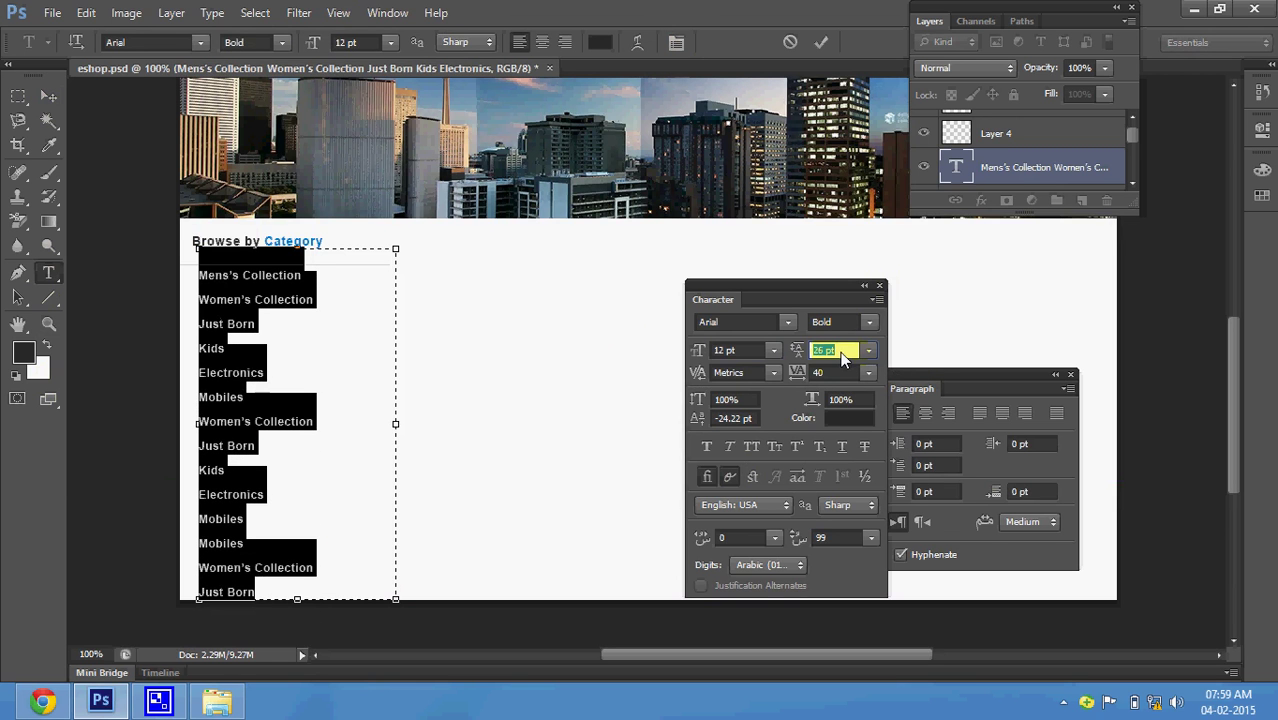
# - Make the list Regular weight, nudge it slightly left and down, and save
pyautogui.click(283, 43)
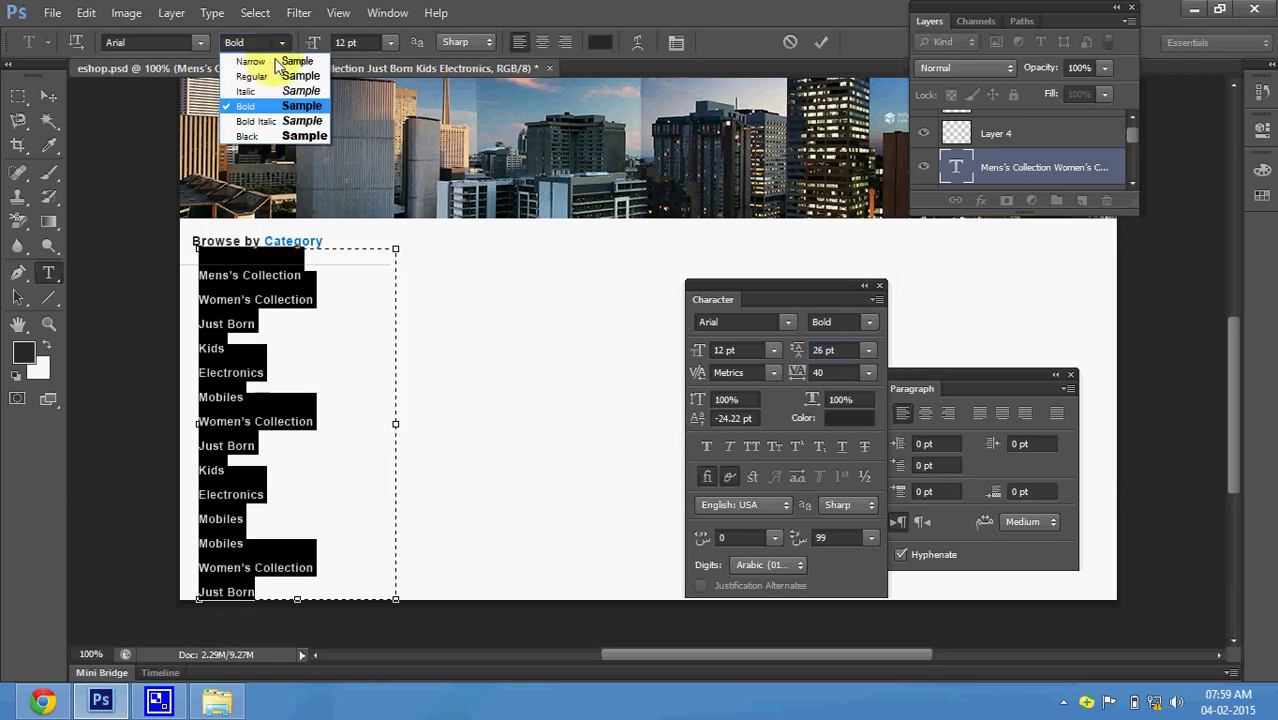
pyautogui.click(268, 88)
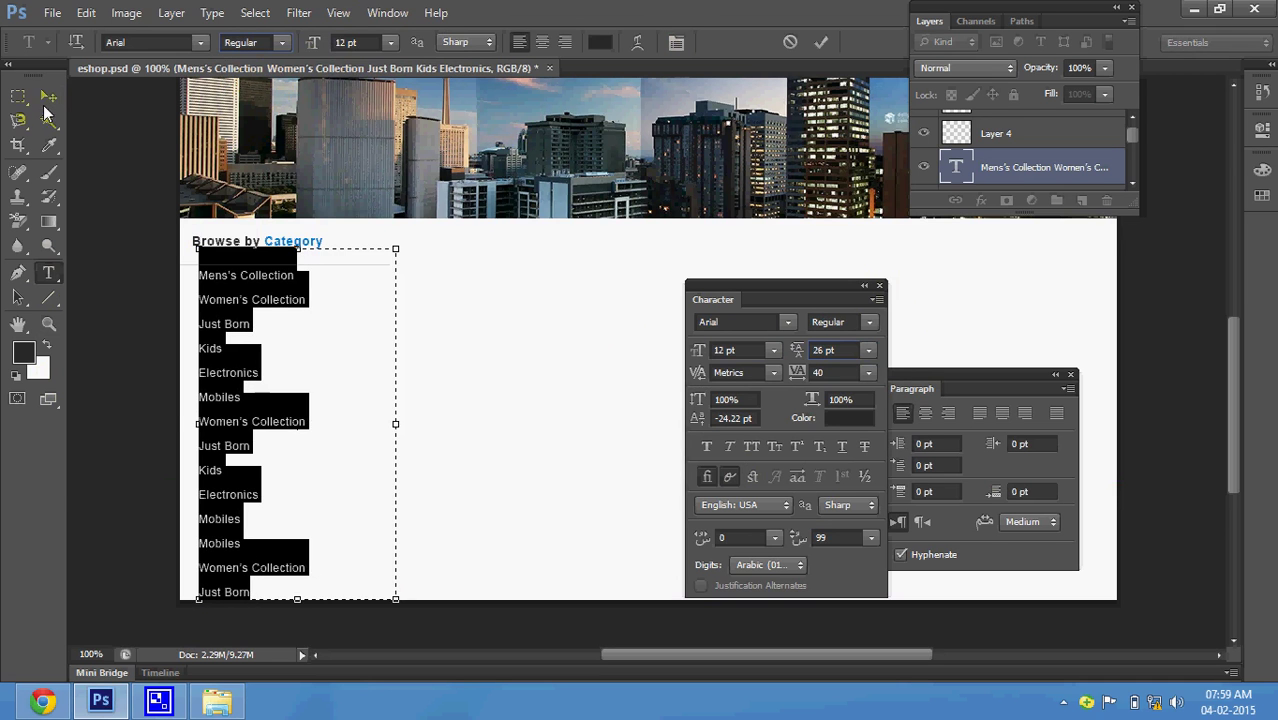
pyautogui.click(49, 95)
pyautogui.moveTo(222, 336); pyautogui.dragTo(217, 340)
pyautogui.hotkey('ctrl', 's')
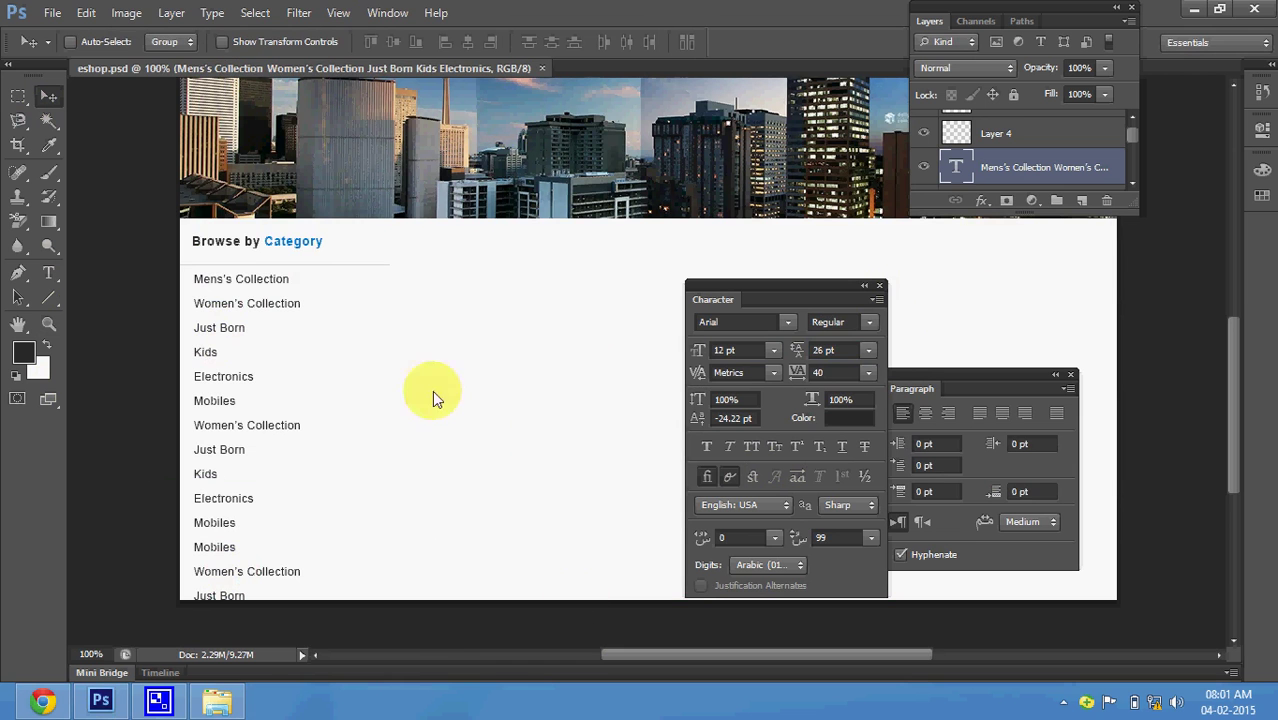
# - Enlarge the canvas to 1300 pixels tall, anchored at the top so space is added below
pyautogui.click(125, 12)
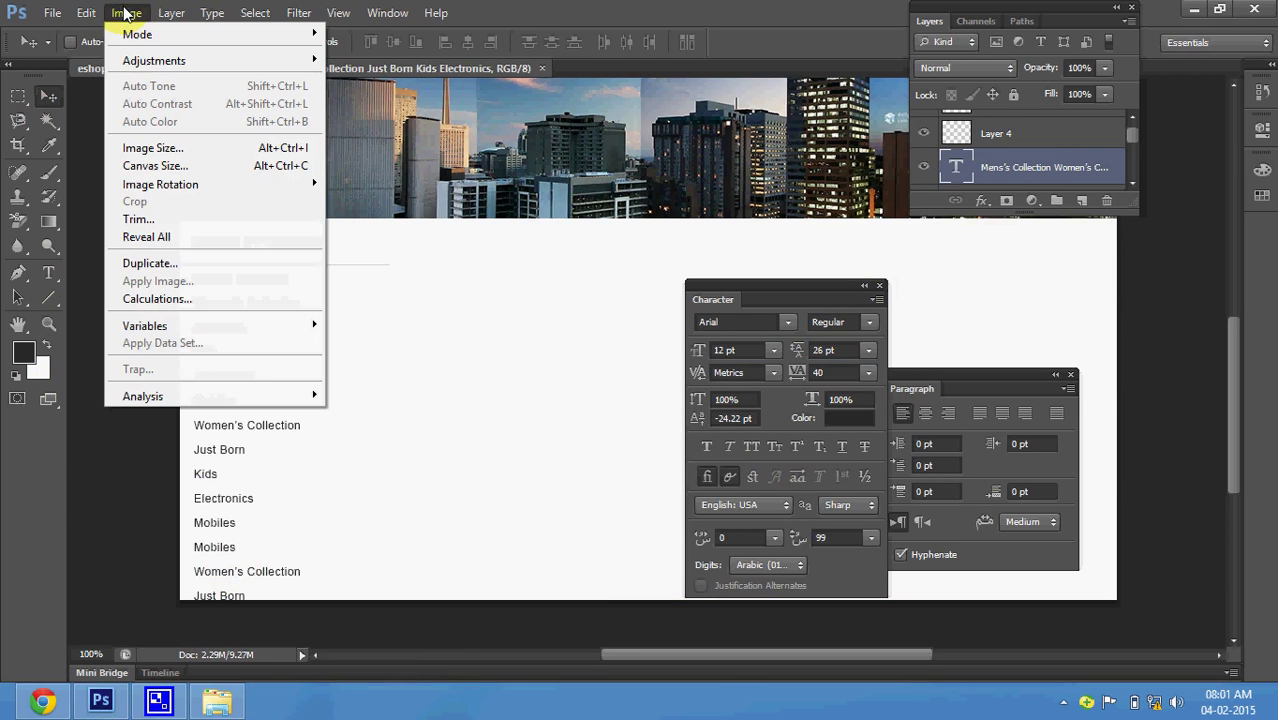
pyautogui.click(155, 166)
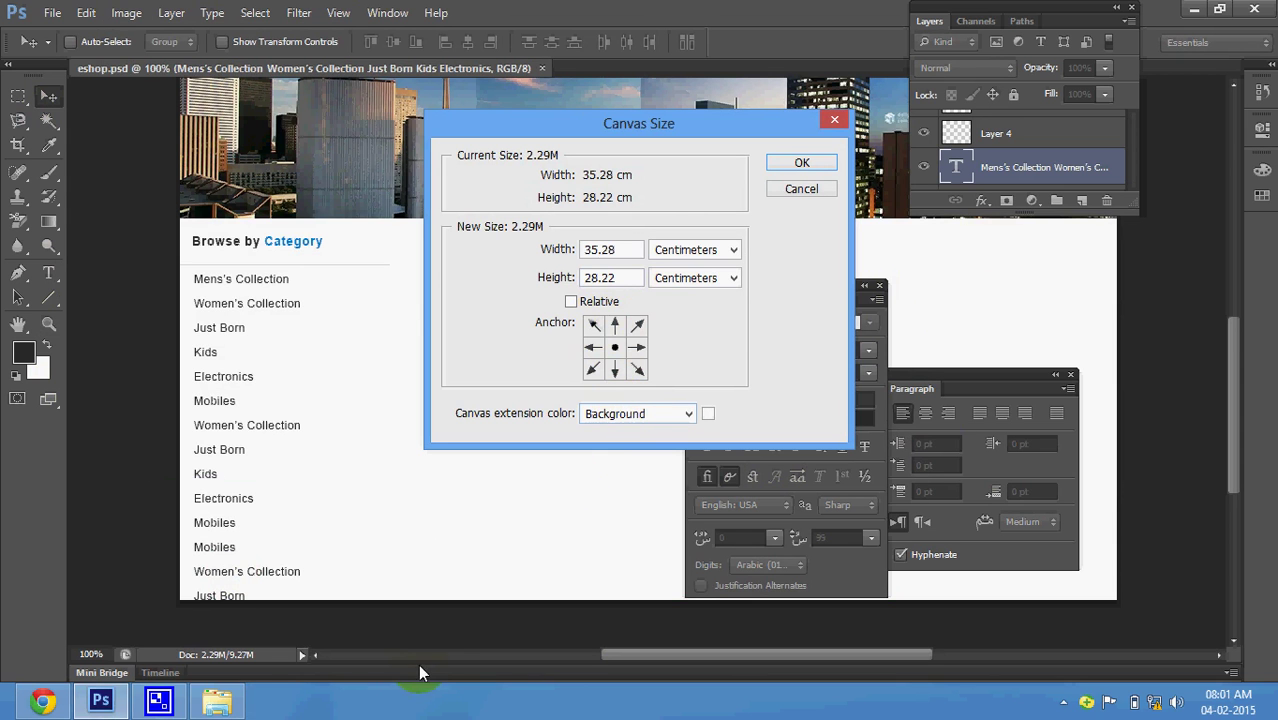
pyautogui.click(616, 330)
pyautogui.click(671, 250)
pyautogui.click(667, 284)
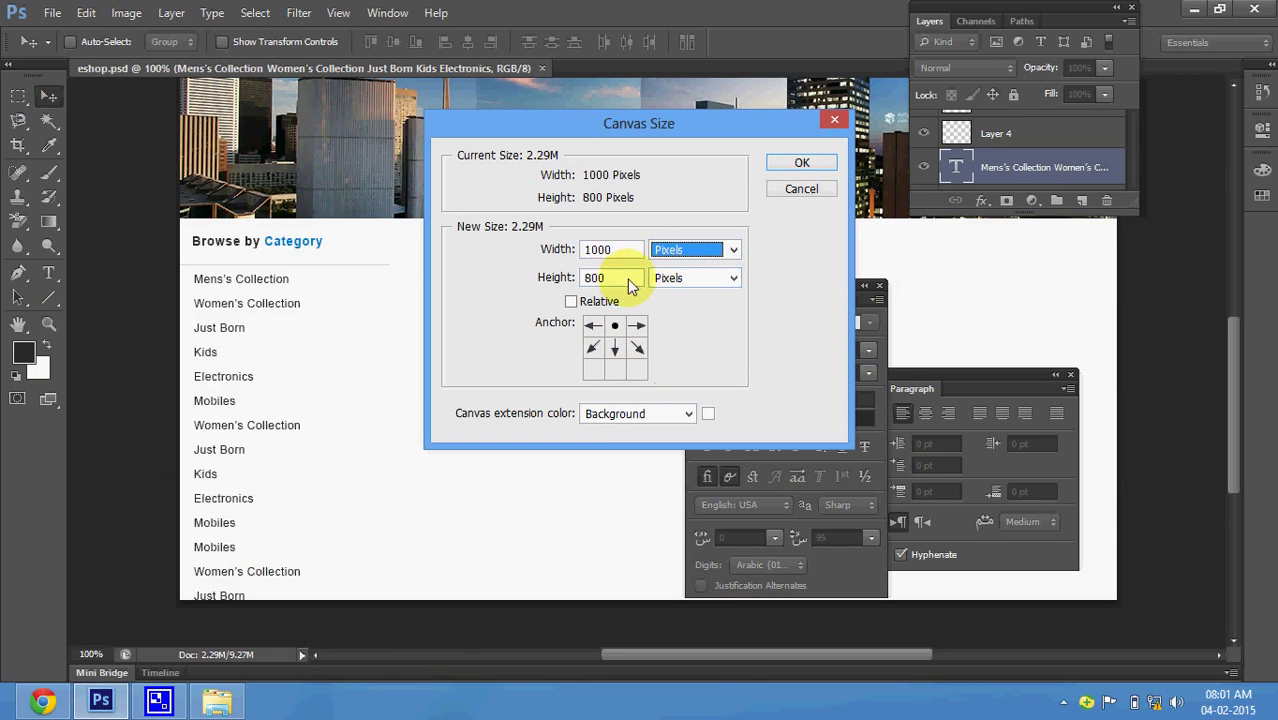
pyautogui.press('Tab')
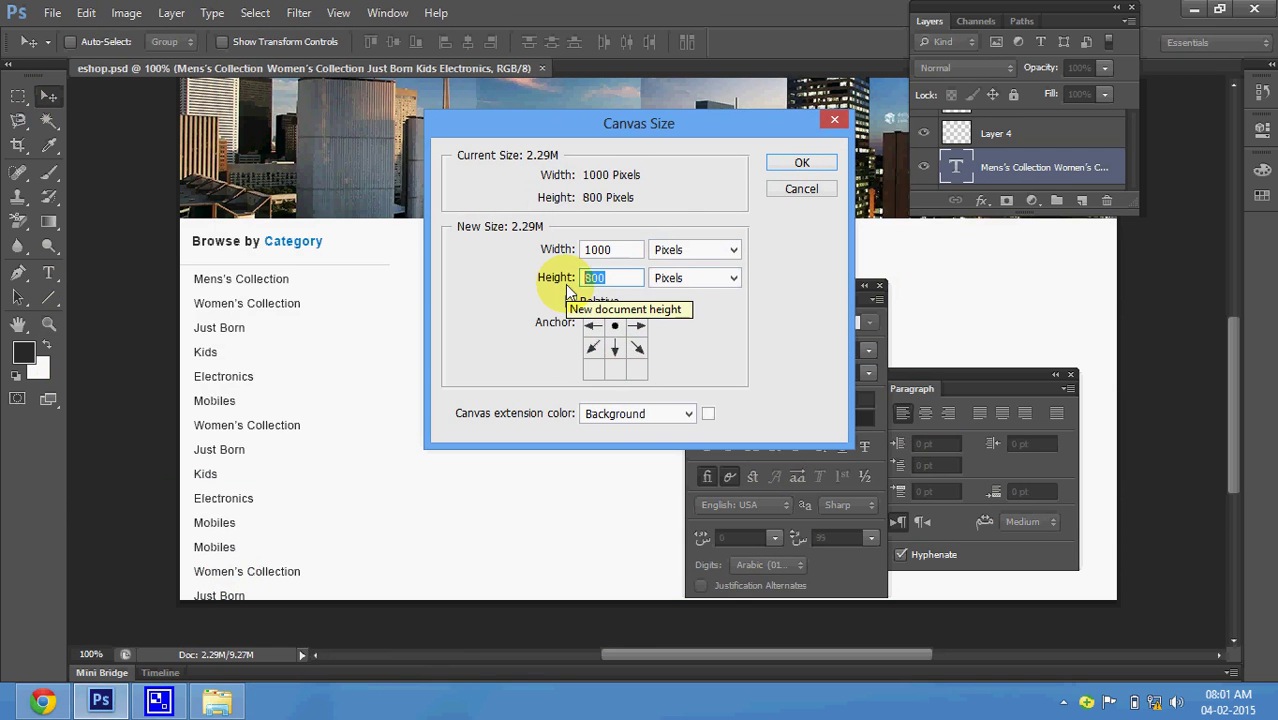
pyautogui.write('1300')
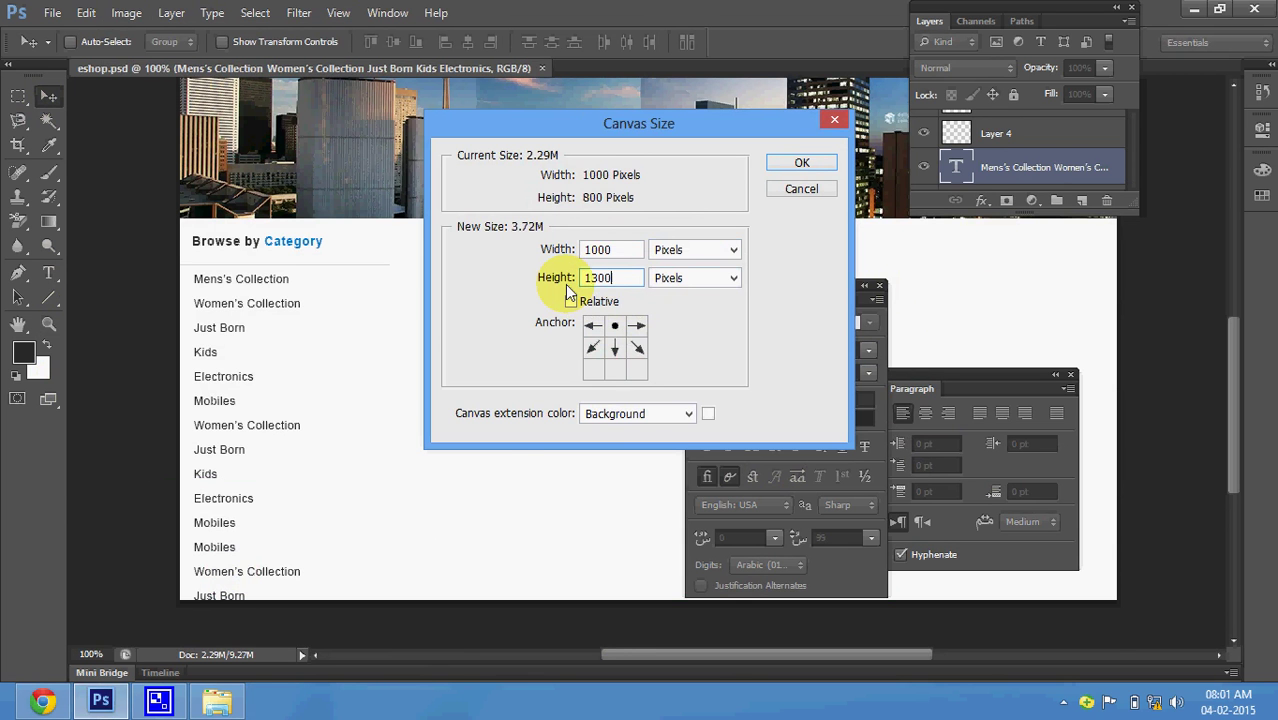
pyautogui.press('Return')
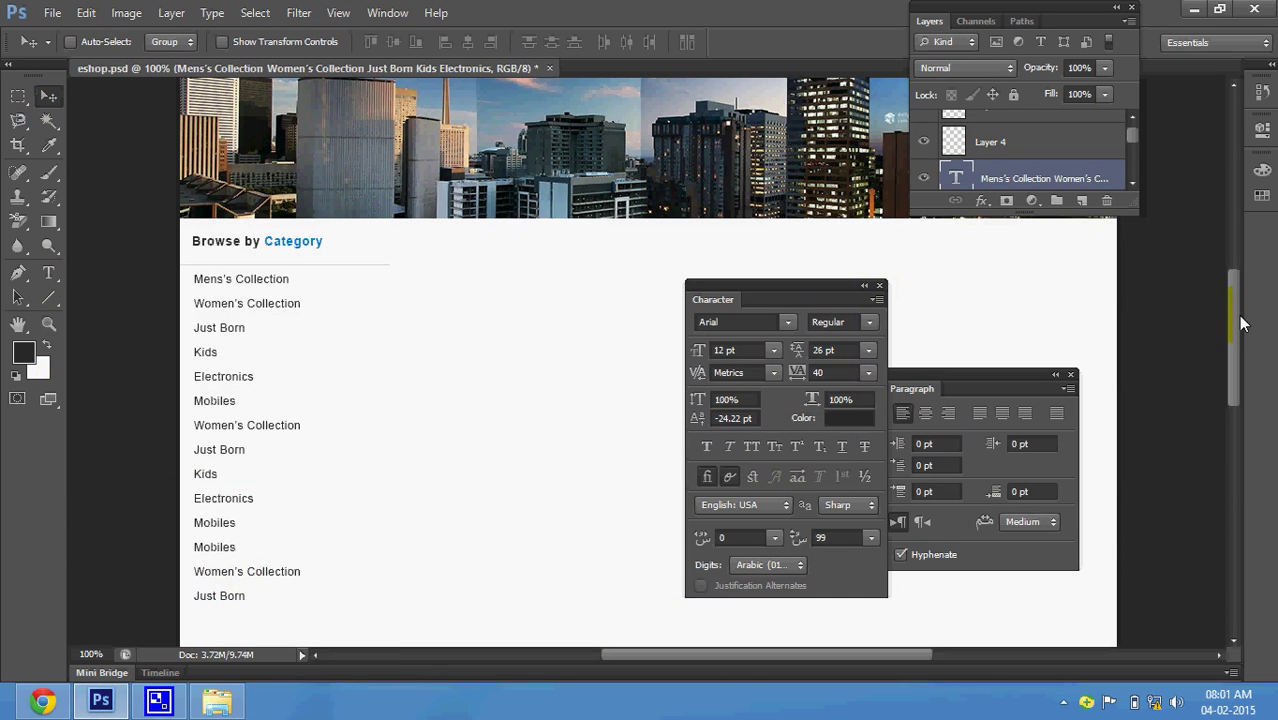
pyautogui.moveTo(1232, 320)
pyautogui.mouseDown()
pyautogui.moveTo(1224, 449)
pyautogui.moveTo(1217, 314)
pyautogui.mouseUp()
# - Select the heading's layer, nudge it slightly down and right, and save
pyautogui.hotkey('ctrl', 's')
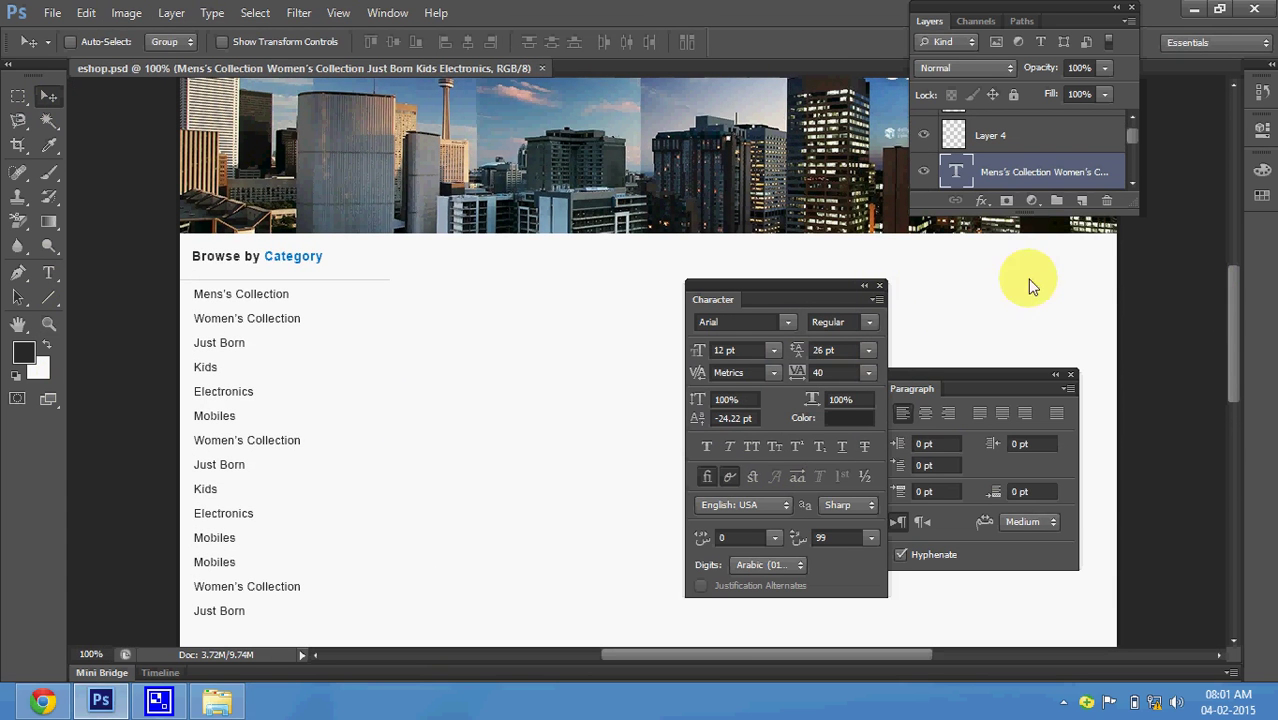
pyautogui.rightClick(213, 262)
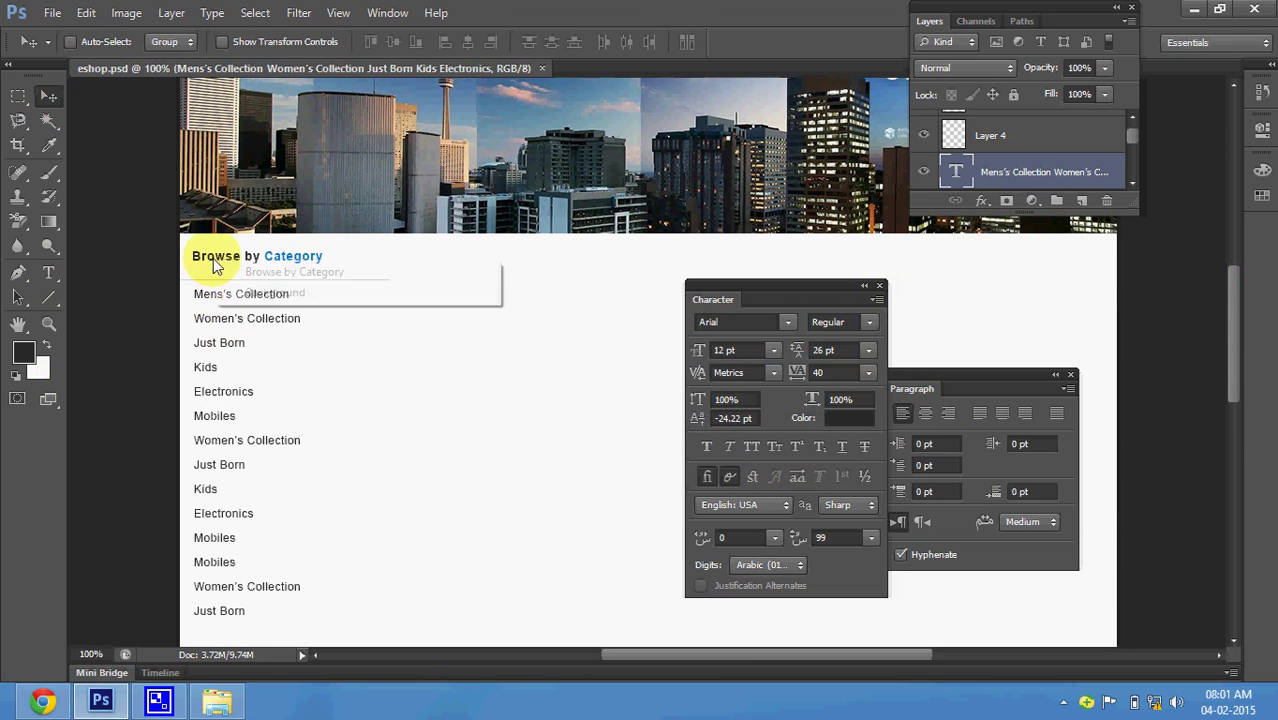
pyautogui.click(247, 273)
pyautogui.click(248, 273)
pyautogui.moveTo(249, 256); pyautogui.dragTo(252, 262)
pyautogui.hotkey('ctrl', 's')
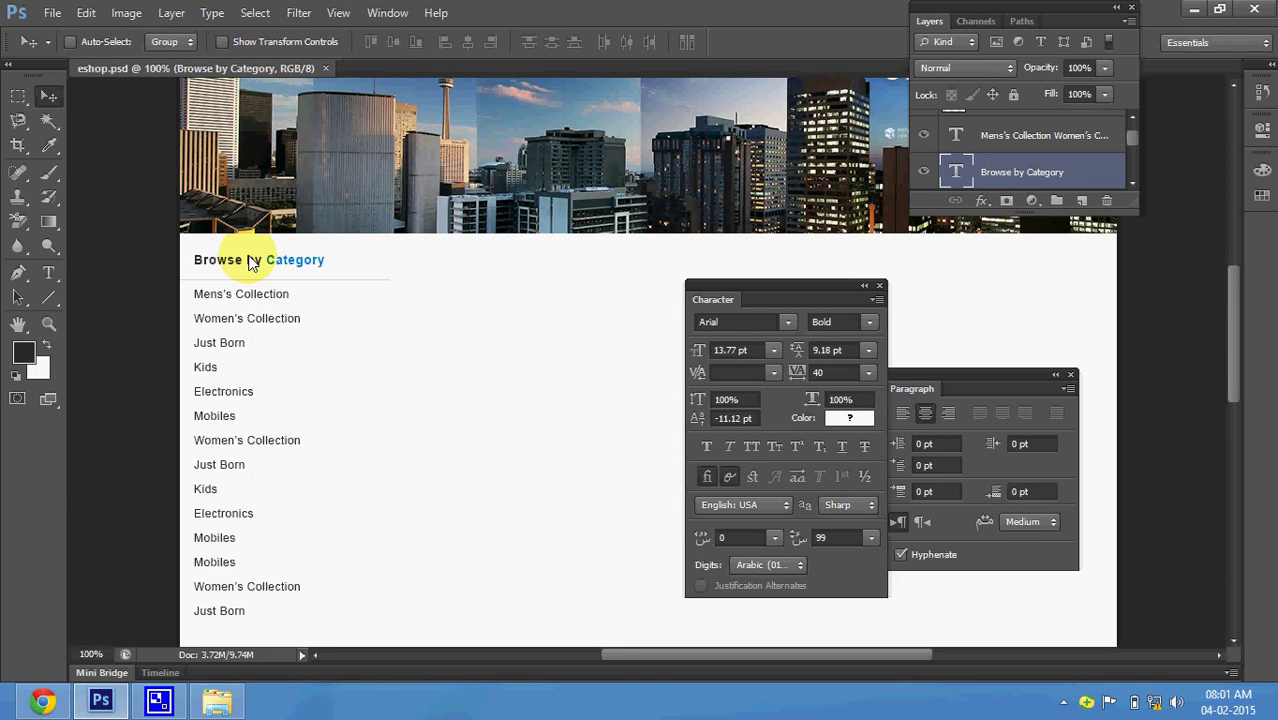
# - Check the View options and reselect the heading layer, leaving its position unchanged
pyautogui.click(330, 13)
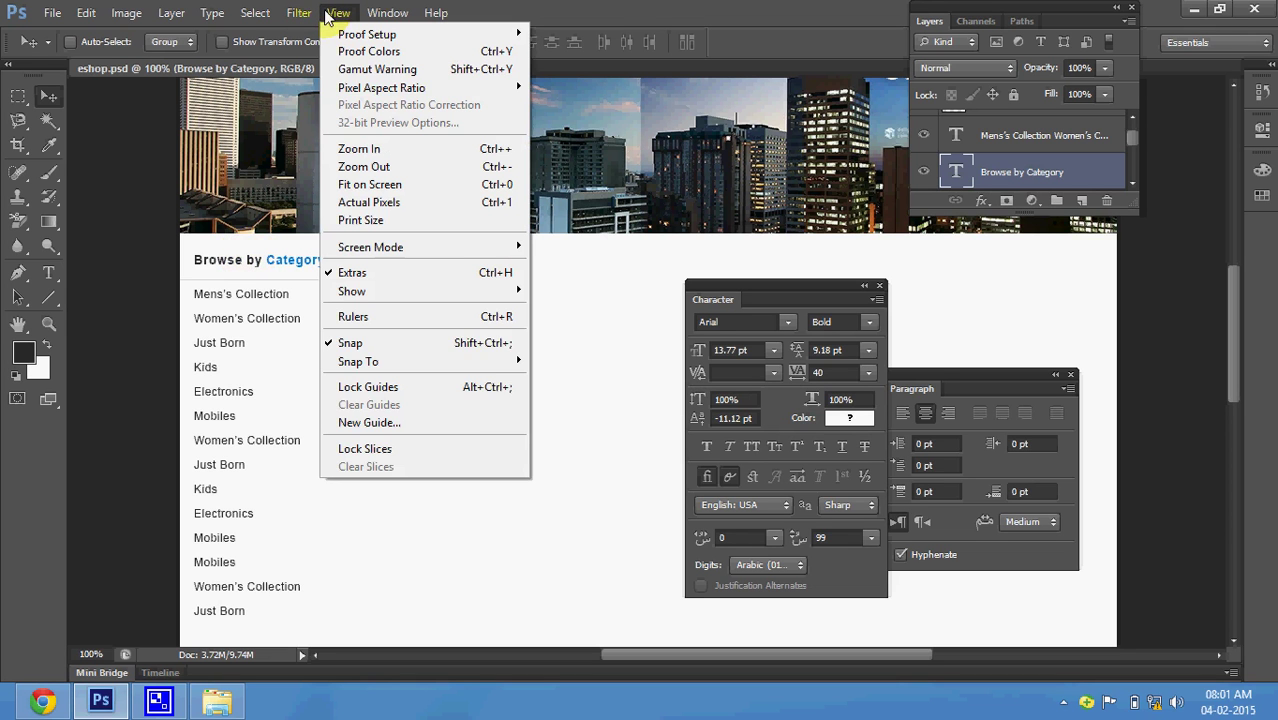
pyautogui.moveTo(420, 291)
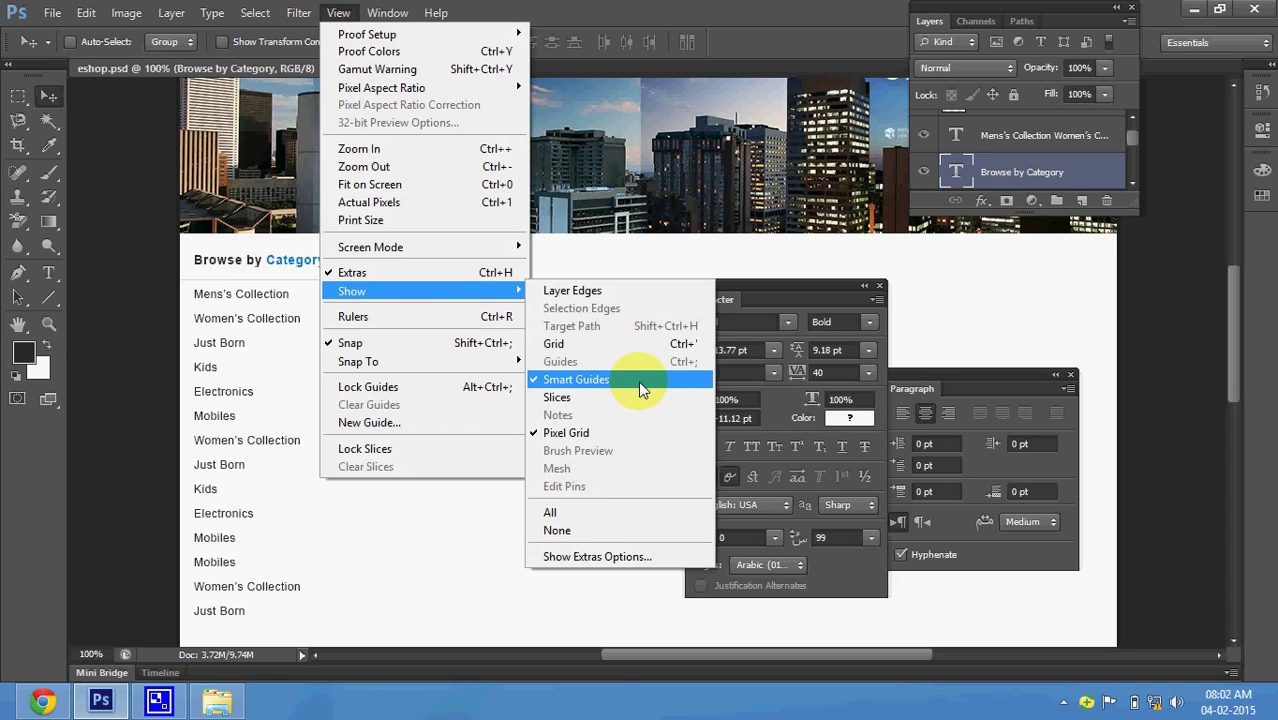
pyautogui.click(257, 359)
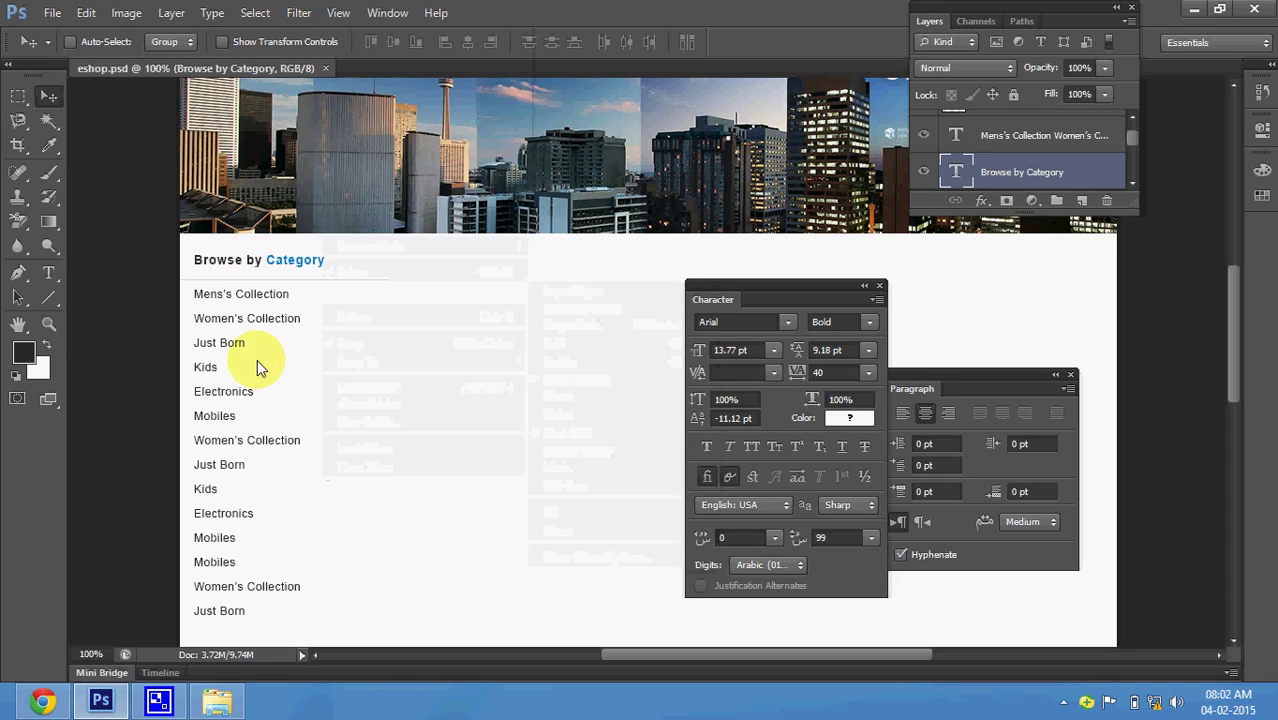
pyautogui.rightClick(300, 268)
pyautogui.click(305, 277)
pyautogui.moveTo(300, 263); pyautogui.dragTo(302, 264)
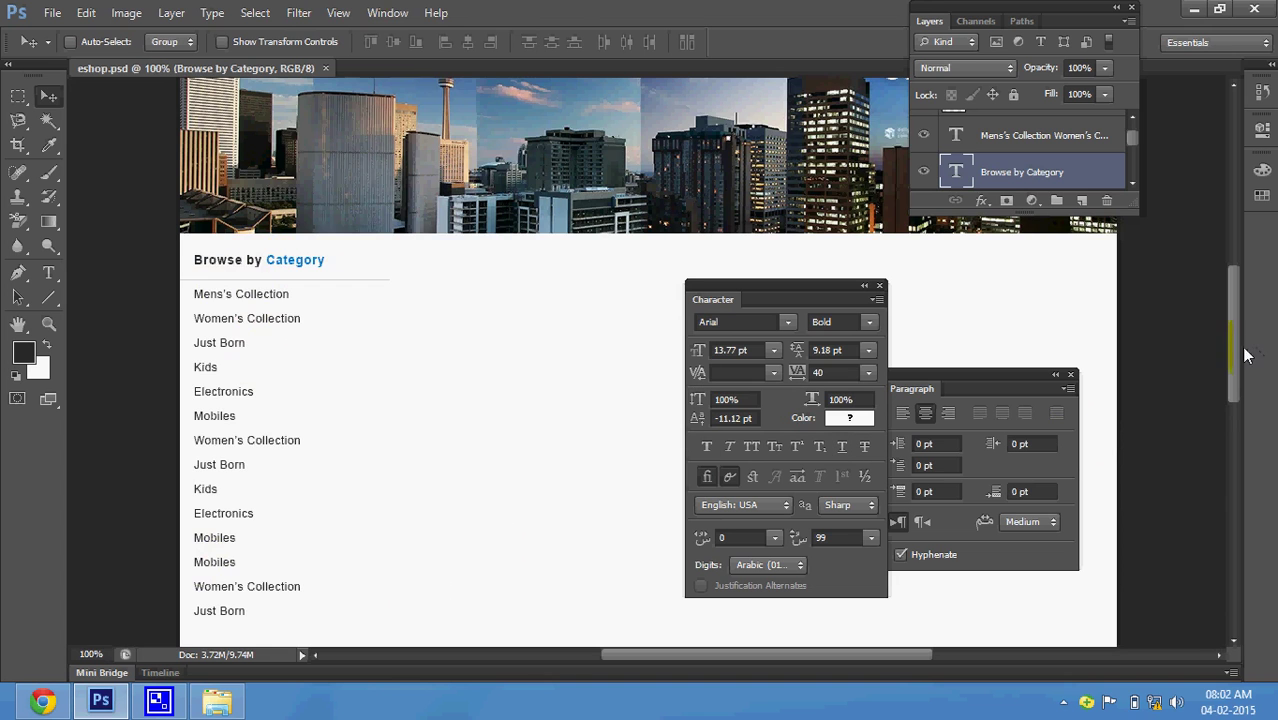
pyautogui.moveTo(1235, 355); pyautogui.dragTo(1233, 383)
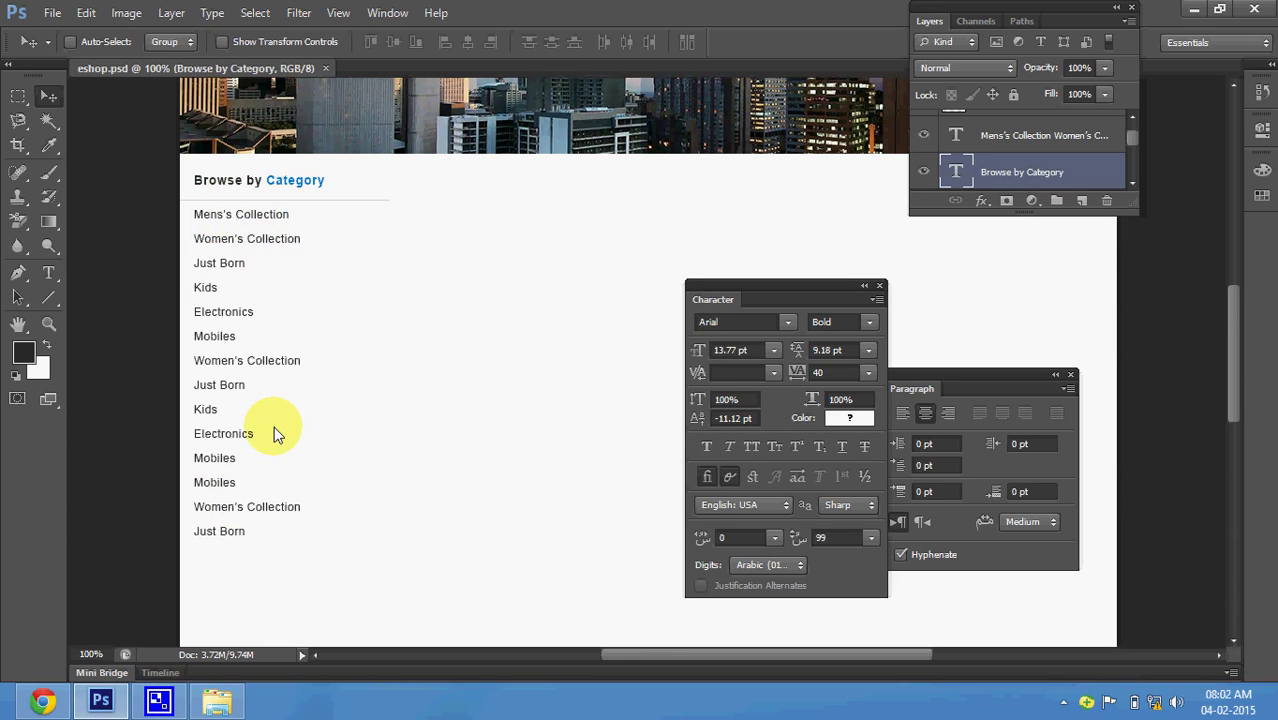
pyautogui.rightClick(292, 190)
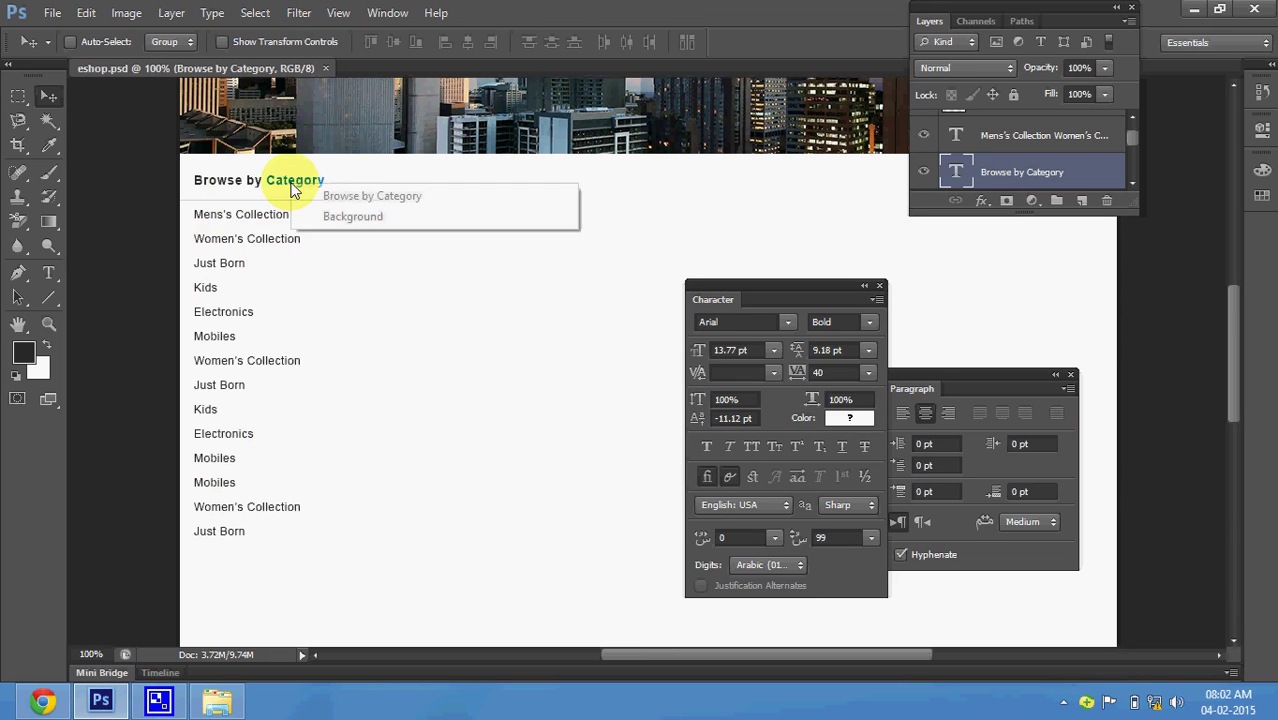
# - Duplicate the Browse by Category heading and place the copy about 8.5 cm to its right
pyautogui.click(303, 196)
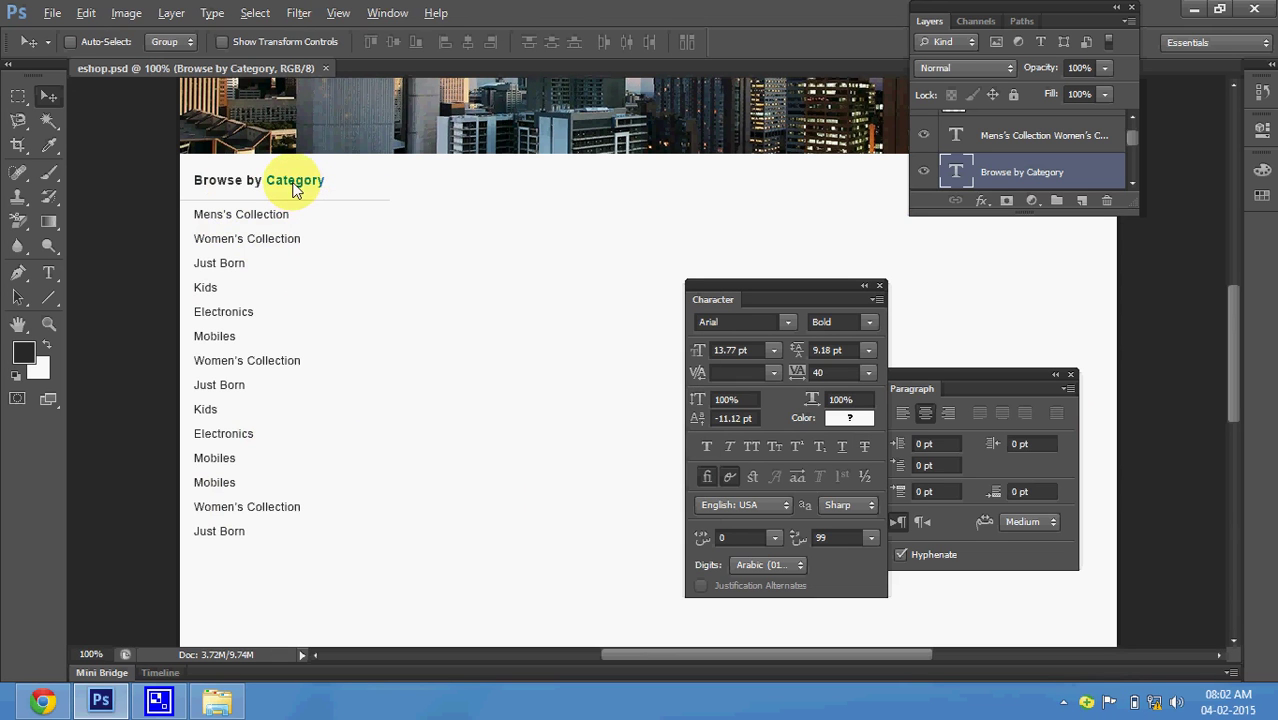
pyautogui.moveTo(293, 190); pyautogui.dragTo(537, 190)
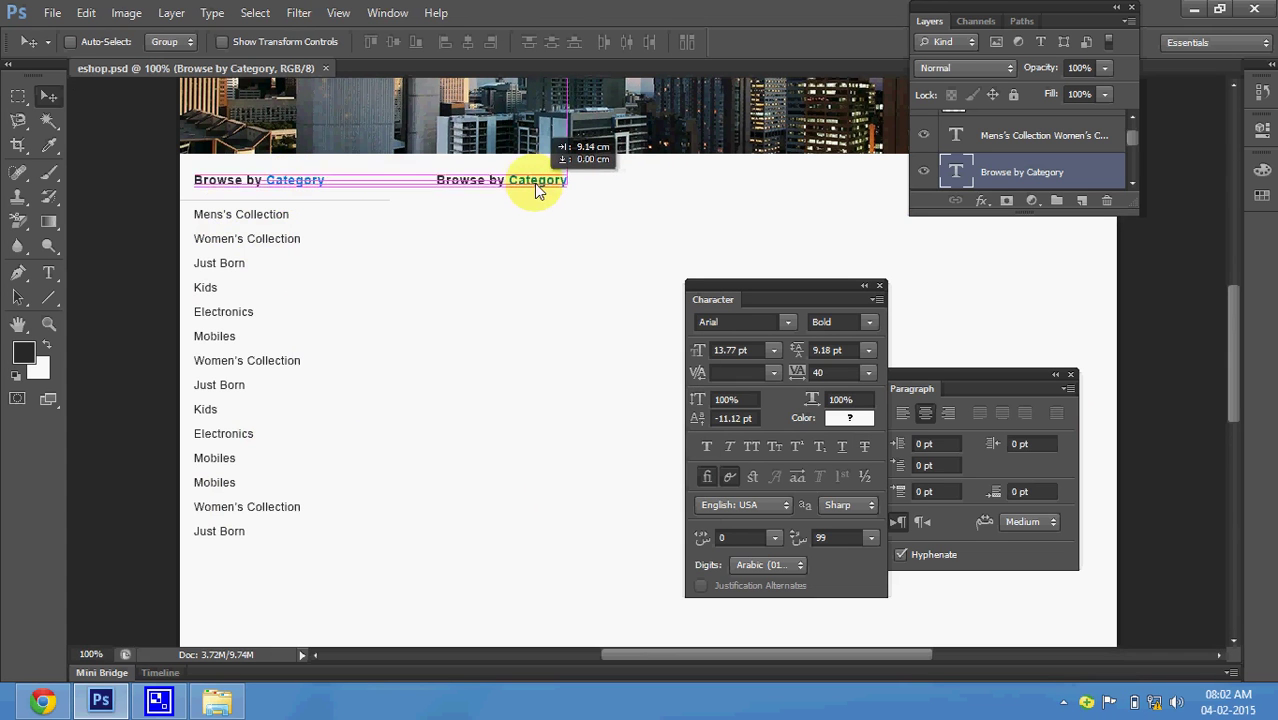
pyautogui.moveTo(537, 190); pyautogui.dragTo(521, 188)
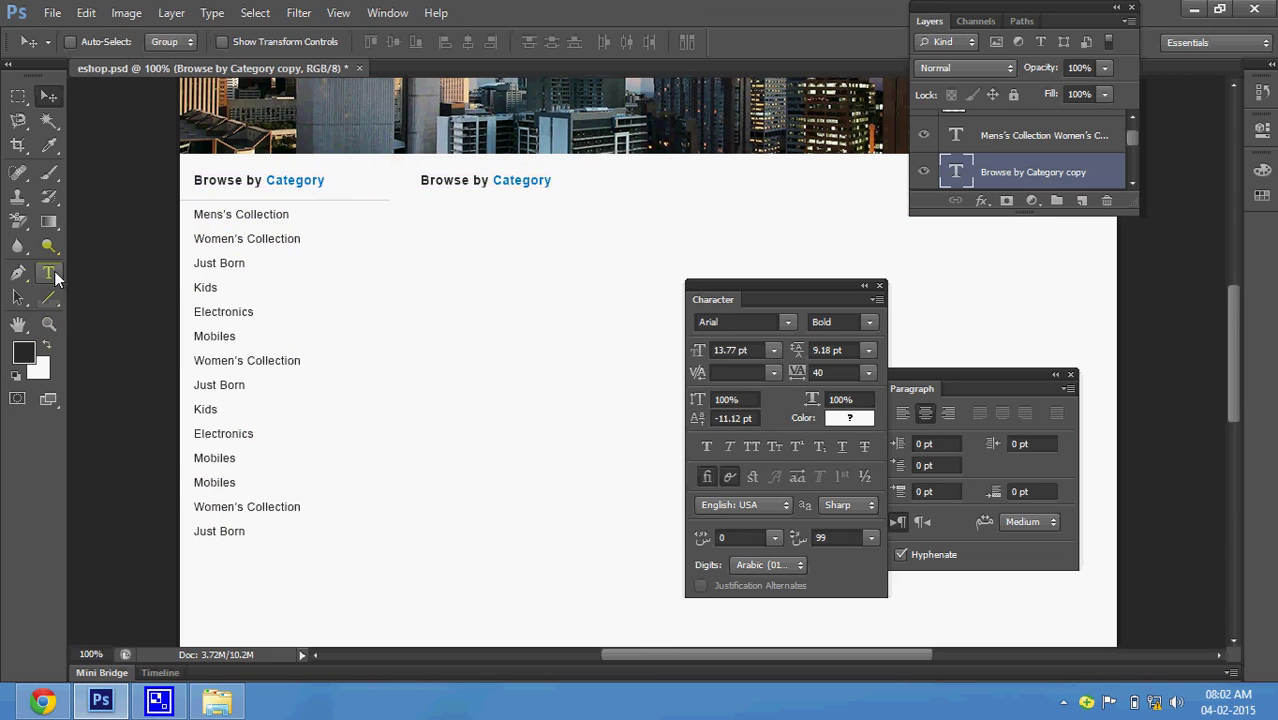
# - In the copied heading, move the words 'Browse by' after 'Category'
pyautogui.click(55, 278)
pyautogui.click(521, 188)
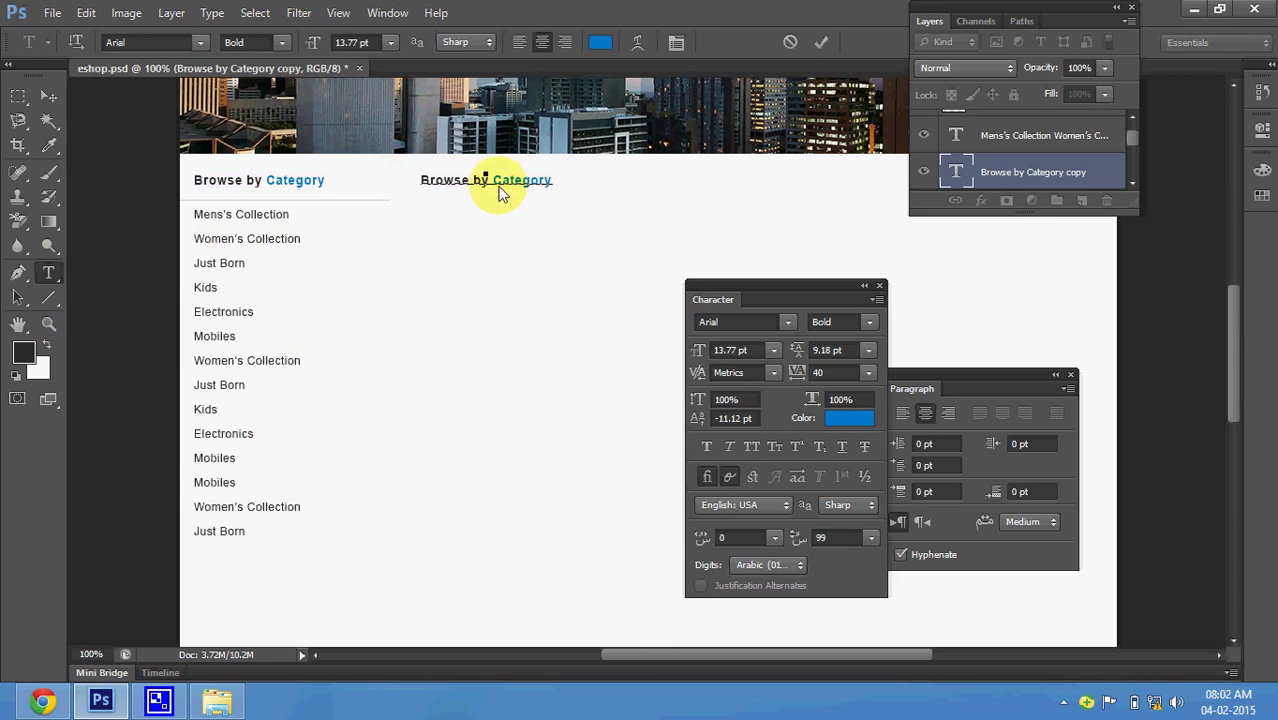
pyautogui.moveTo(500, 192); pyautogui.dragTo(418, 192)
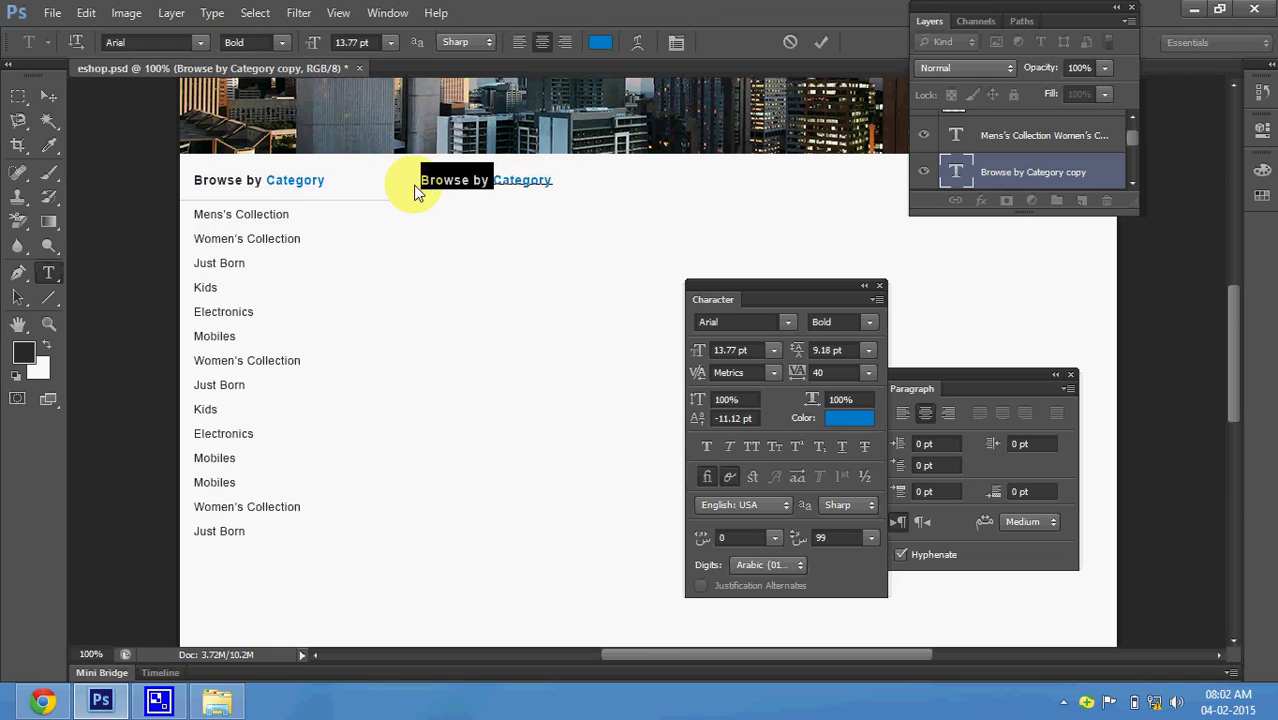
pyautogui.press('BackSpace')
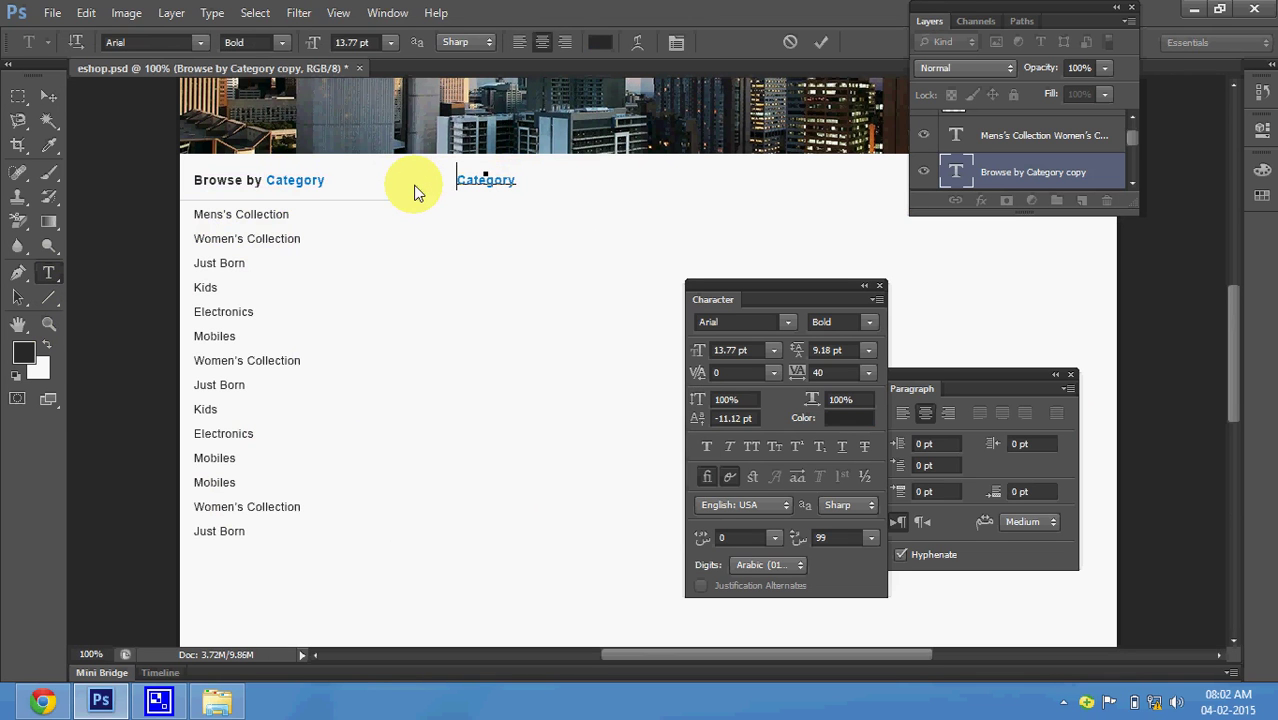
pyautogui.hotkey('ctrl', 'z')
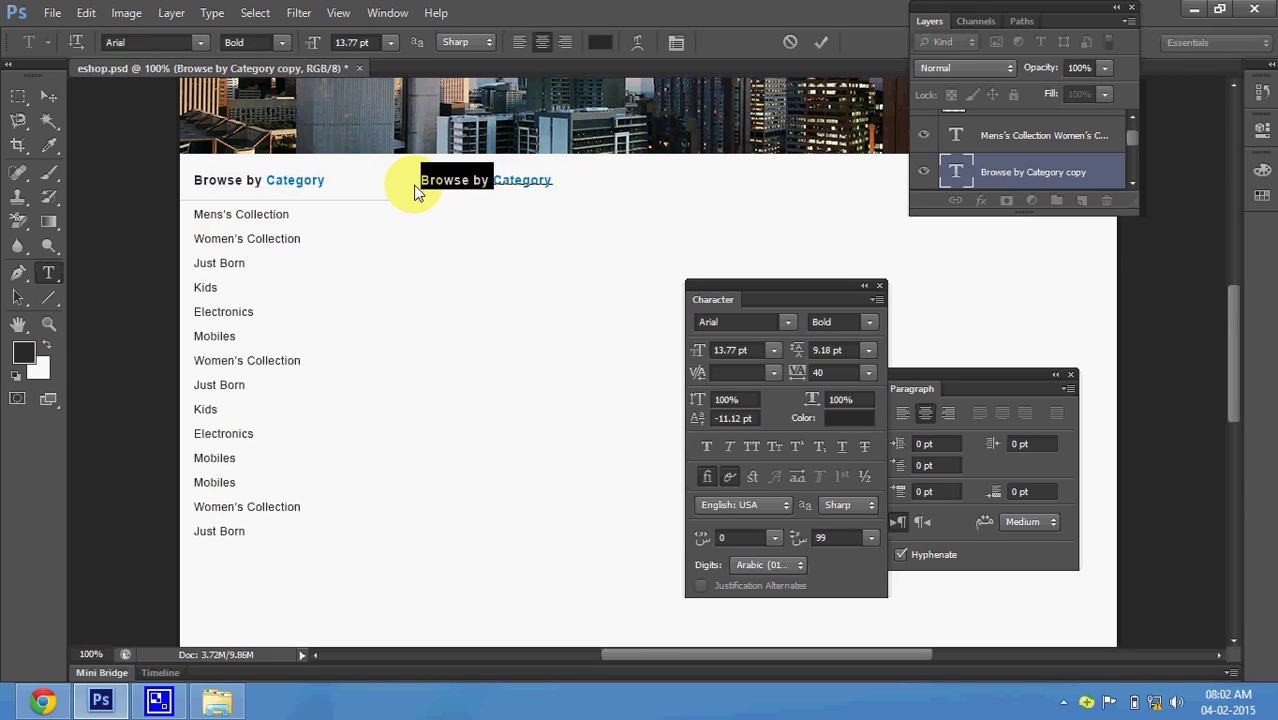
pyautogui.press('BackSpace')
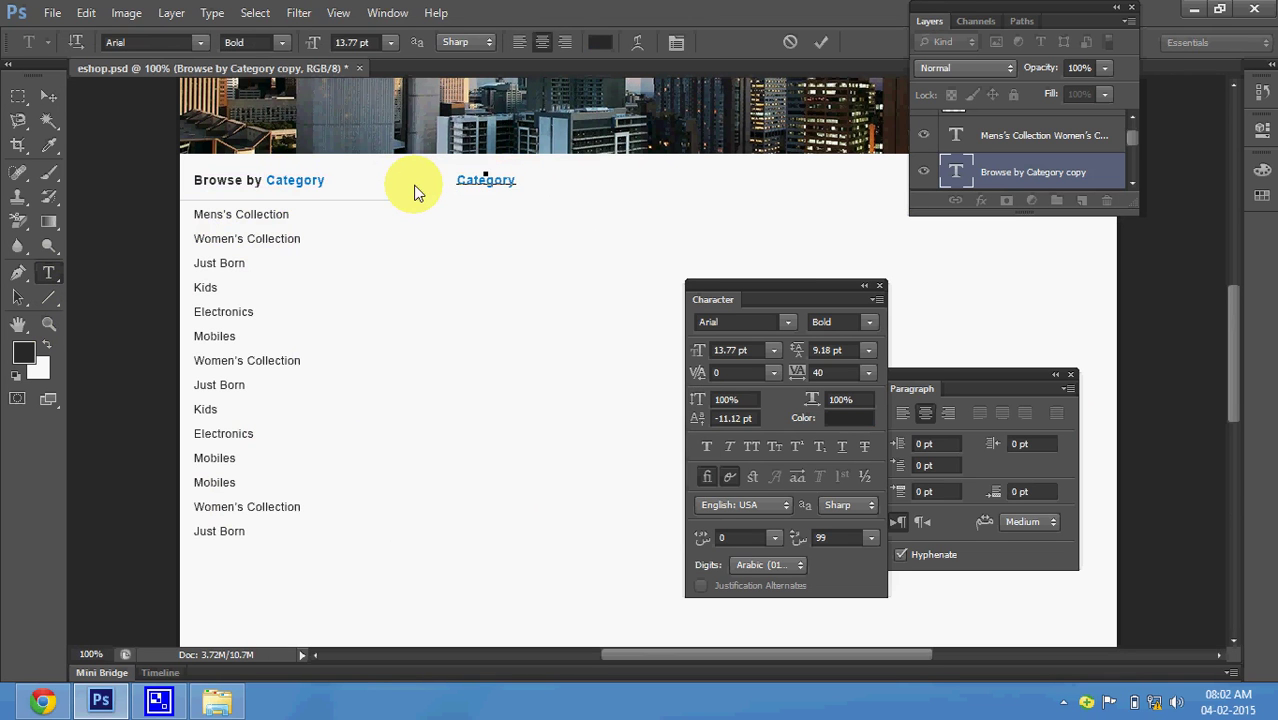
pyautogui.press('End')
pyautogui.write('Browse by')
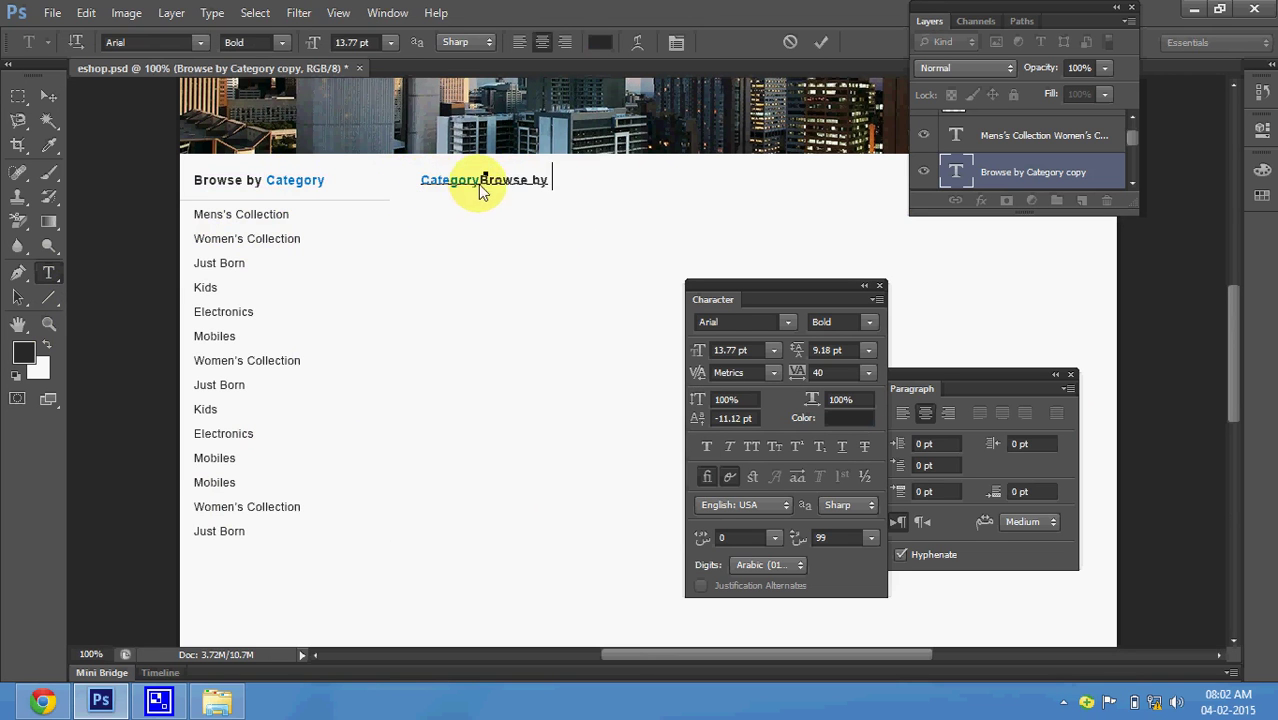
# - Replace the copy's words with 'Featured' in blue and 'Products', then commit and save eshop.psd
pyautogui.moveTo(480, 186); pyautogui.dragTo(433, 186)
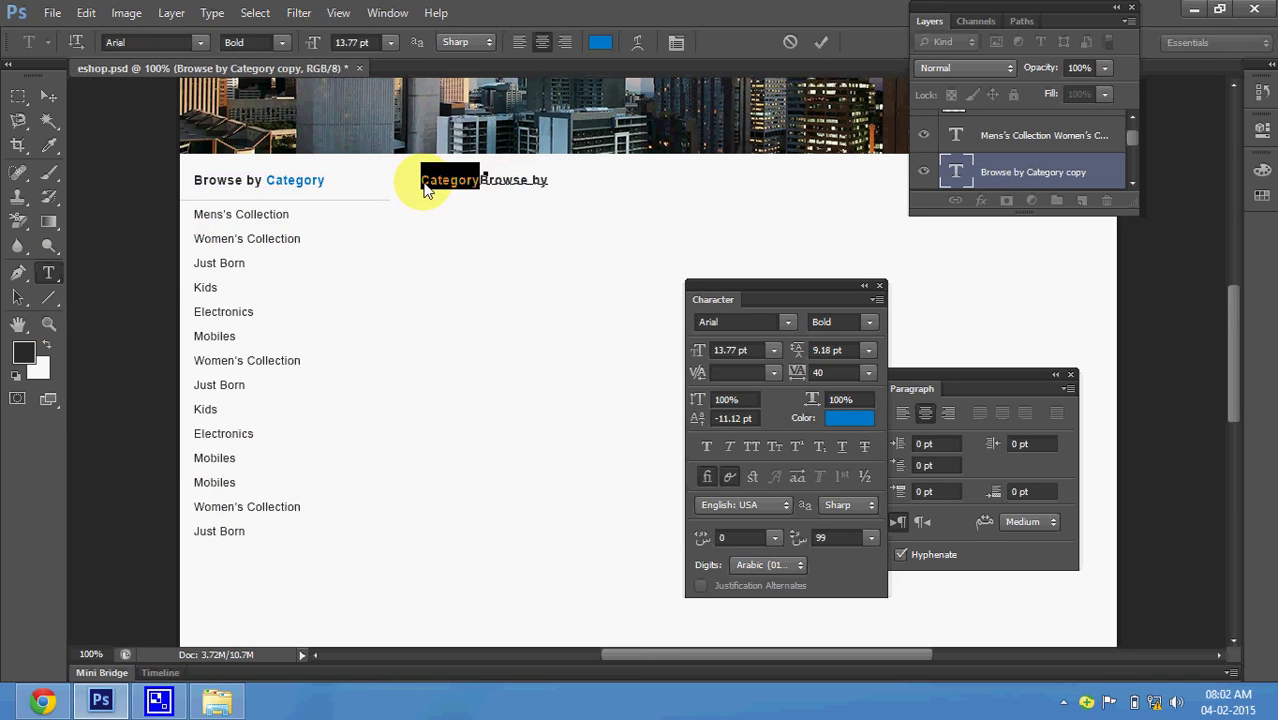
pyautogui.hotkey('ctrl', 'h')
pyautogui.write('Featured')
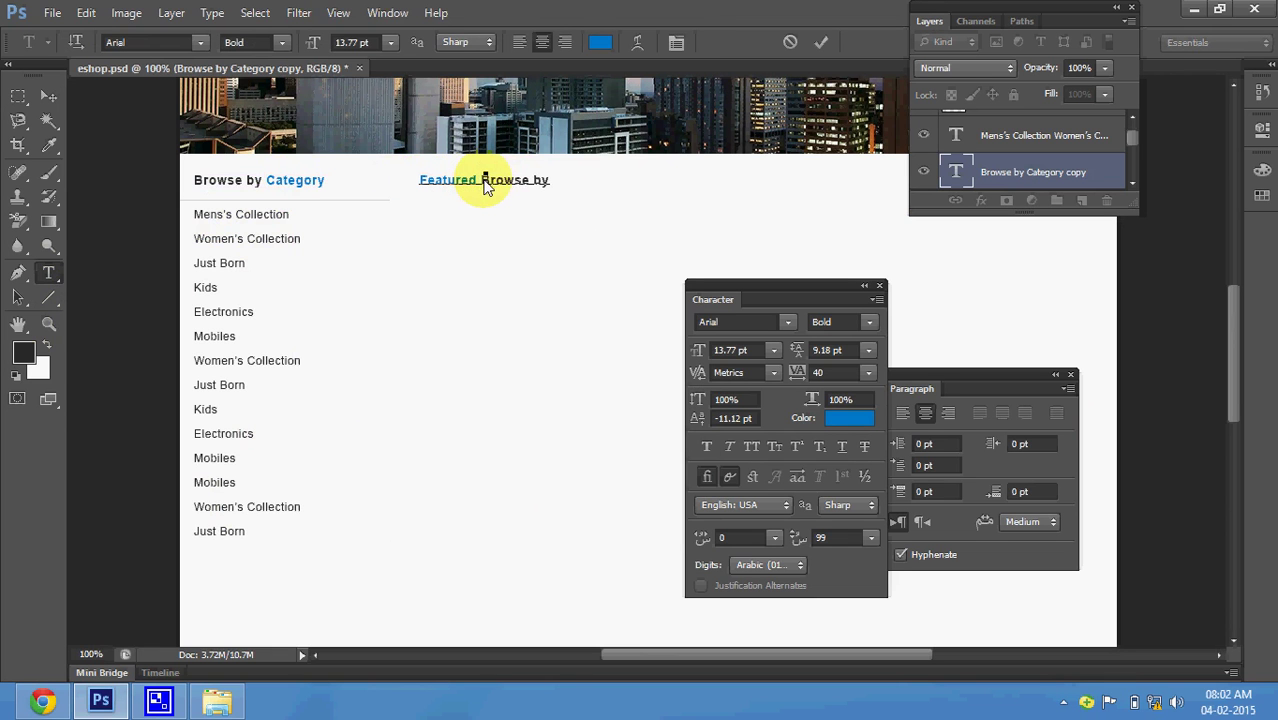
pyautogui.hotkey('shift', 'End')
pyautogui.write('Q')
pyautogui.write('Products')
pyautogui.hotkey('ctrl', 'Return')
pyautogui.hotkey('ctrl', 's')
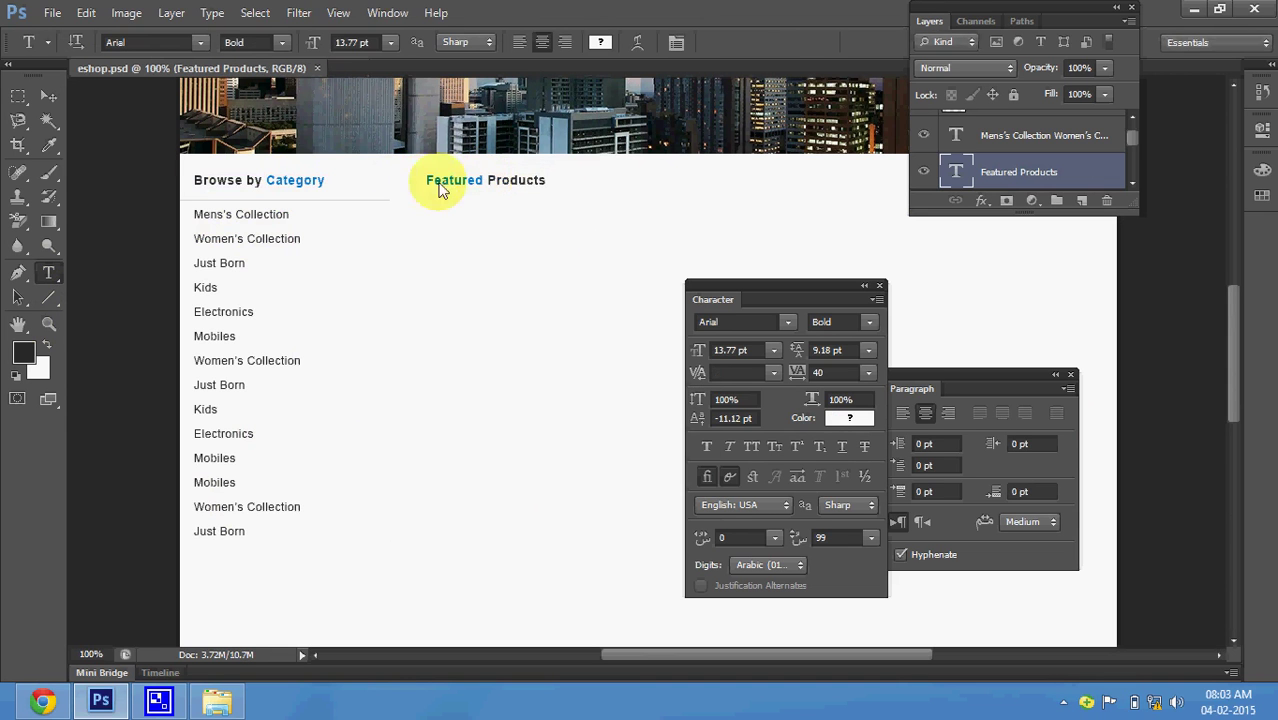
pyautogui.click(52, 98)
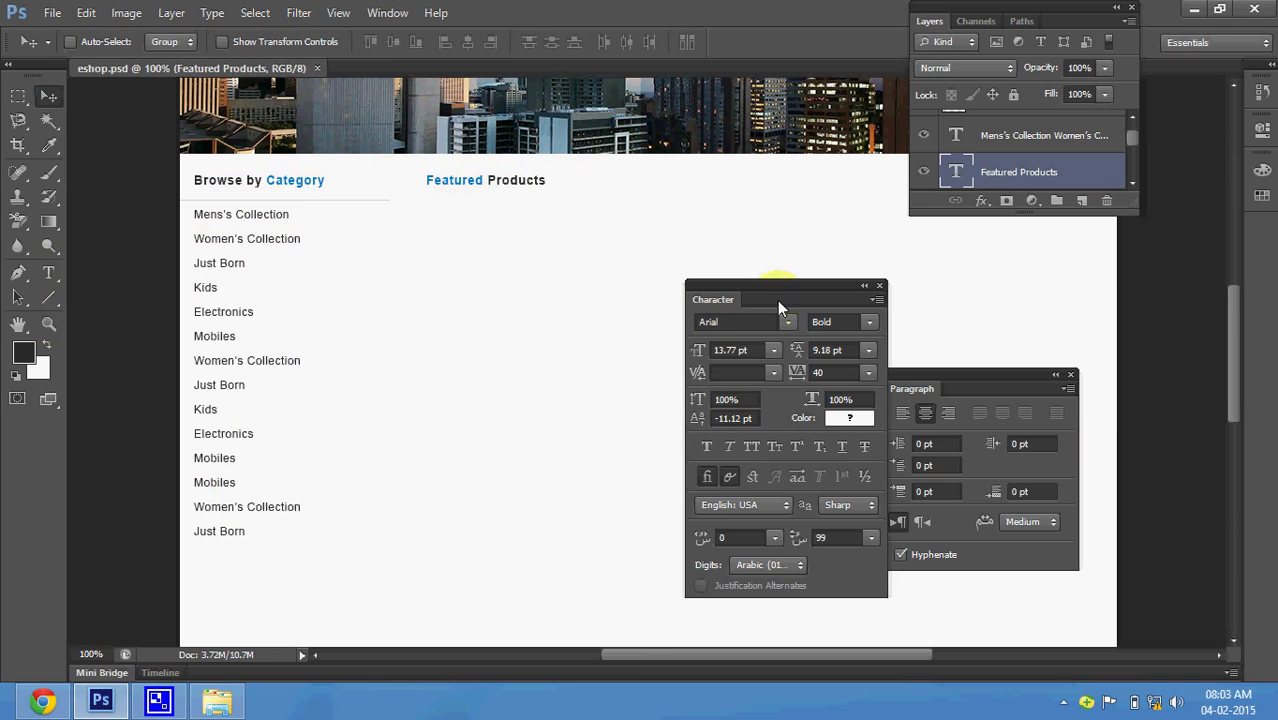
pyautogui.moveTo(1134, 212); pyautogui.dragTo(1129, 410)
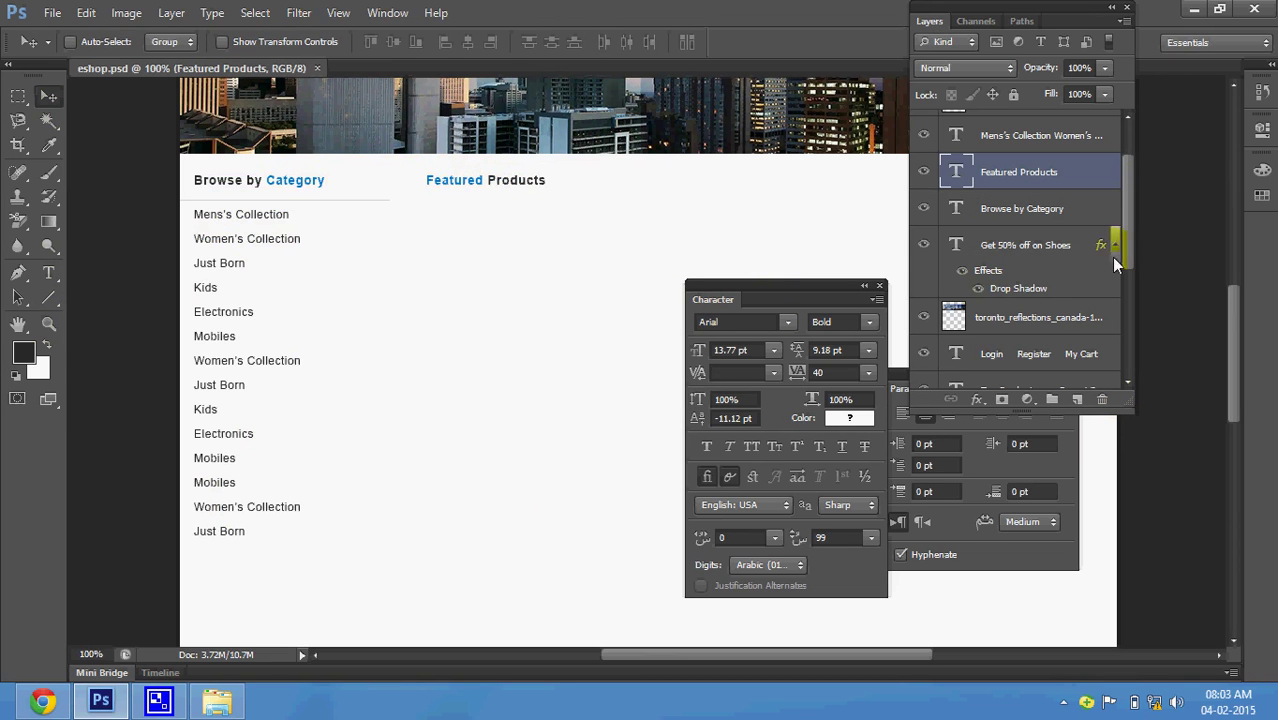
pyautogui.moveTo(1127, 266)
pyautogui.mouseDown()
pyautogui.moveTo(1125, 370)
pyautogui.moveTo(1104, 216)
pyautogui.mouseUp()
pyautogui.click(922, 165)
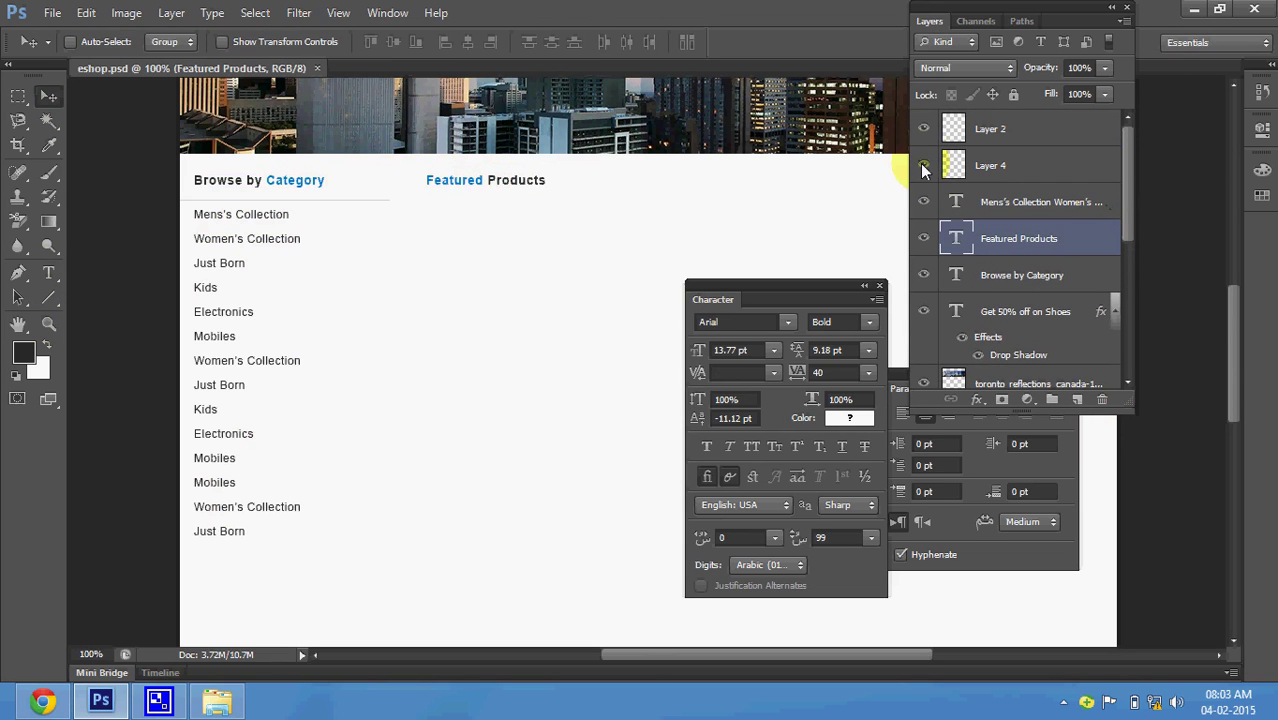
pyautogui.click(995, 168)
pyautogui.press('2')
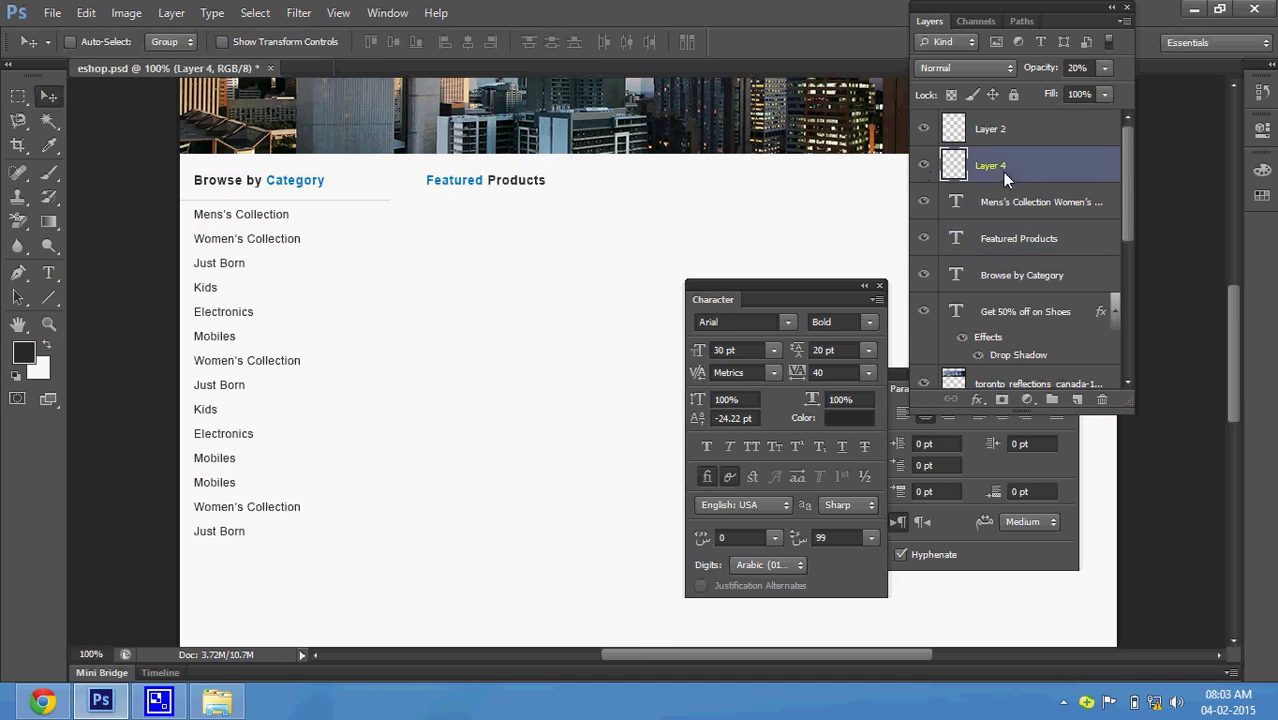
pyautogui.moveTo(369, 207); pyautogui.dragTo(612, 205)
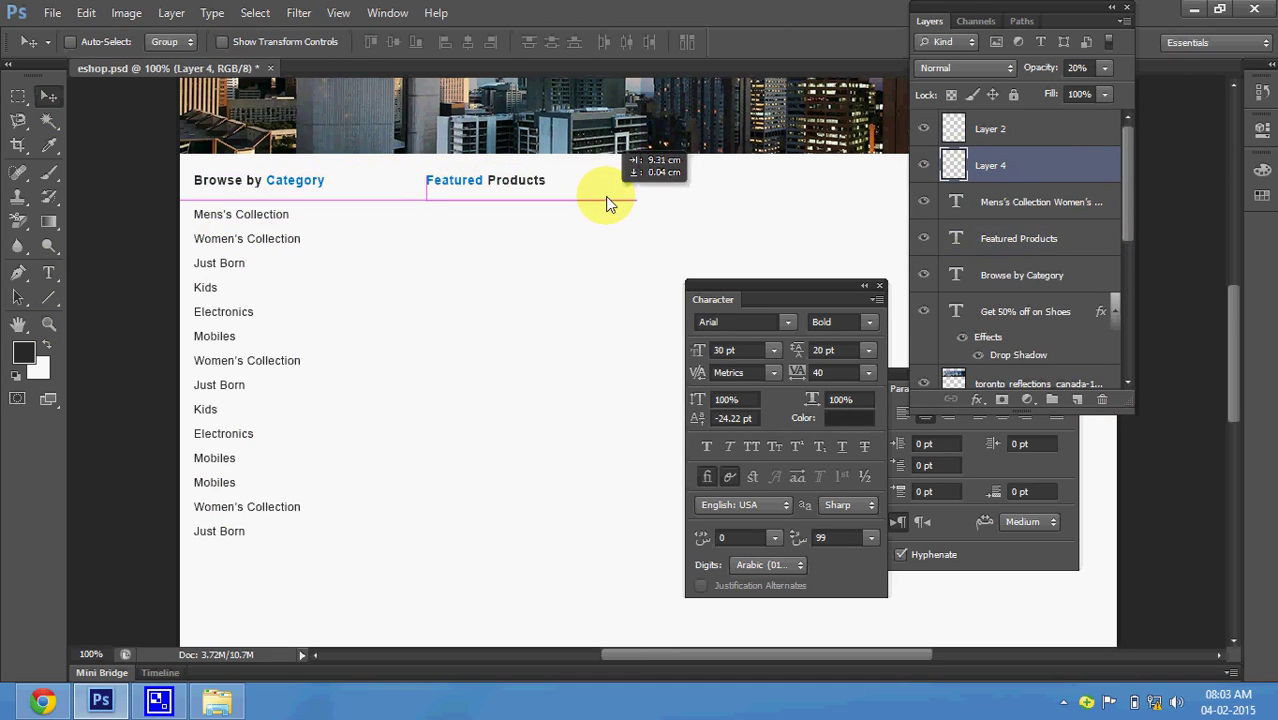
pyautogui.moveTo(612, 205); pyautogui.dragTo(610, 204)
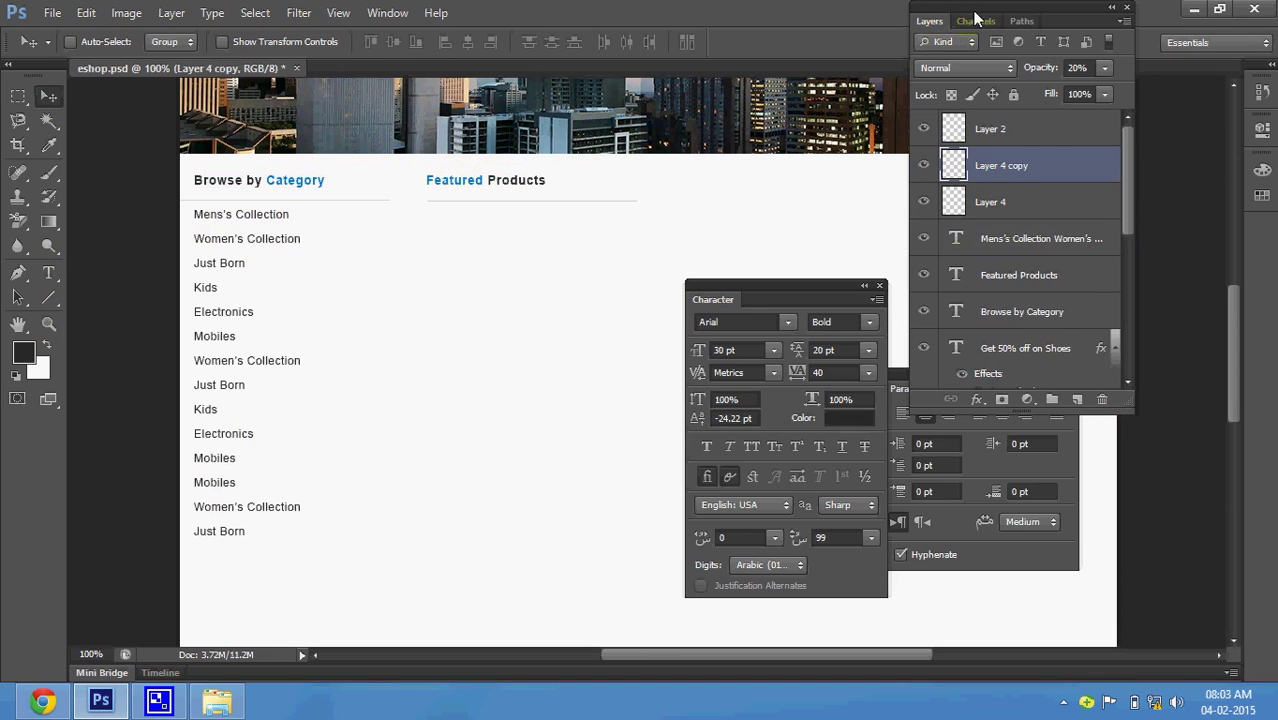
pyautogui.moveTo(975, 15); pyautogui.dragTo(987, 234)
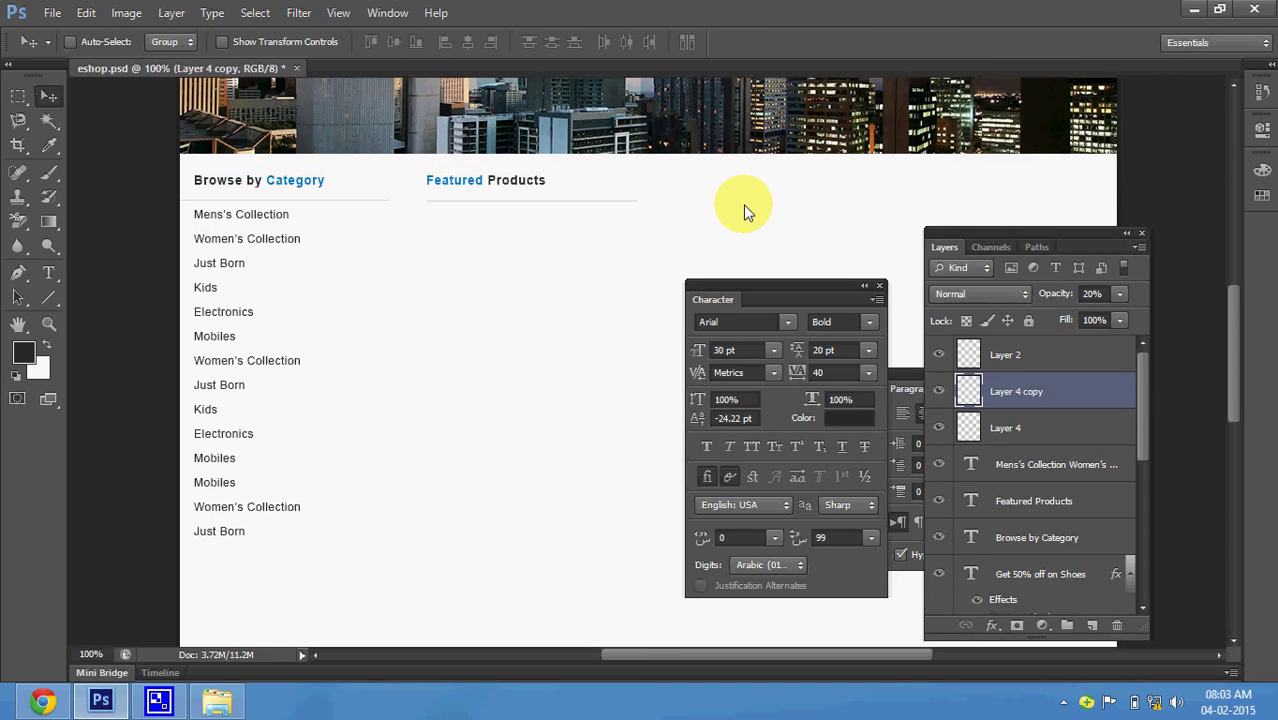
pyautogui.hotkey('ctrl', 't')
pyautogui.moveTo(636, 203)
pyautogui.mouseDown()
pyautogui.moveTo(1162, 200)
pyautogui.moveTo(1154, 184)
pyautogui.mouseUp()
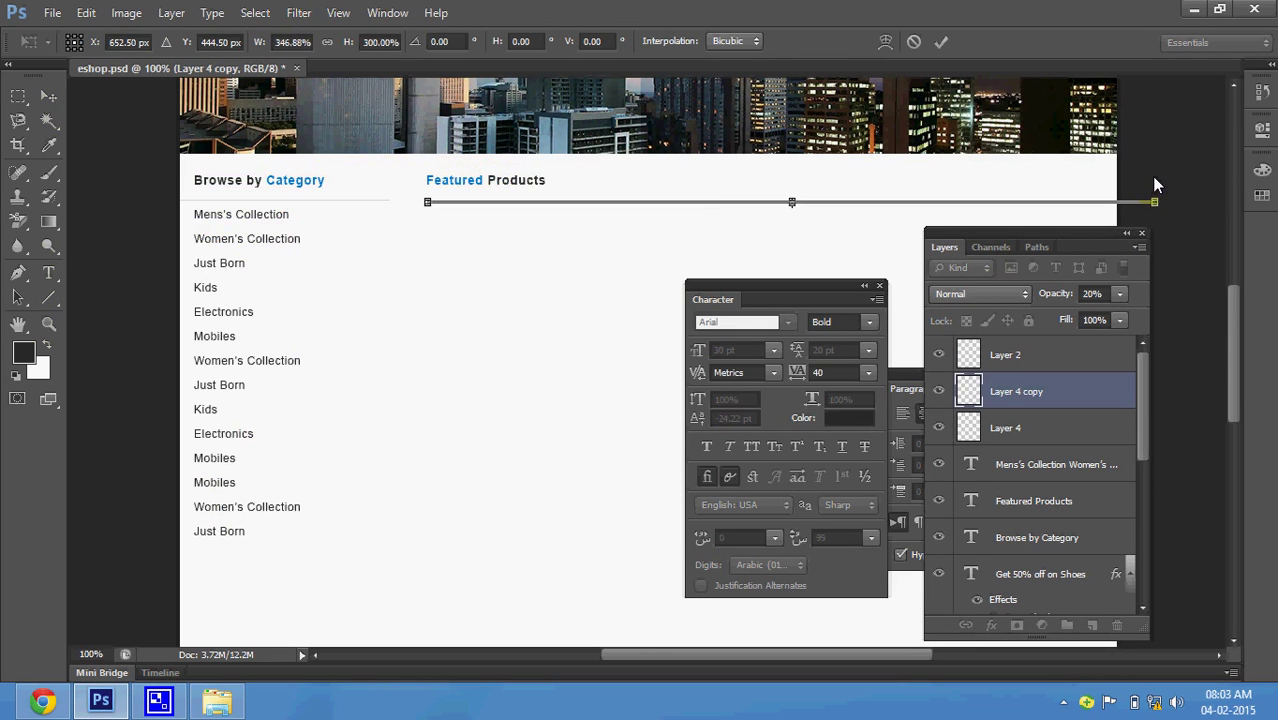
pyautogui.press('Return')
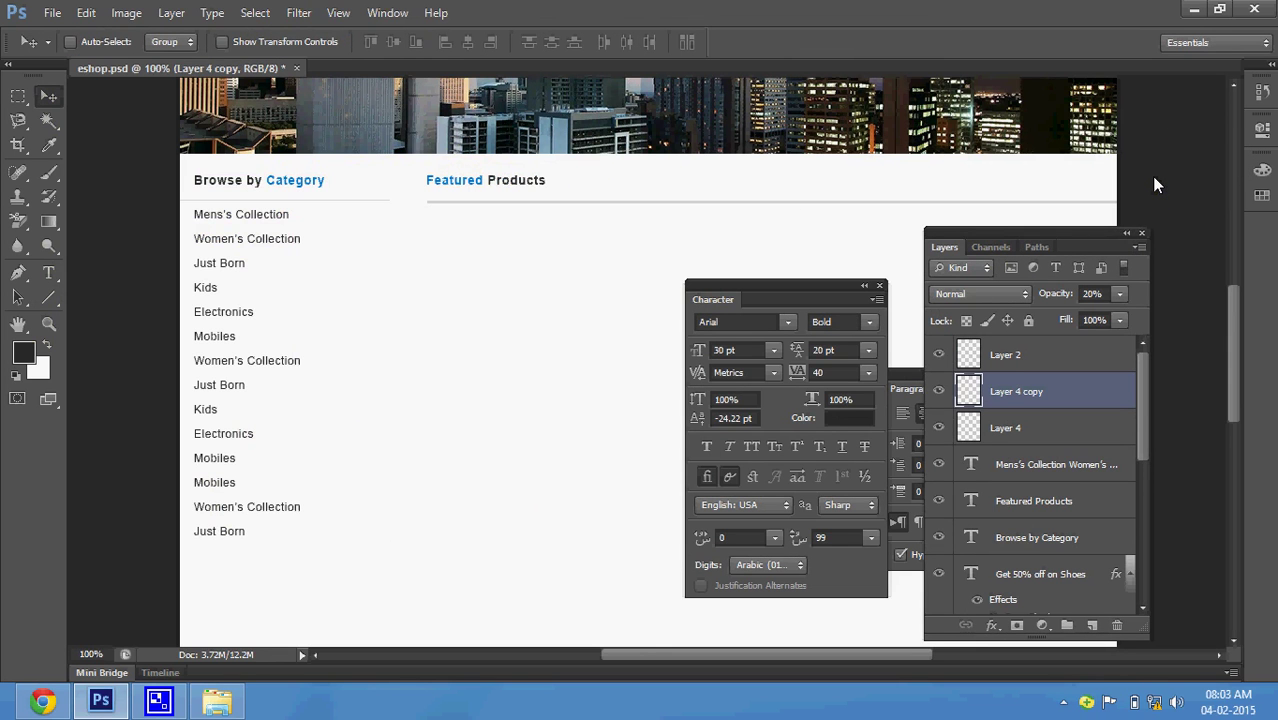
pyautogui.press('Delete')
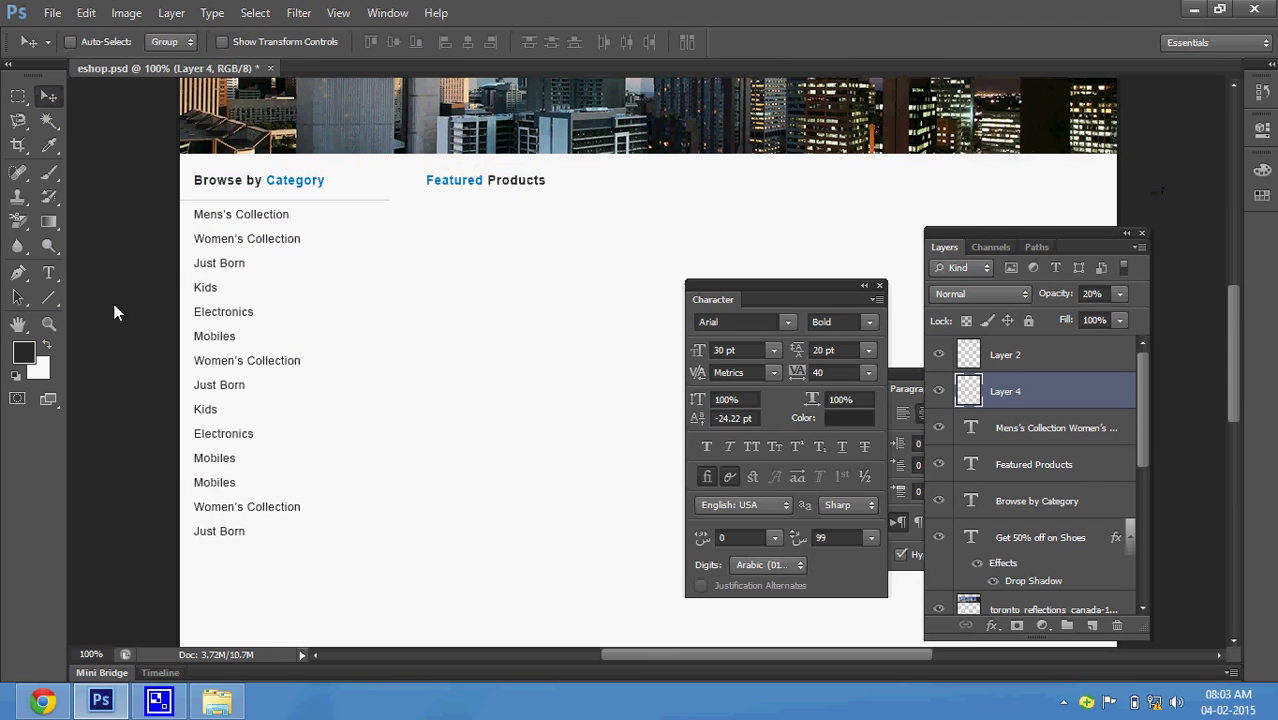
# - Draw a line path under Featured Products to the page's right edge and make it a selection
pyautogui.click(50, 298)
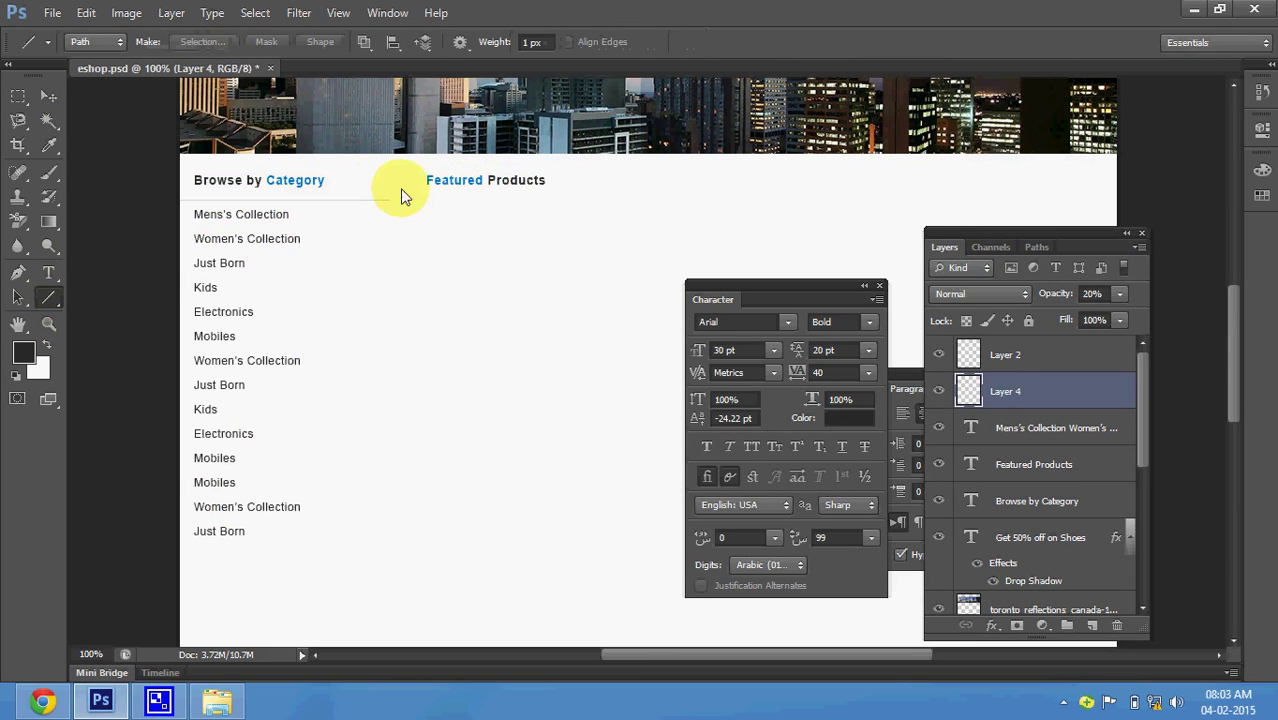
pyautogui.moveTo(427, 197); pyautogui.dragTo(1137, 207)
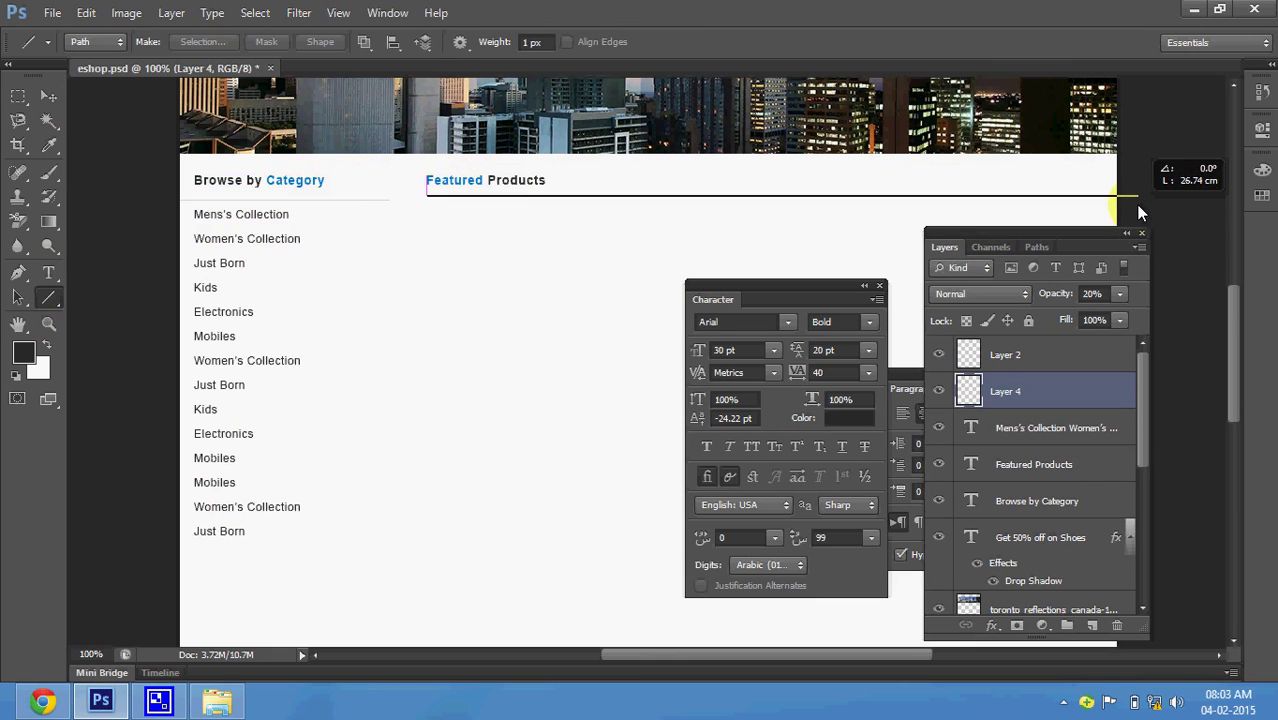
pyautogui.moveTo(1137, 206); pyautogui.dragTo(1137, 206)
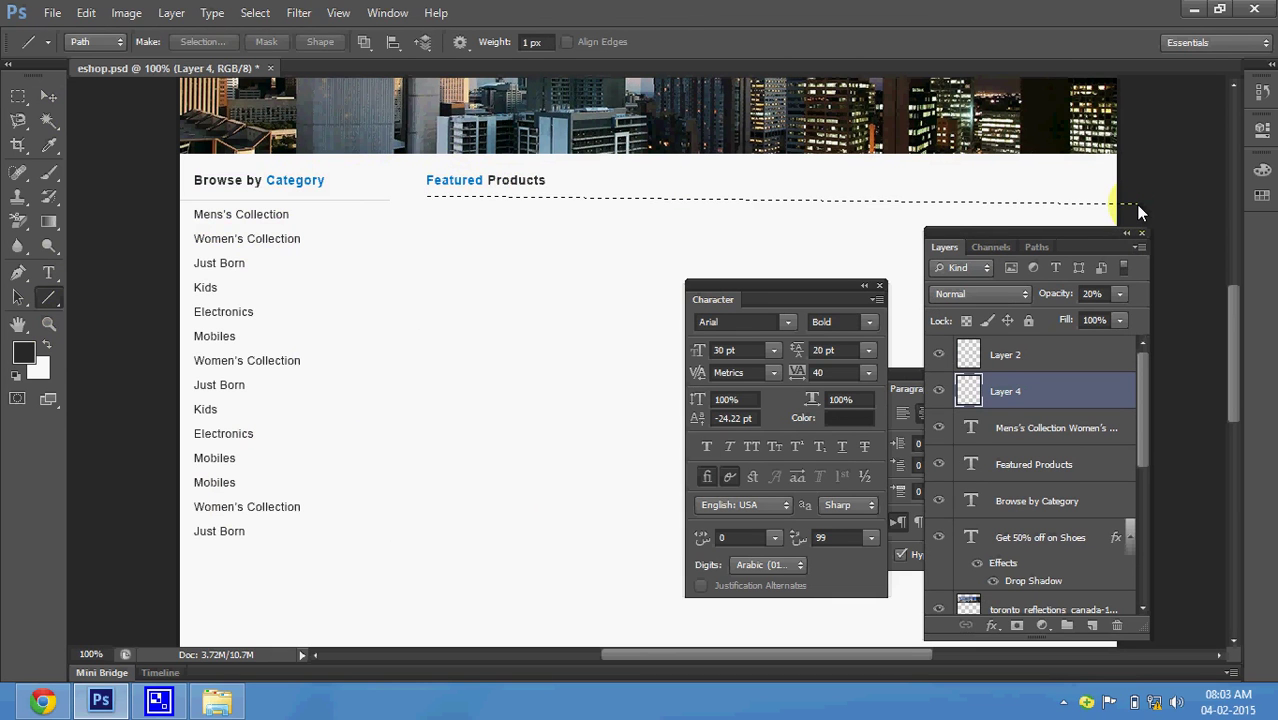
pyautogui.press('Escape')
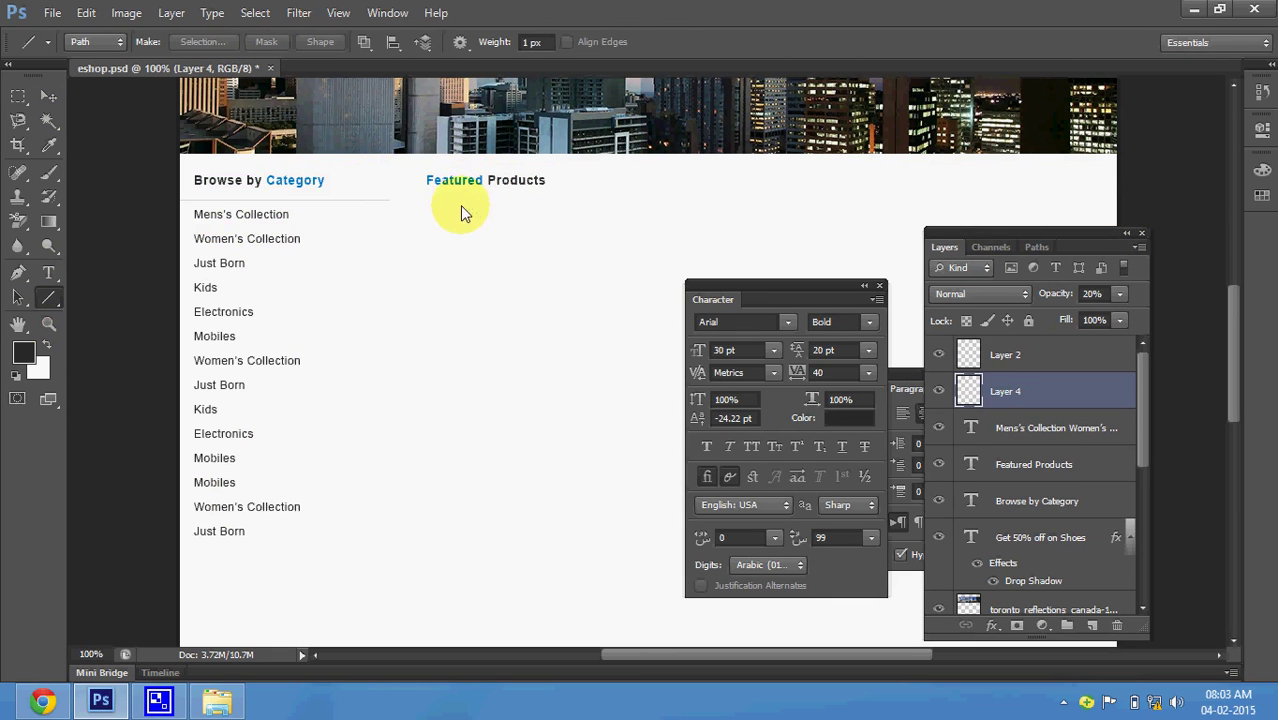
pyautogui.moveTo(426, 199); pyautogui.dragTo(1188, 220)
pyautogui.hotkey('ctrl', 'Return')
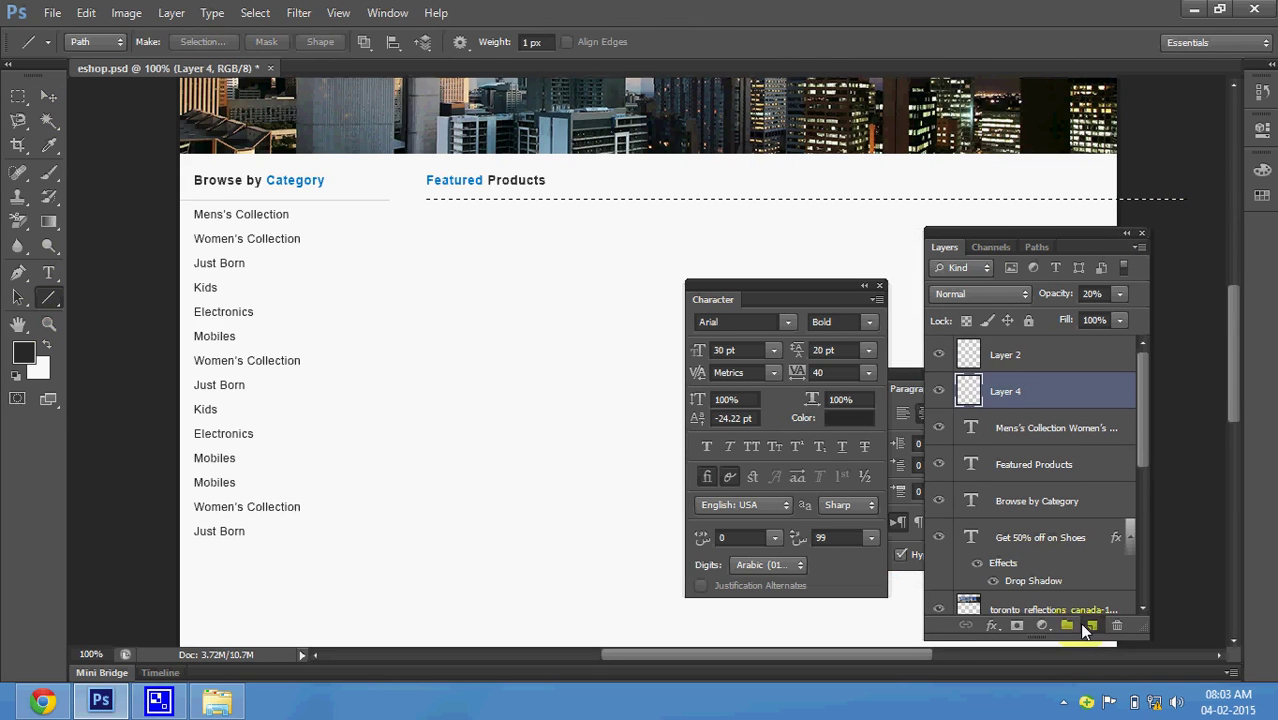
# - Fill the selection on a new layer as the divider line, nudge it into place, and save
pyautogui.click(1090, 625)
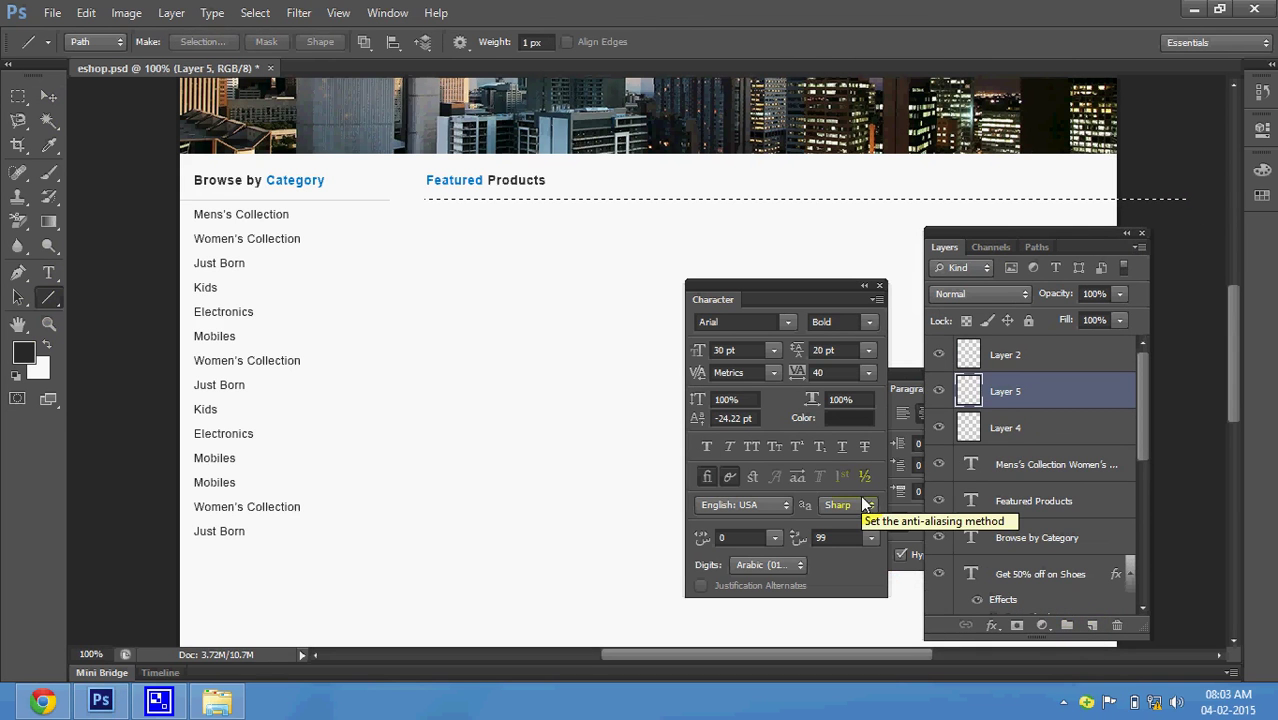
pyautogui.hotkey('alt', 'BackSpace')
pyautogui.hotkey('ctrl', 'd')
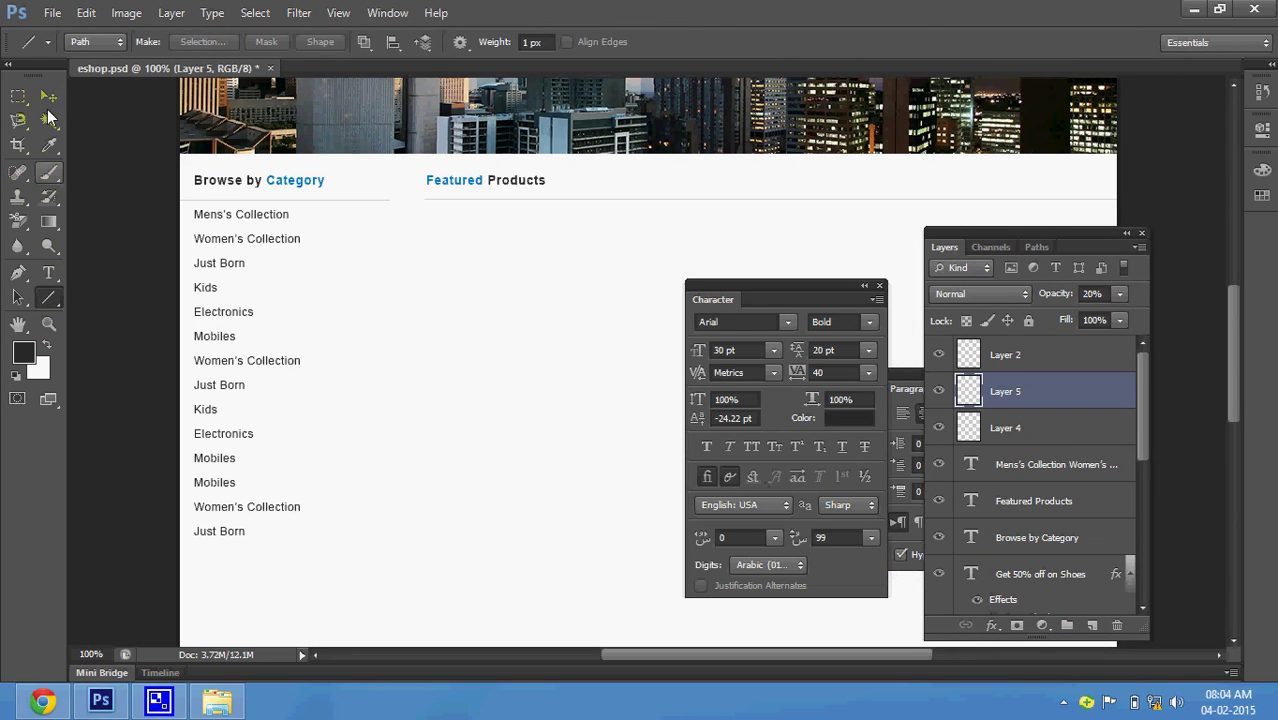
pyautogui.click(48, 96)
pyautogui.moveTo(503, 212); pyautogui.dragTo(574, 216)
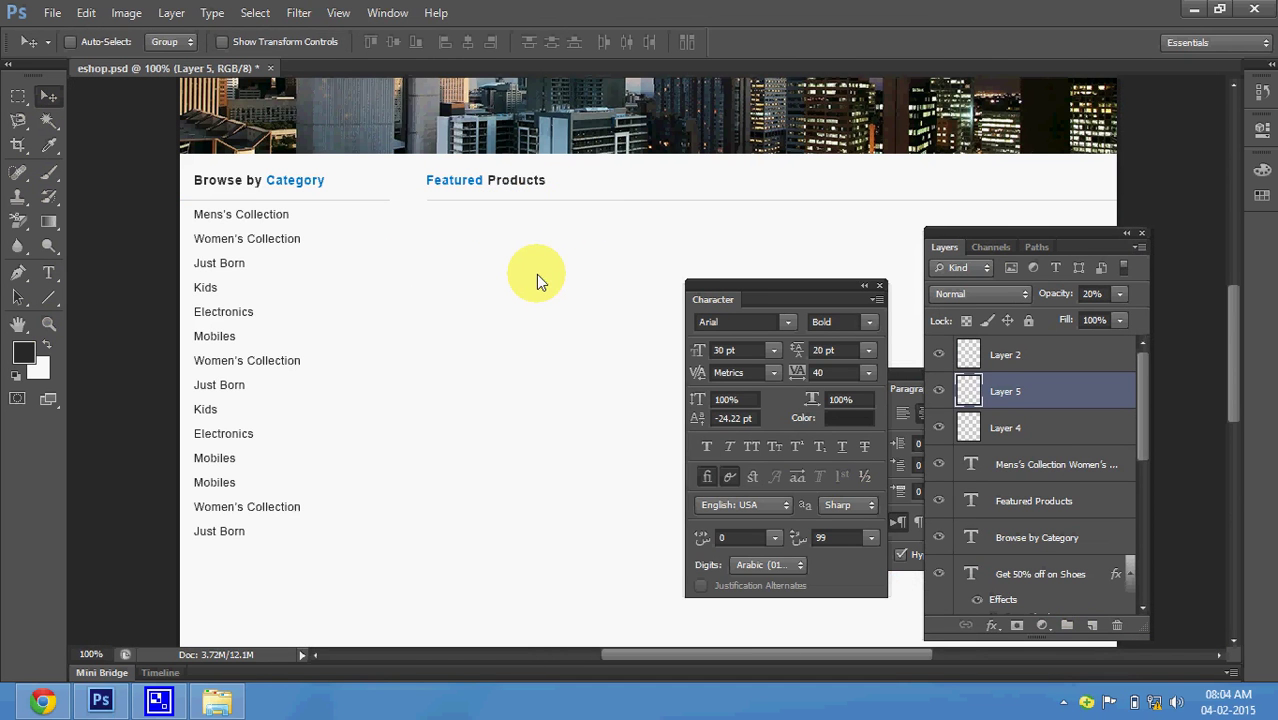
pyautogui.hotkey('ctrl', 's')
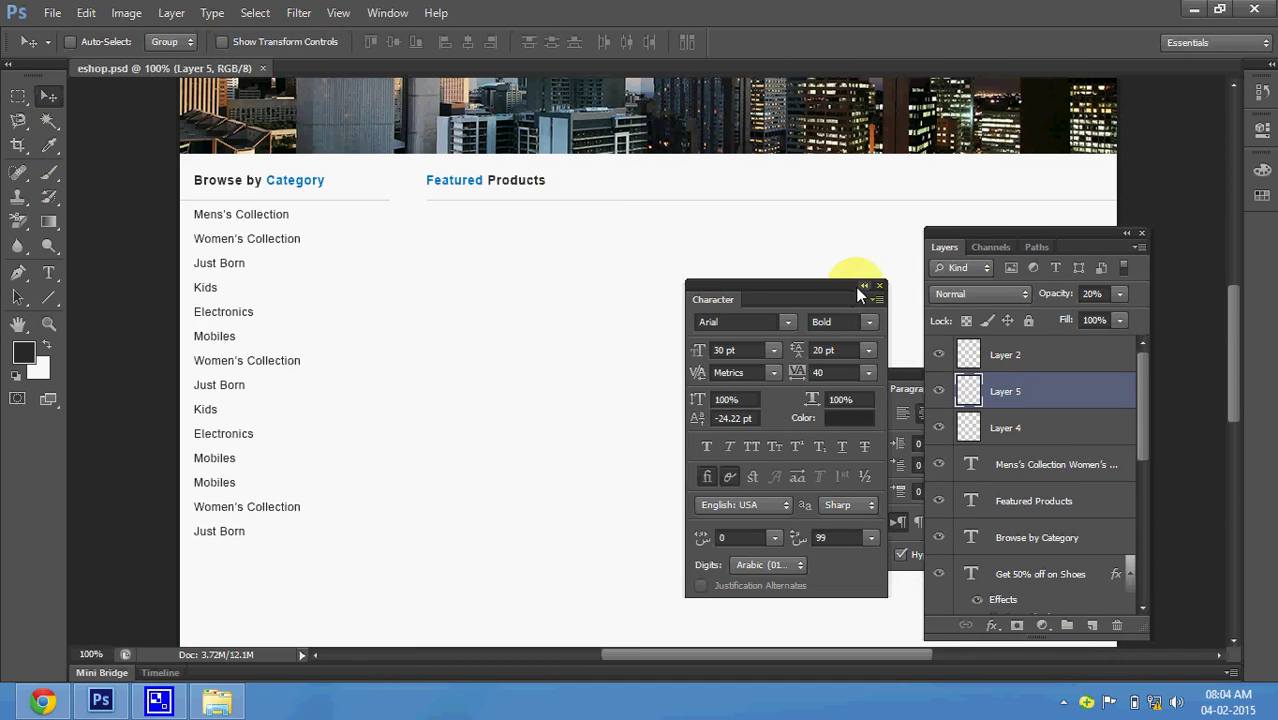
# - Close the Character and Paragraph panels, move the Layers panel aside, and show the hidden tray icons
pyautogui.moveTo(843, 292); pyautogui.dragTo(354, 198)
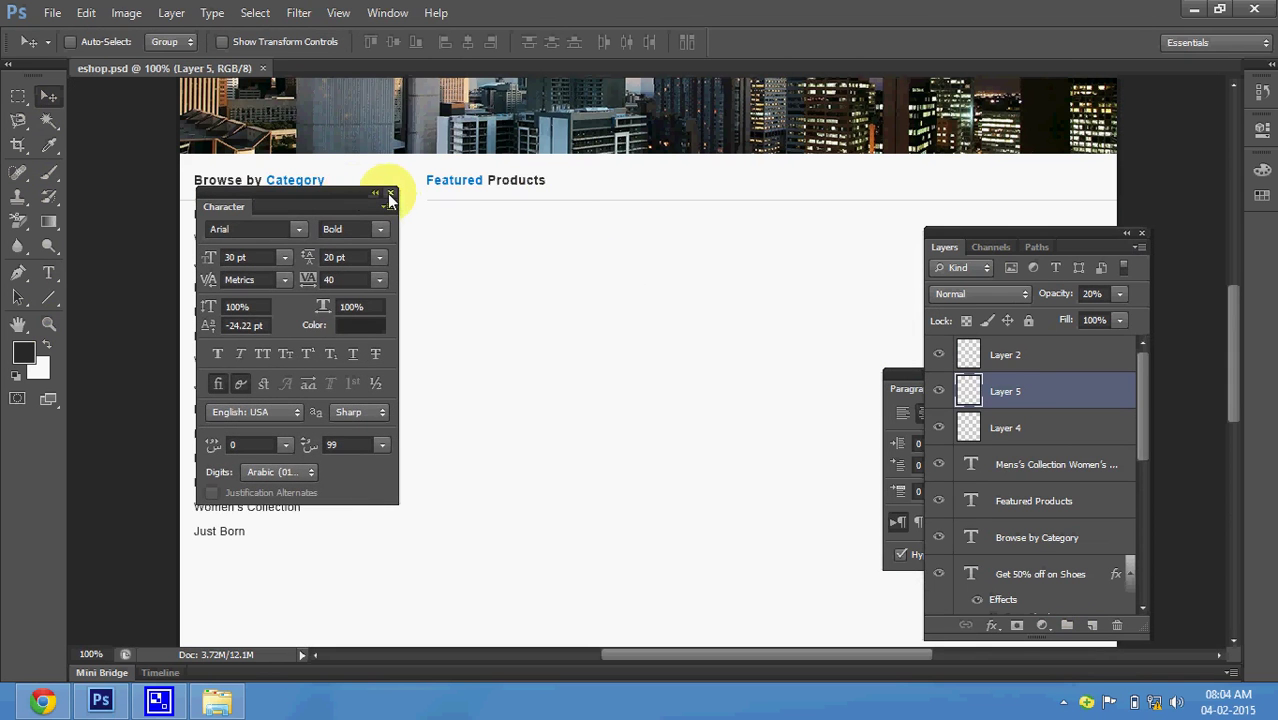
pyautogui.click(390, 193)
pyautogui.moveTo(945, 237)
pyautogui.mouseDown()
pyautogui.moveTo(522, 220)
pyautogui.moveTo(265, 188)
pyautogui.moveTo(177, 191)
pyautogui.moveTo(164, 206)
pyautogui.mouseUp()
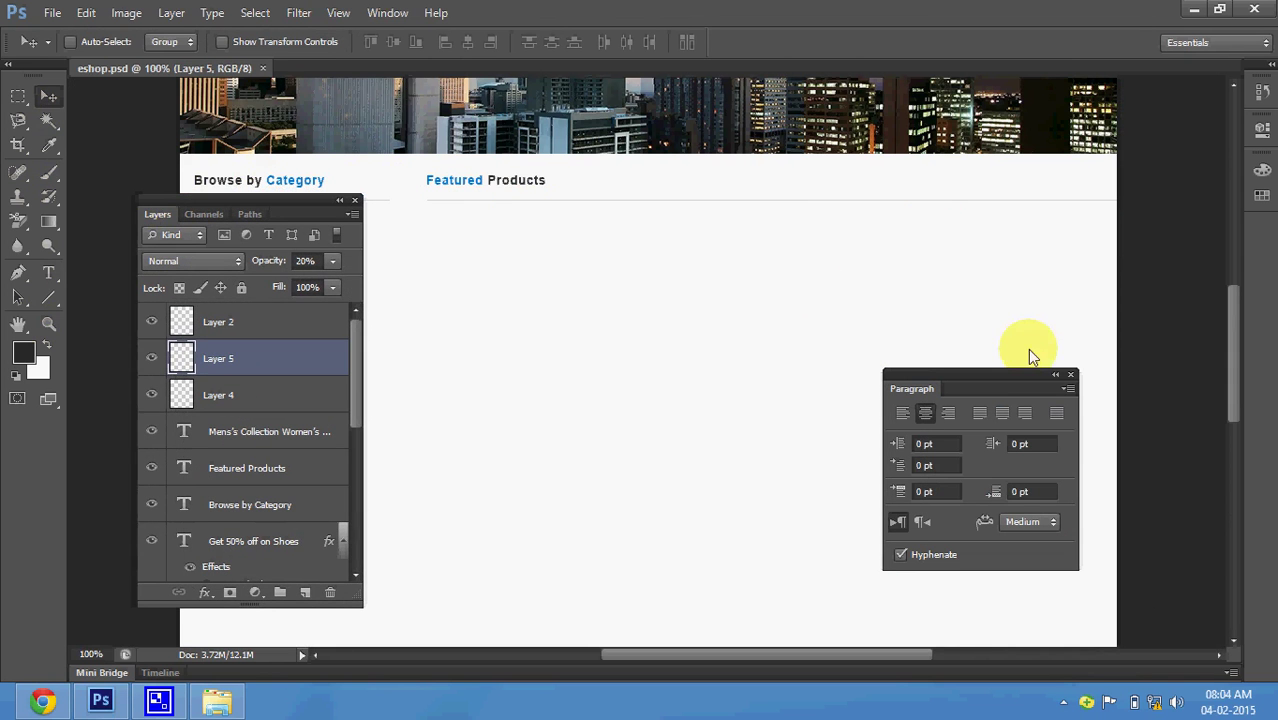
pyautogui.click(1069, 374)
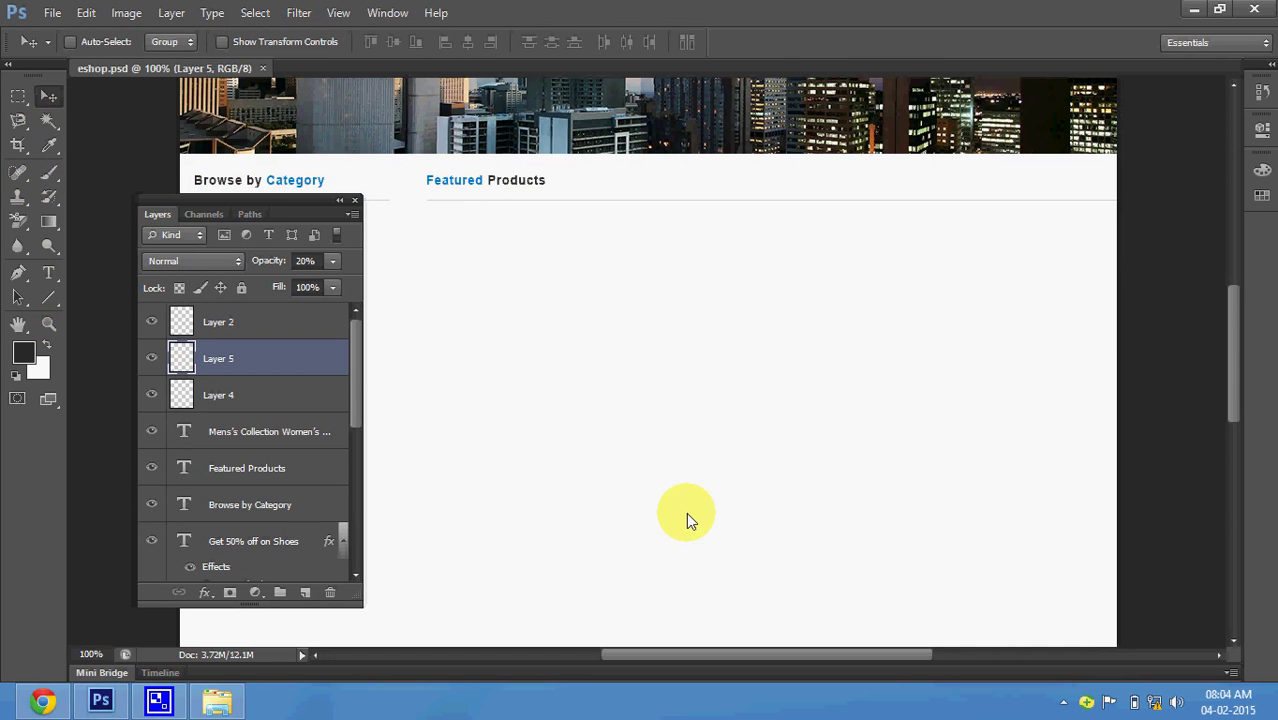
pyautogui.click(1063, 701)
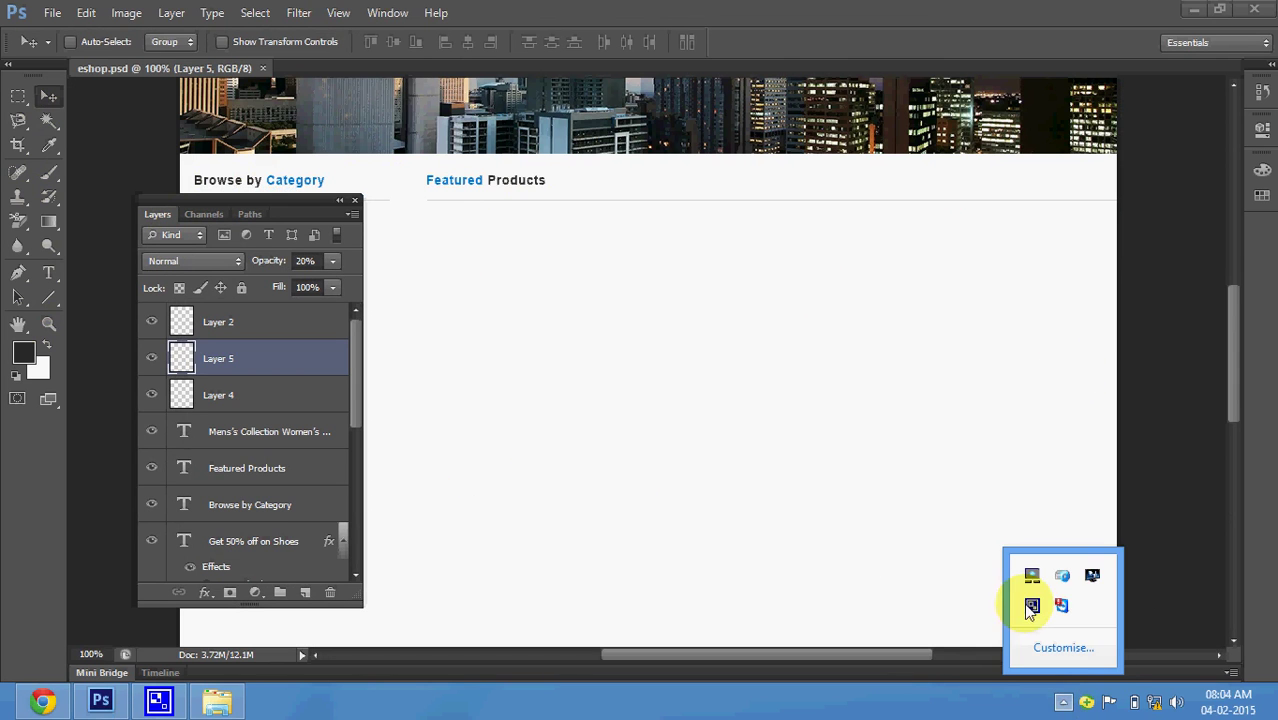